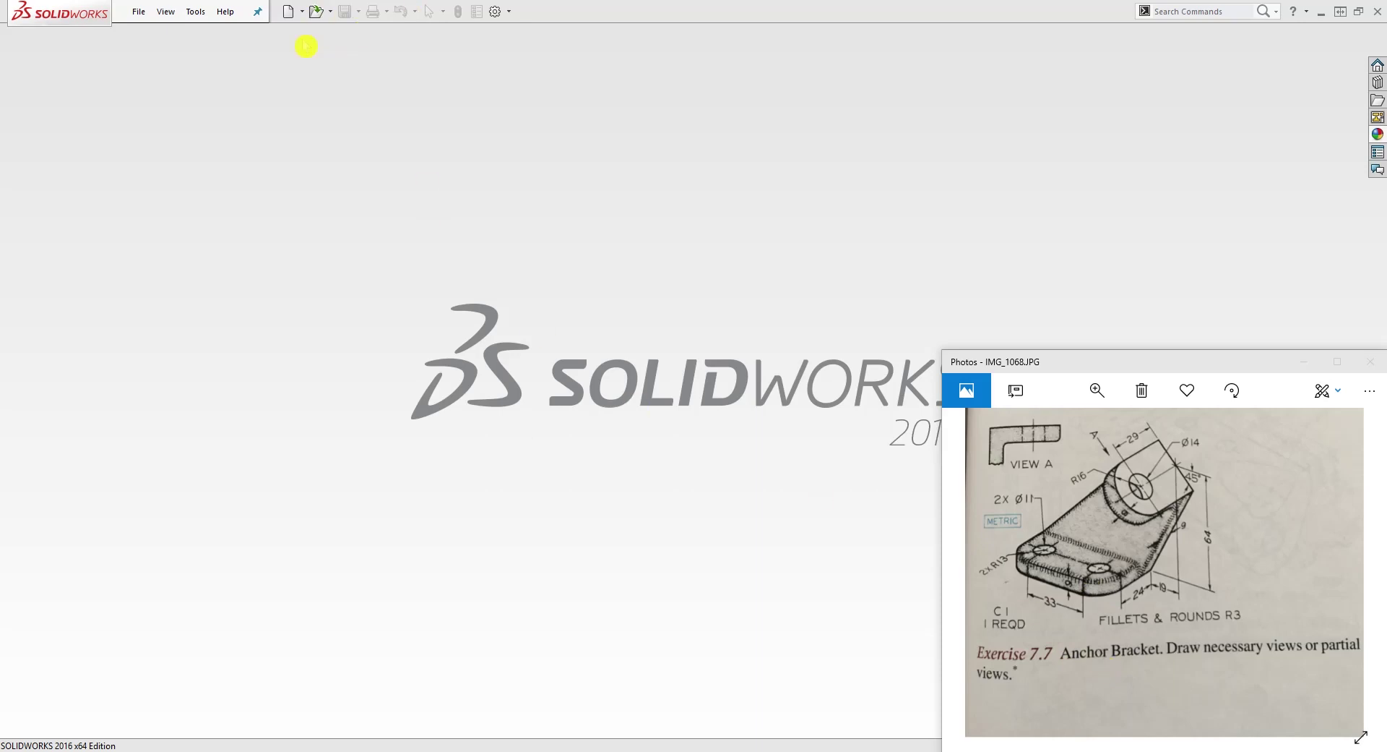
Create a new part document from the ANSI Inch template.
click(288, 11)
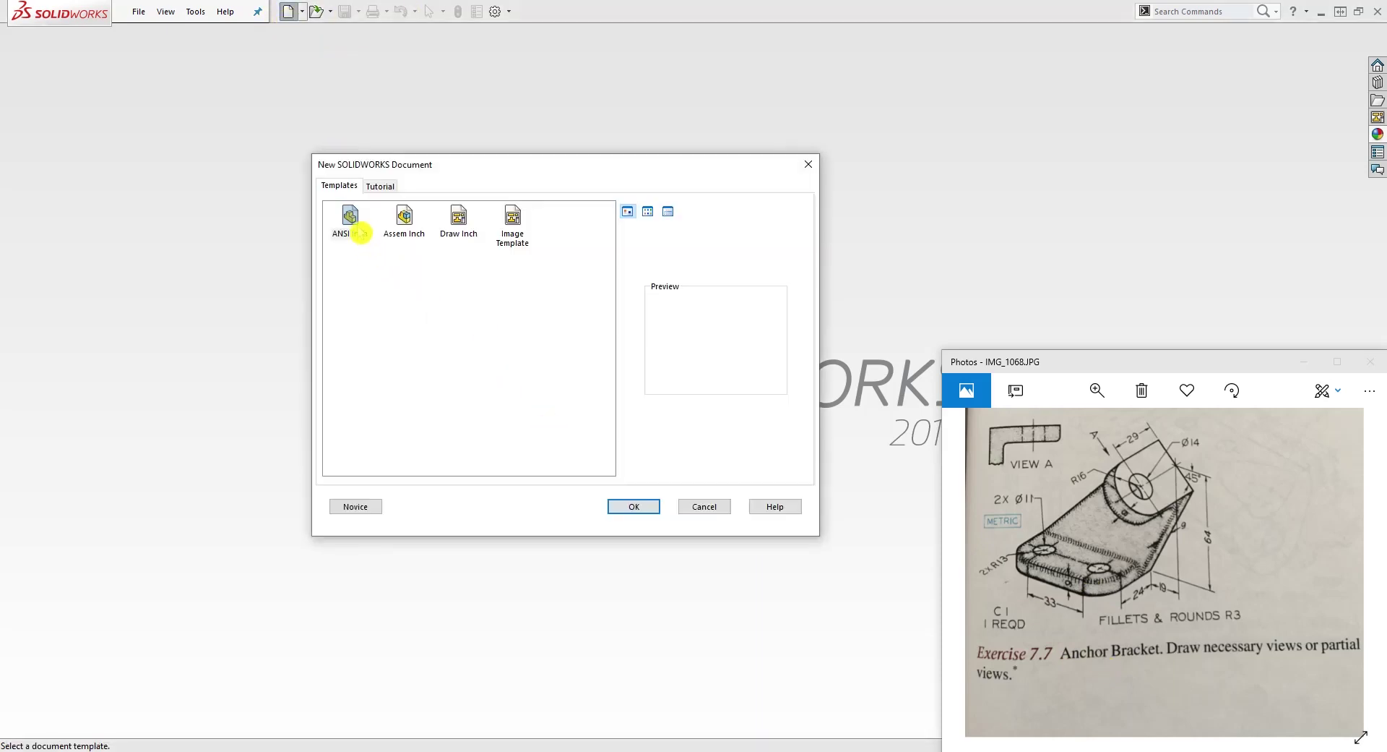
click(360, 231)
click(634, 505)
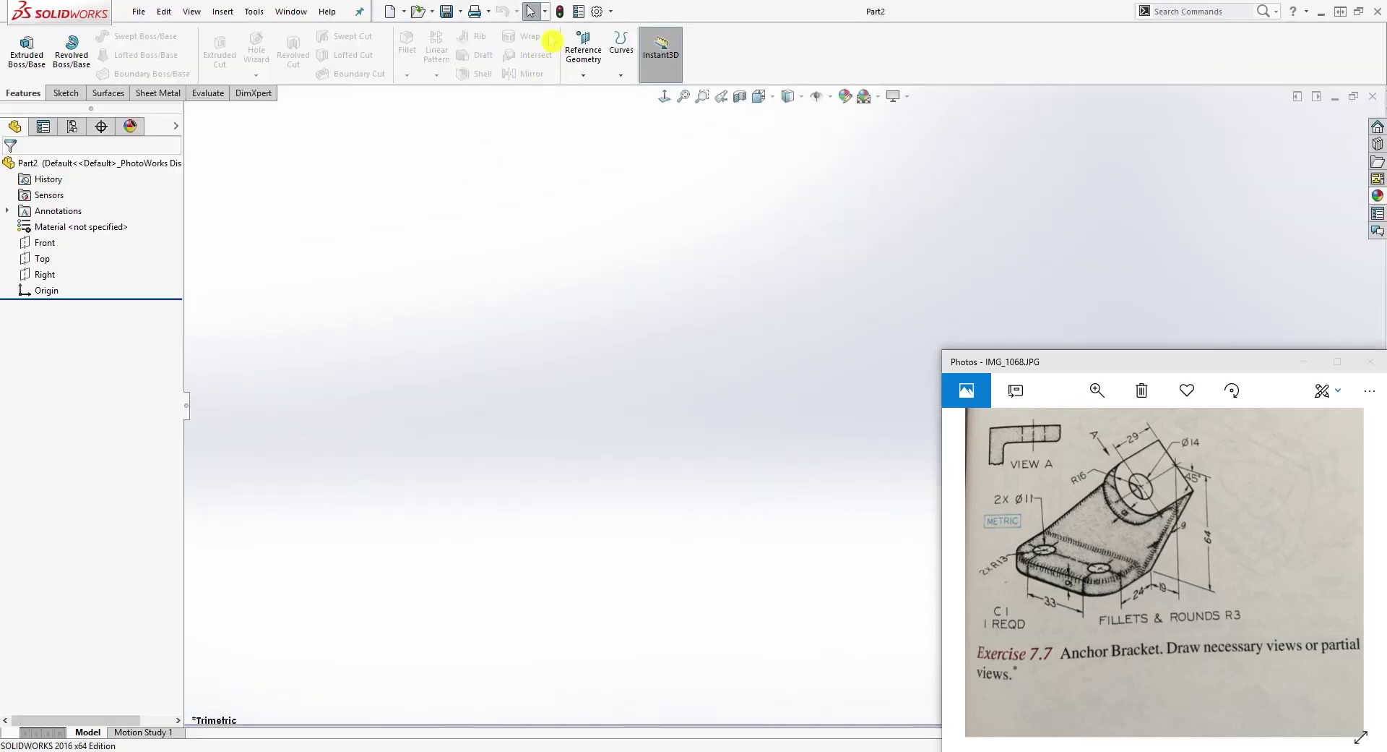
Set the document's unit system to MMGS (millimeter, gram, second).
click(597, 12)
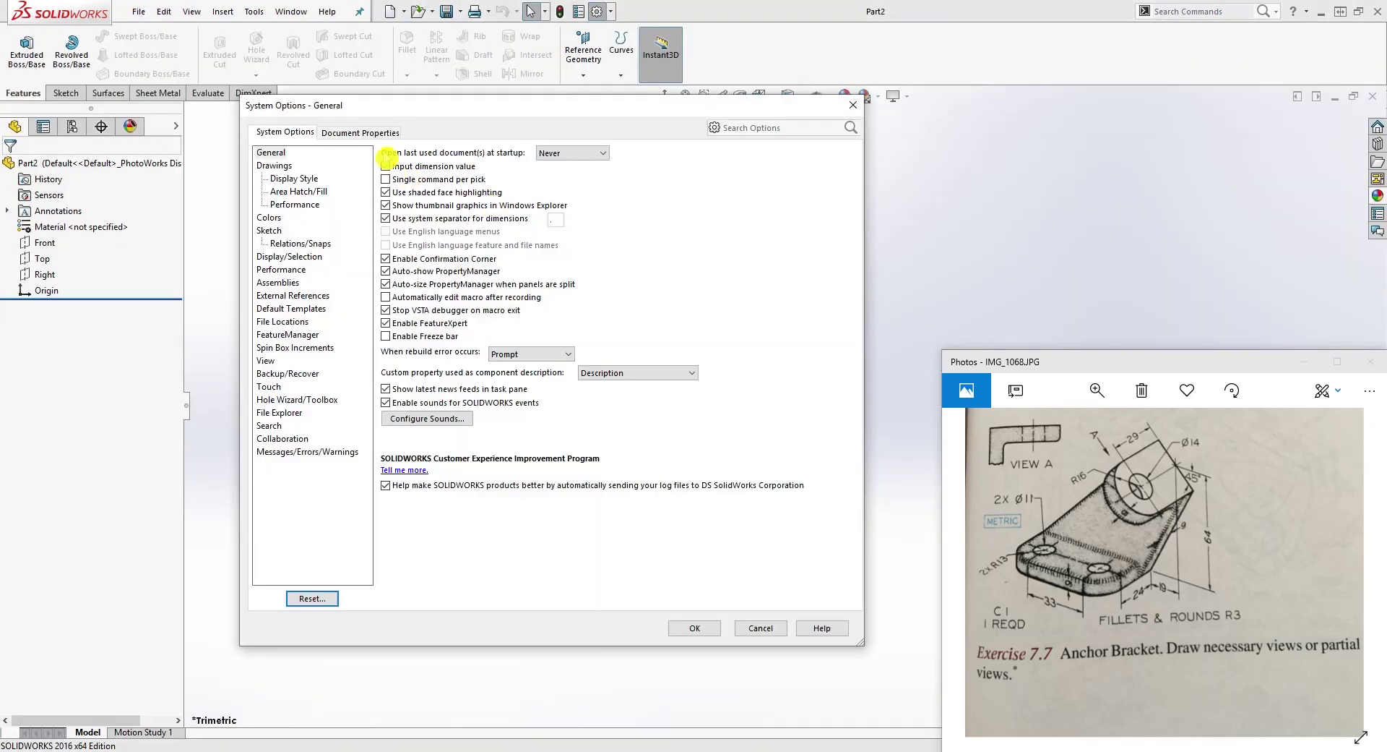
click(381, 132)
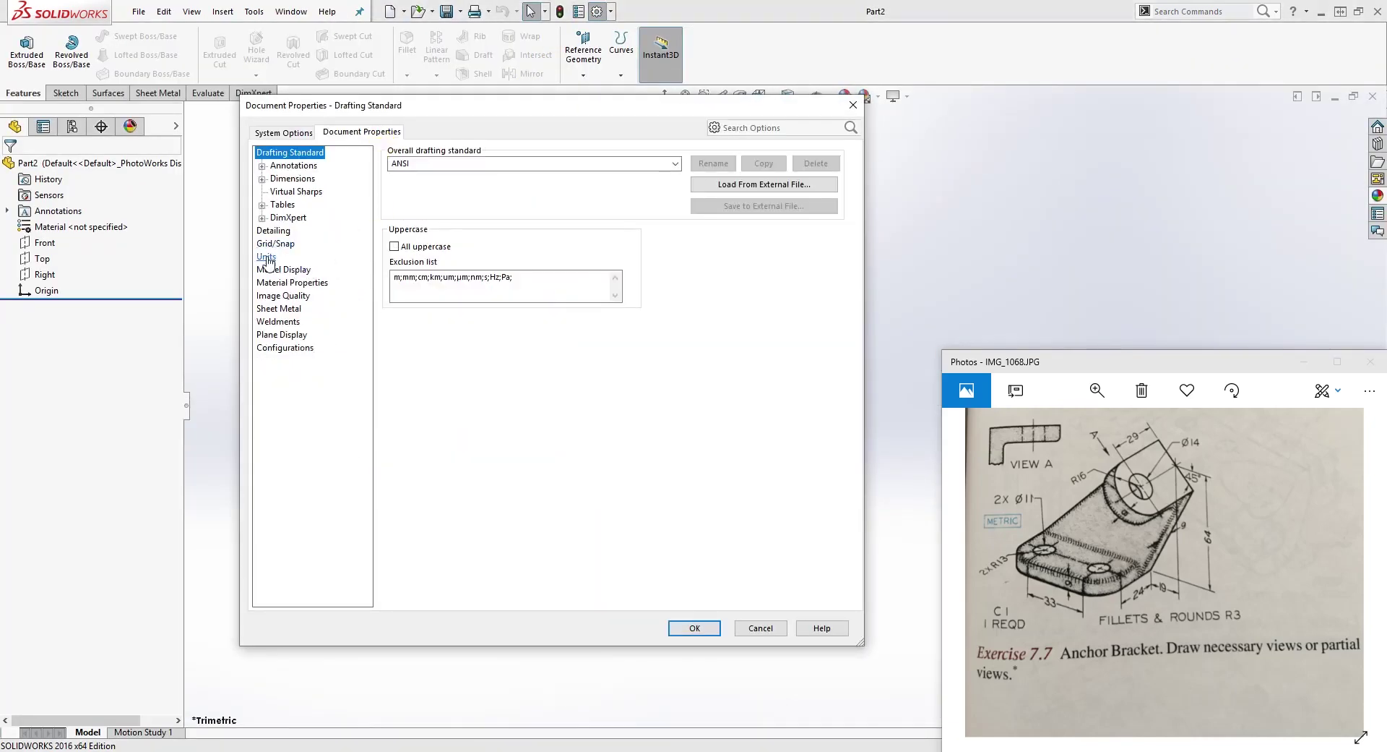
click(266, 257)
click(395, 187)
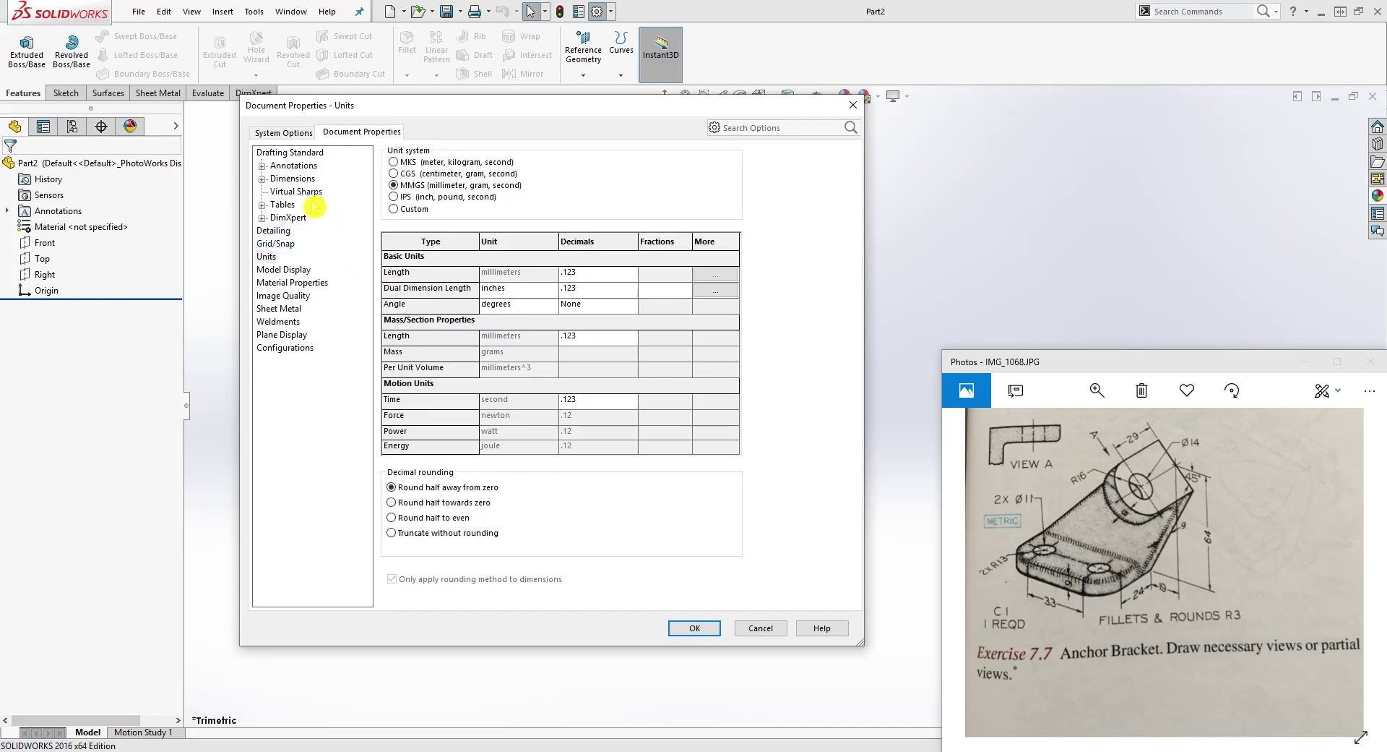
click(695, 628)
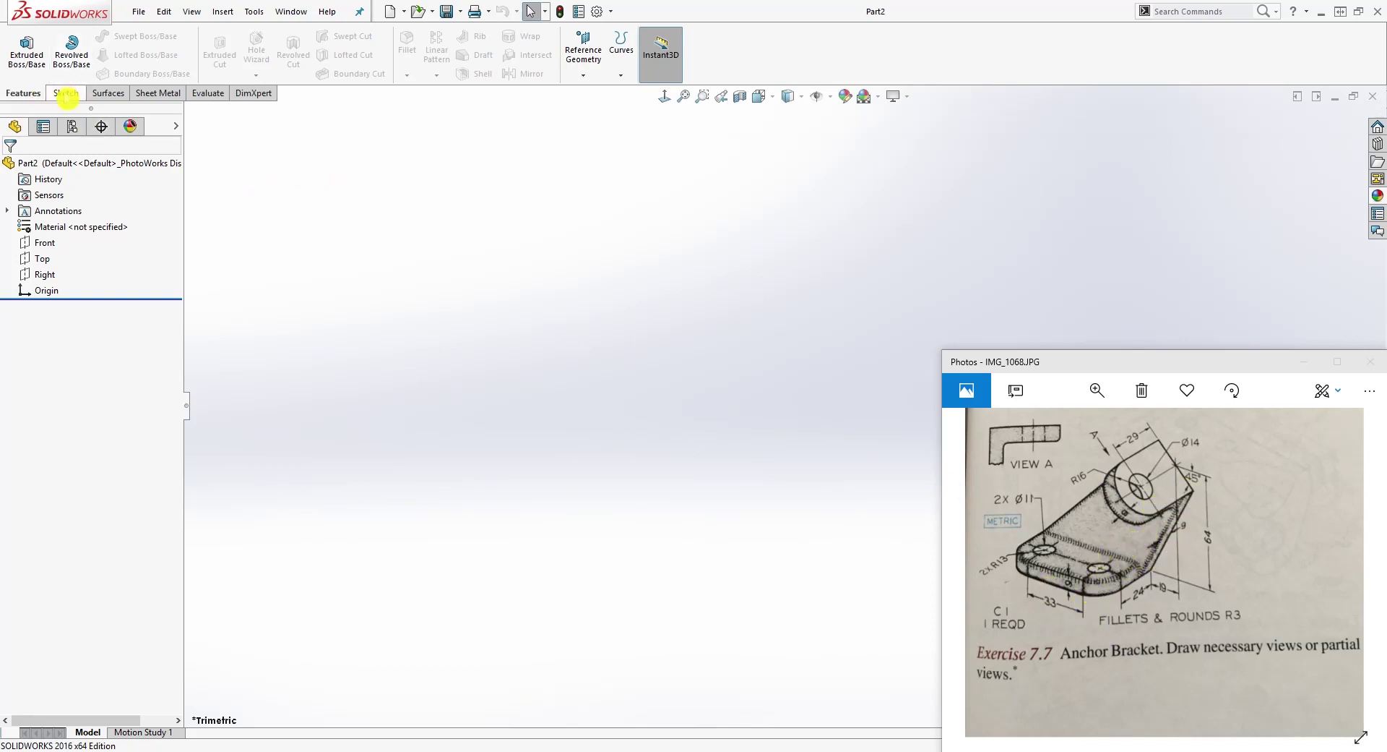
On the Top plane, sketch a circle of about 24.5 mm radius at the origin and one of about 23 mm radius to its left.
click(66, 97)
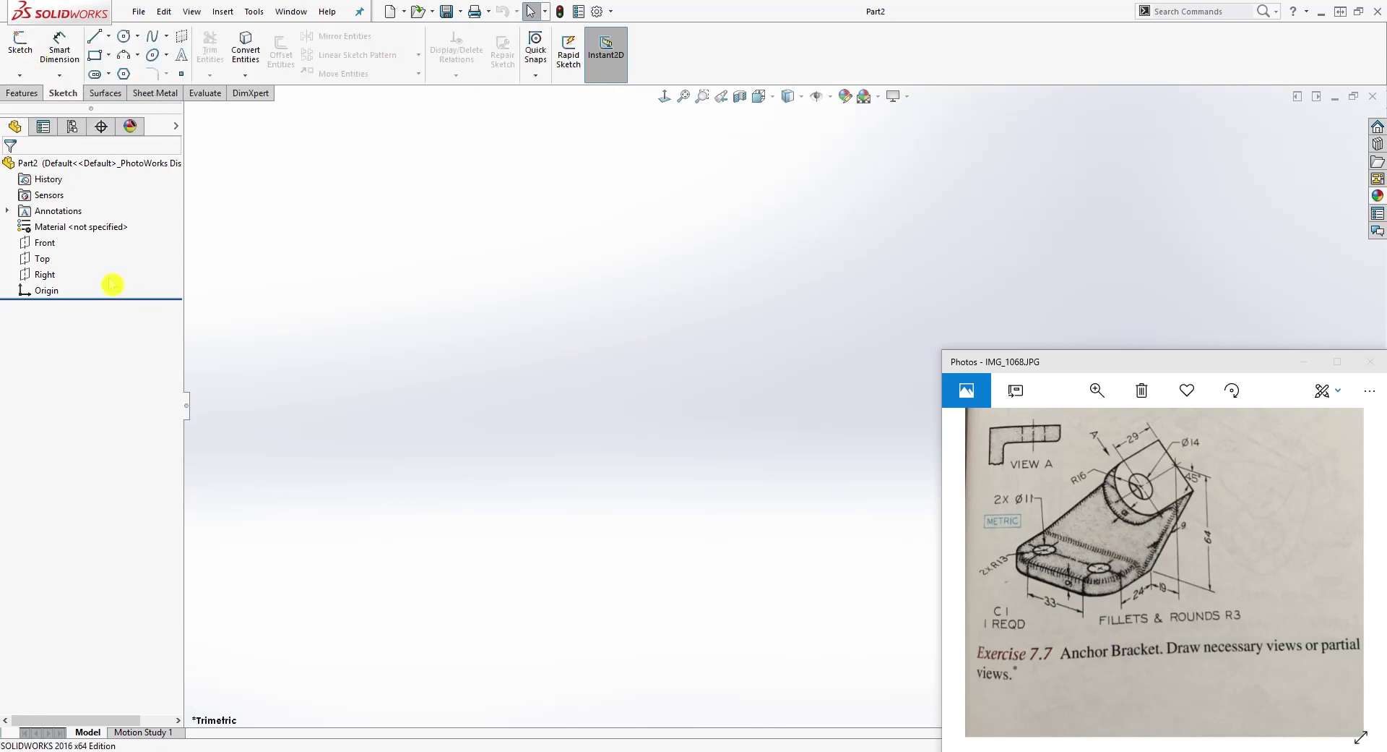
click(22, 45)
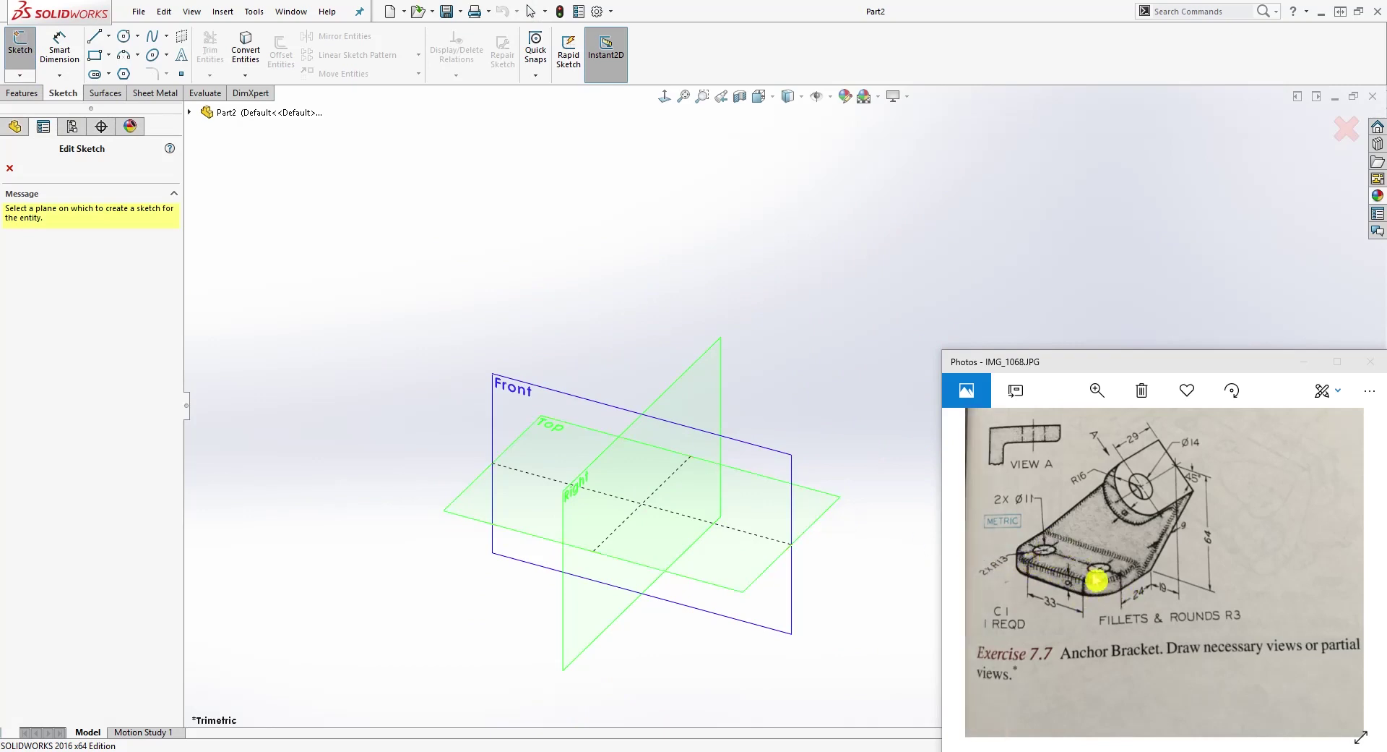
click(812, 506)
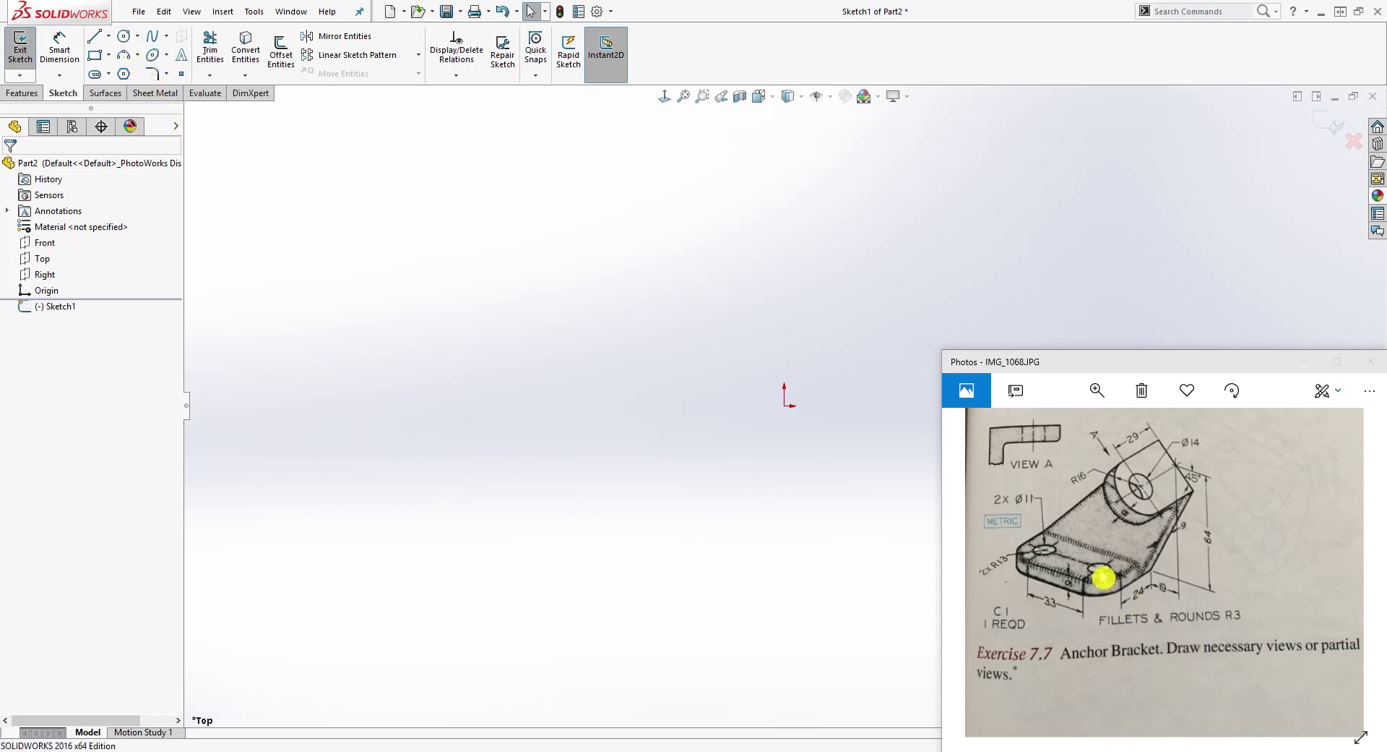
click(125, 40)
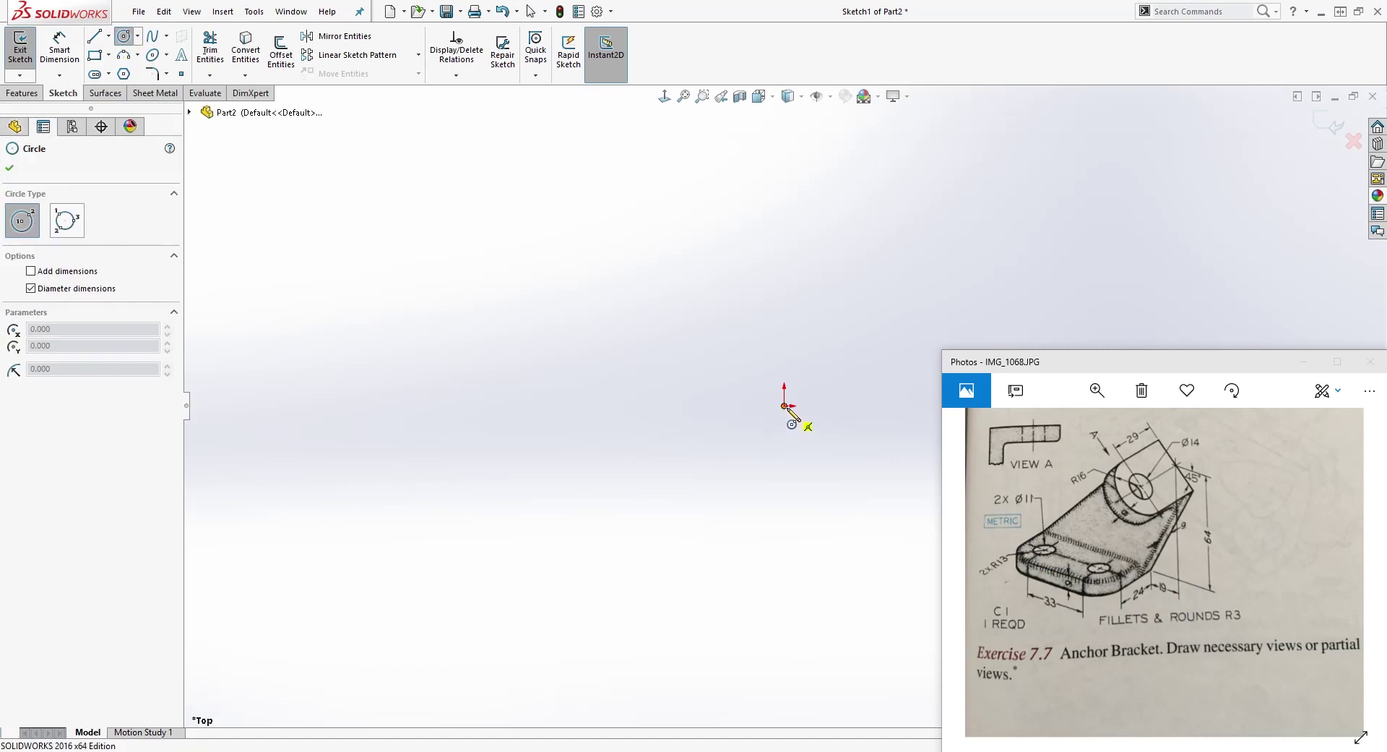
drag(785, 405, 843, 347)
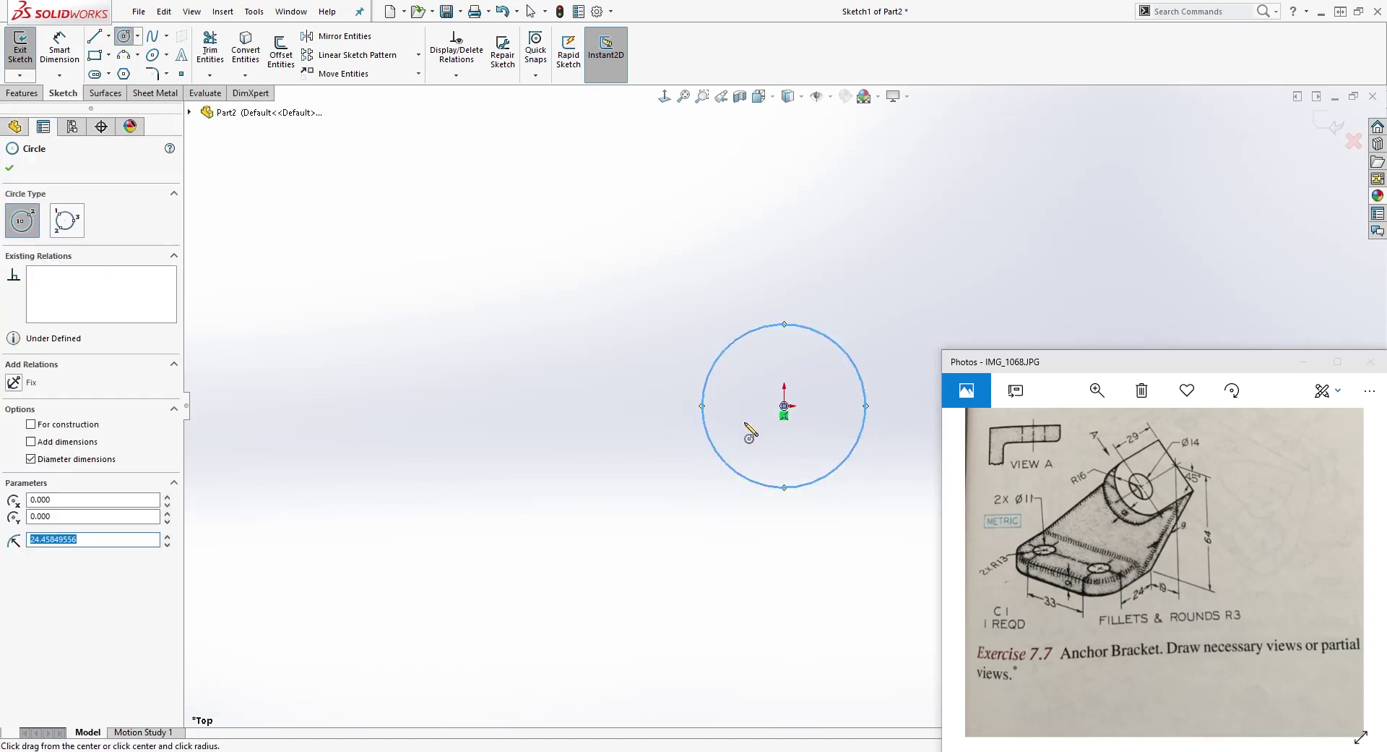
drag(451, 395, 526, 381)
click(460, 396)
key(Escape)
click(521, 446)
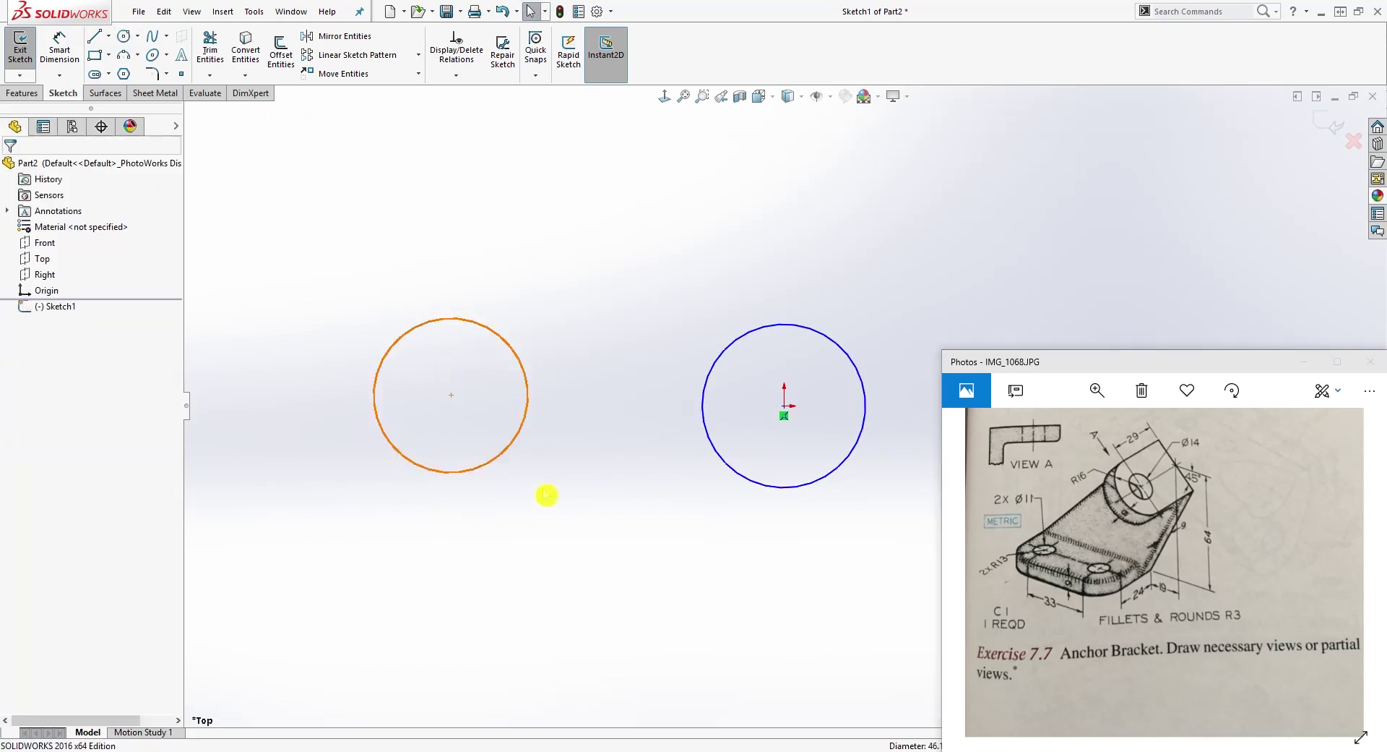
Add an Equal relation between the two sketched circles.
click(831, 348)
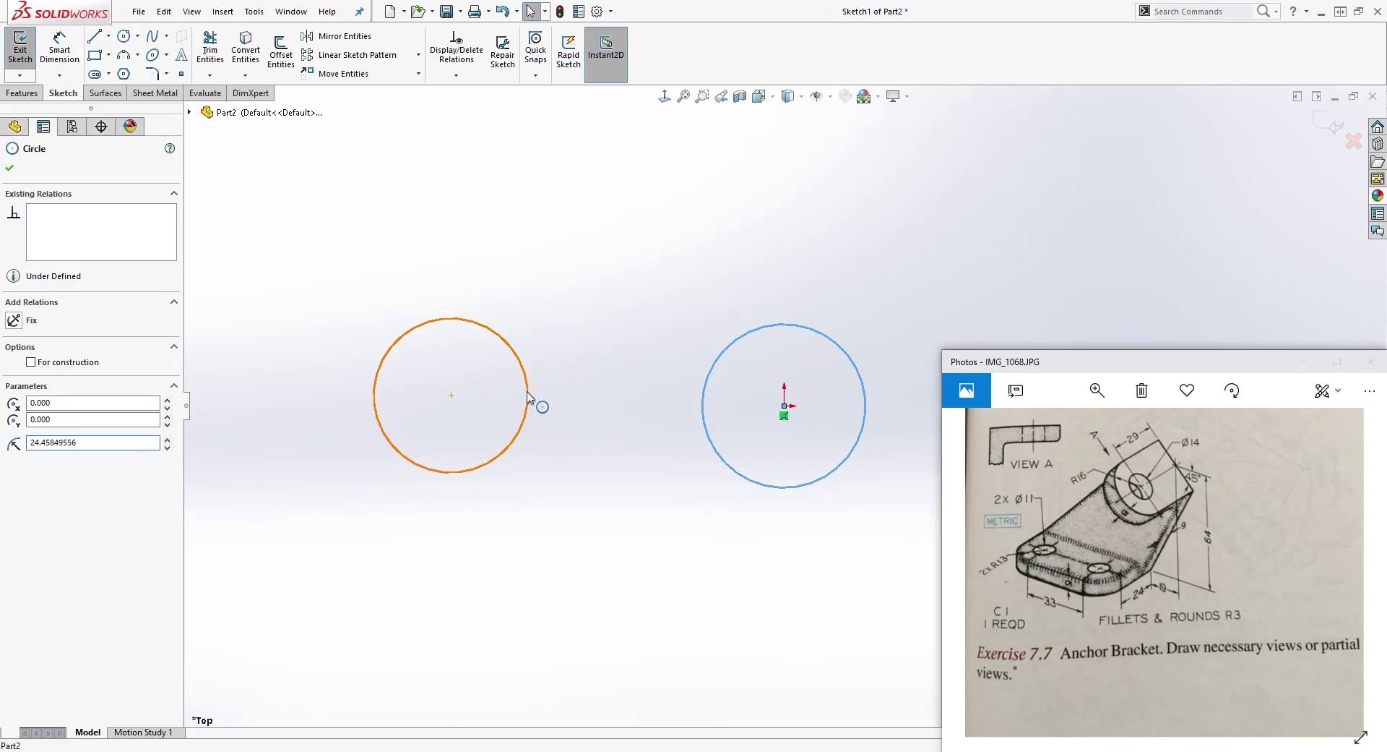
ctrl+click(530, 399)
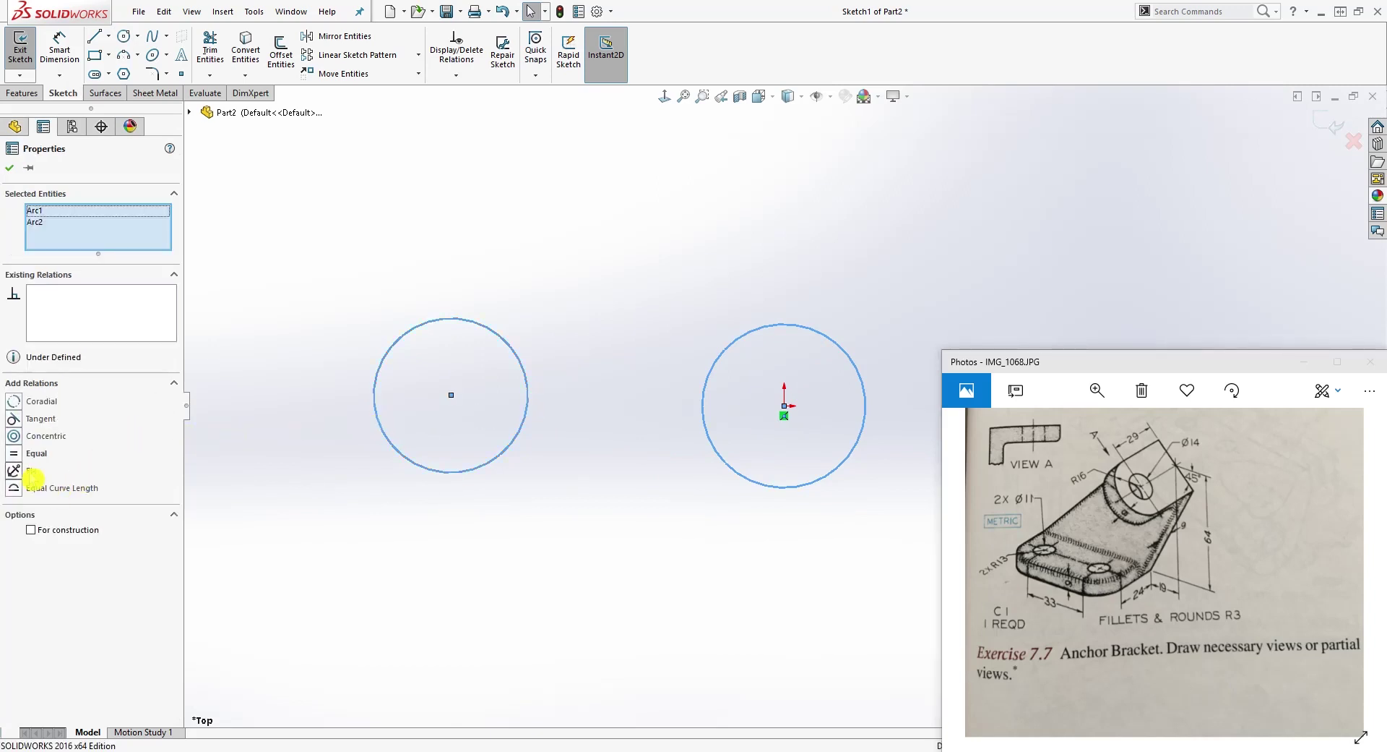
click(14, 453)
click(337, 459)
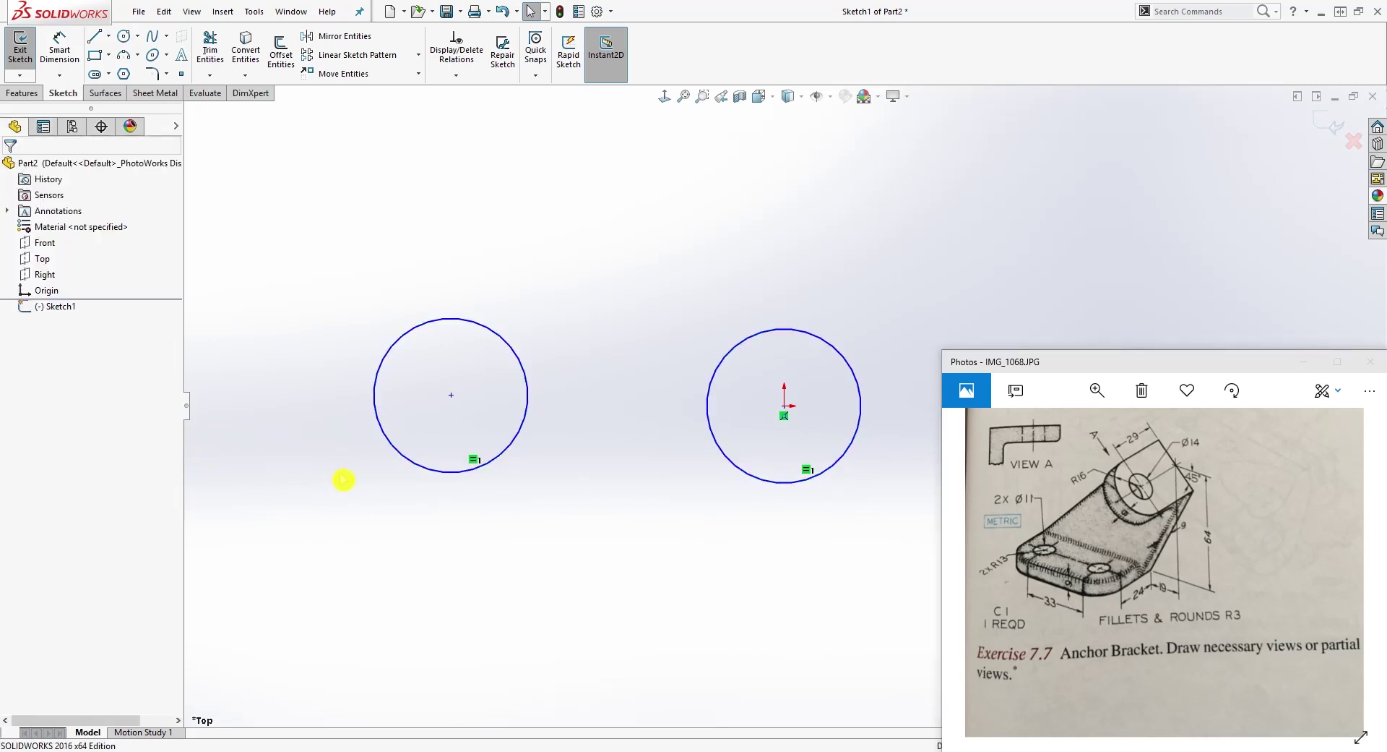
Add a Horizontal relation between the left circle's centre and the origin circle's centre.
click(452, 396)
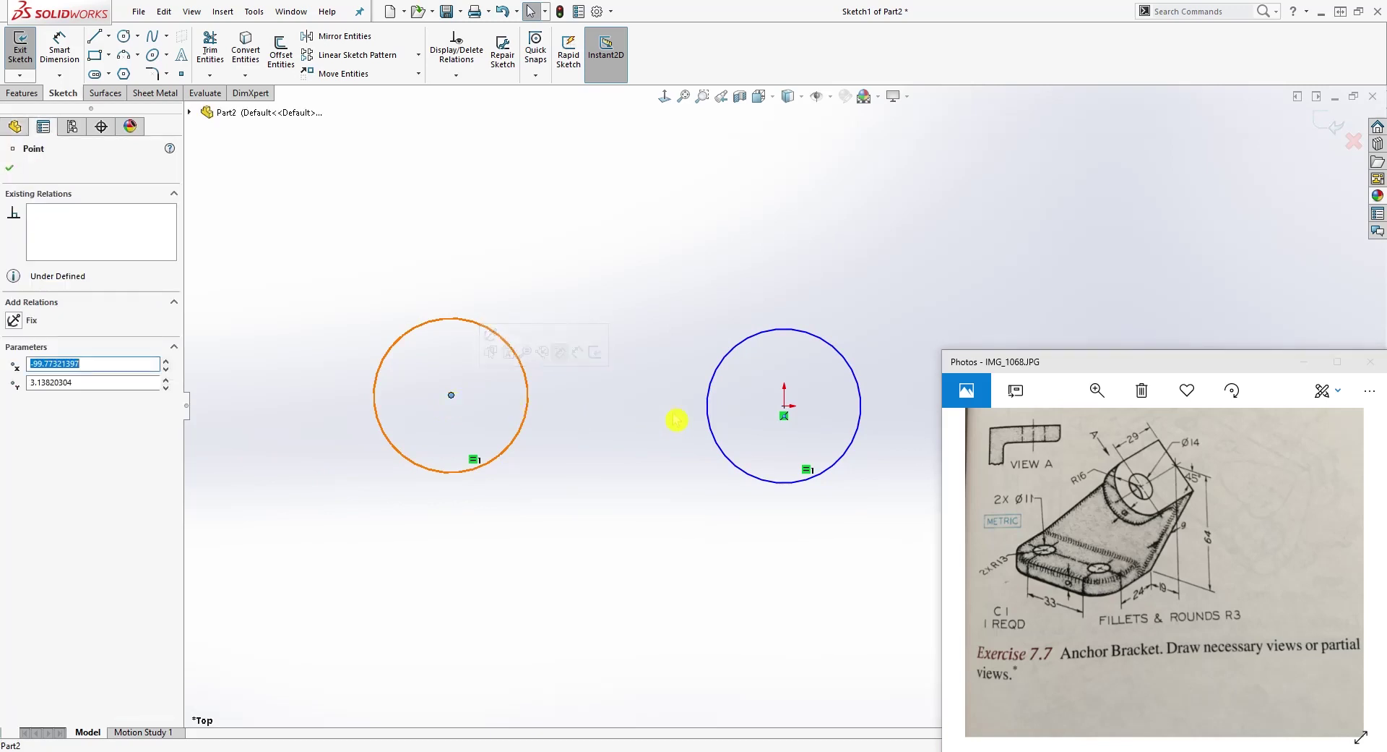
ctrl+click(785, 407)
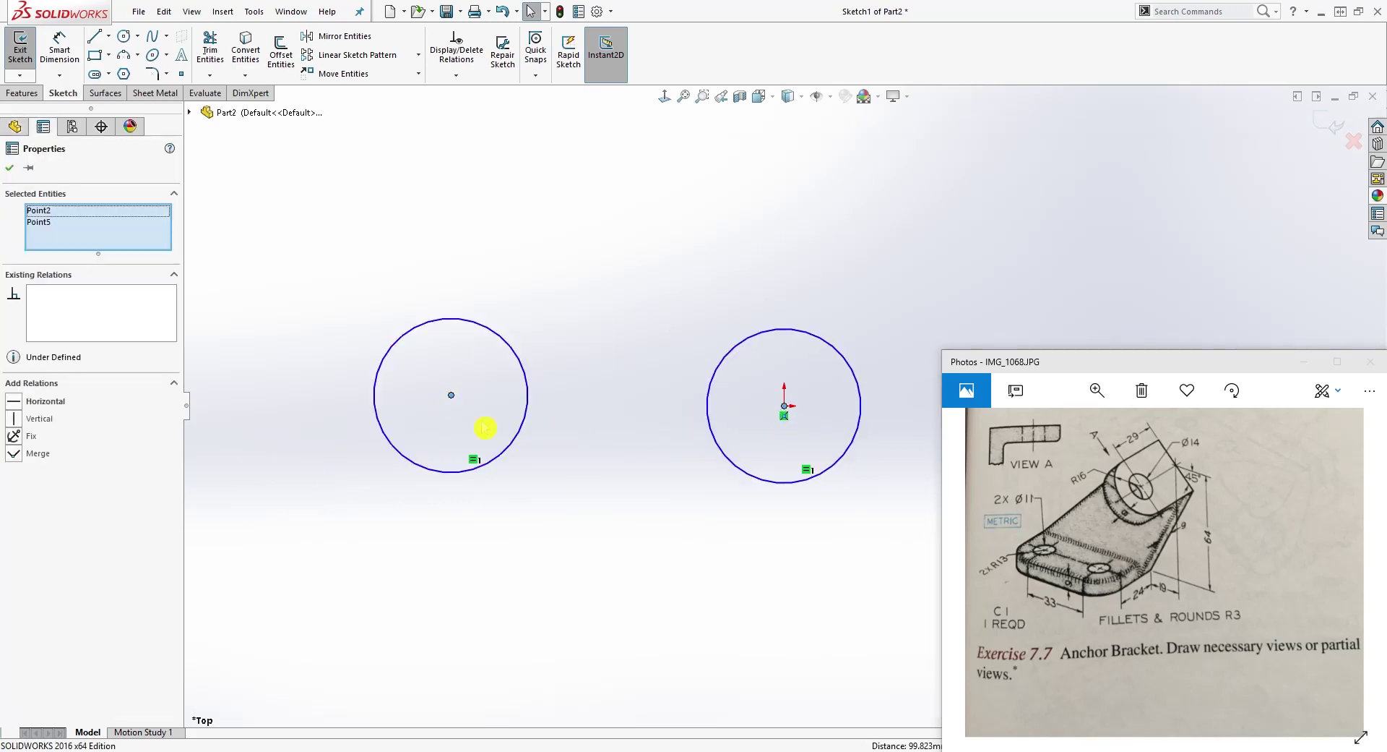
click(14, 402)
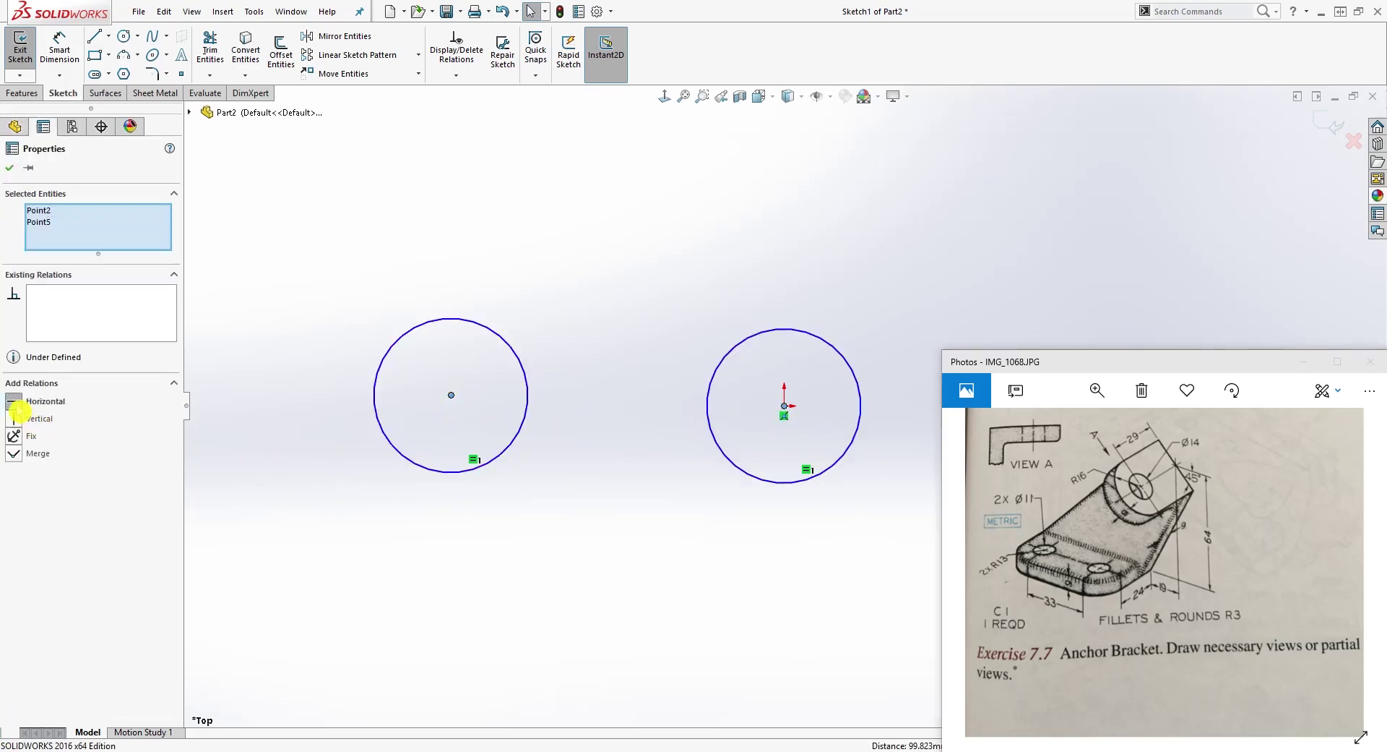
click(230, 445)
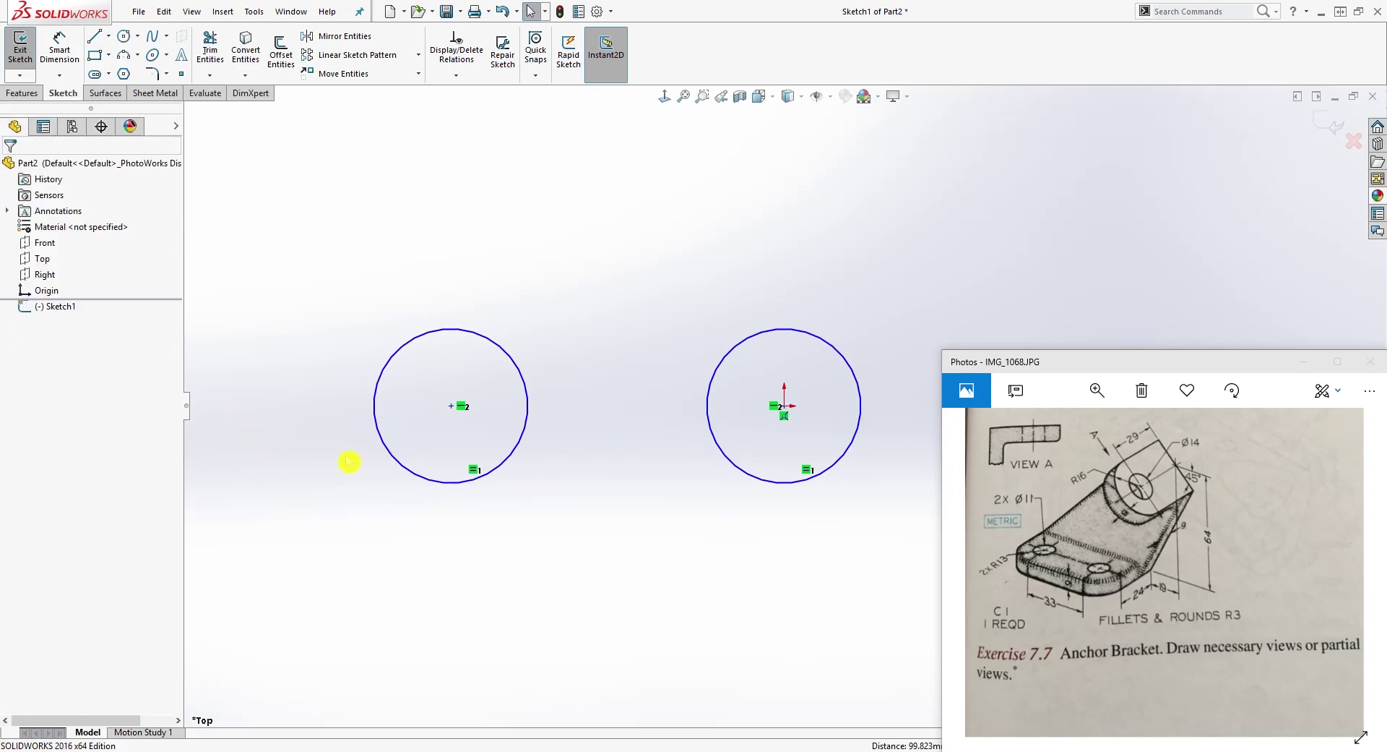
Dimension the origin circle with a diameter of 11 mm.
right_drag(468, 541, 474, 320)
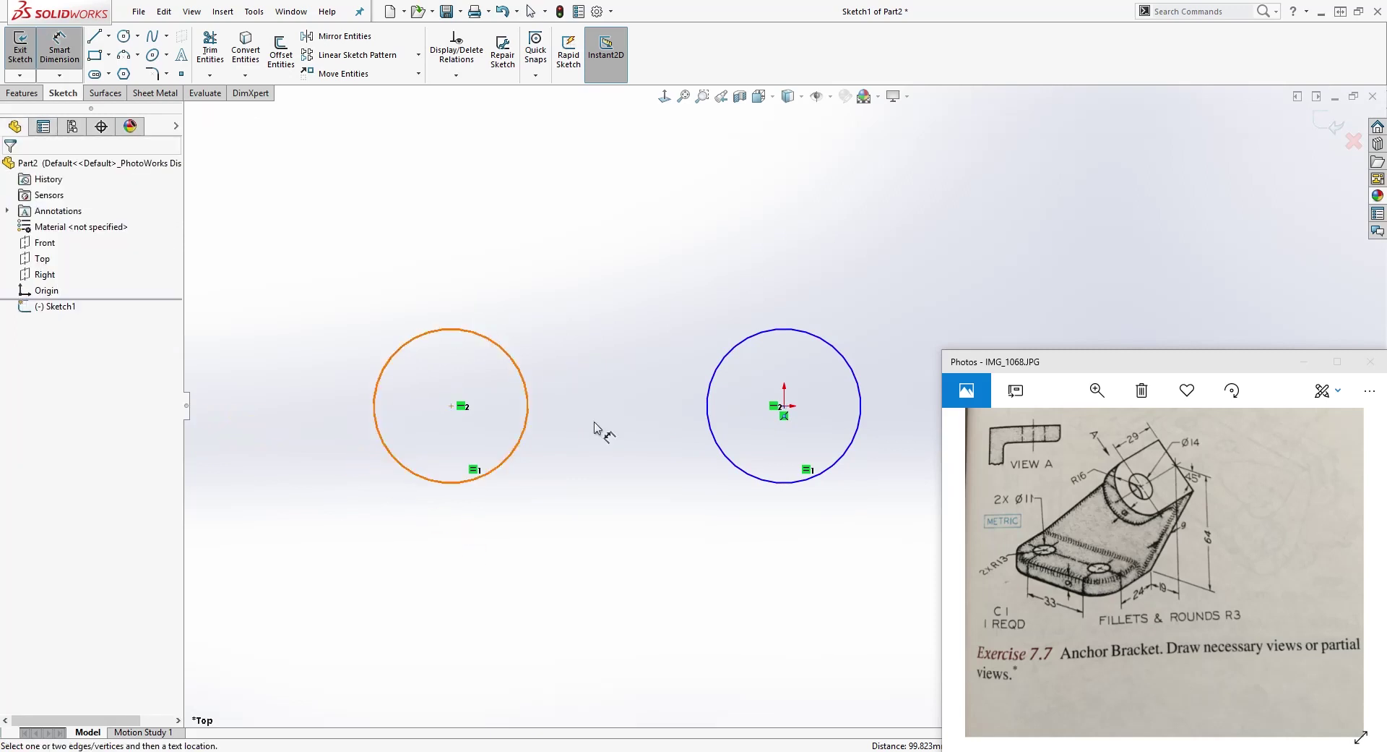
click(723, 464)
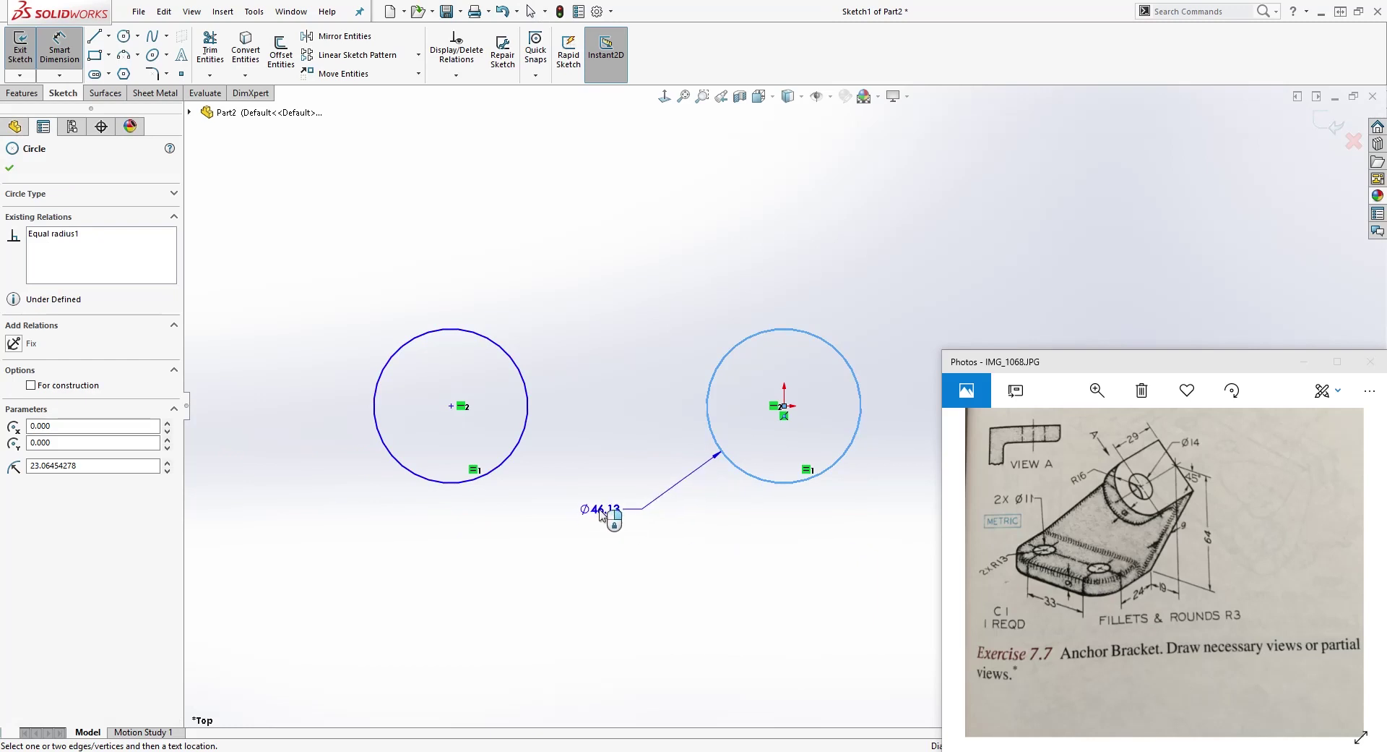
click(601, 515)
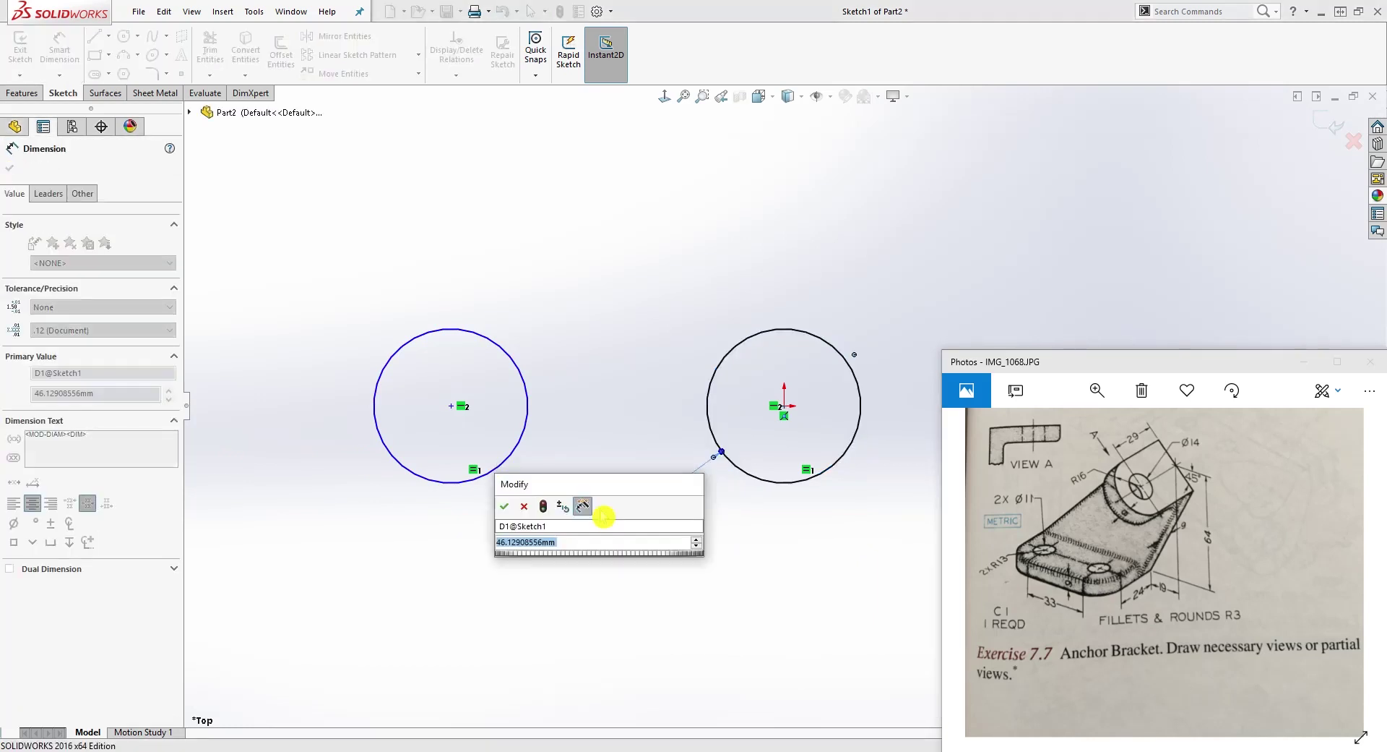
text(11)
key(Return)
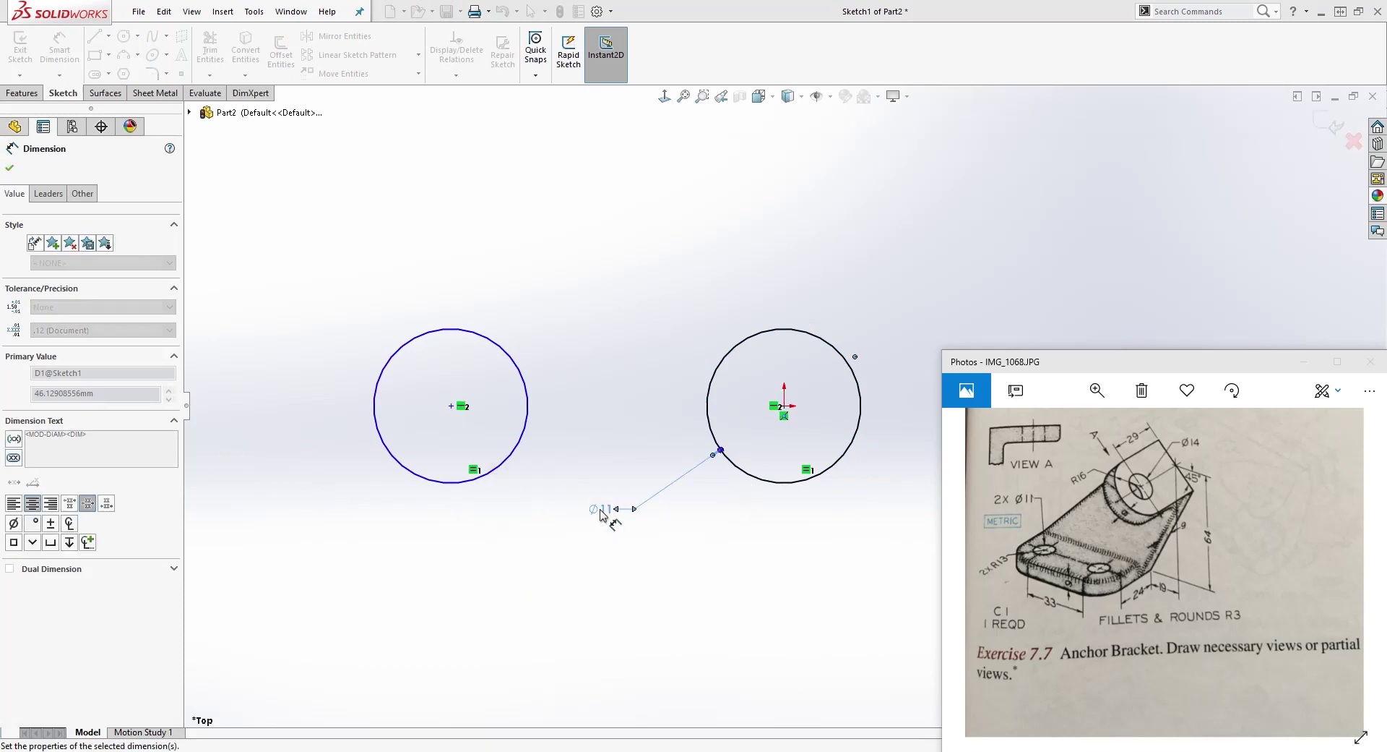
key(Escape)
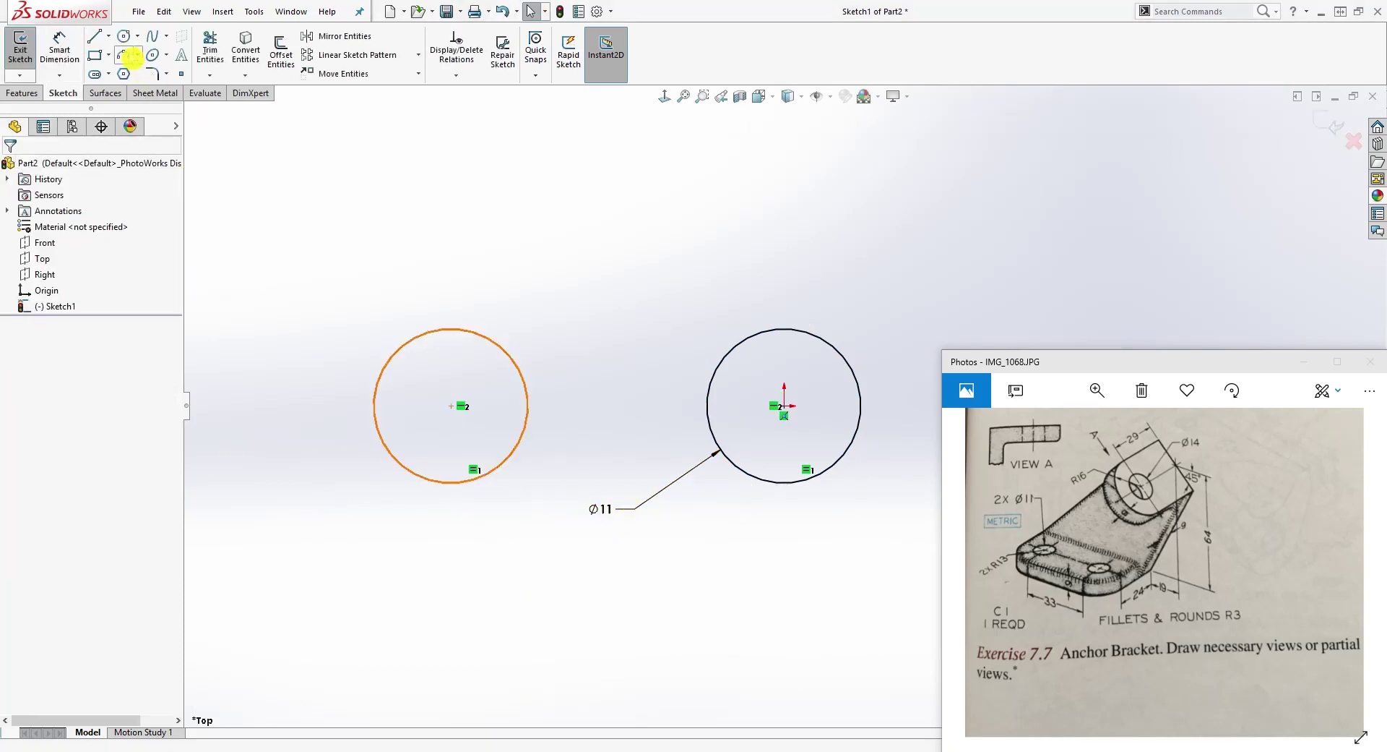
Dimension the horizontal distance between the two circle centres as 33 mm.
click(127, 37)
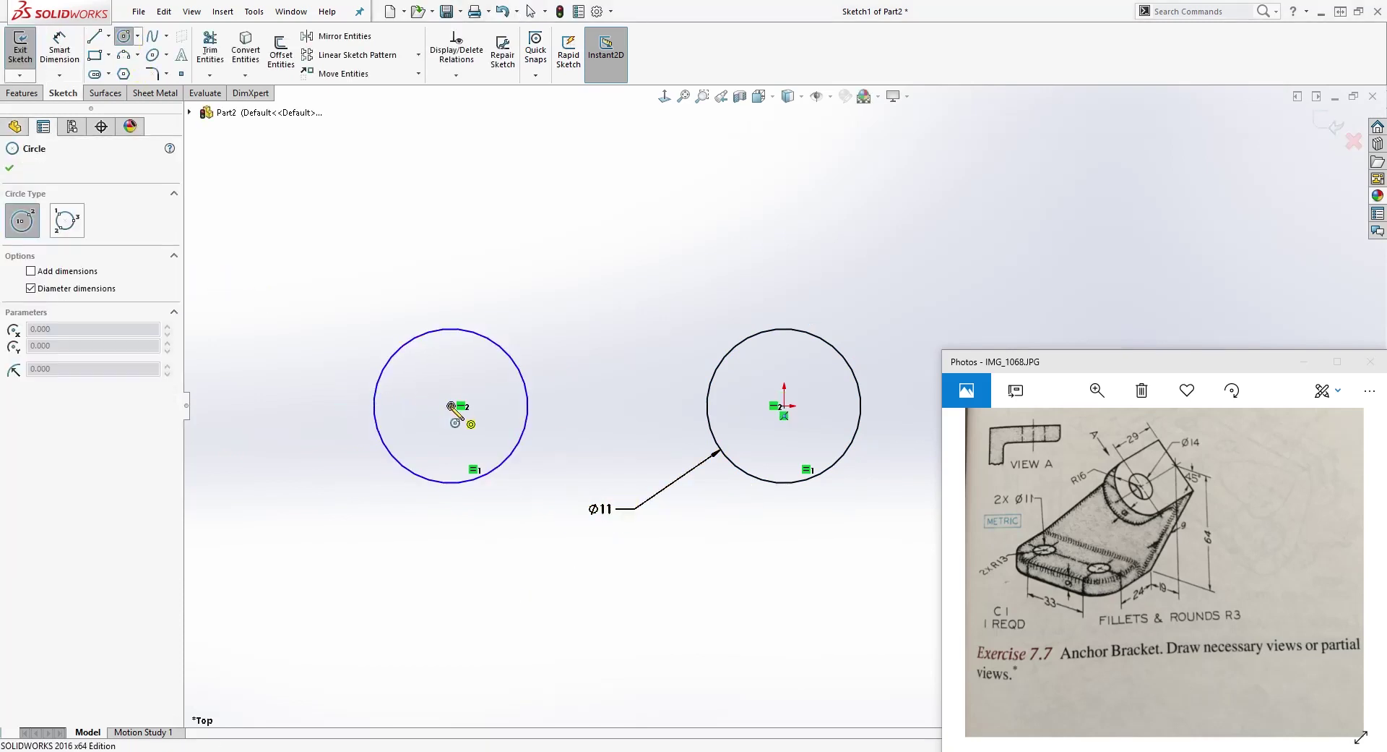
key(Escape)
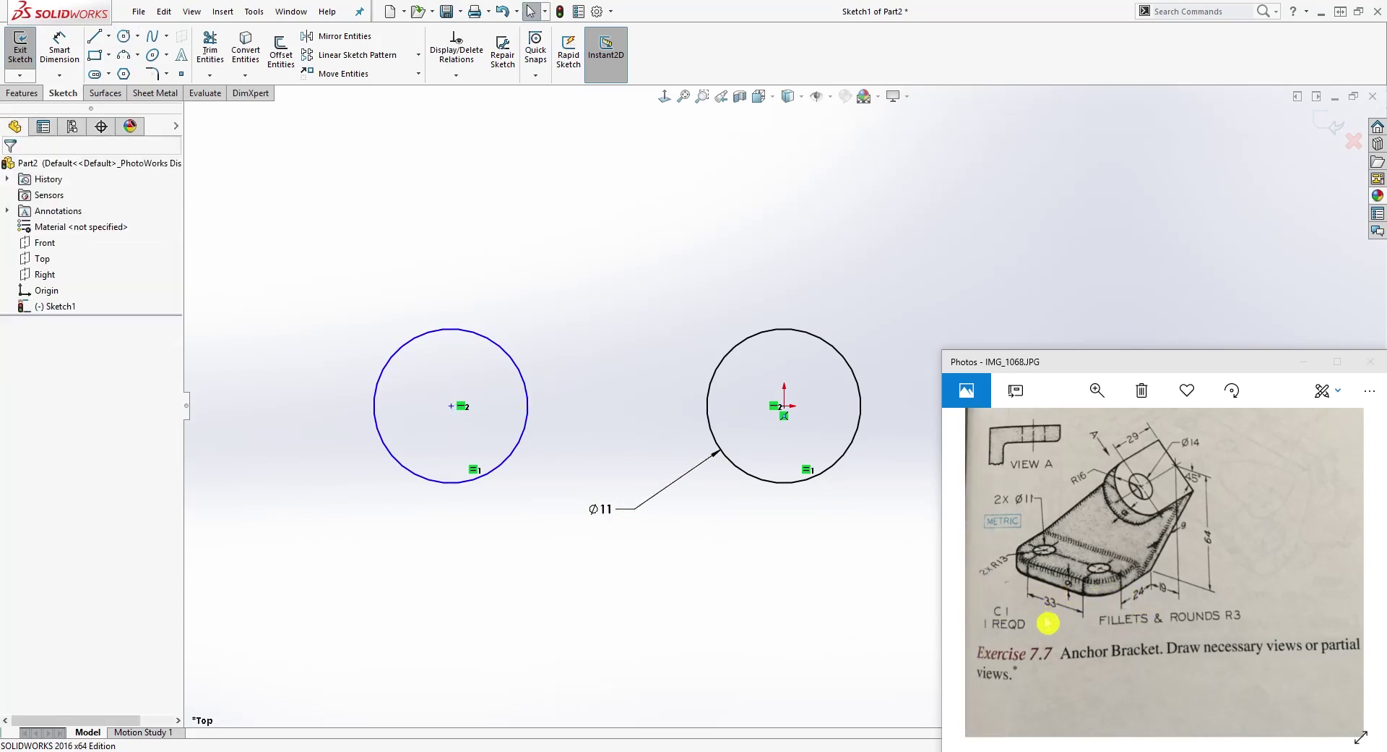
right_drag(497, 515, 498, 435)
click(452, 406)
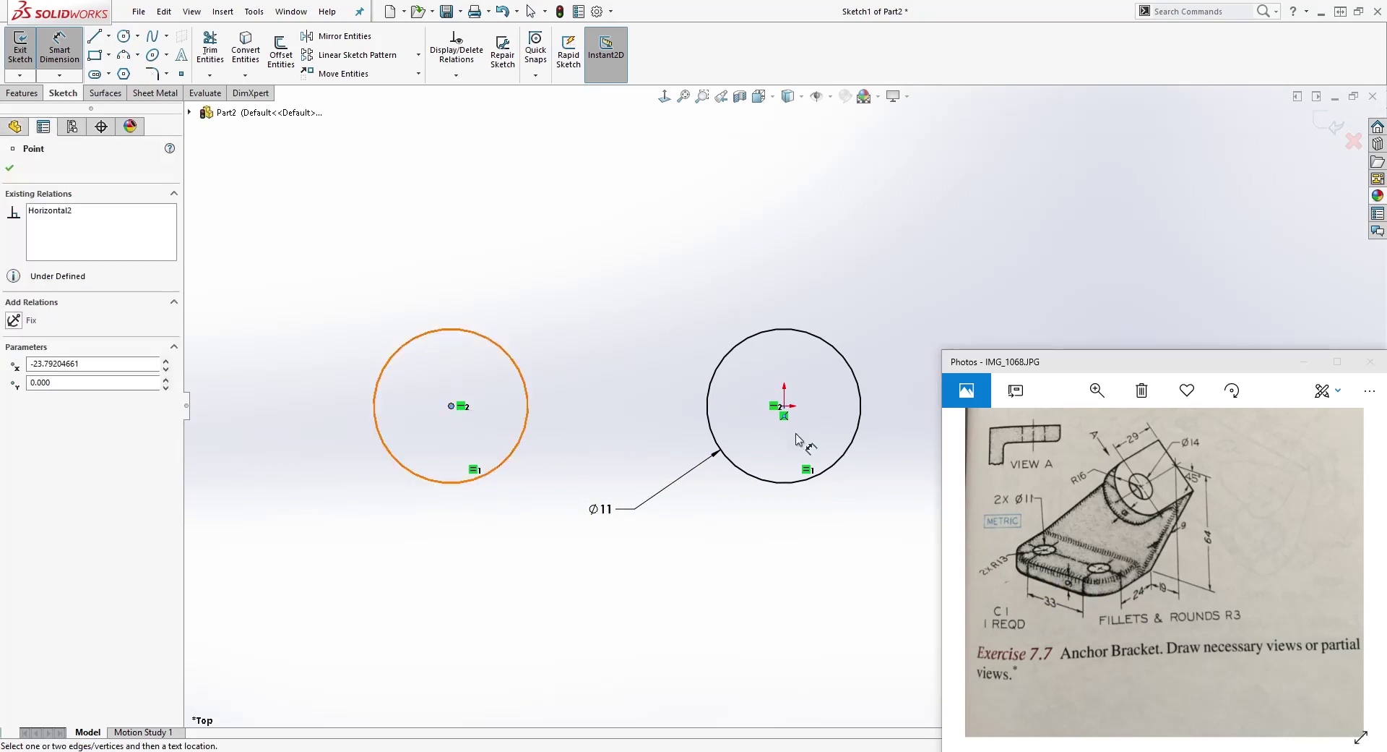
click(784, 406)
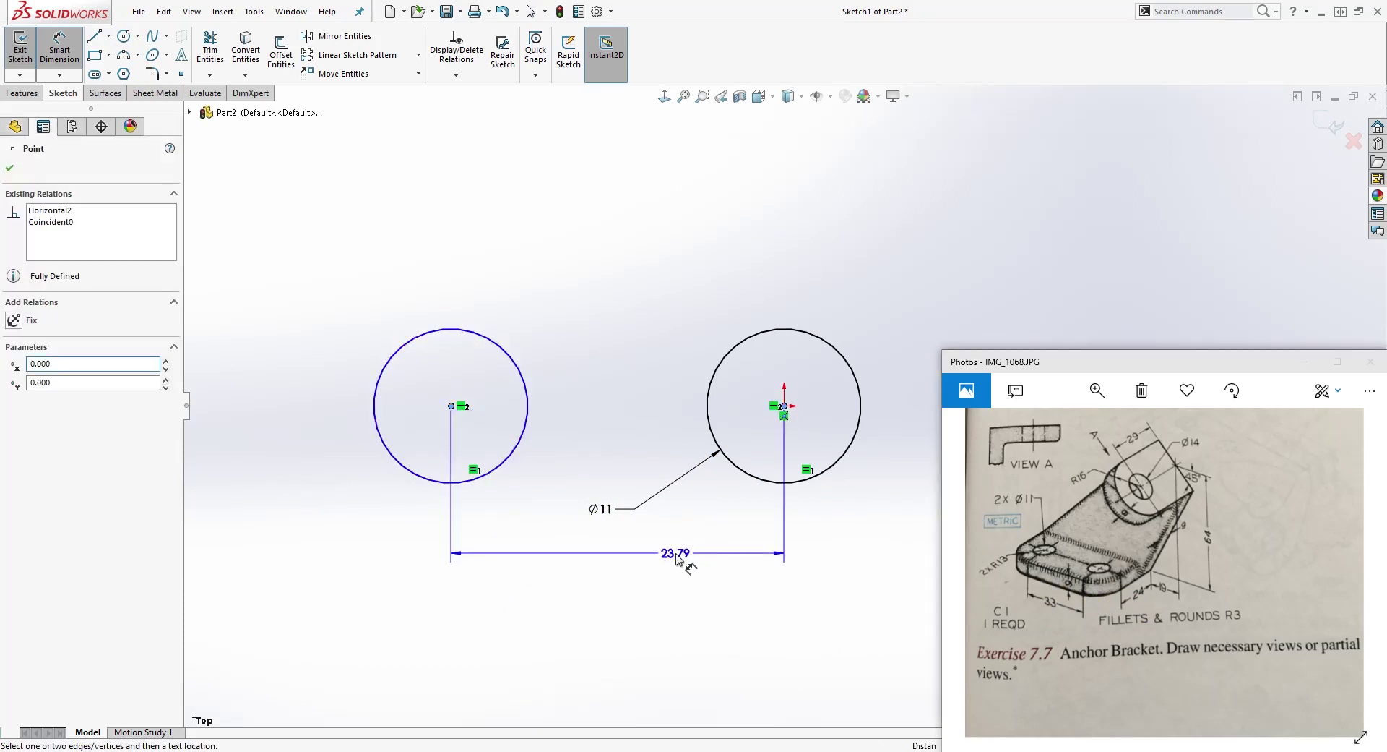
click(684, 563)
text(33)
key(Return)
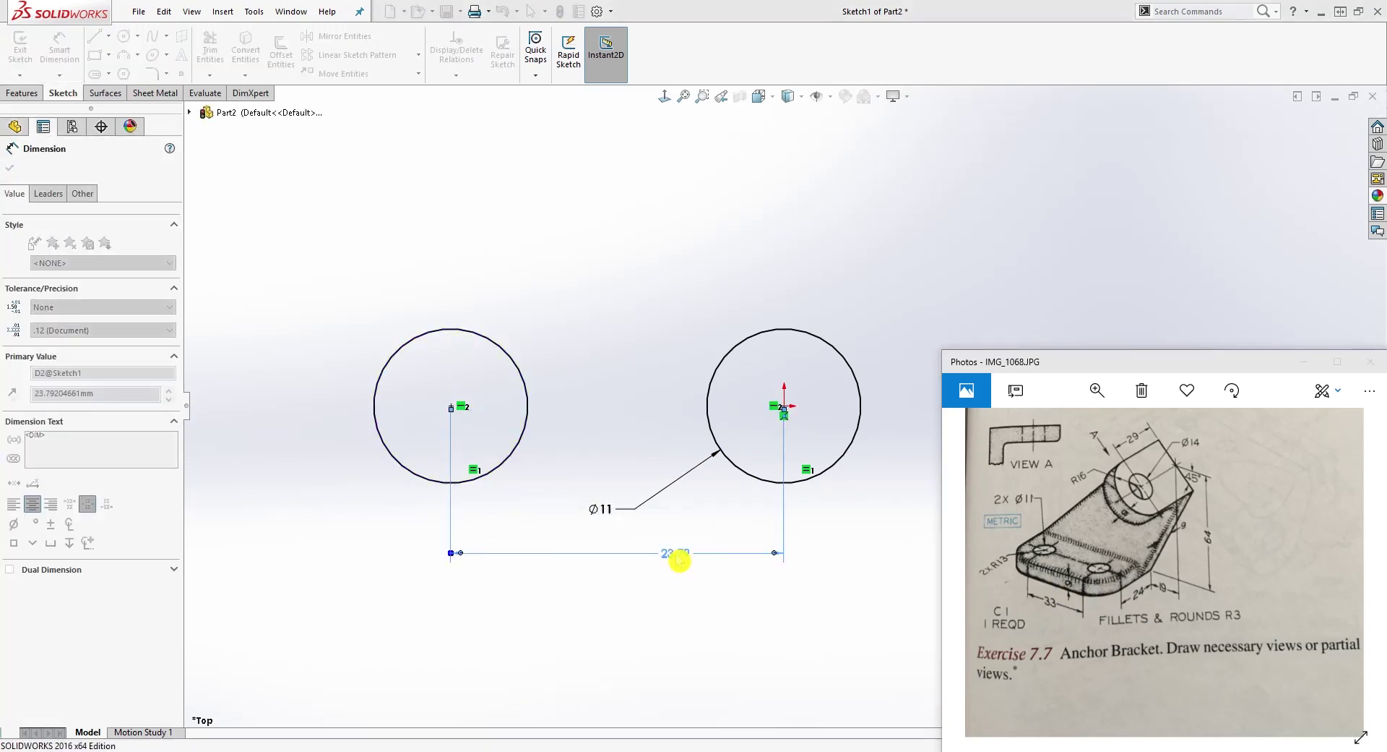
key(Escape)
Draw a concentric outer circle of about 12 mm radius around the 11 mm circle at the origin.
scroll(690, 542, up, 1)
scroll(873, 438, down, 1)
scroll(874, 419, up, 2)
scroll(874, 393, down, 2)
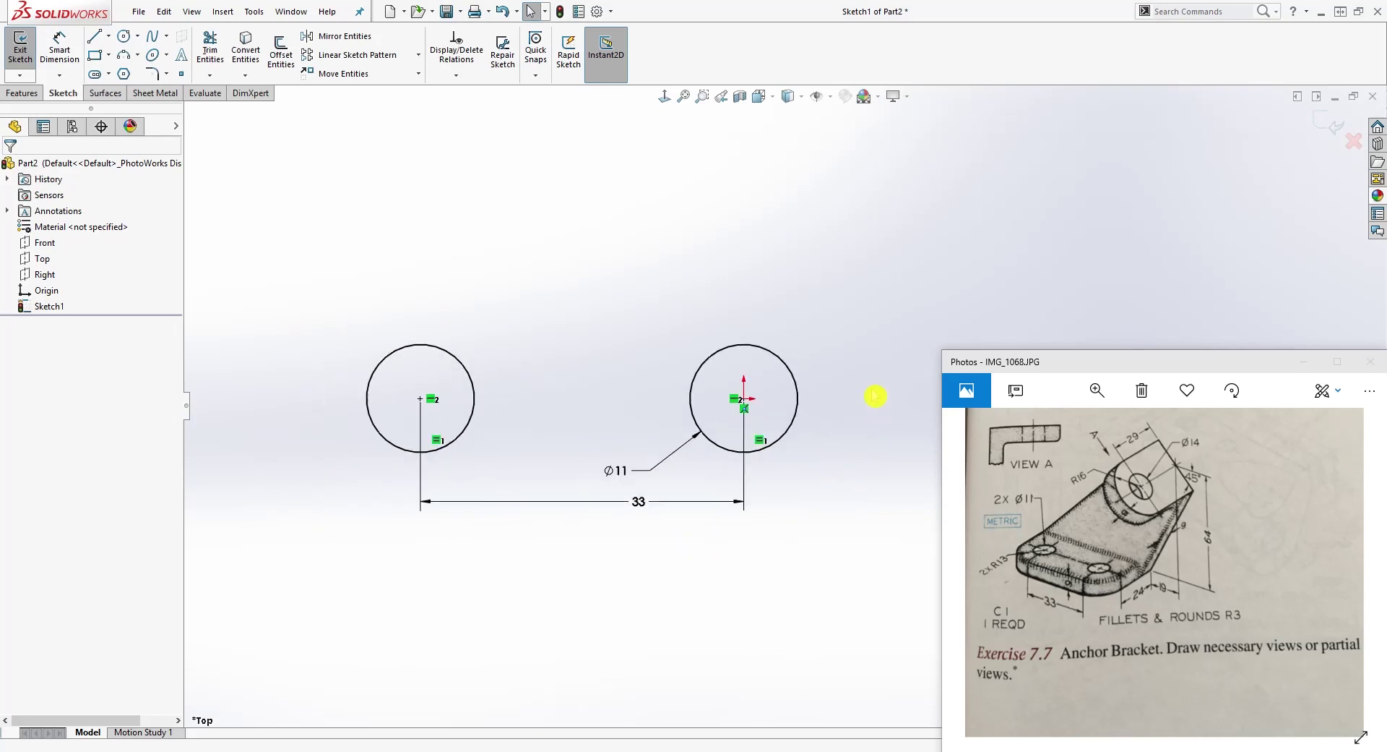
scroll(867, 390, up, 3)
scroll(861, 387, down, 1)
scroll(862, 391, down, 1)
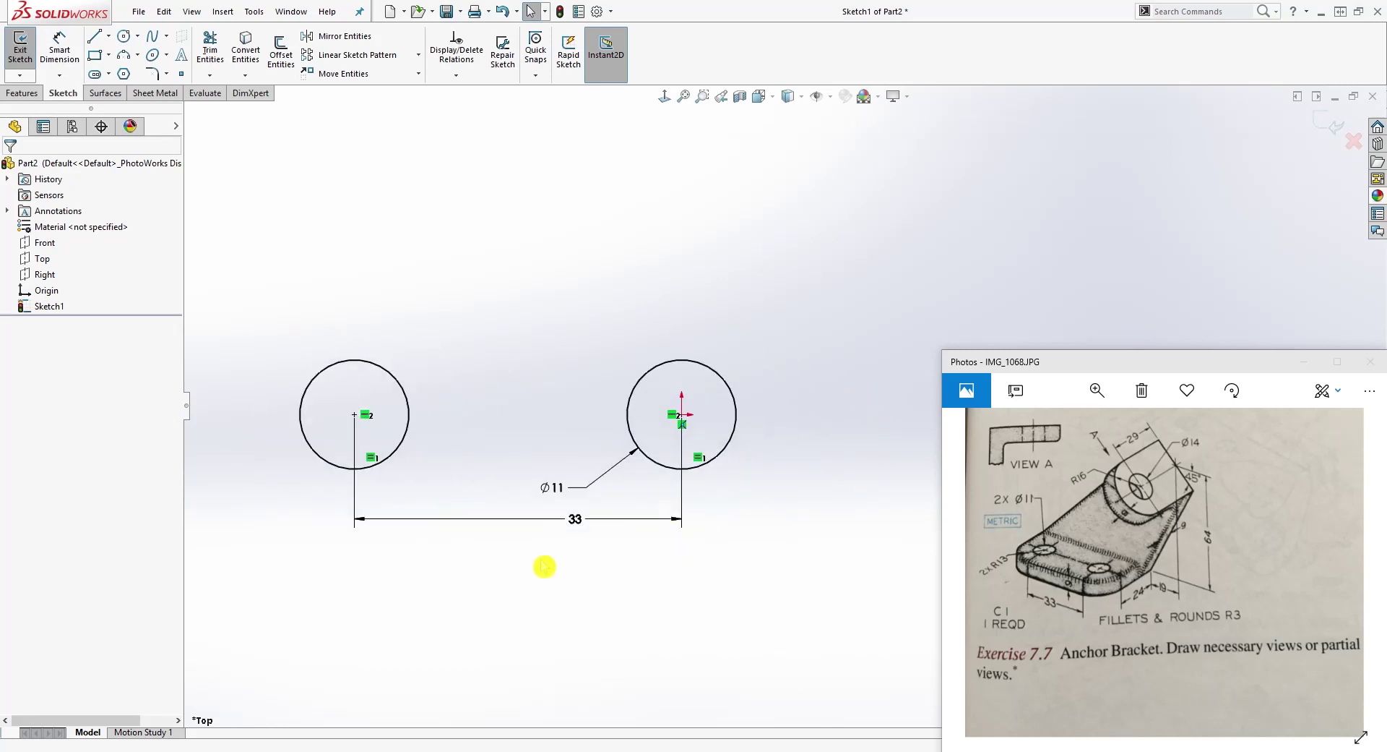
click(124, 35)
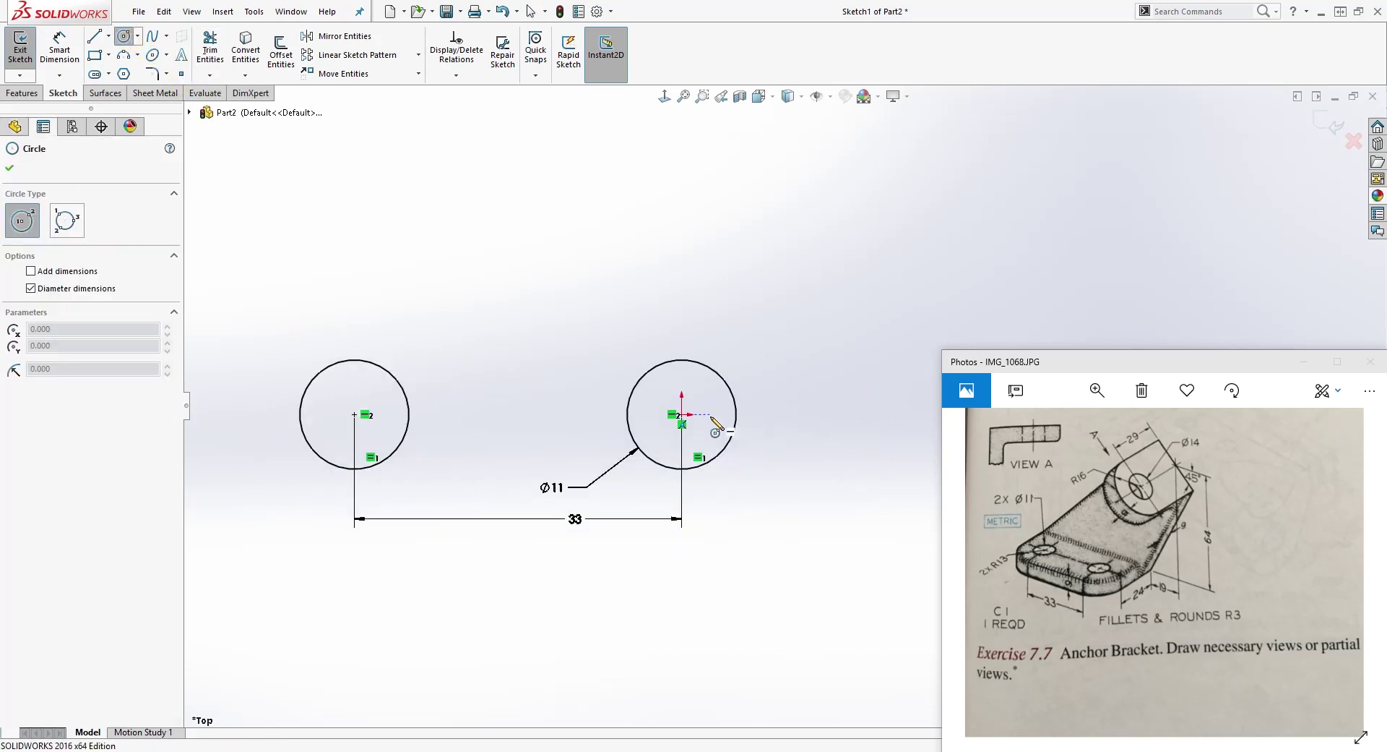
click(681, 414)
click(790, 365)
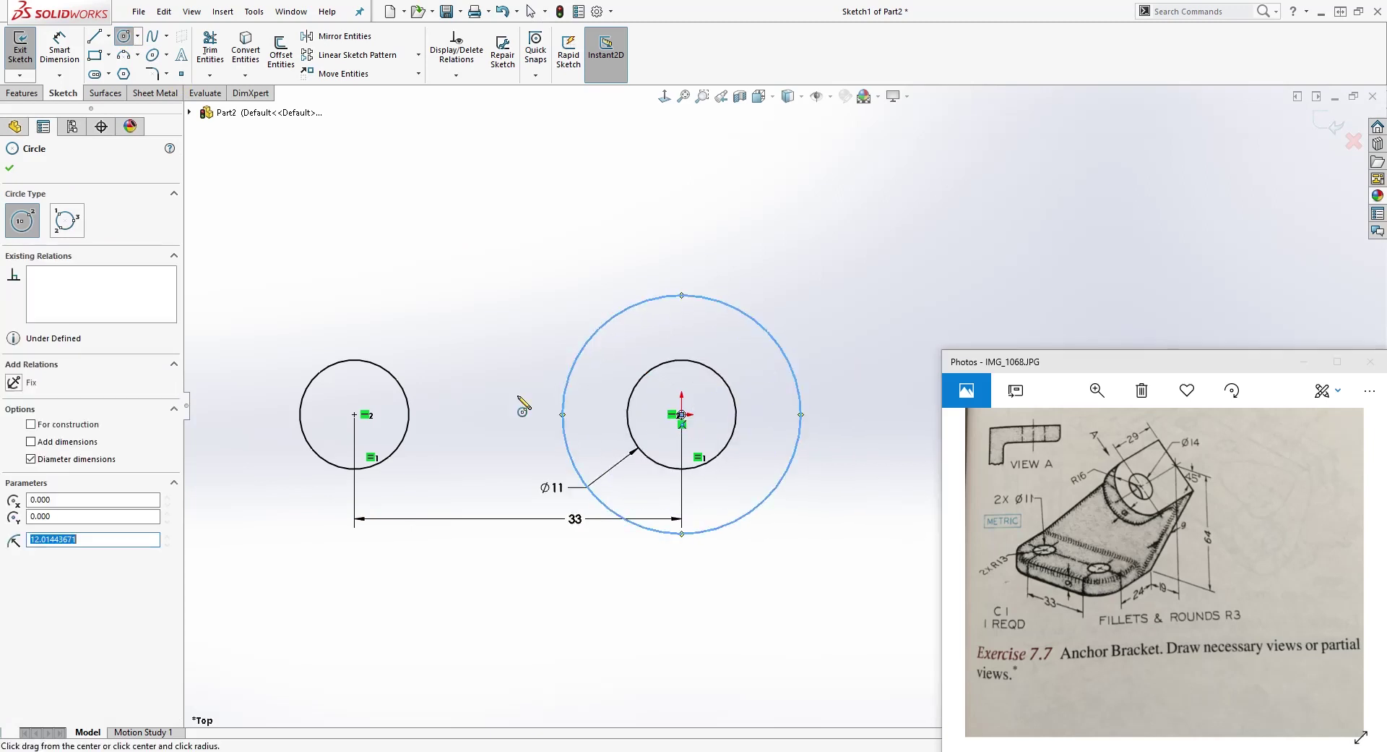
click(355, 414)
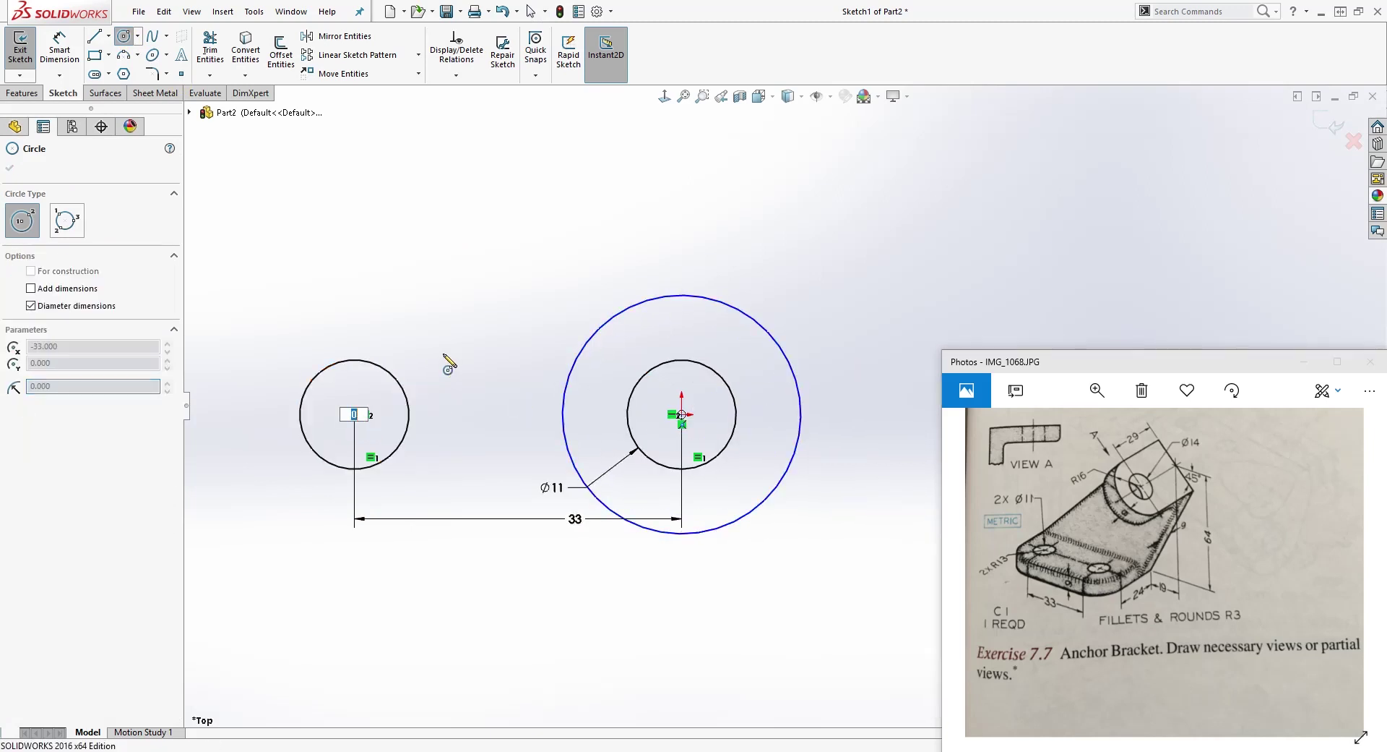
key(Escape)
key(Escape)
right_drag(398, 361, 474, 340)
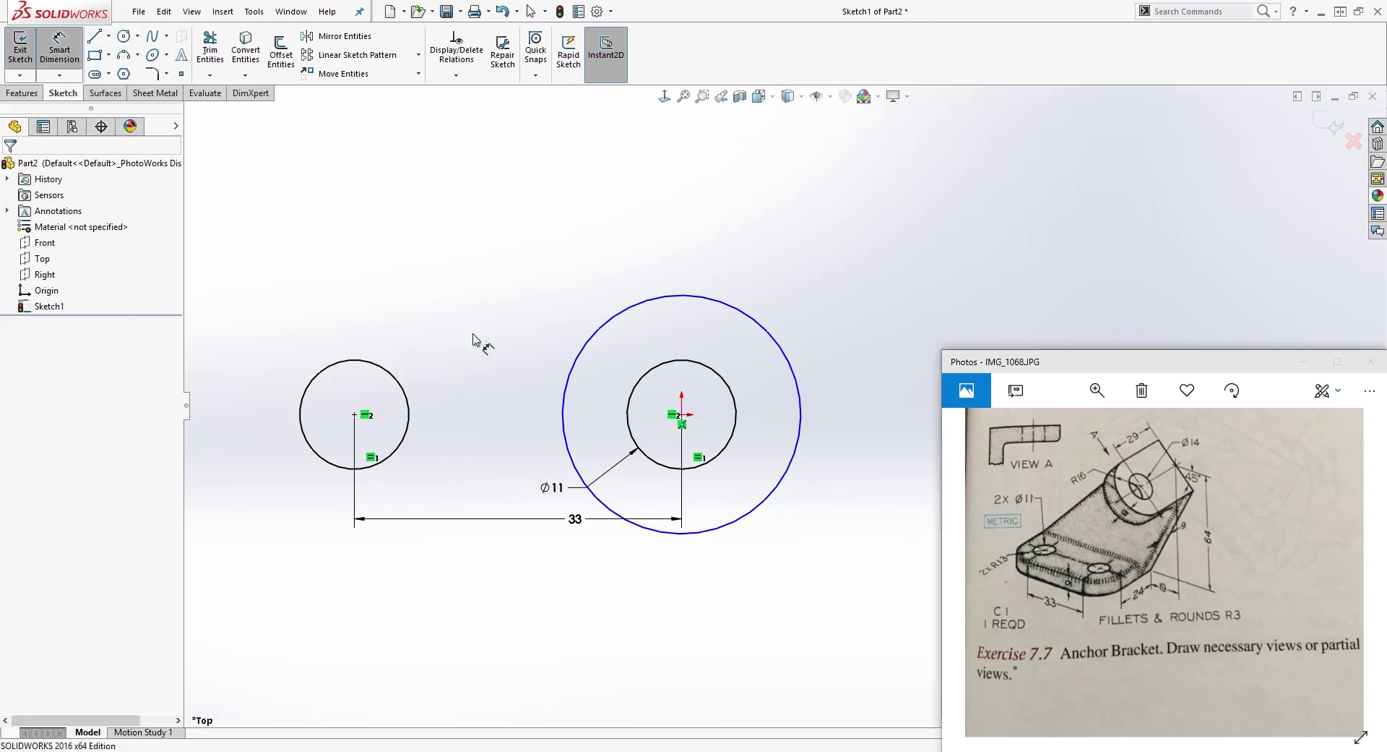
click(354, 415)
key(Escape)
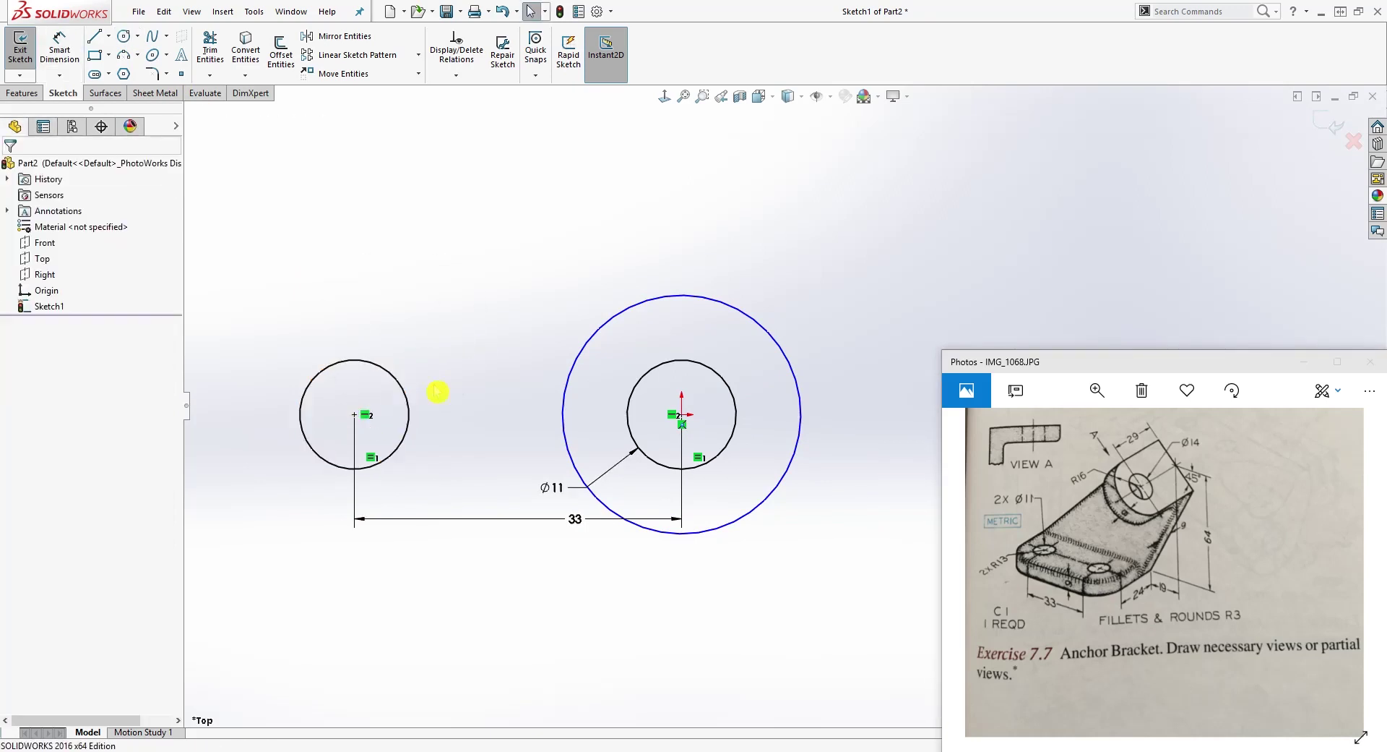
Draw a larger concentric outer circle around the left 11 mm circle.
right_drag(425, 352, 489, 350)
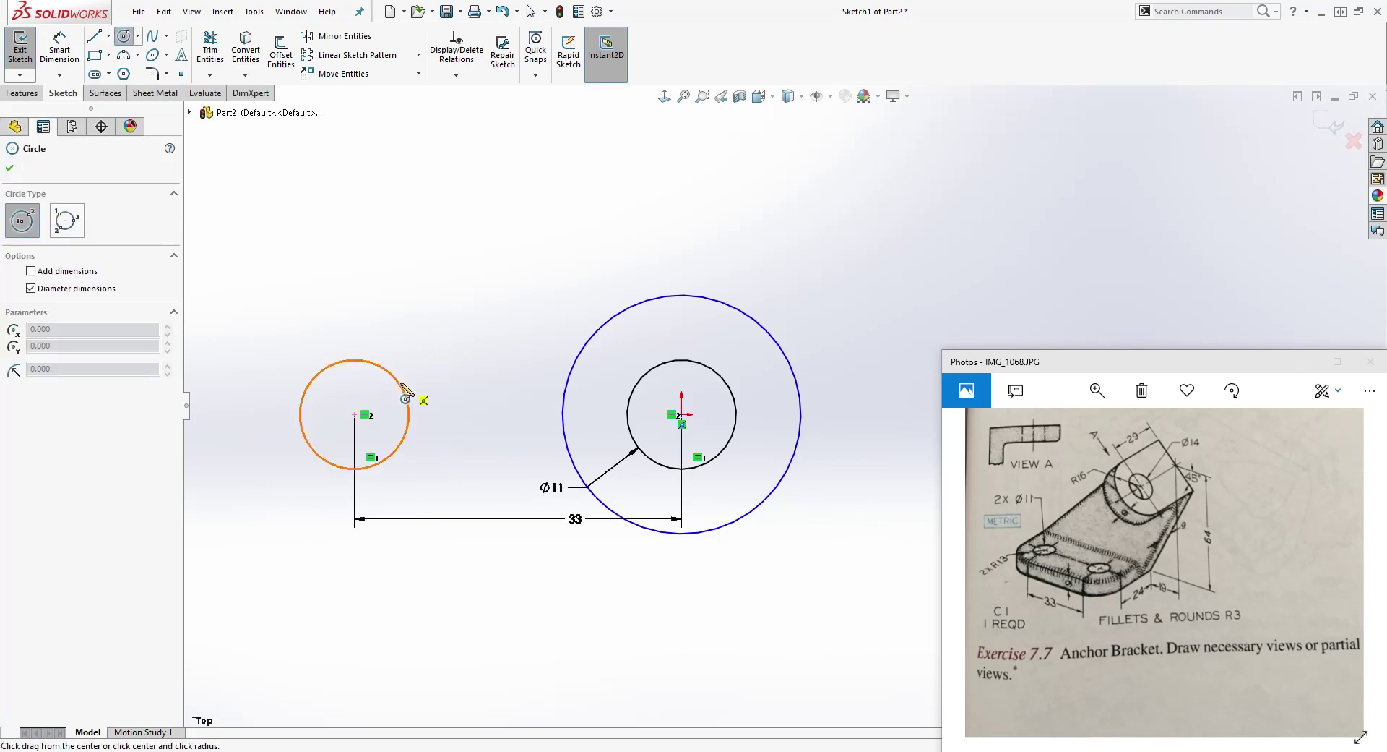
click(354, 414)
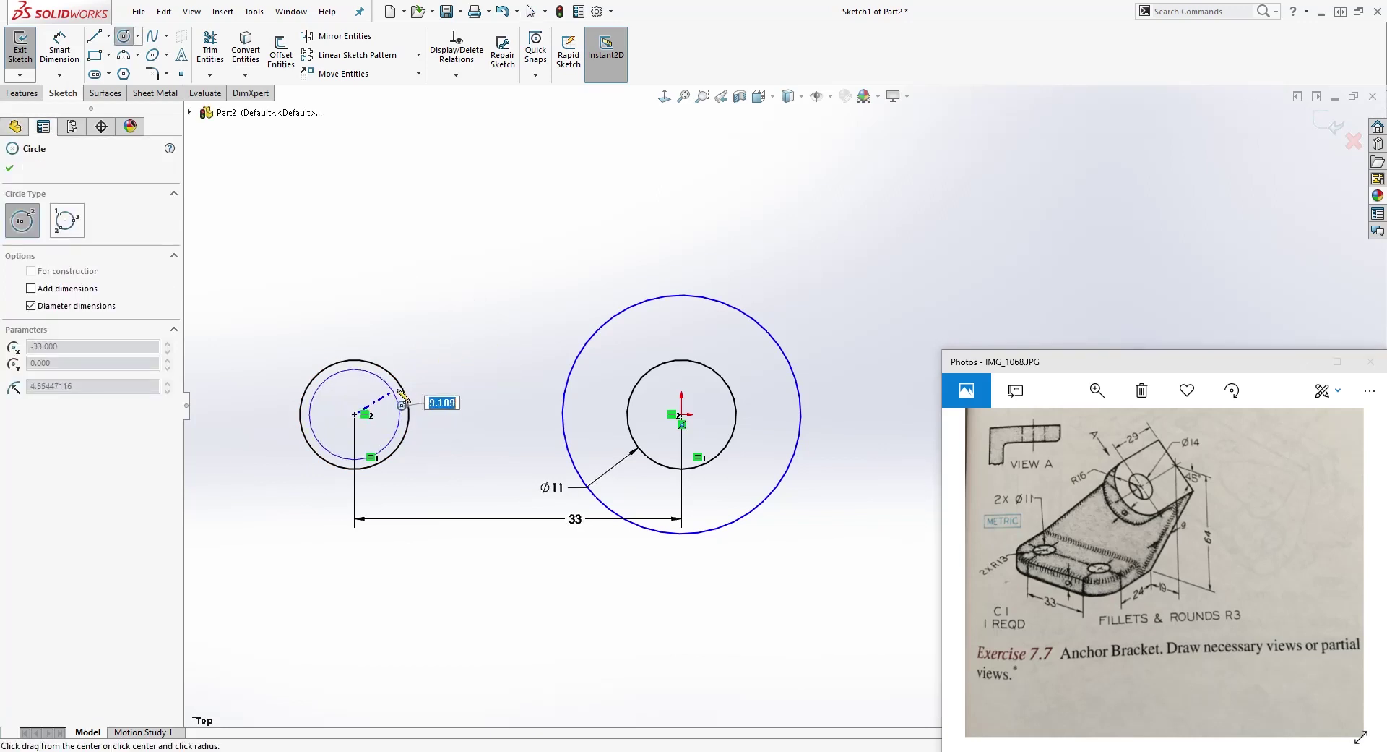
click(449, 372)
key(Escape)
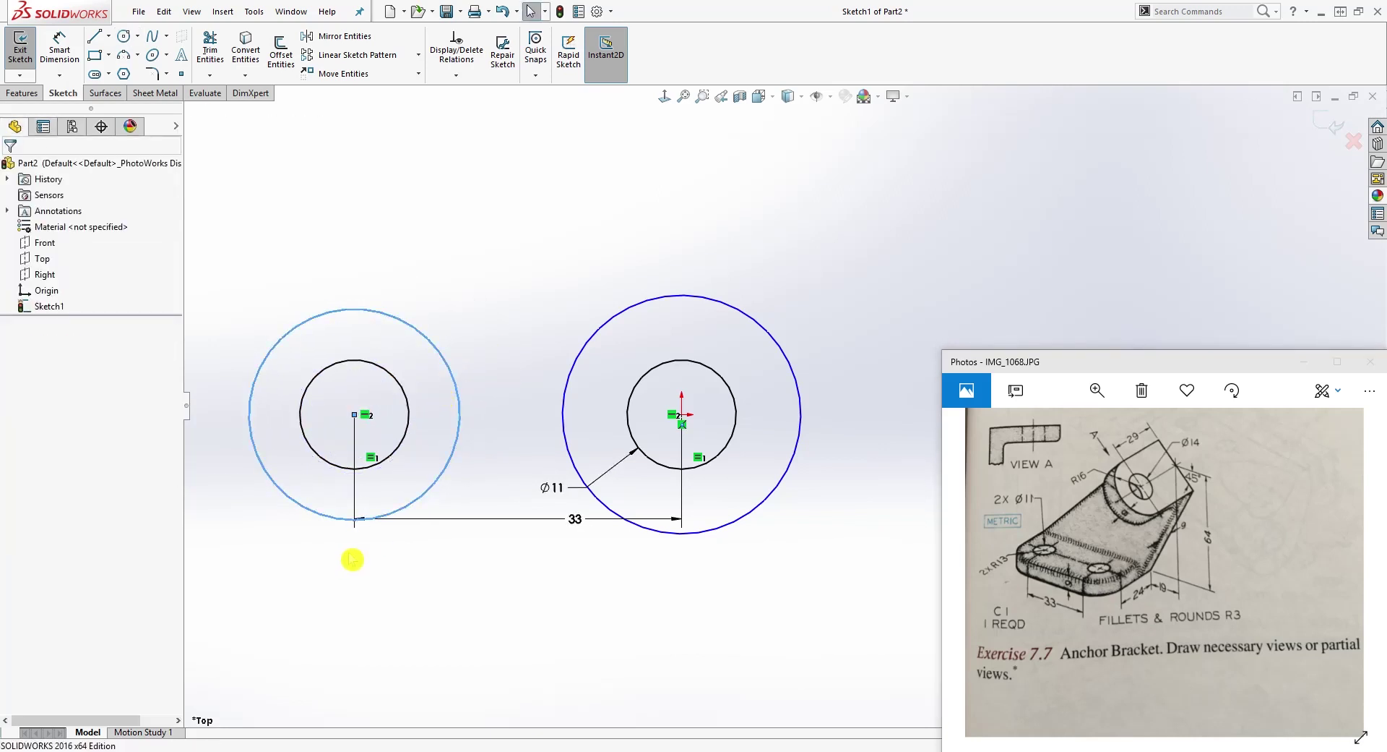
Add an Equal relation between the two outer circles.
click(633, 309)
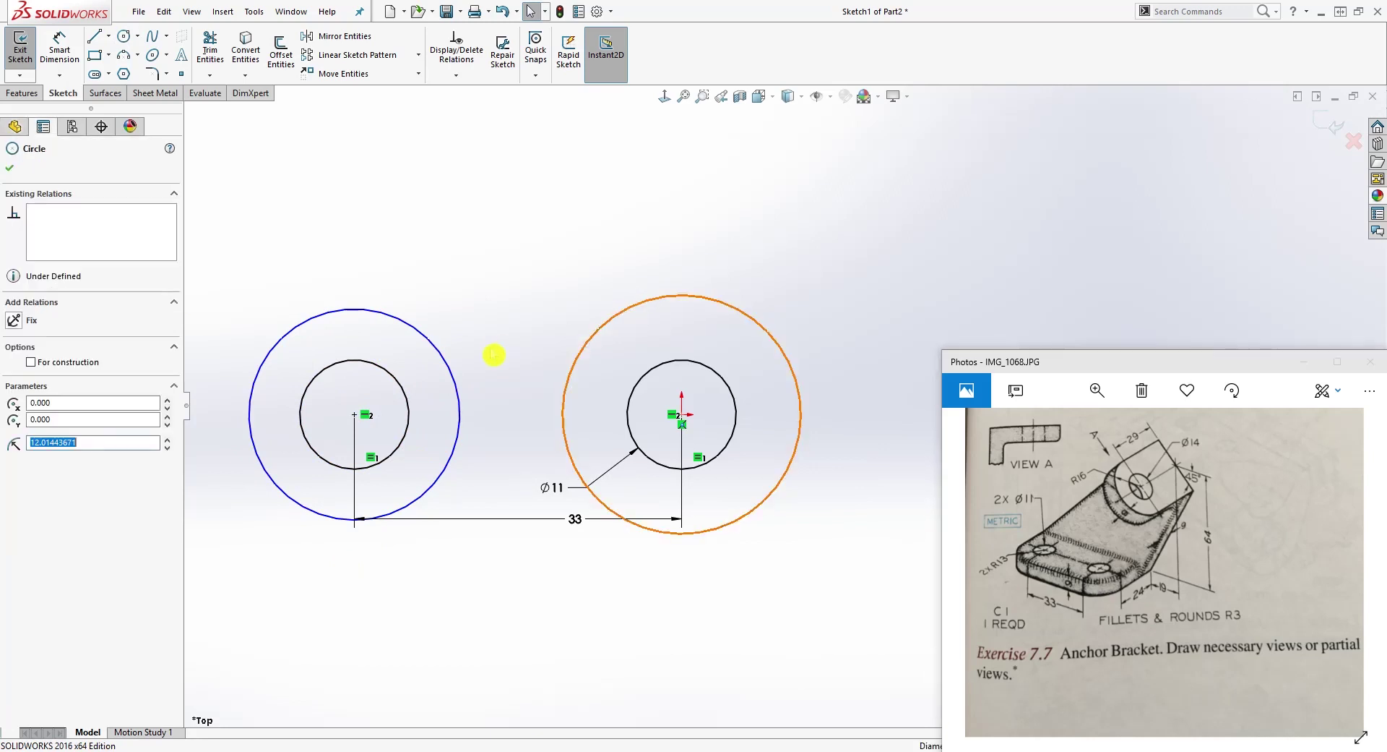
ctrl+click(458, 382)
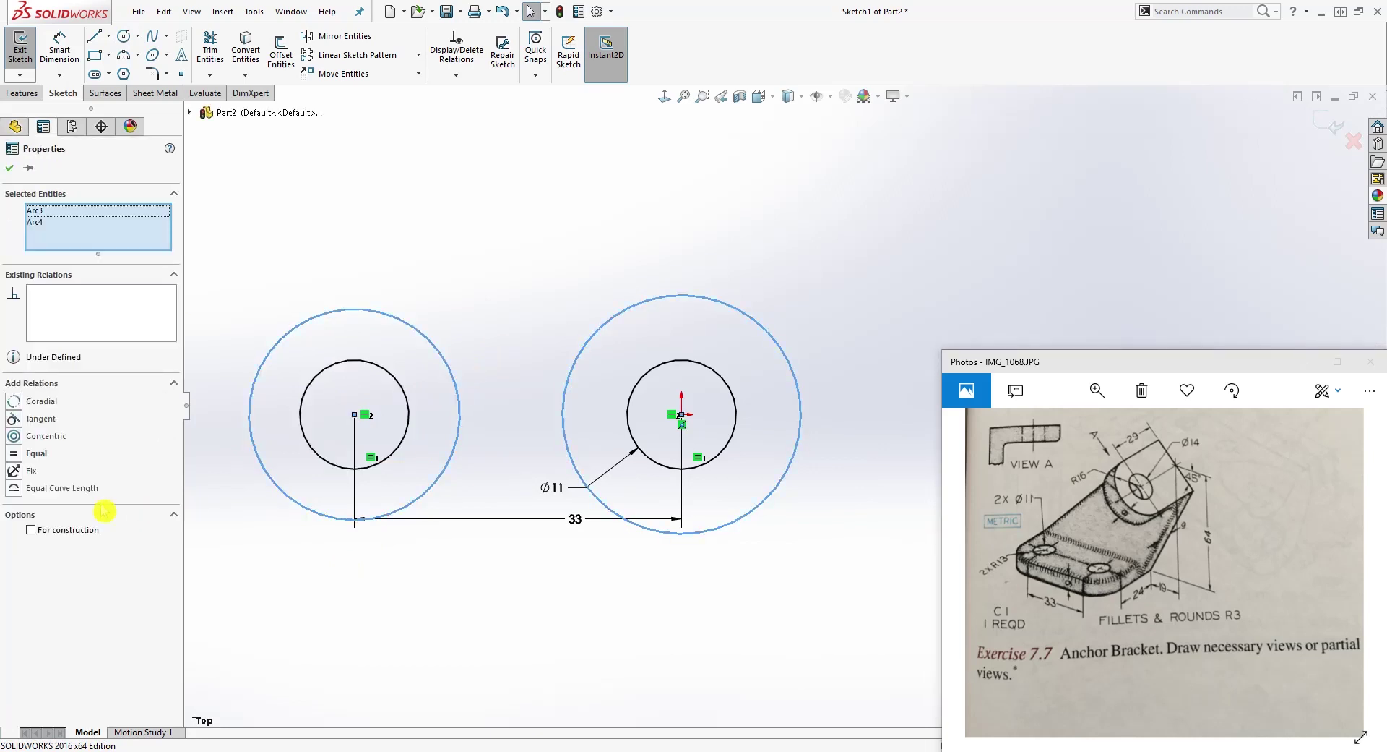
click(22, 457)
key(Escape)
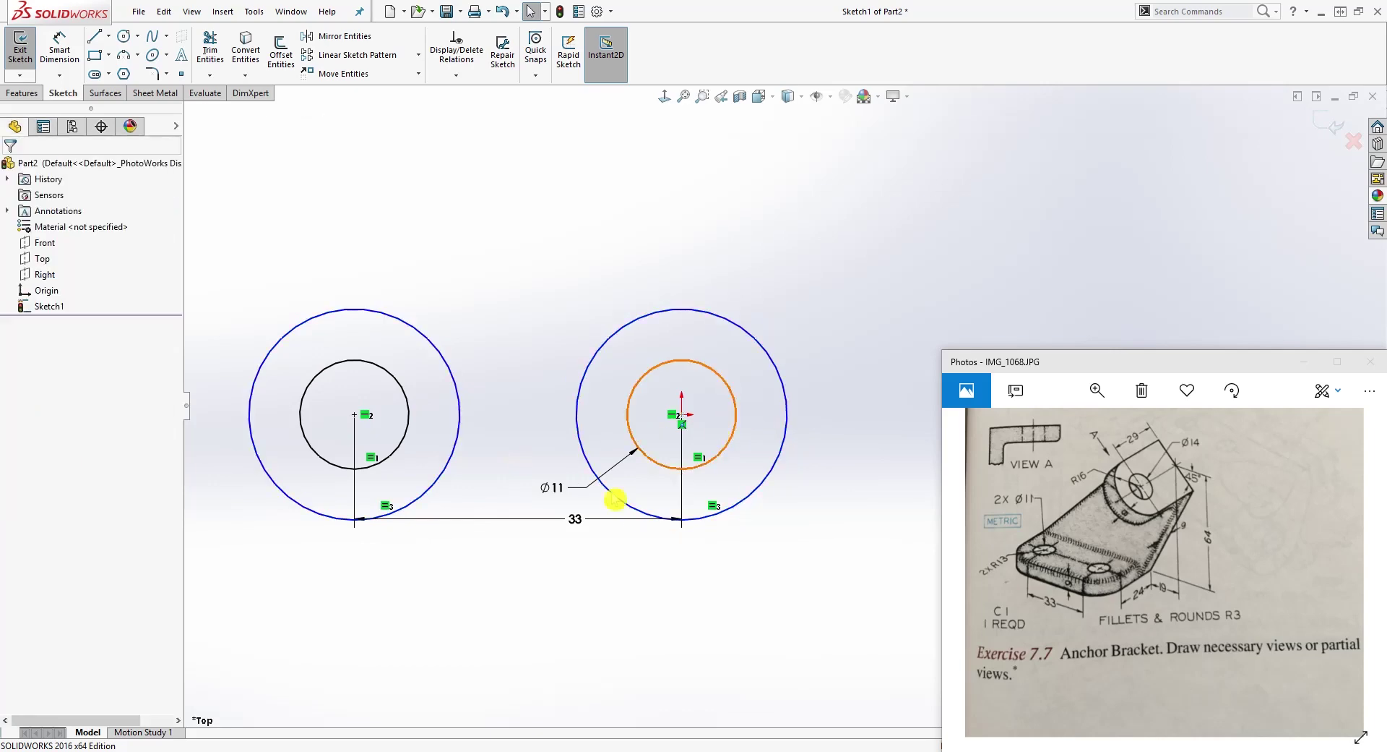
Move the 33 mm dimension further below the circles and draw a horizontal line joining the lowest points of the two outer circles.
drag(577, 522, 565, 657)
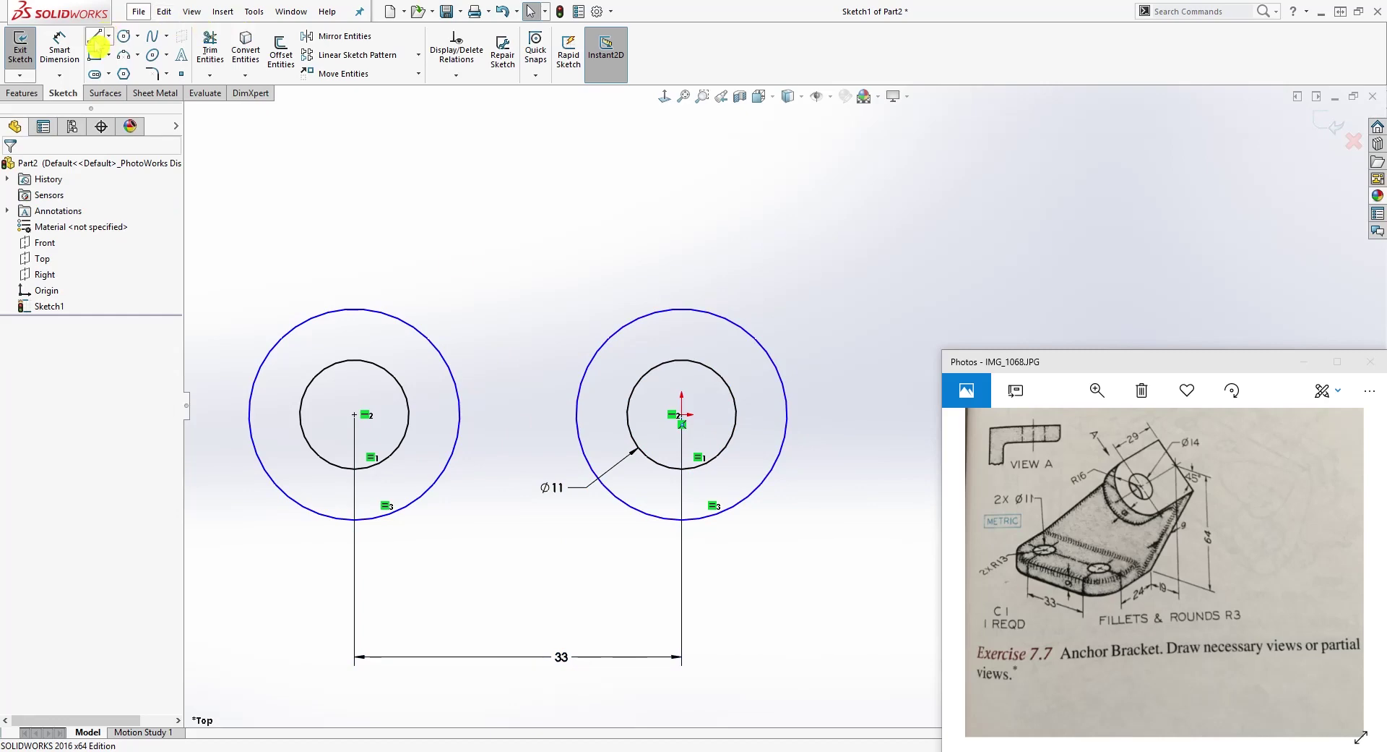
click(94, 36)
click(354, 519)
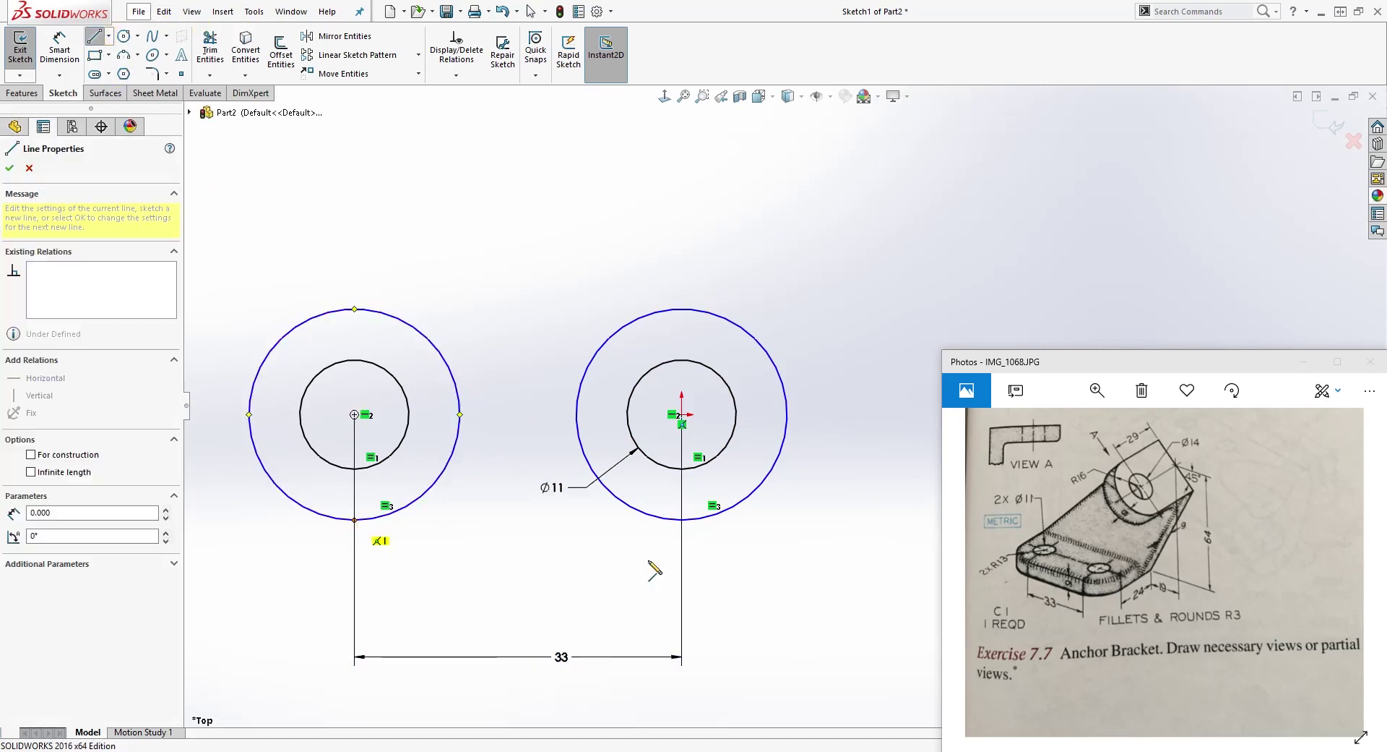
click(681, 519)
key(Escape)
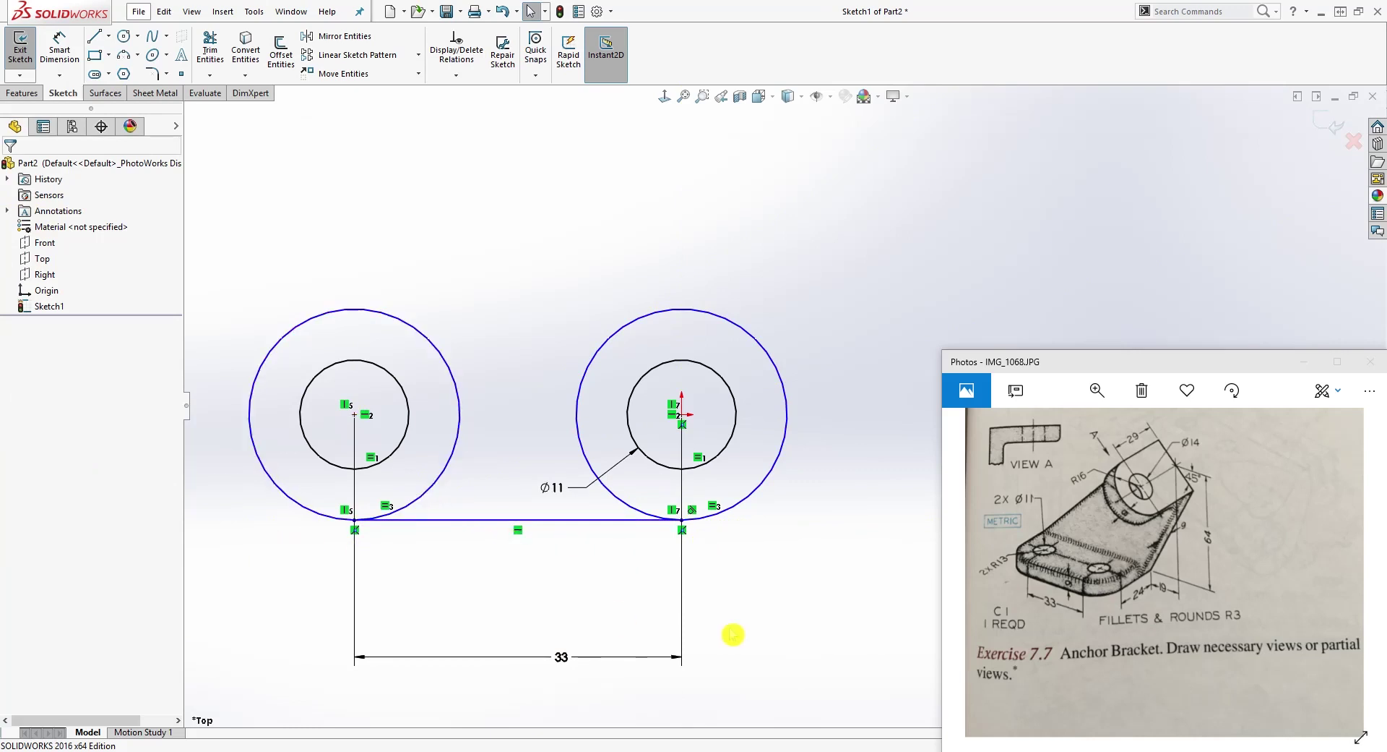
Add a Tangent relation between the lower horizontal line and the left outer circle.
click(448, 522)
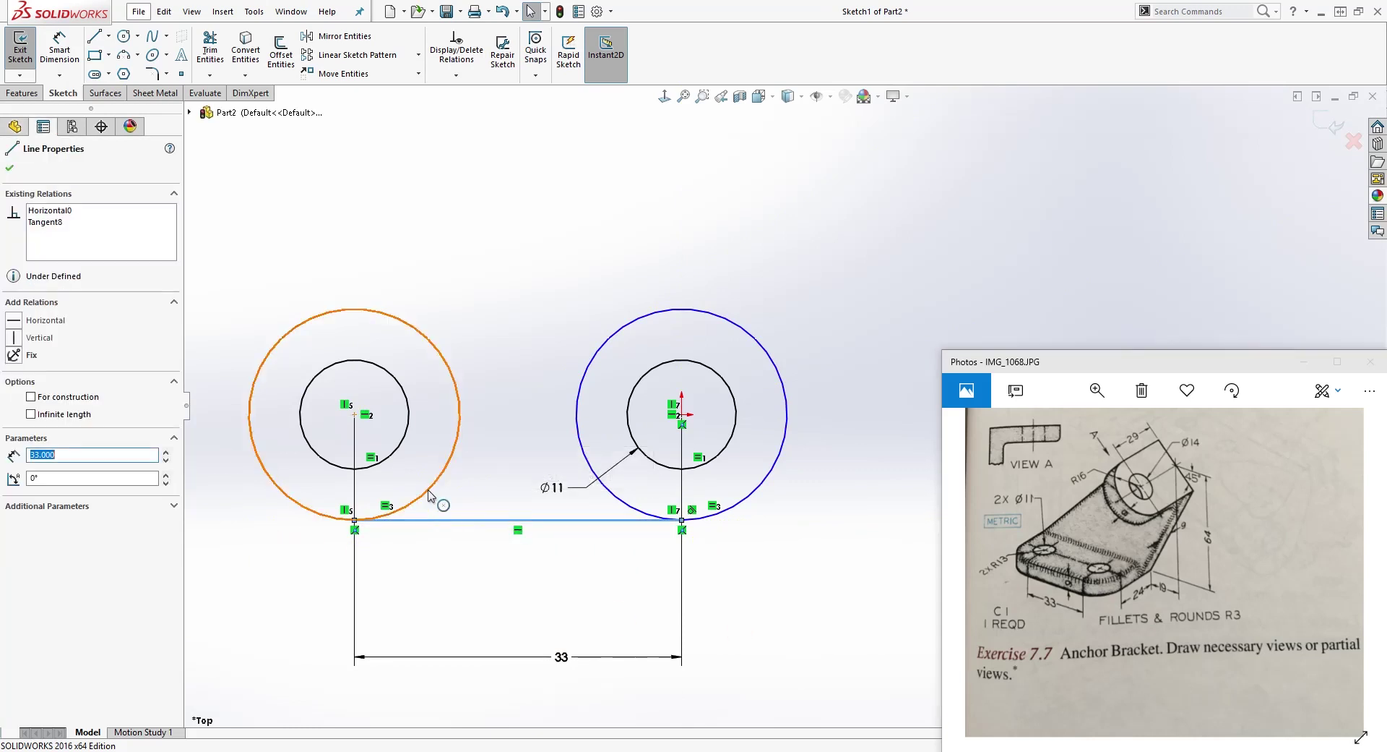
ctrl+click(433, 491)
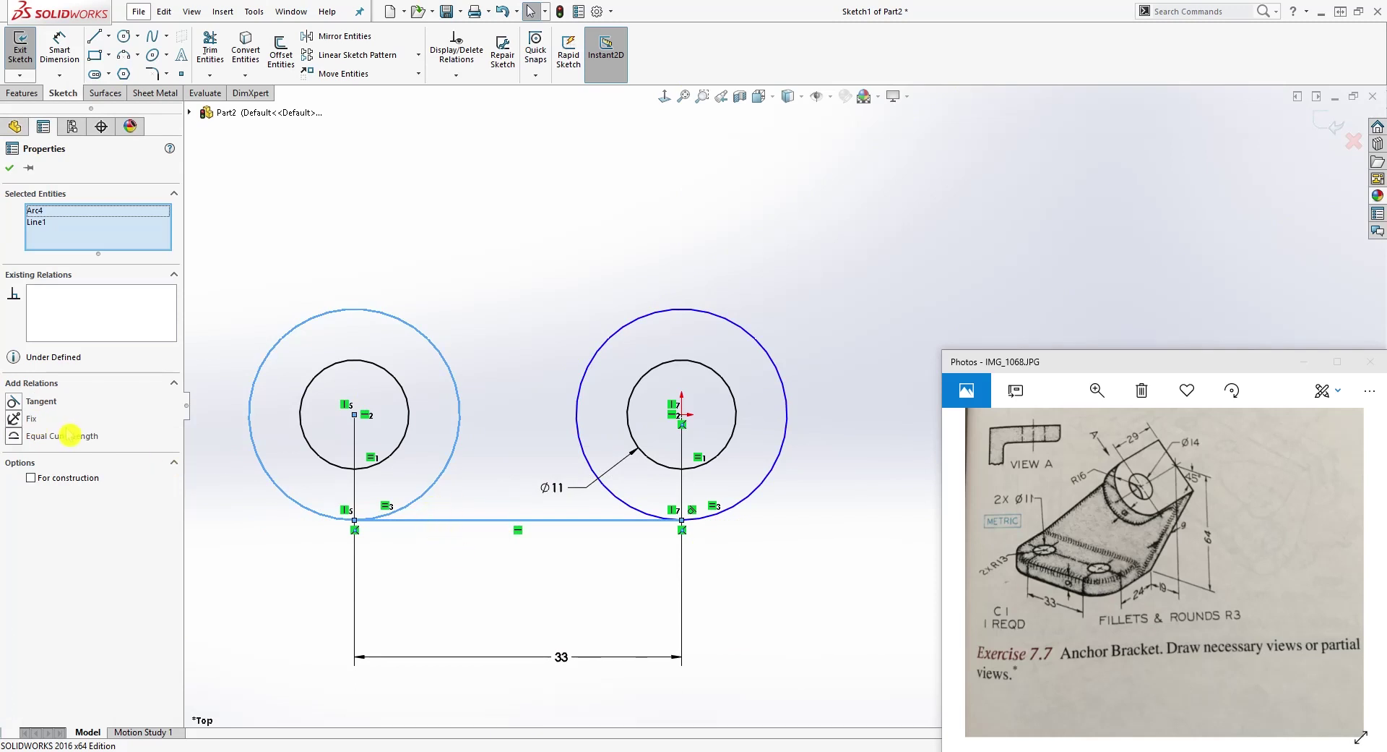
click(15, 402)
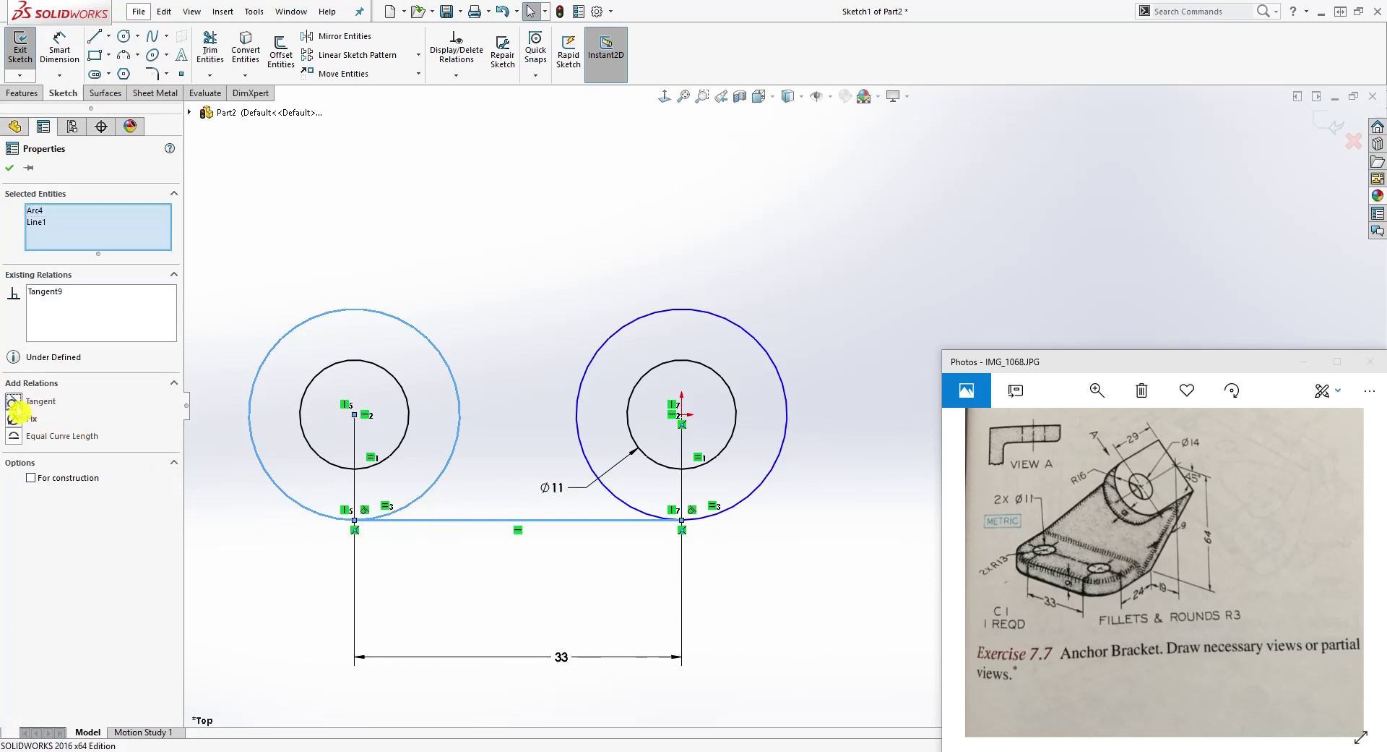
key(Escape)
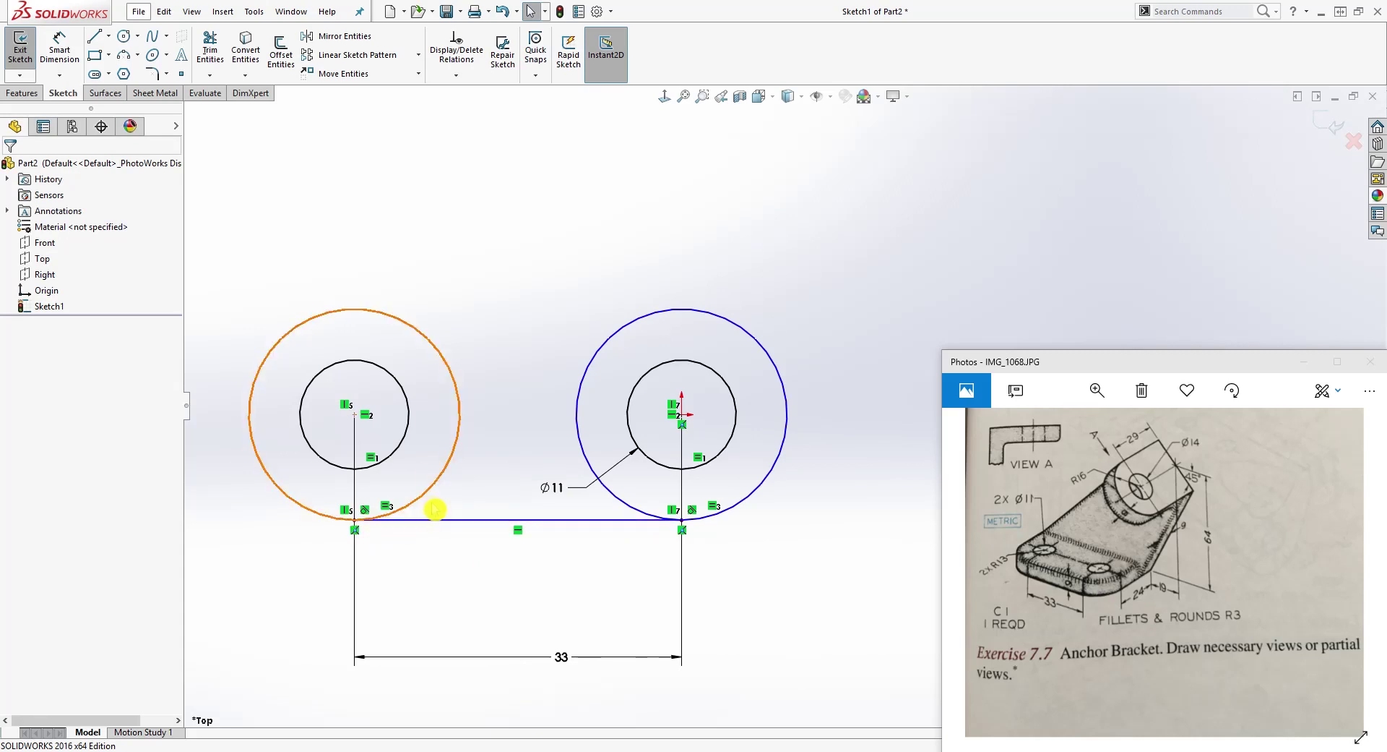
Check the existing relations between the lower horizontal line and the right outer circle.
click(618, 498)
ctrl+click(594, 528)
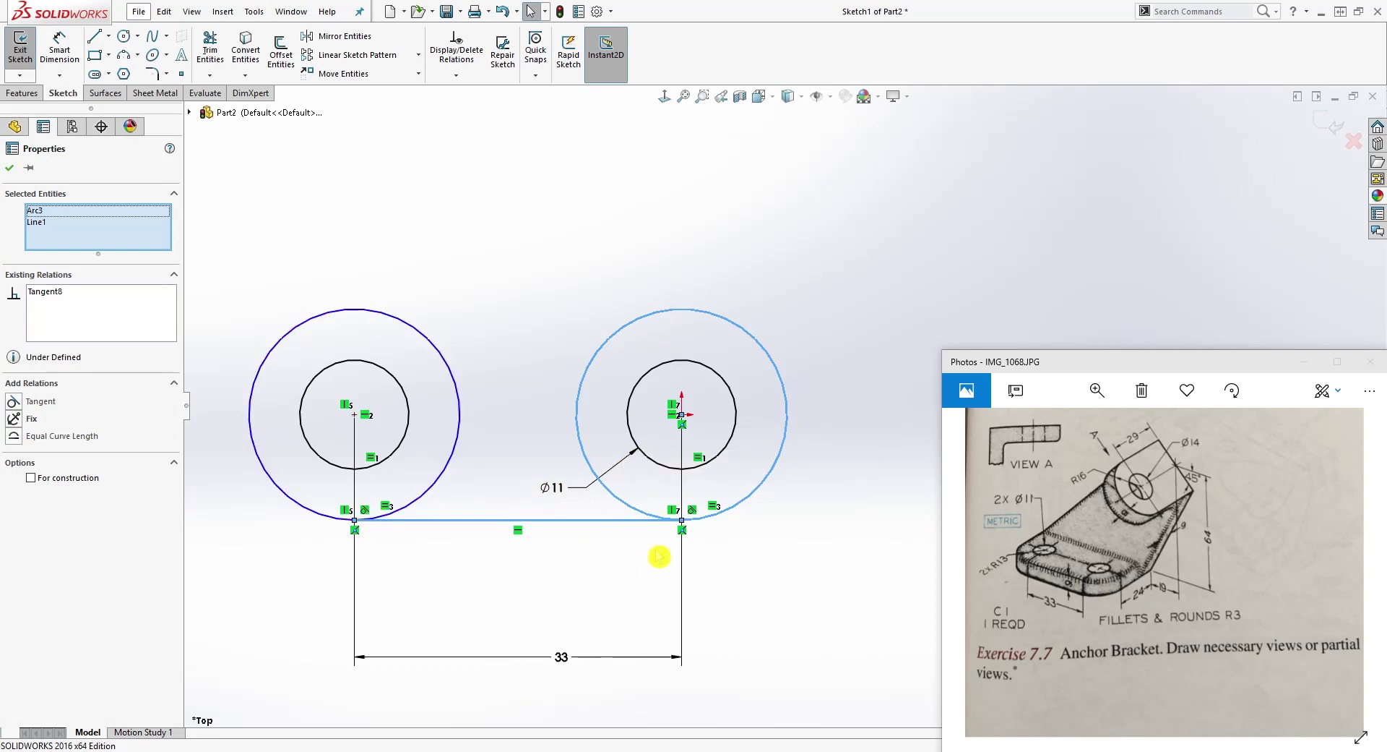
click(32, 418)
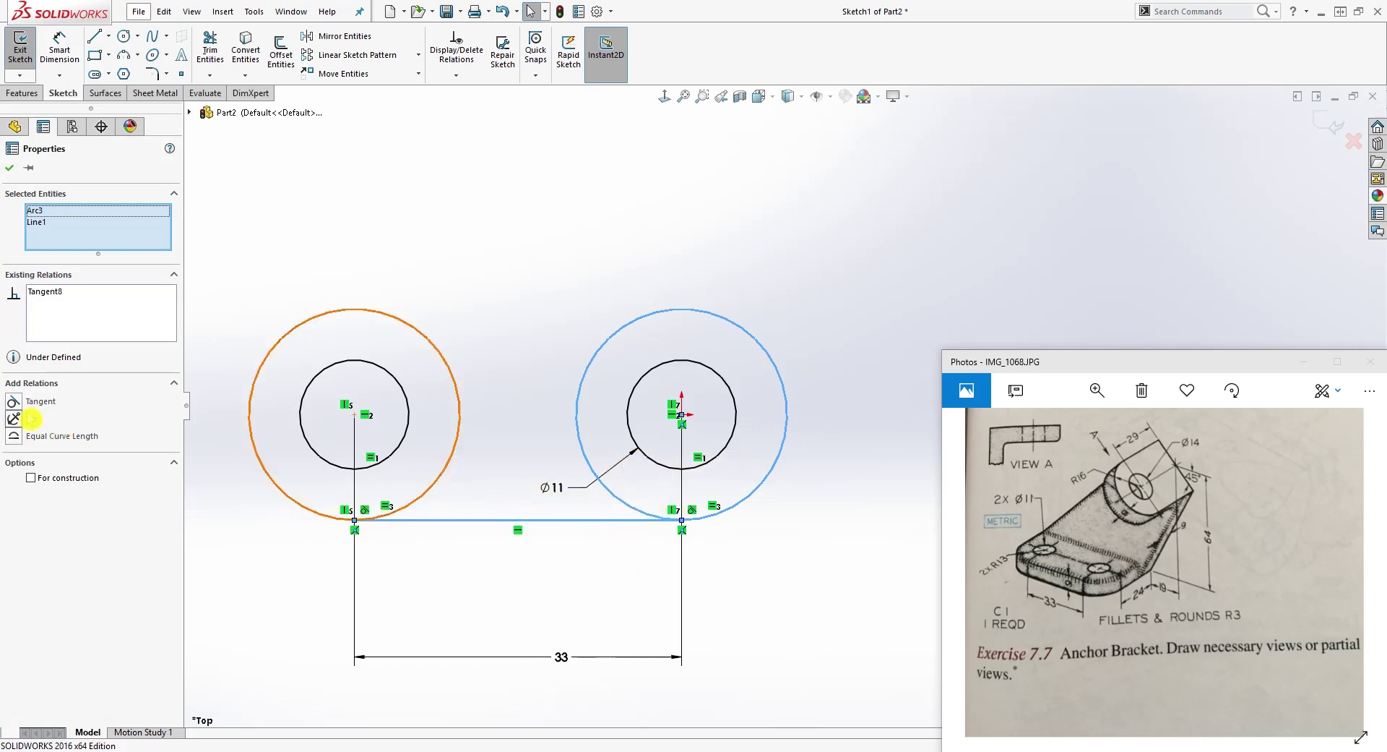
click(533, 552)
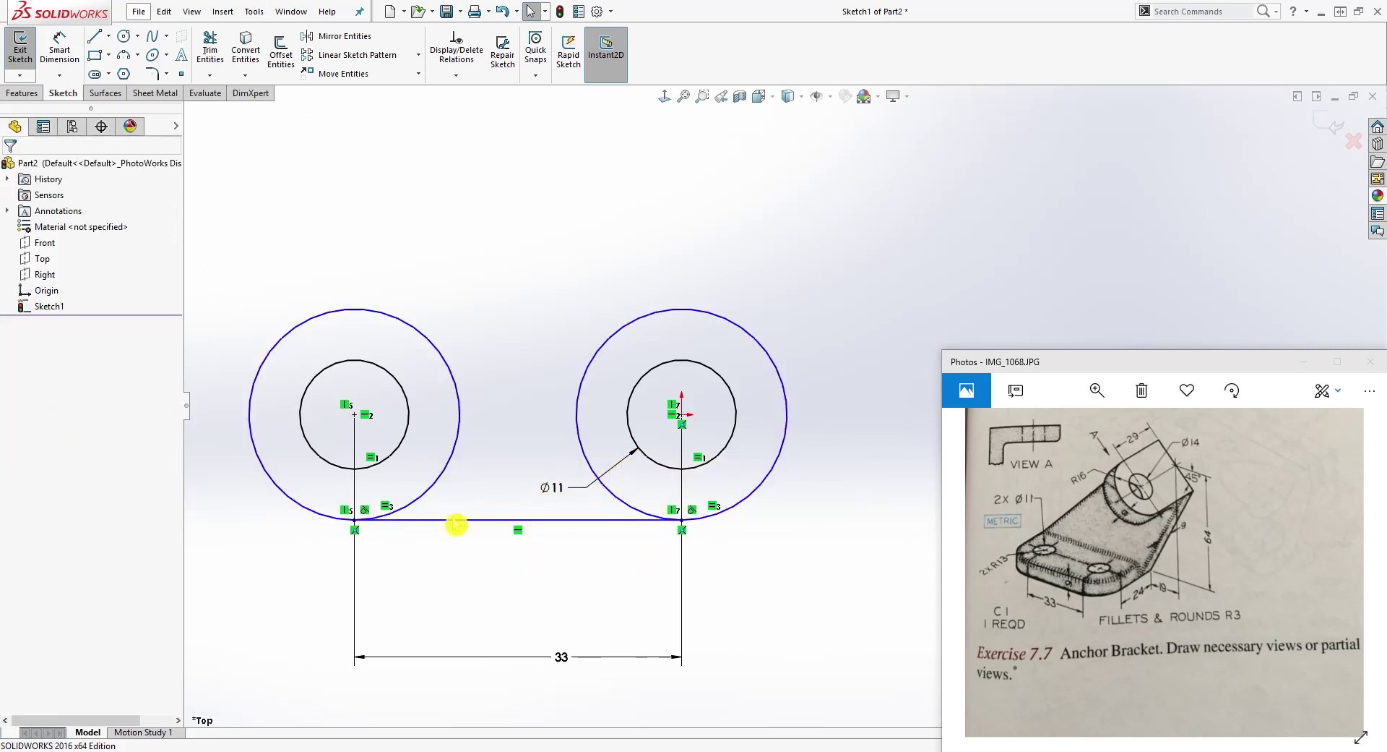
click(877, 305)
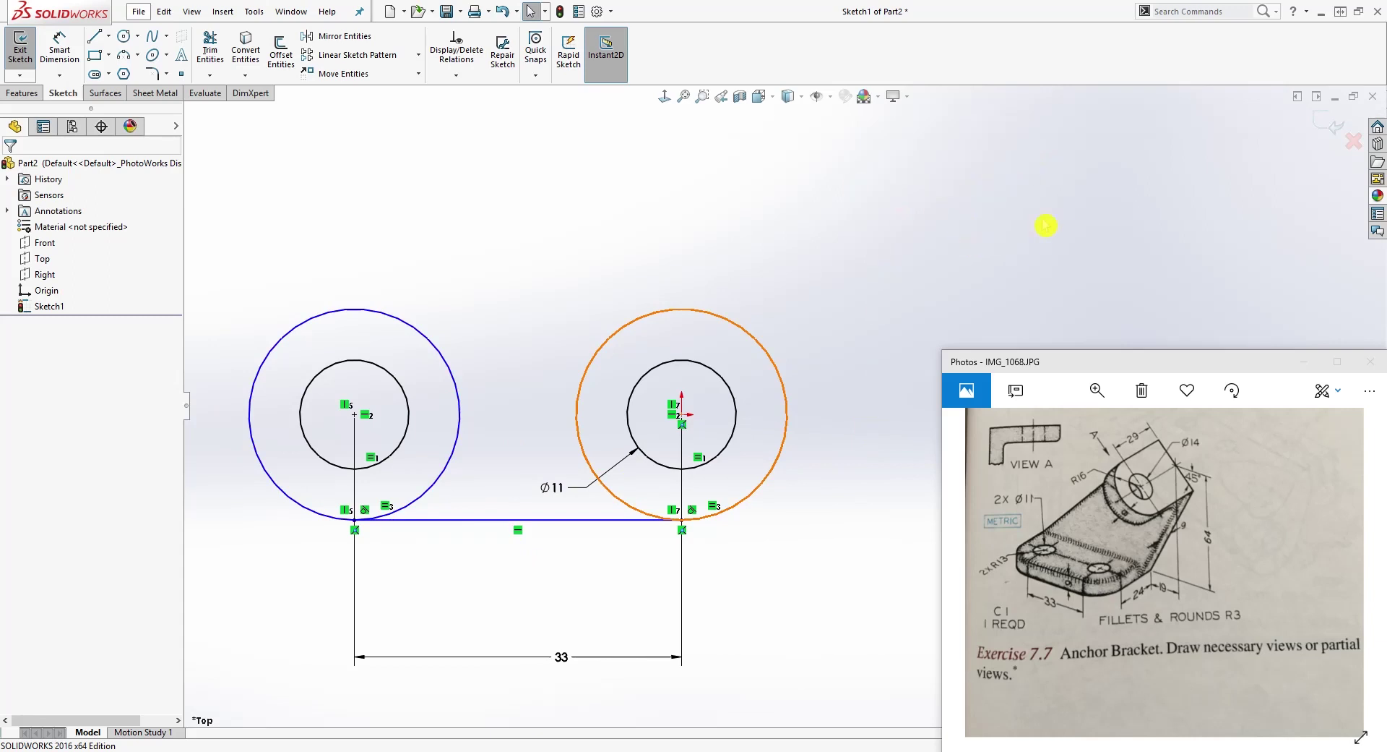
Draw a vertical line upward from the rightmost point of the right outer circle, ending well above the circles.
click(533, 138)
key(l)
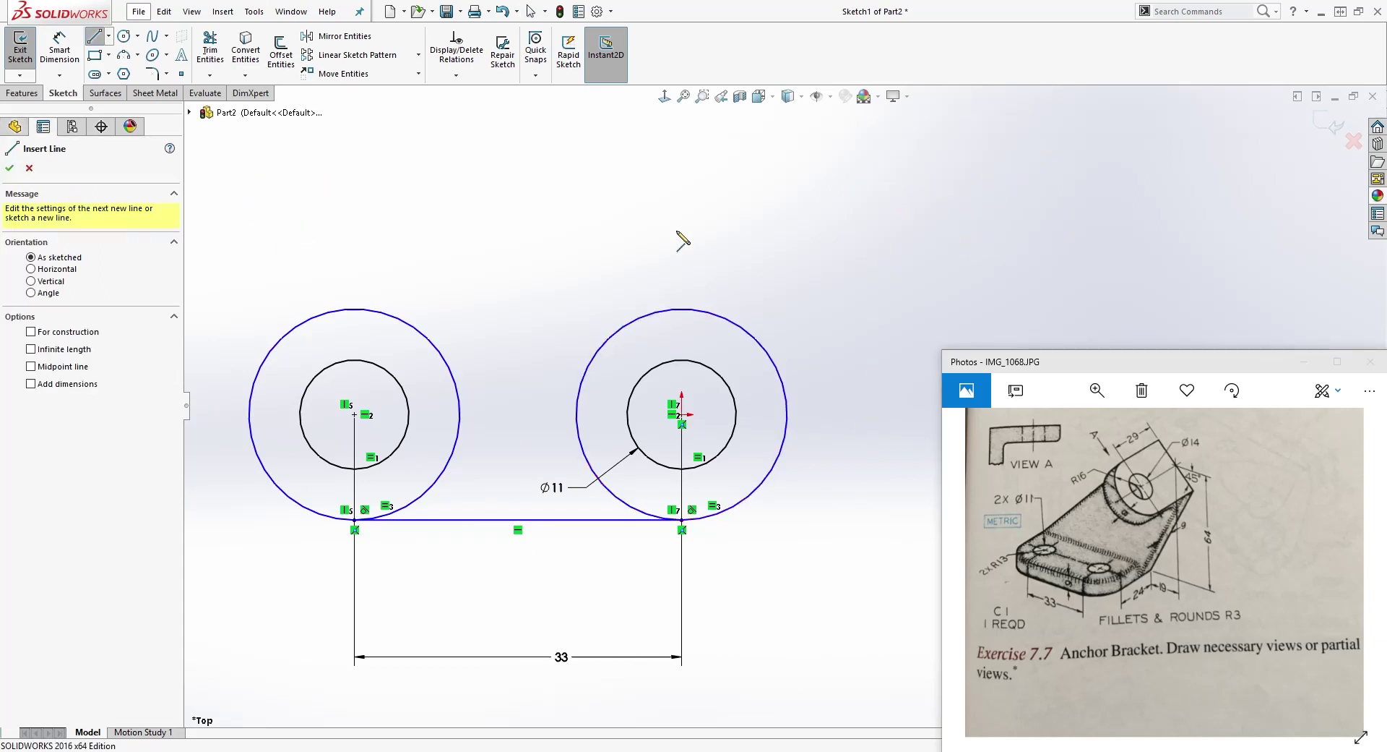
click(788, 415)
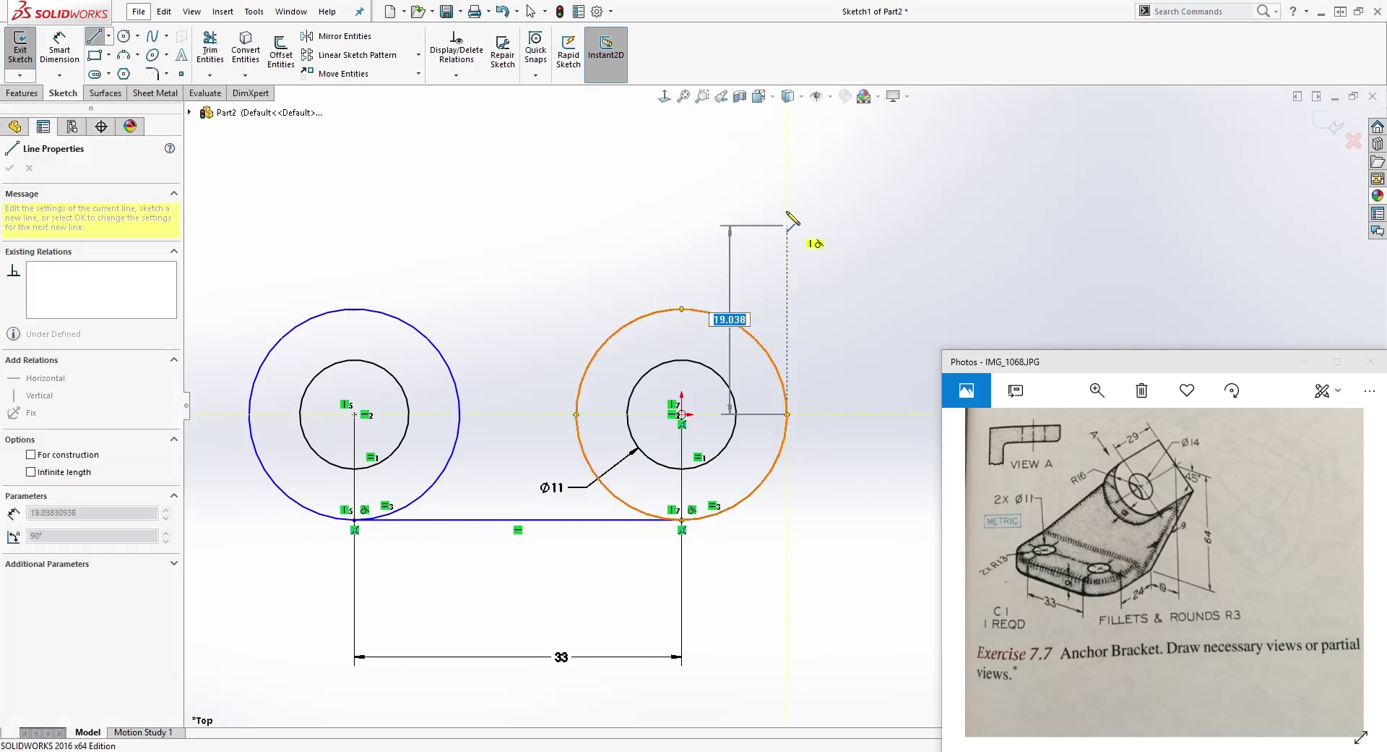
click(788, 151)
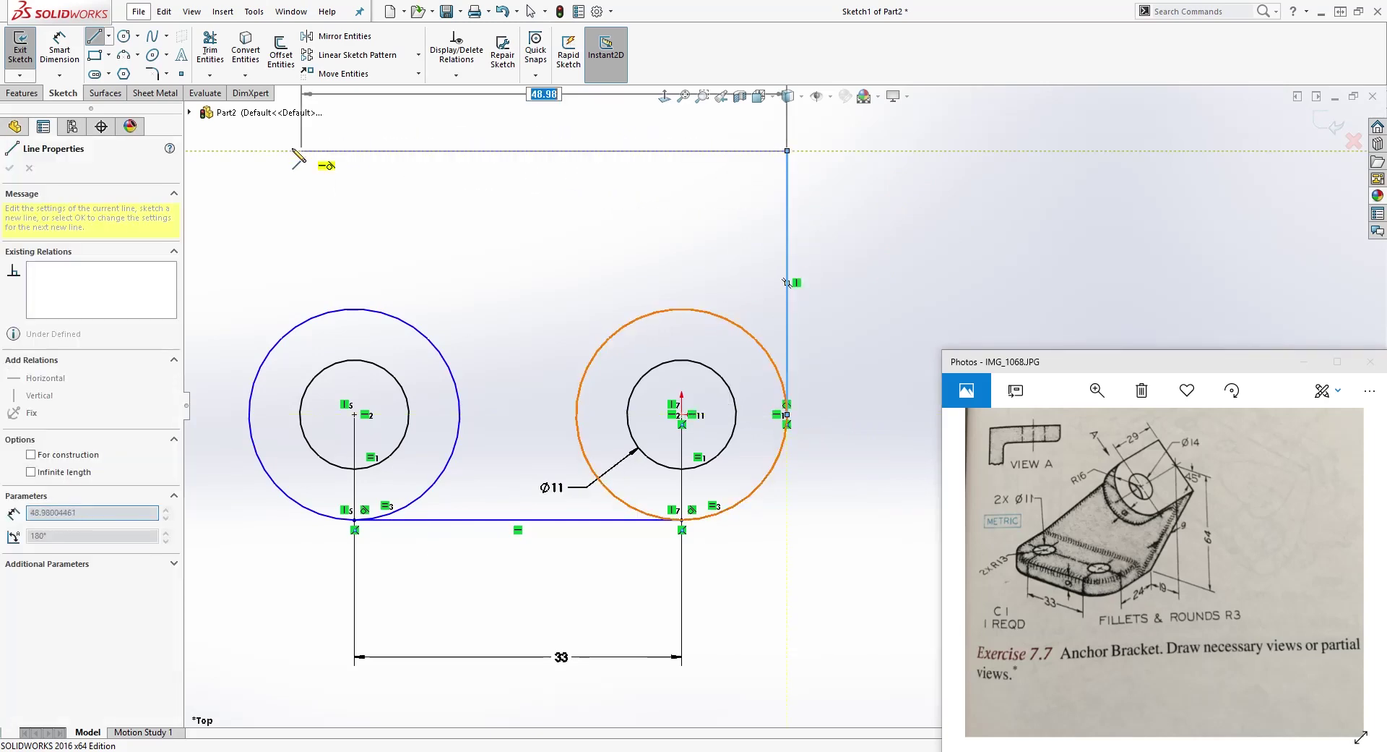
Try to draw a horizontal line about 58 mm long leftward from the vertical line's upper end and move it upward.
click(216, 151)
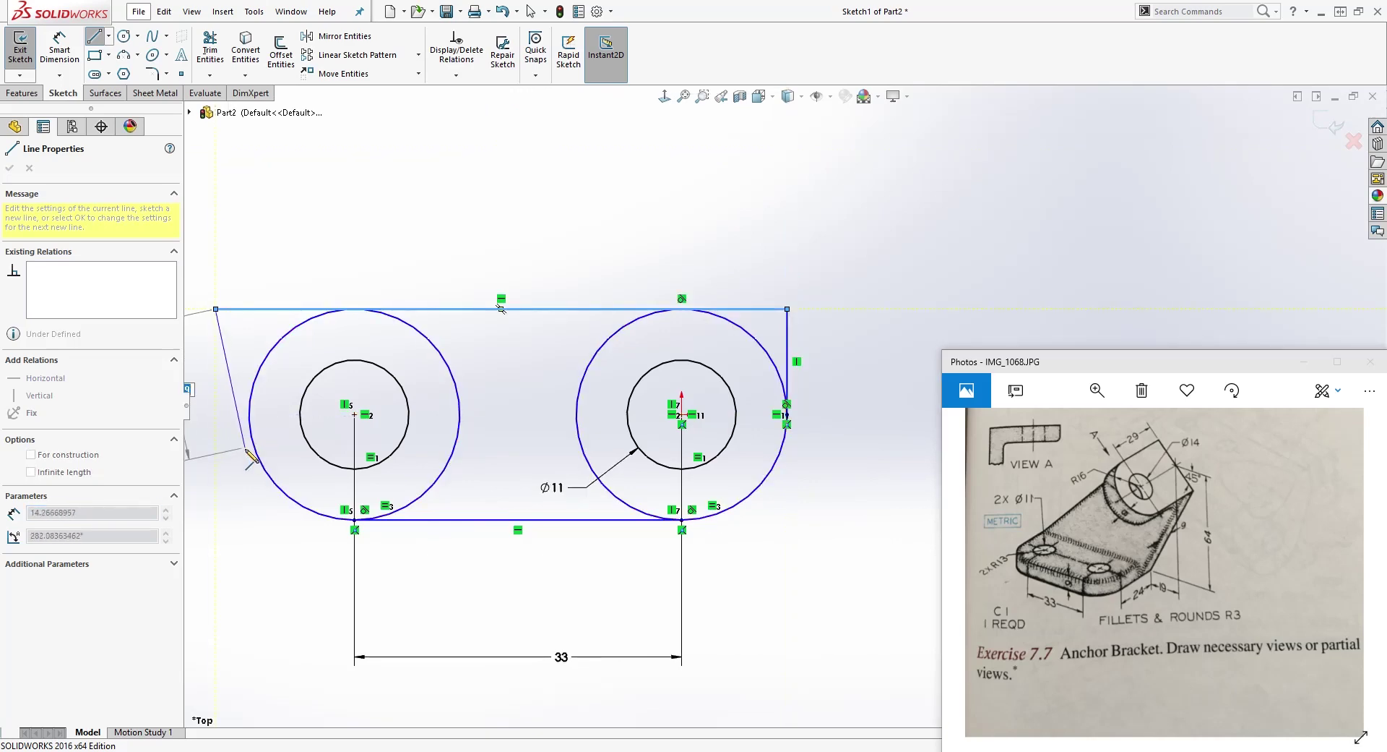
key(Escape)
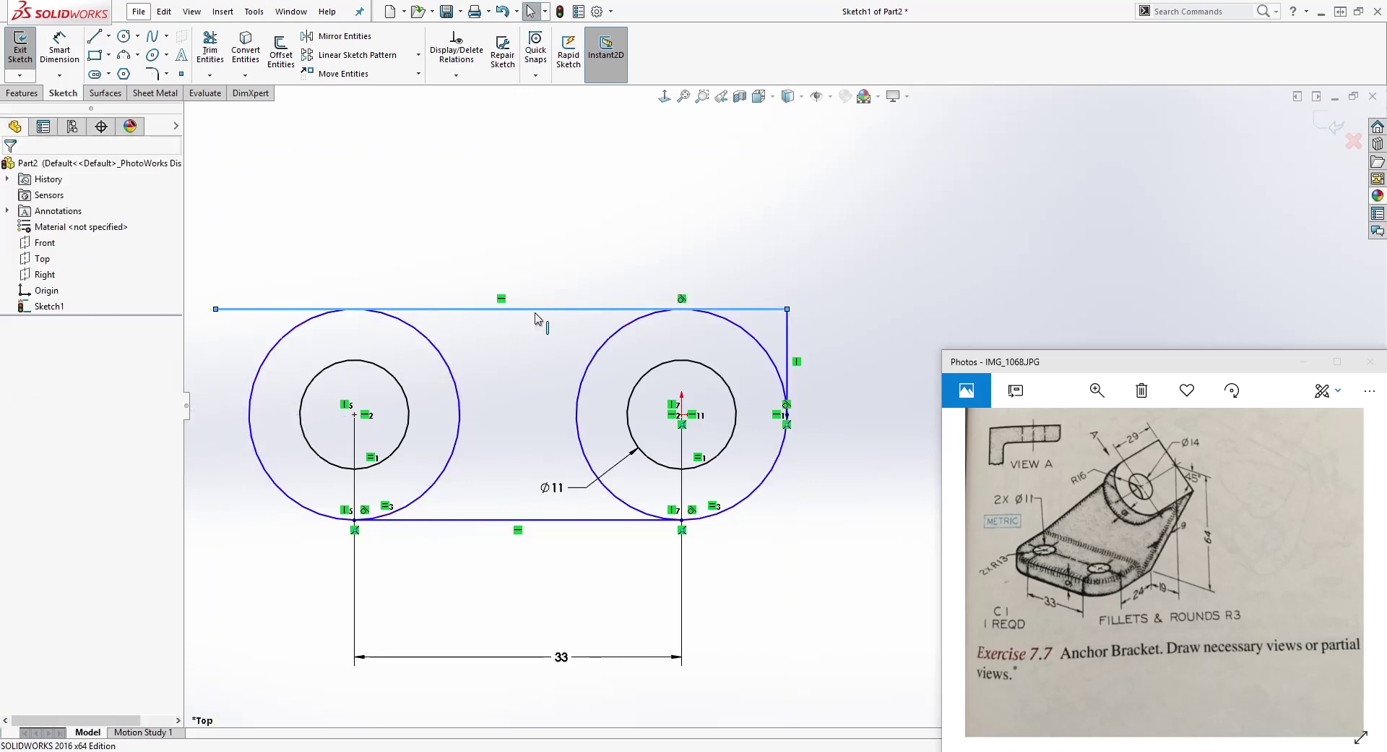
drag(543, 311, 545, 256)
click(531, 253)
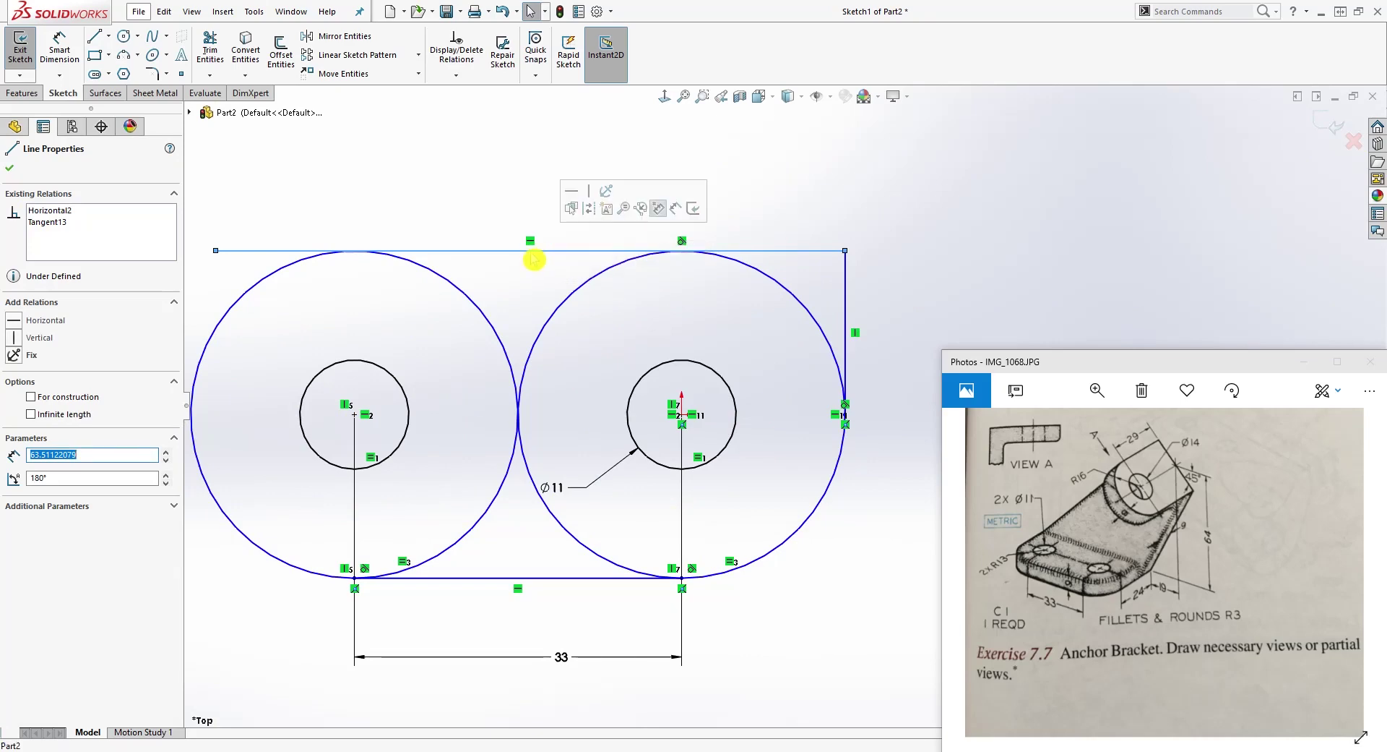
key(Escape)
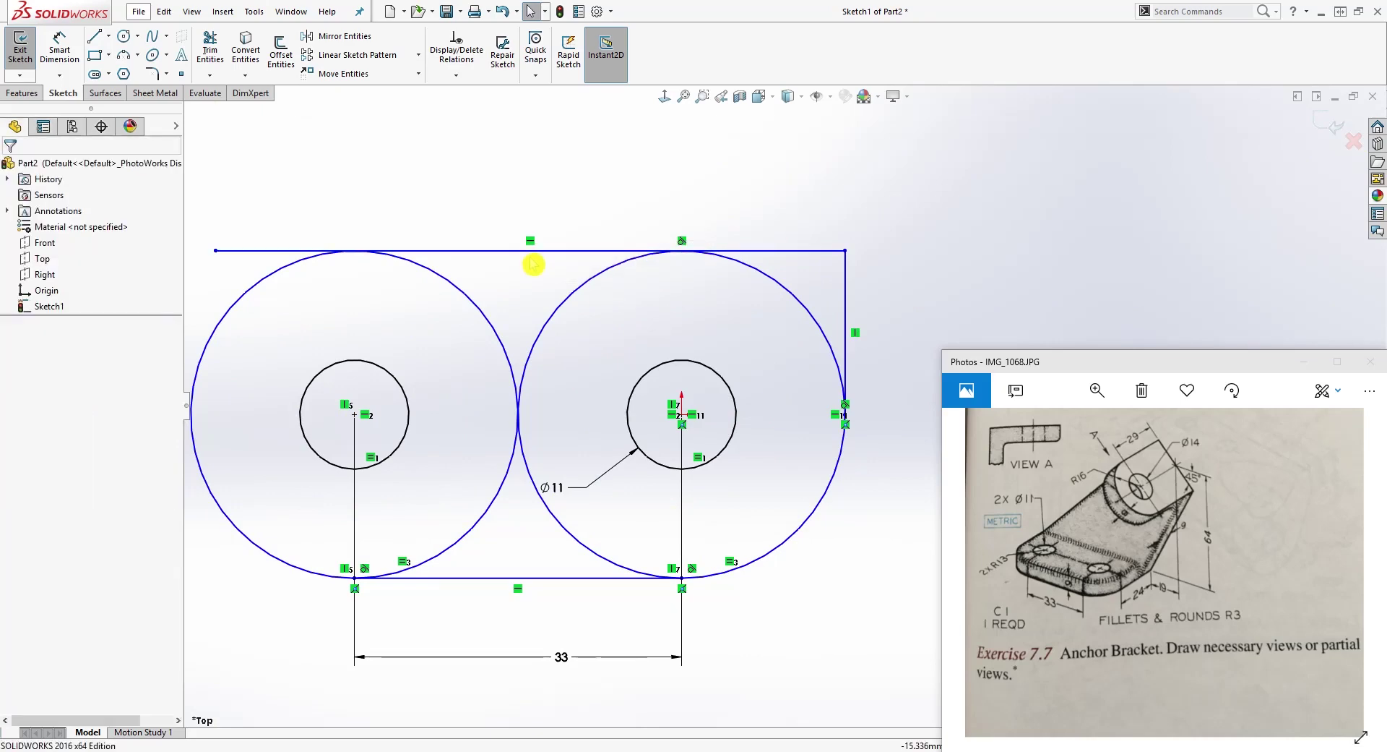
Delete the upper horizontal line and undo back to the sketch before that line was drawn.
click(545, 260)
key(Delete)
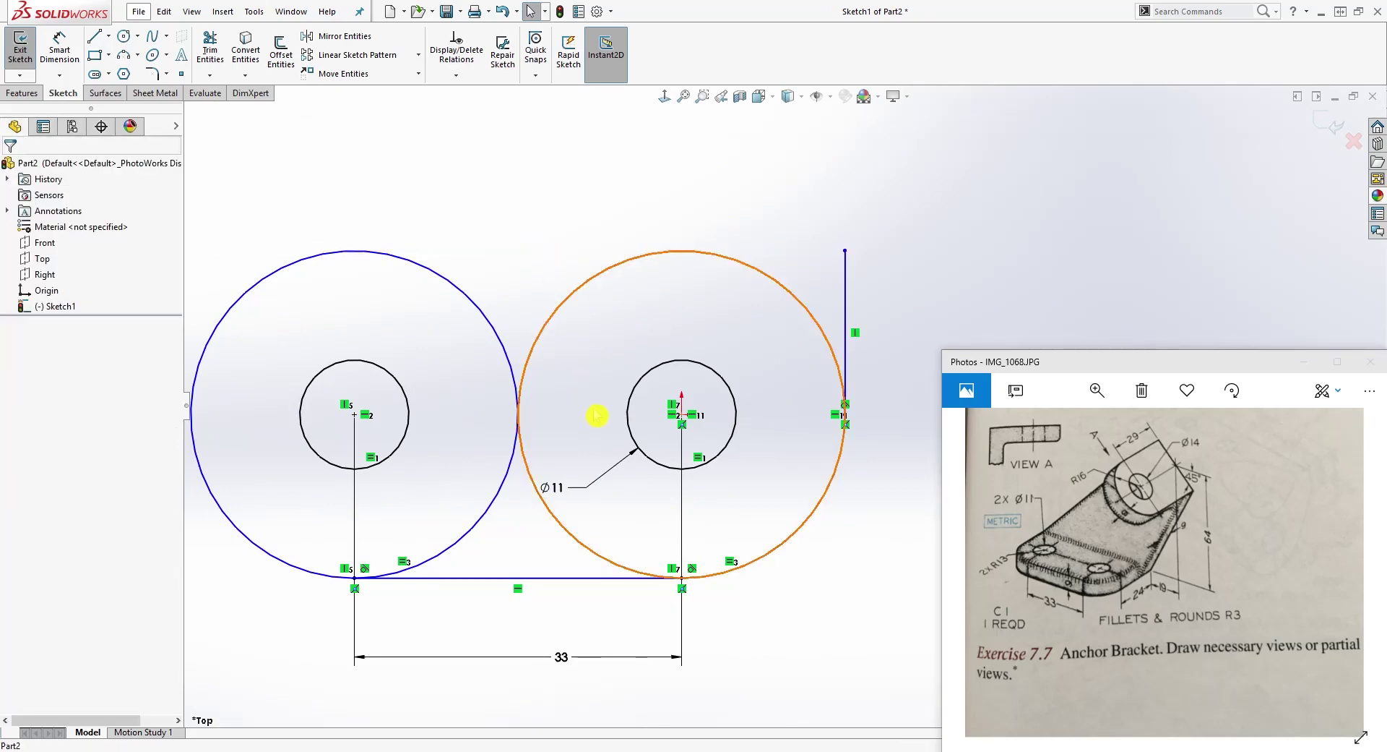
key(ctrl+z)
key(ctrl+z)
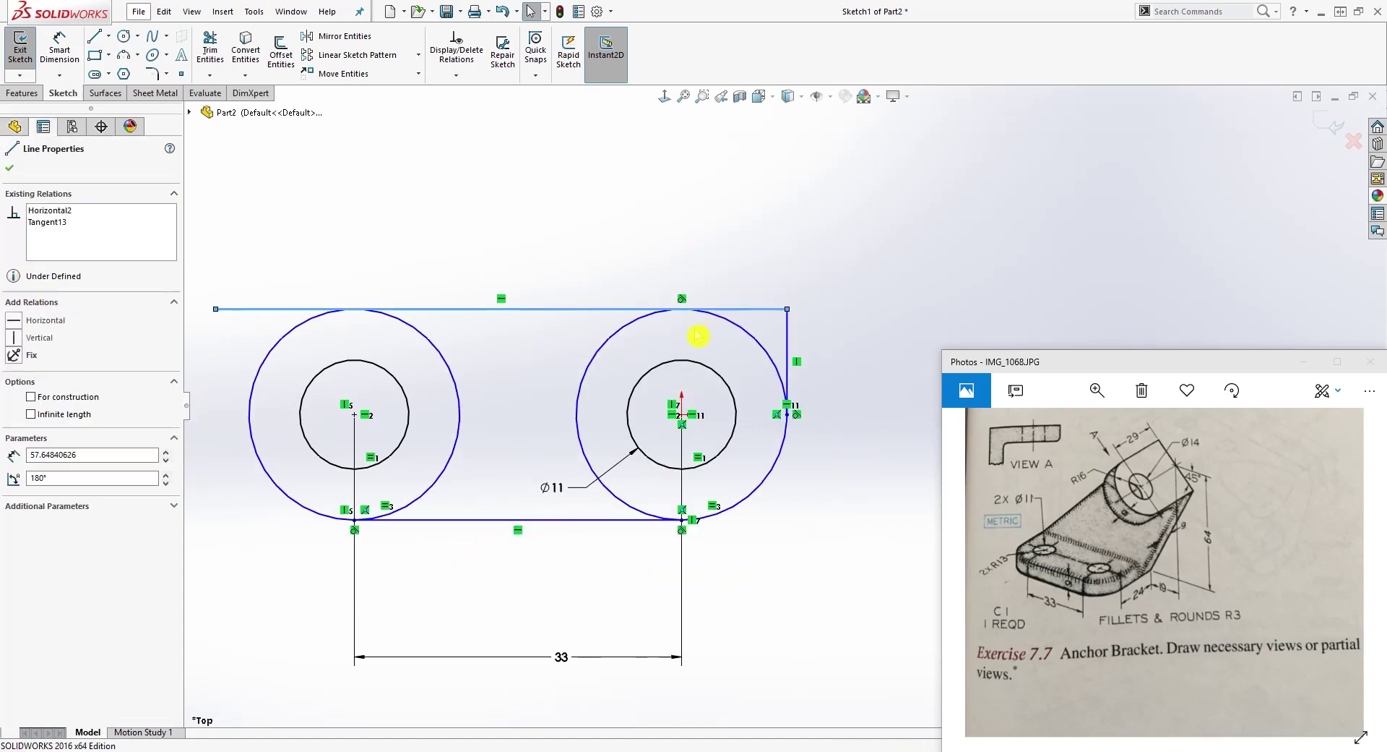
key(ctrl+z)
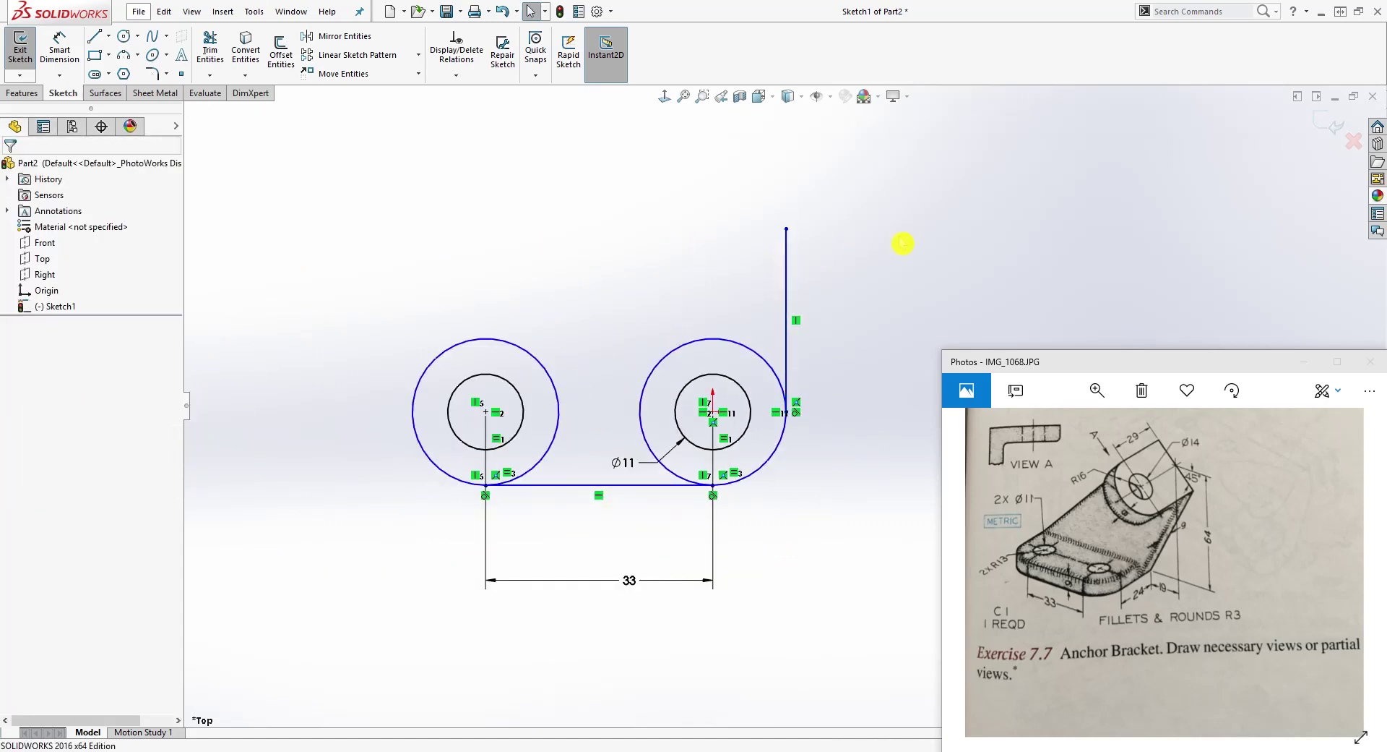
Draw a horizontal line leftward from the upper end of the vertical line to just beyond the left outer circle.
scroll(903, 242, down, 1)
click(95, 36)
click(758, 236)
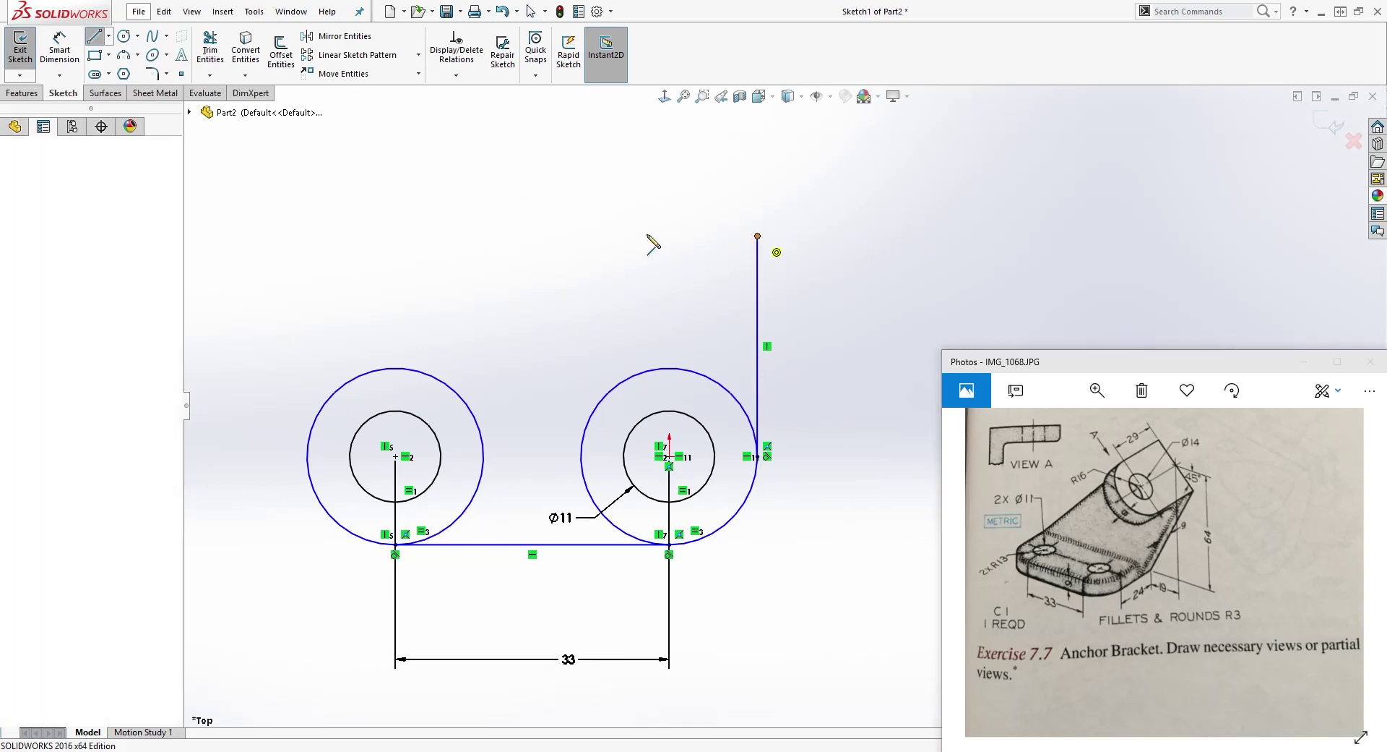
click(757, 236)
click(295, 235)
key(Escape)
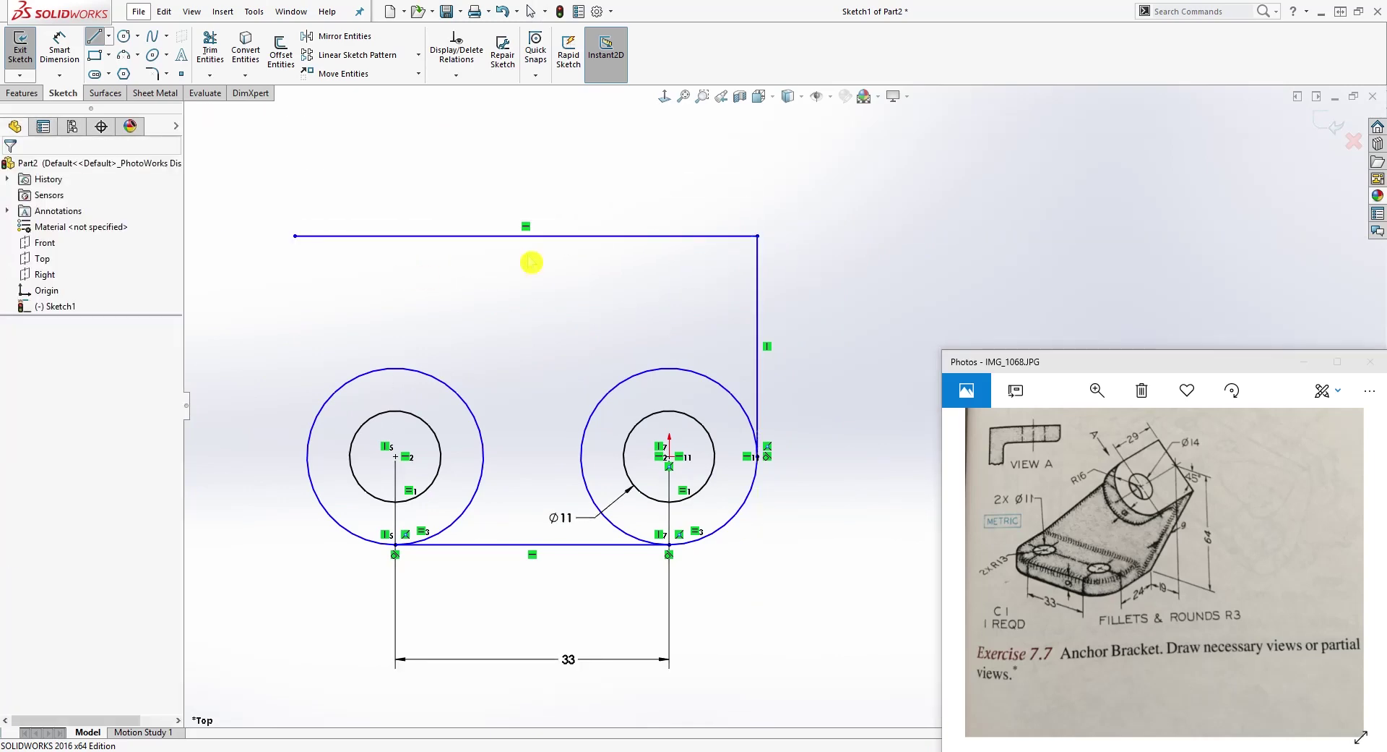
Draw a vertical line from the left end of the upper horizontal line down to the level of the lower line.
key(l)
click(296, 236)
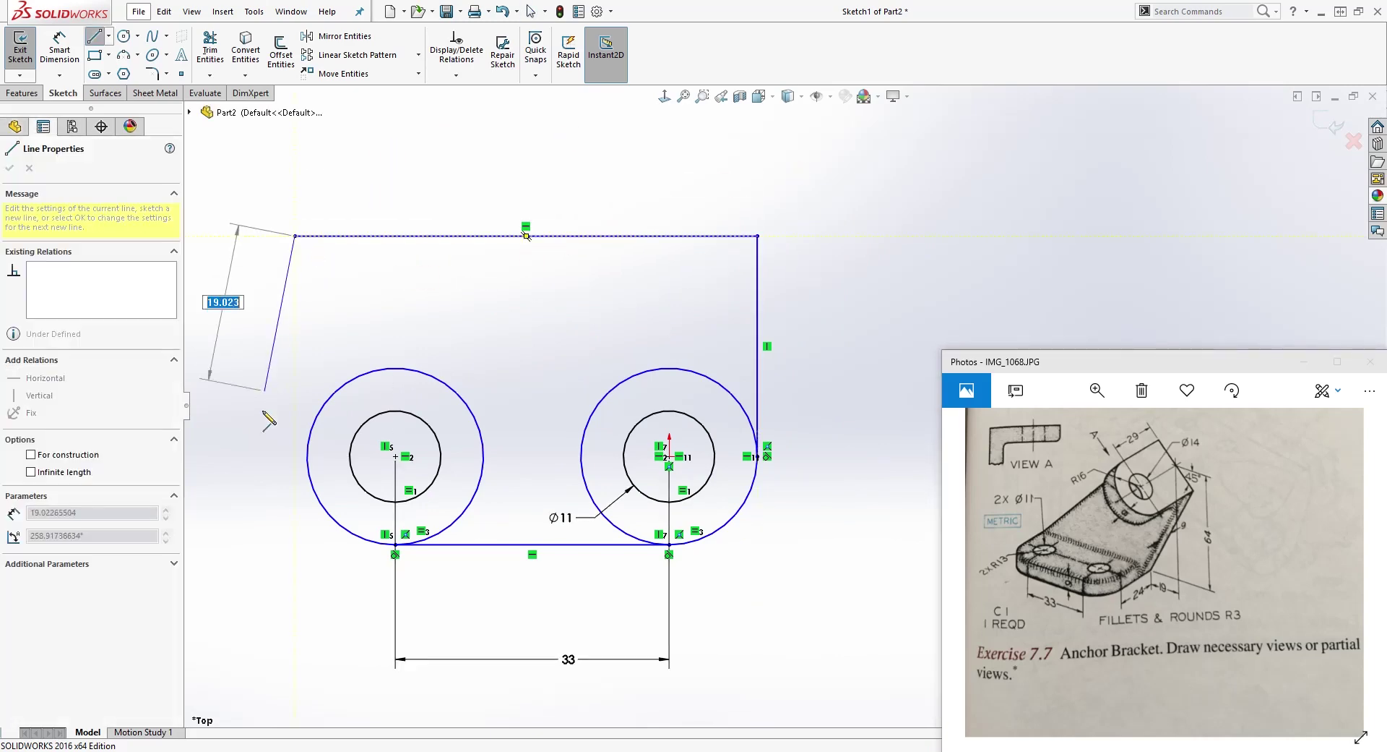
click(295, 544)
key(Escape)
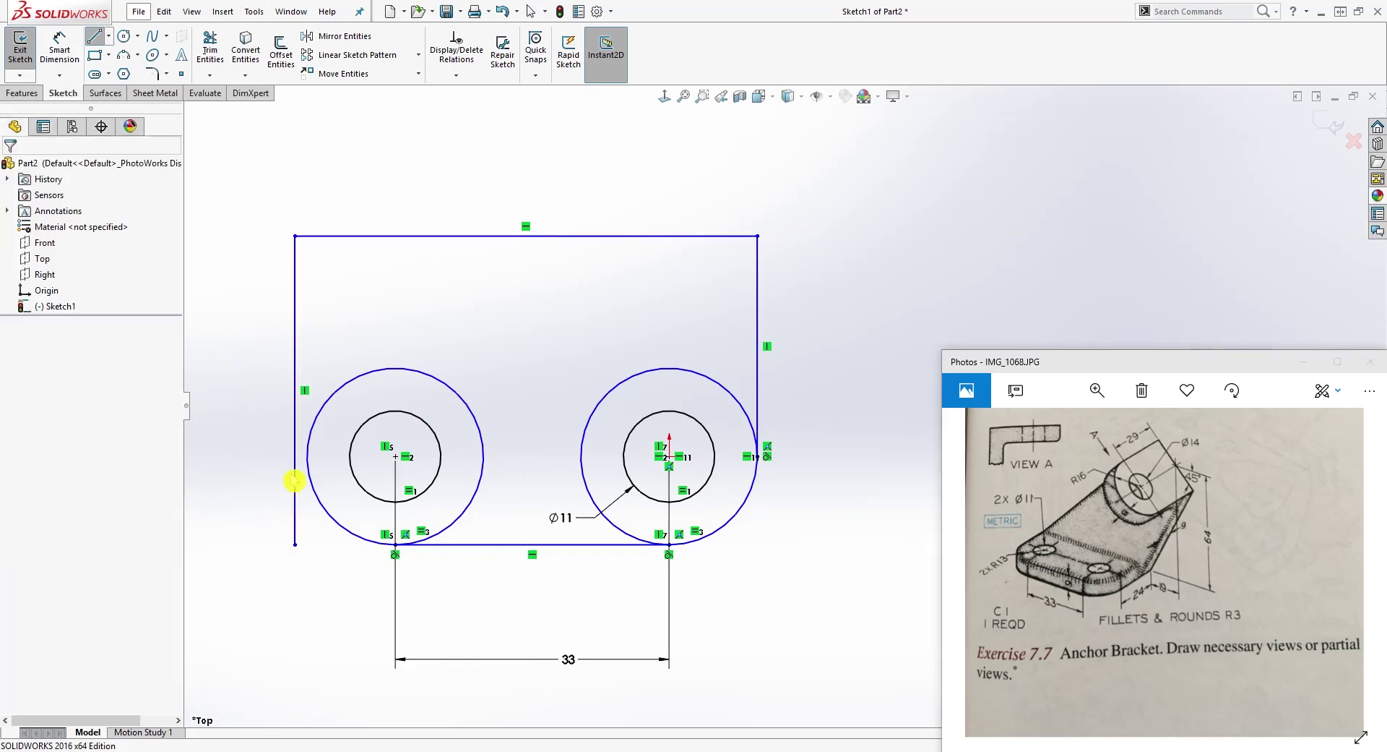
Make the left vertical line tangent to the left outer circle.
click(298, 427)
ctrl+click(311, 431)
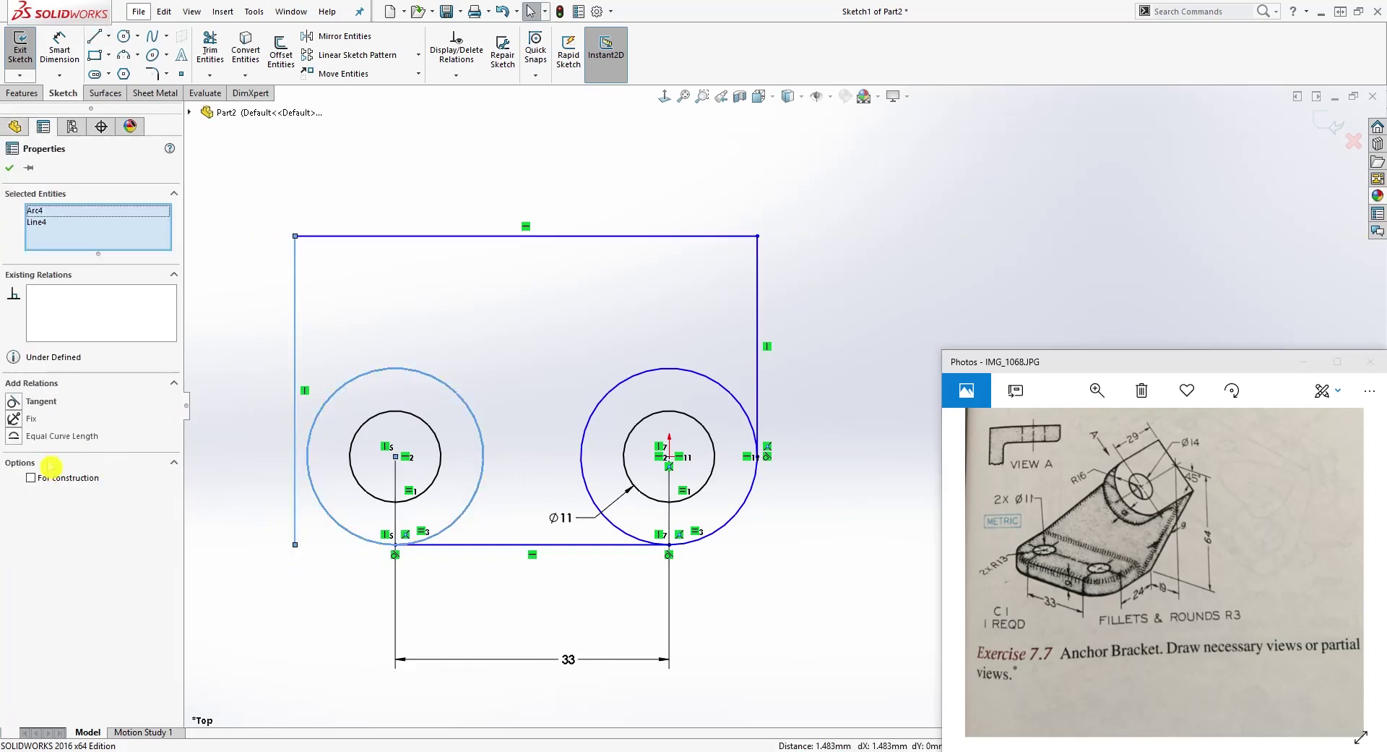
click(20, 401)
click(860, 331)
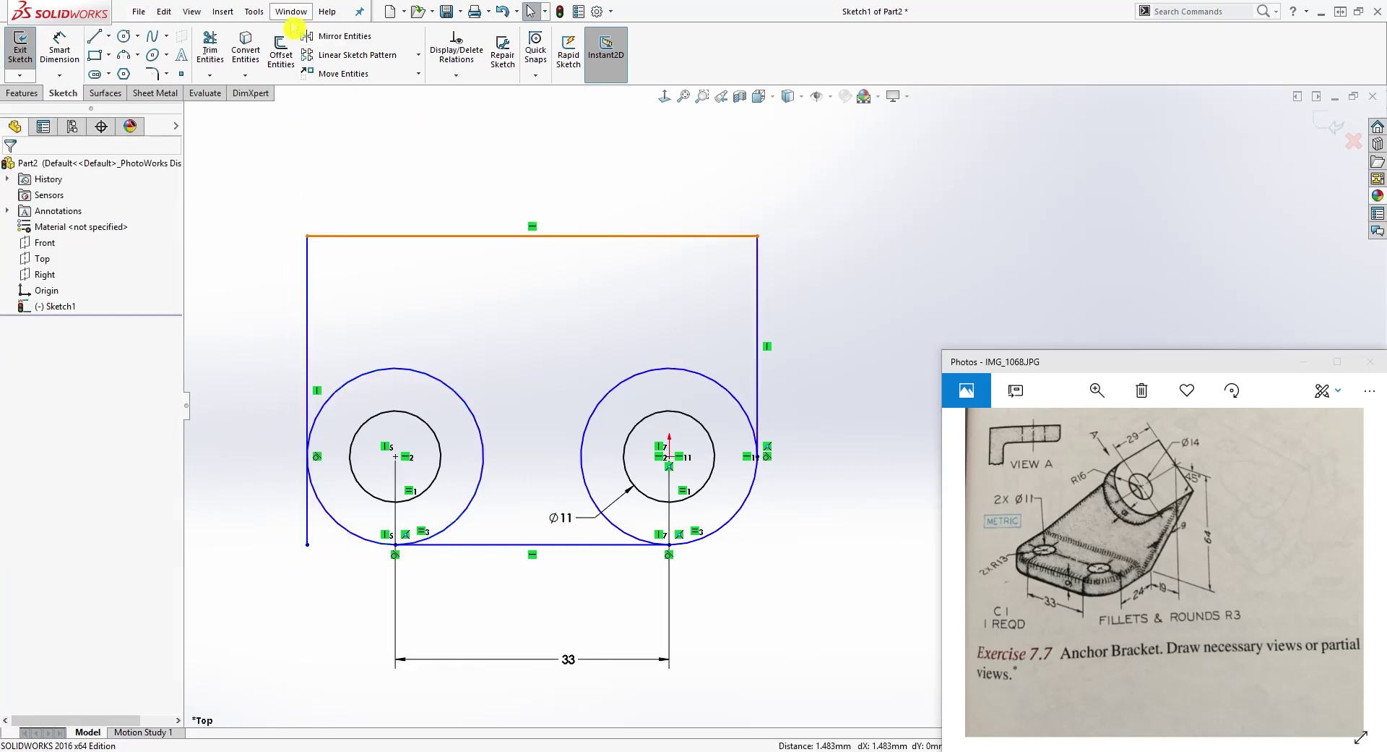
Trim the left line's overhang below the tangent point and the inner portions of both outer circles, leaving rounded lower corners.
click(211, 52)
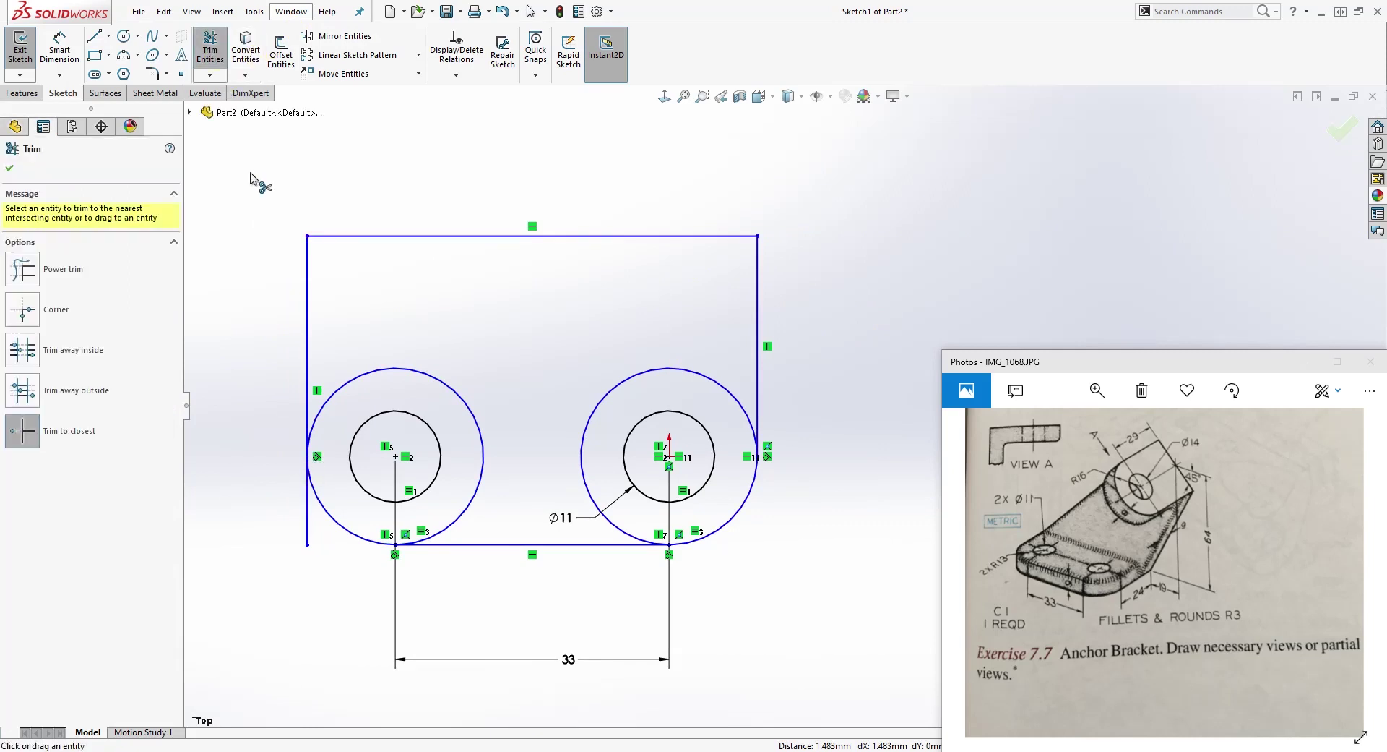
click(307, 541)
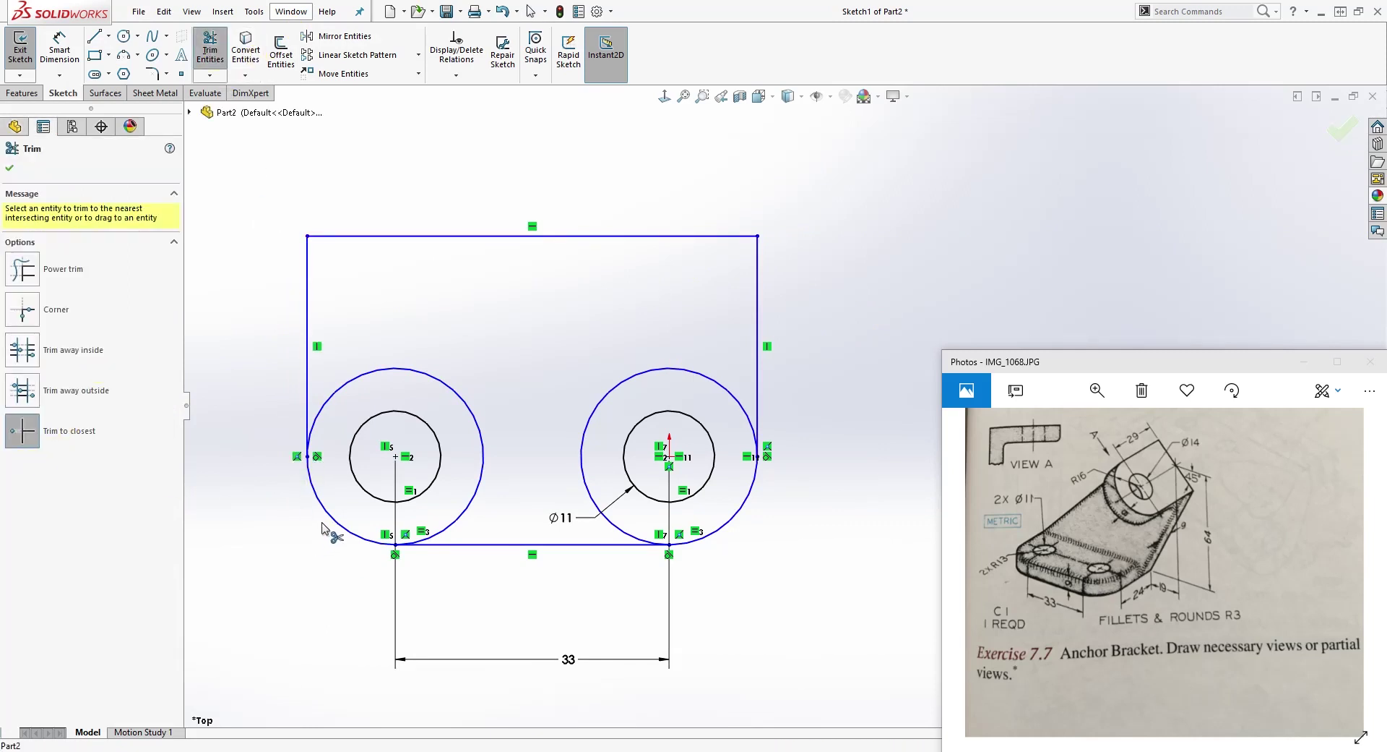
click(422, 377)
click(615, 385)
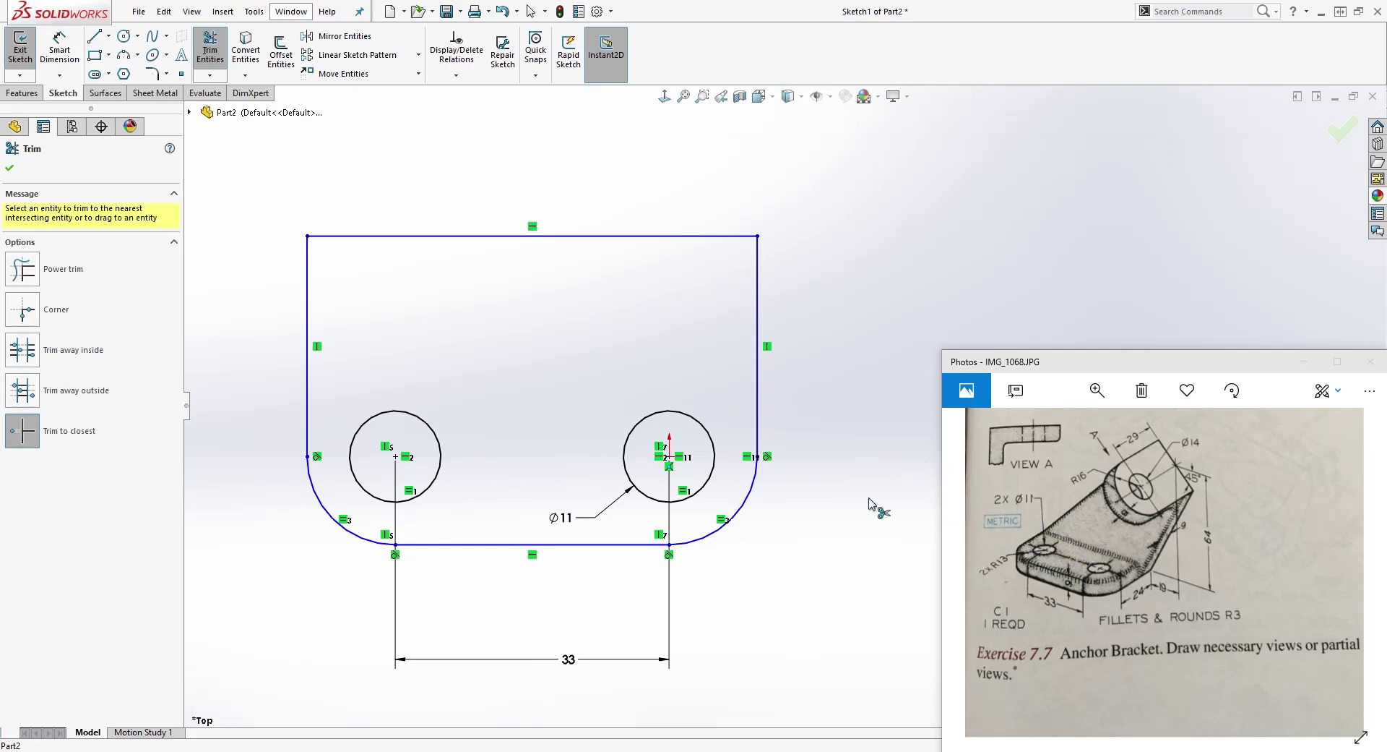
key(Escape)
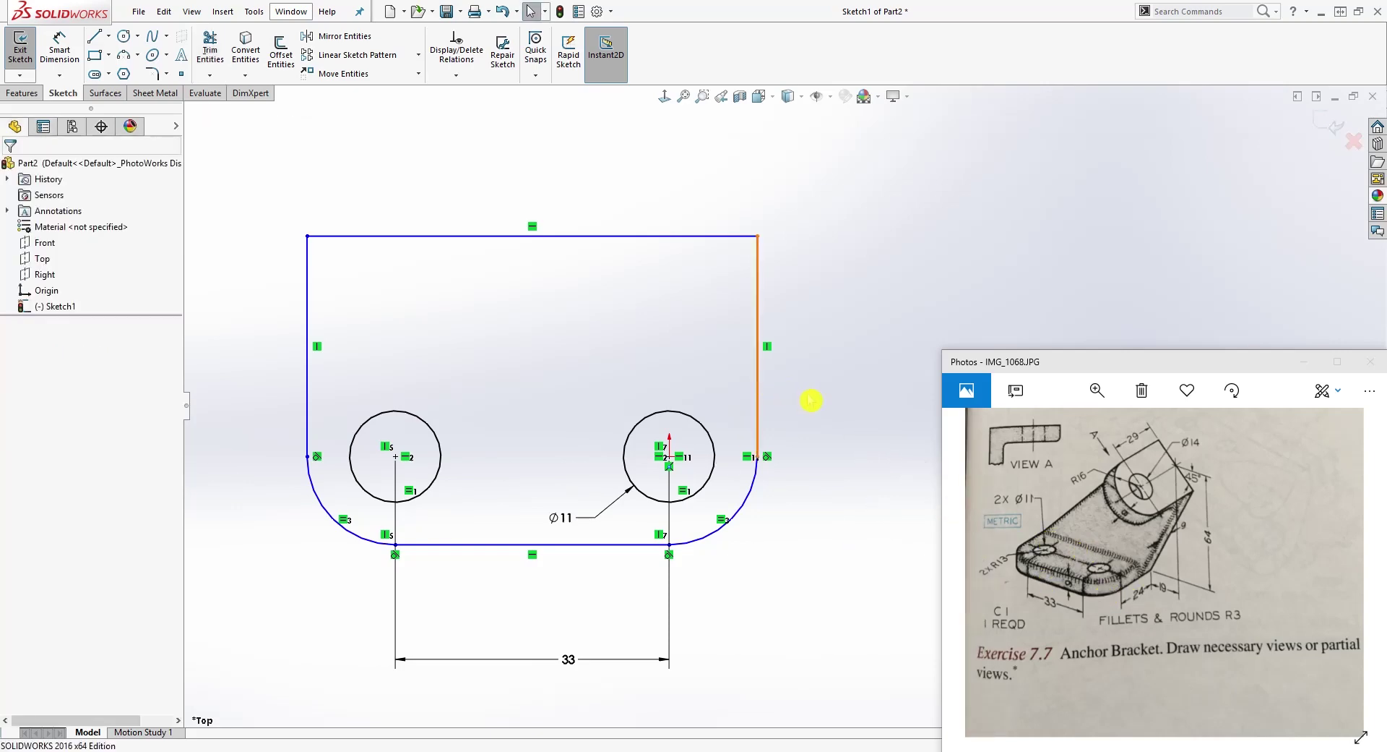
Dimension the vertical distance from the right hole's centre to the upper horizontal line as 24 mm.
drag(502, 237, 498, 301)
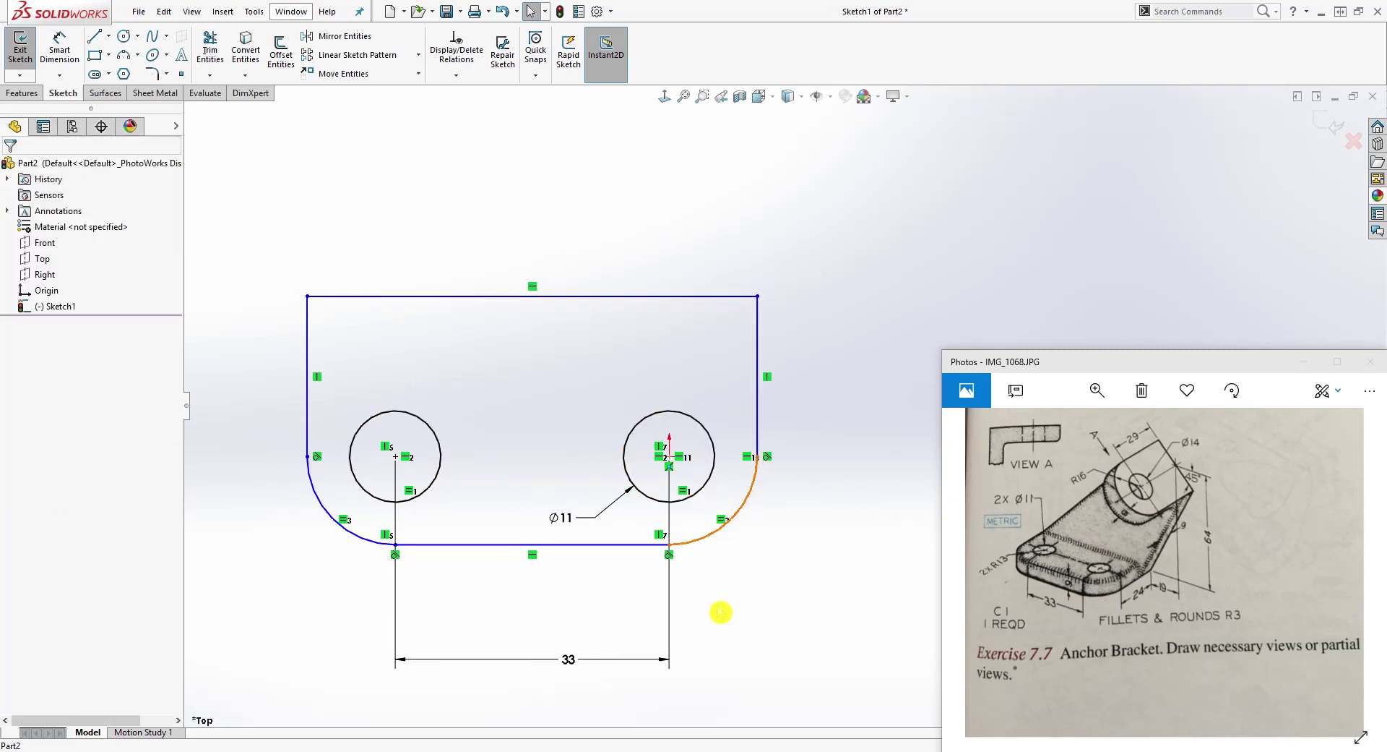
right_drag(718, 523, 678, 471)
click(671, 458)
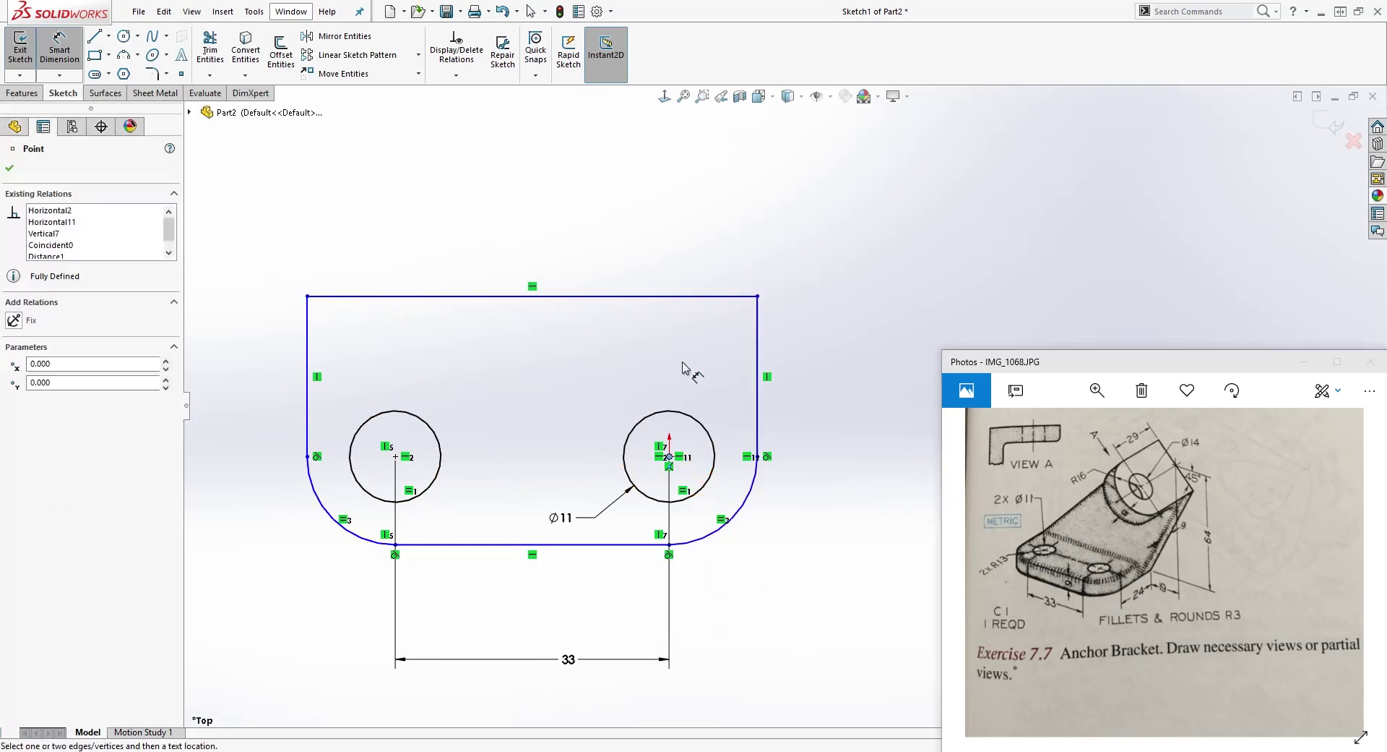
click(706, 296)
click(855, 354)
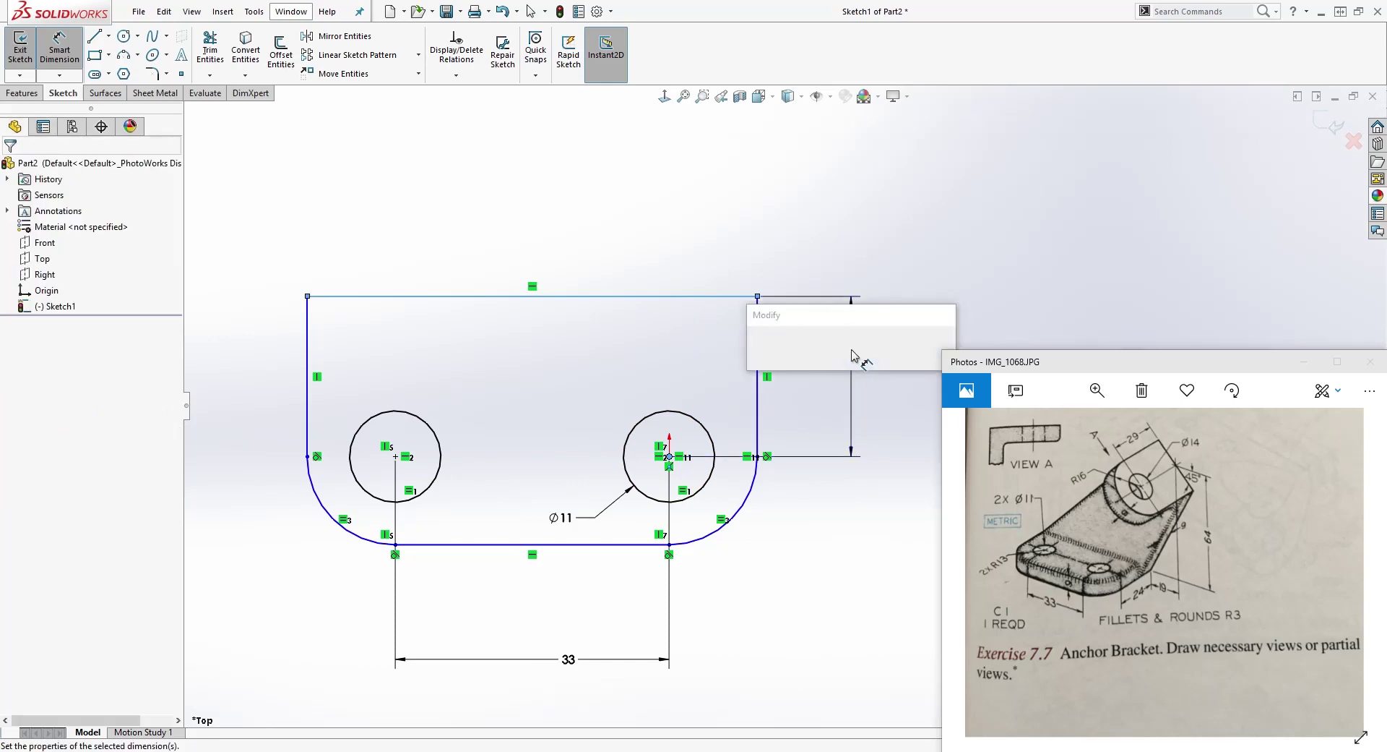
text(24)
key(Return)
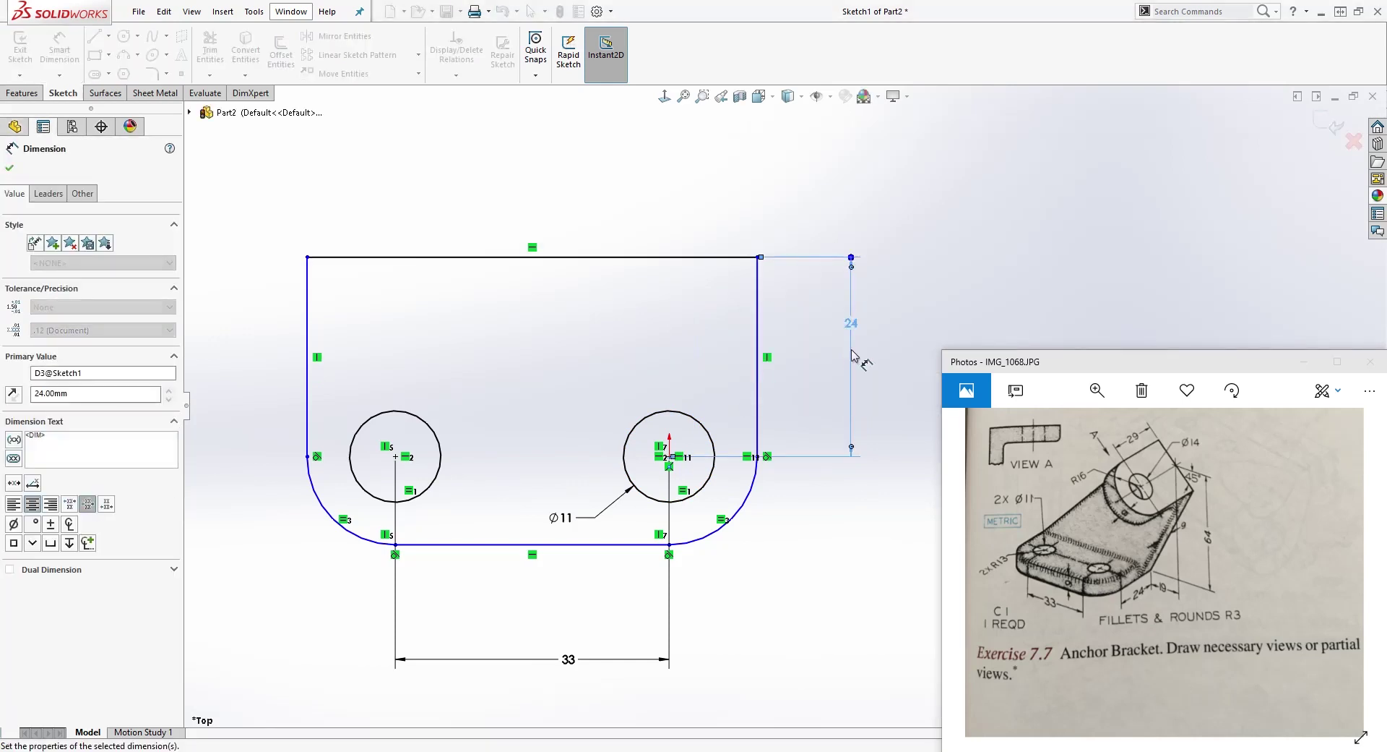
key(Escape)
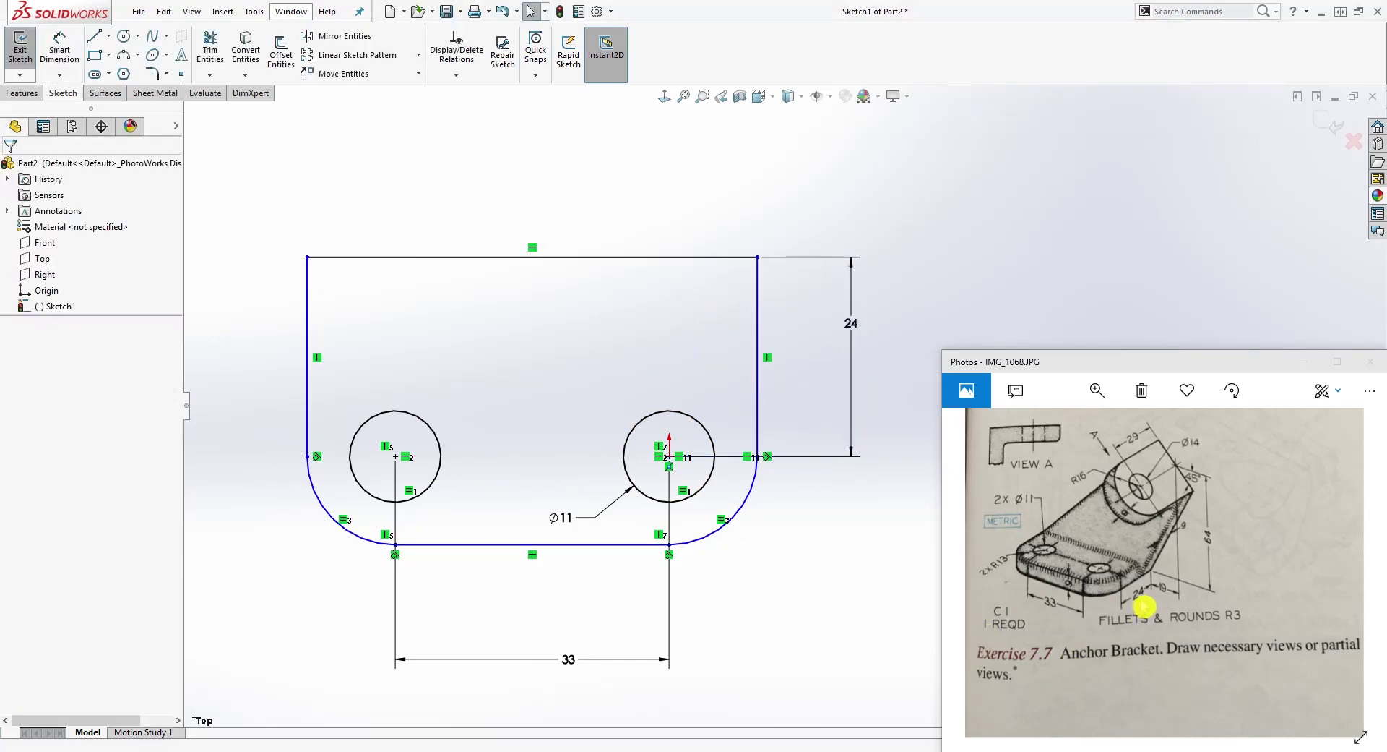
Dimension the lower right corner arc with a radius of 13 mm.
right_drag(769, 709, 759, 643)
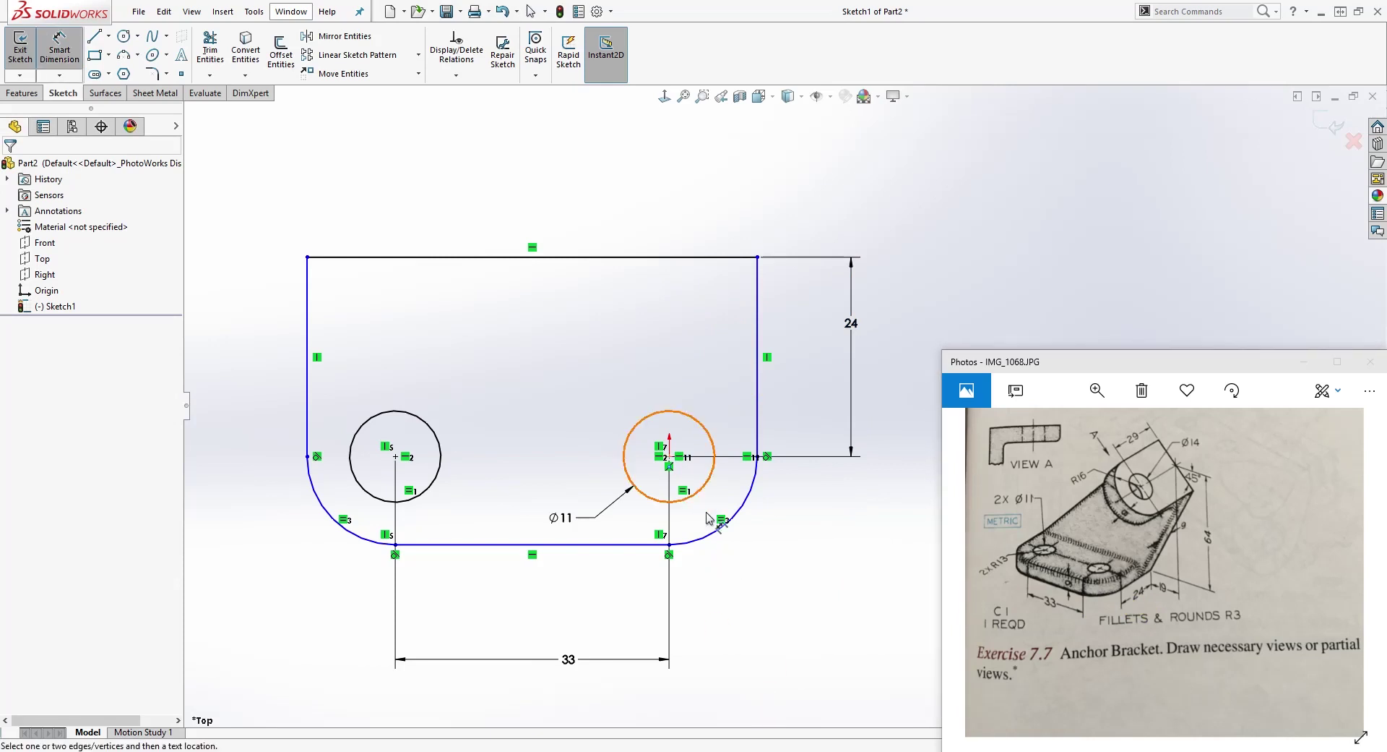
click(740, 515)
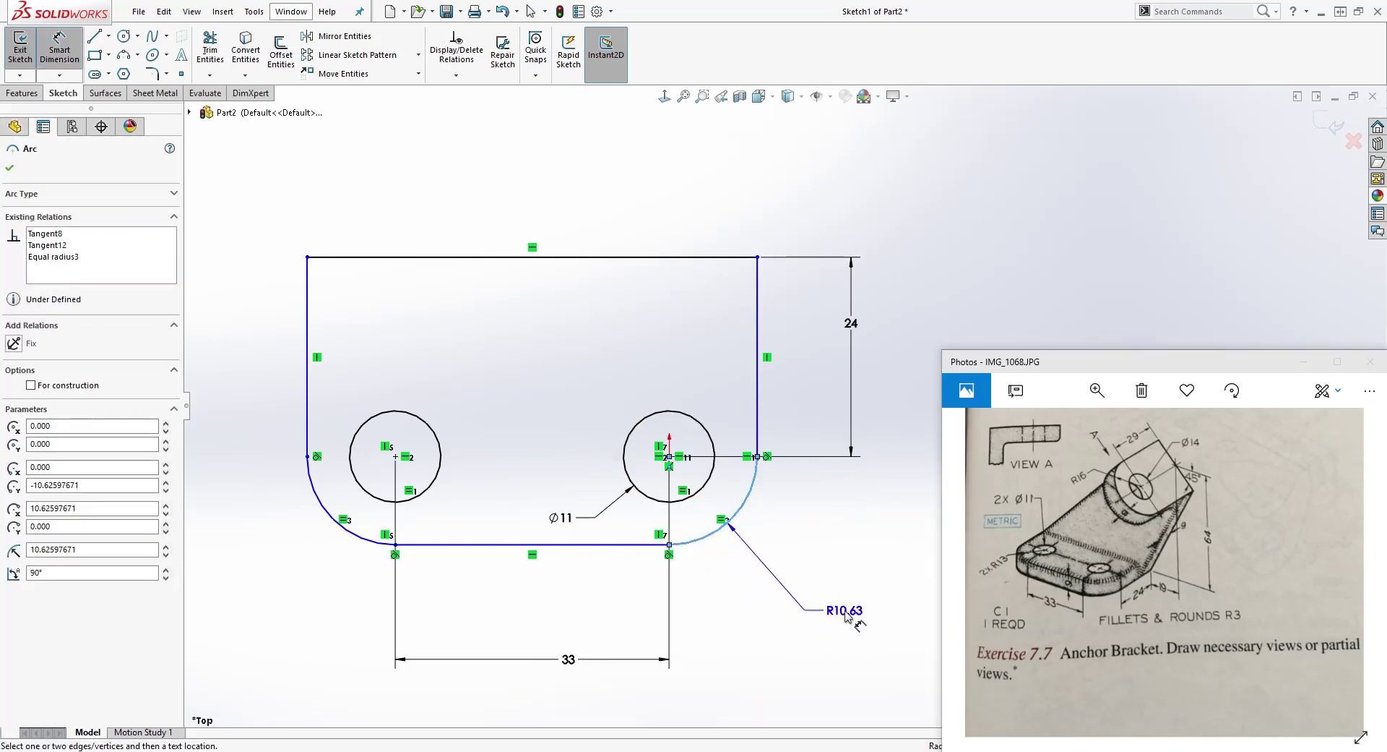
click(848, 616)
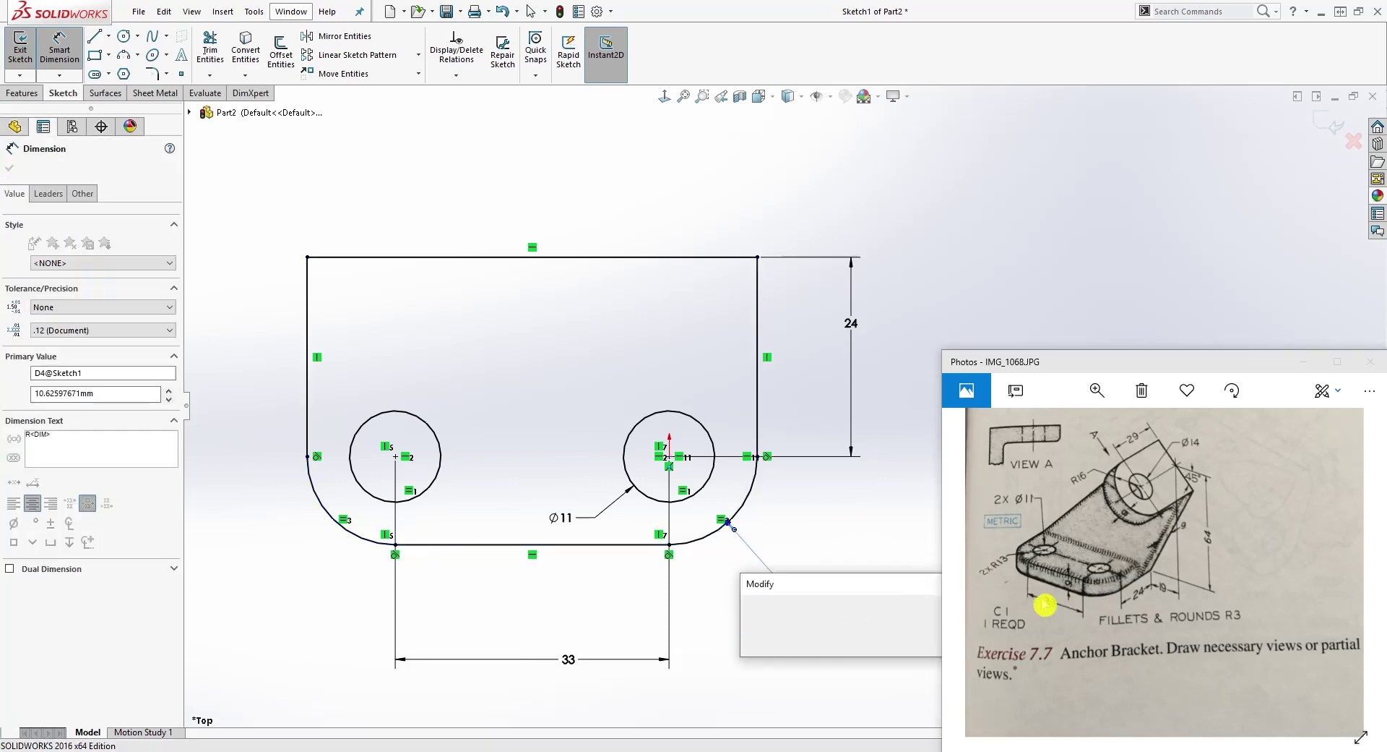
text(13)
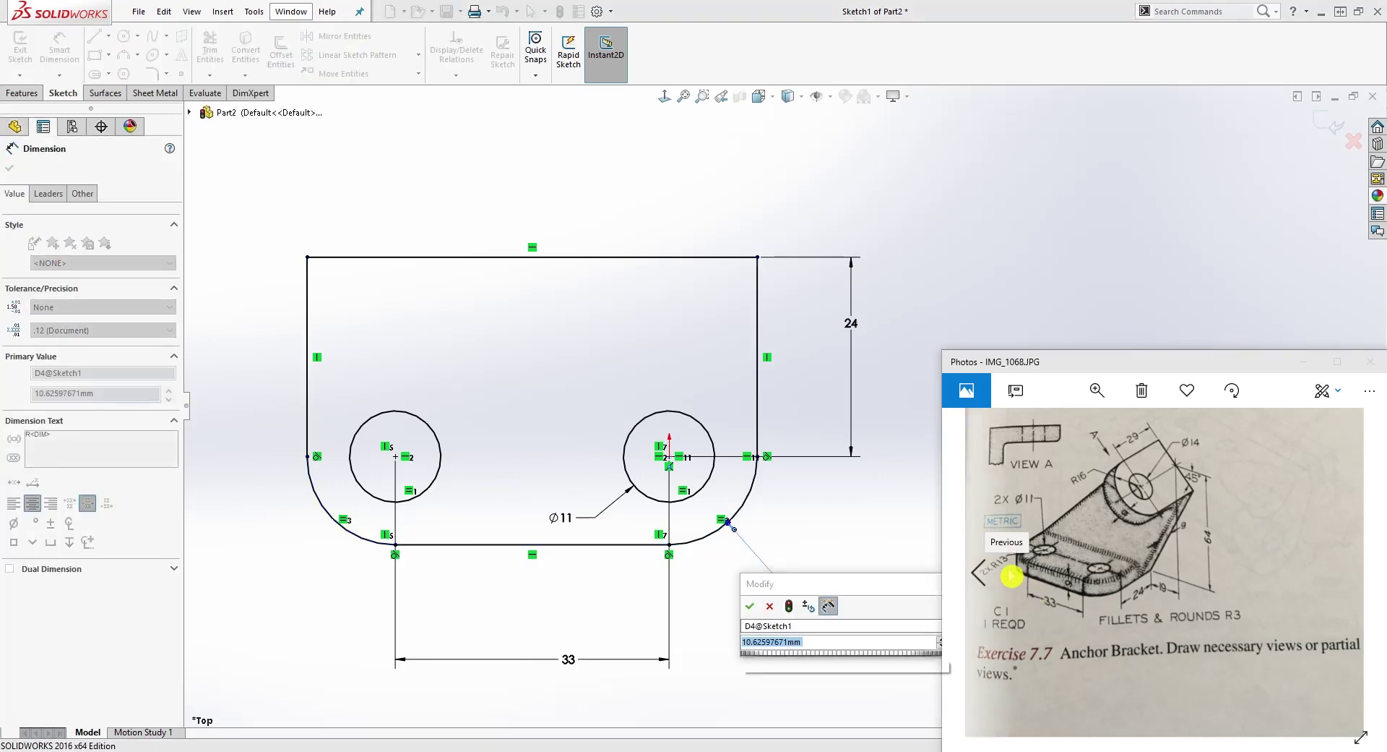
key(Return)
key(Escape)
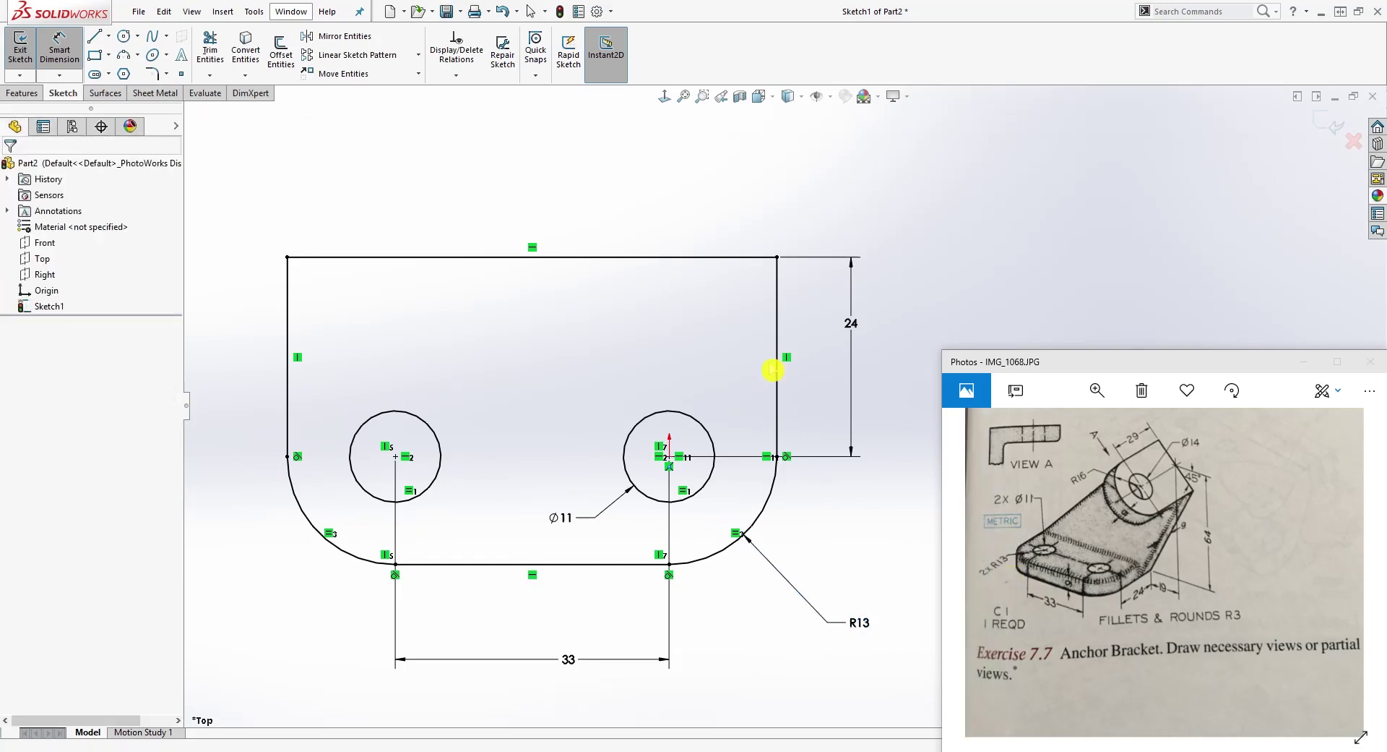
key(Escape)
Extrude the base sketch as a blind boss 9 mm deep.
scroll(788, 403, up, 3)
scroll(791, 403, down, 1)
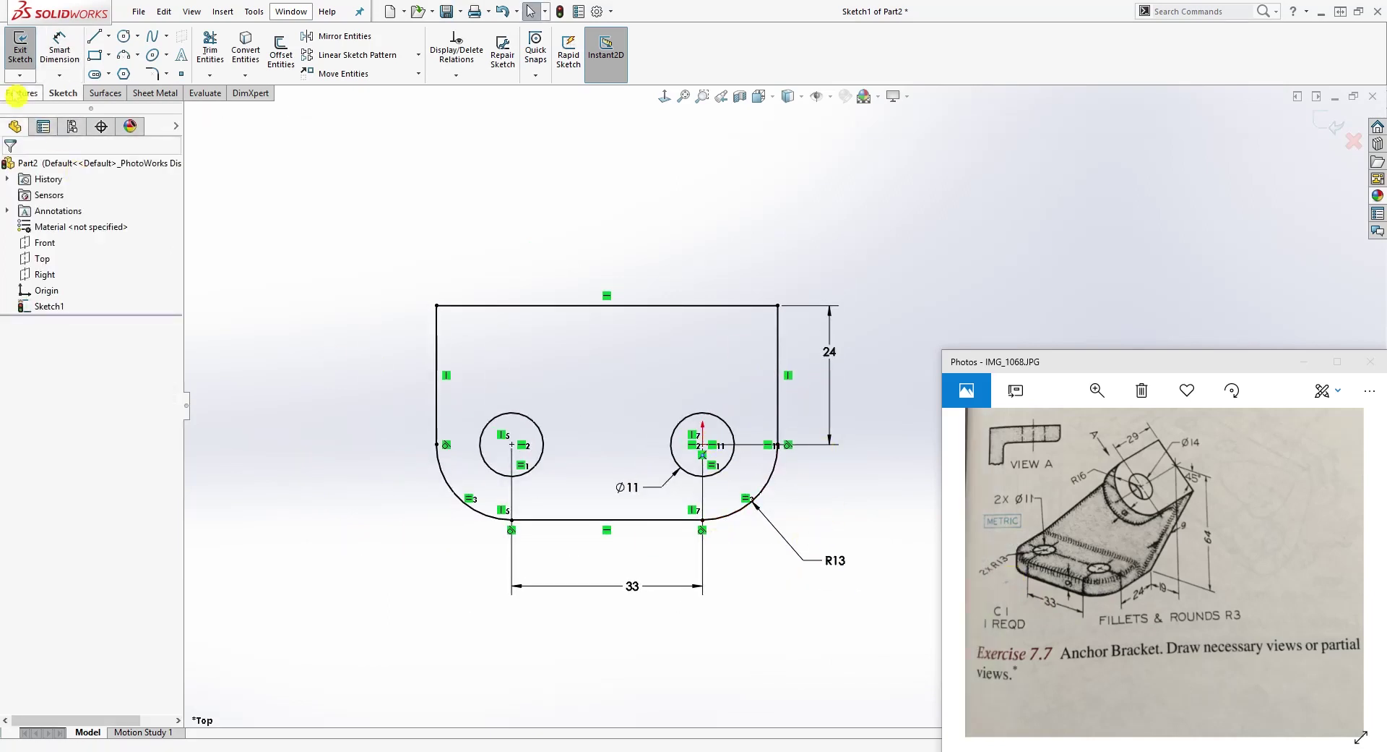
click(22, 94)
click(27, 50)
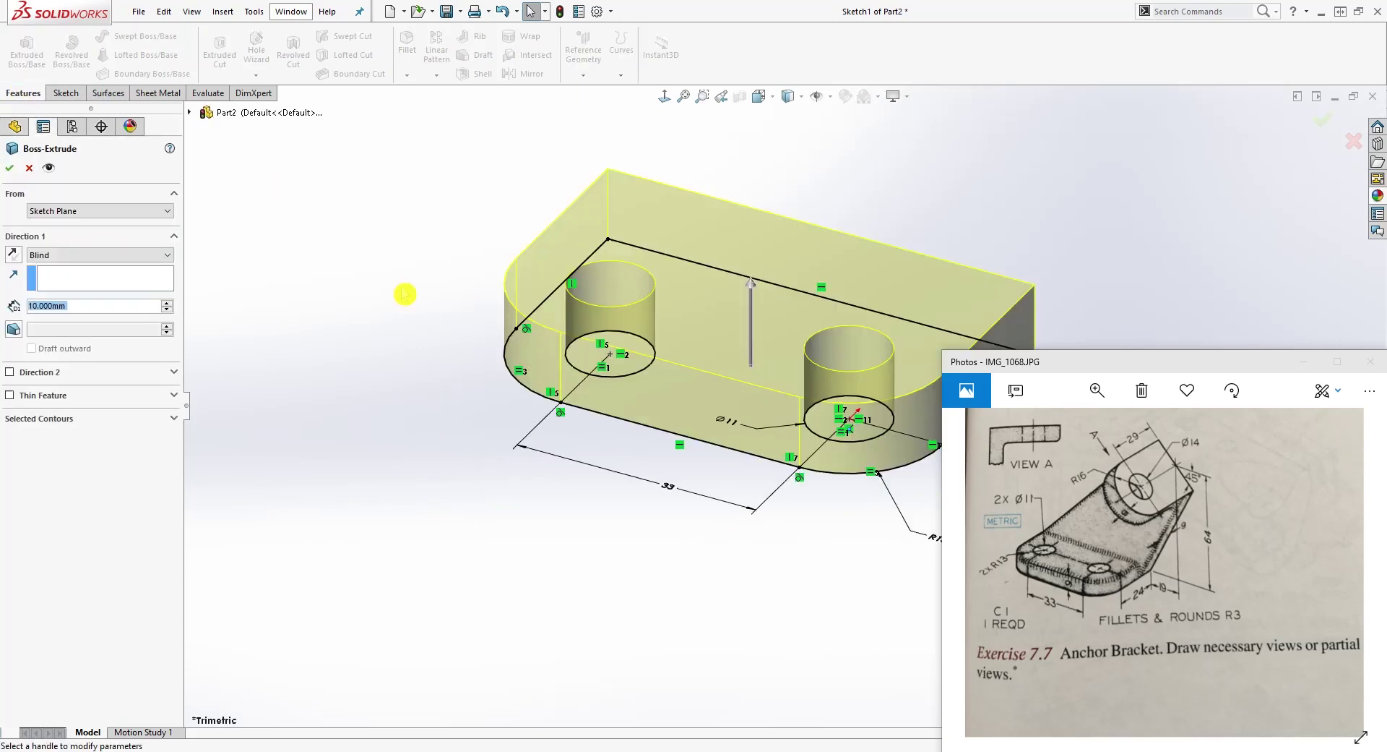
scroll(1110, 180, down, 1)
scroll(1156, 210, up, 1)
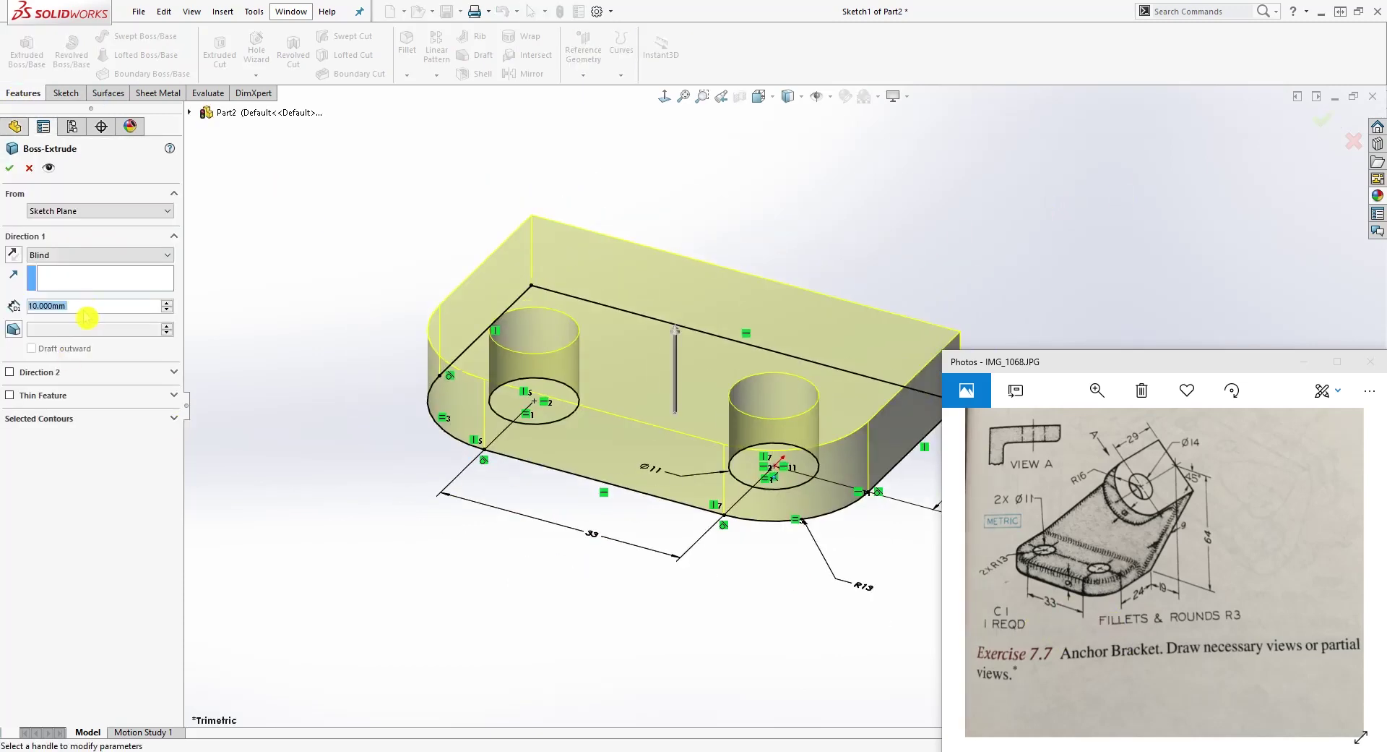
text(9)
key(Return)
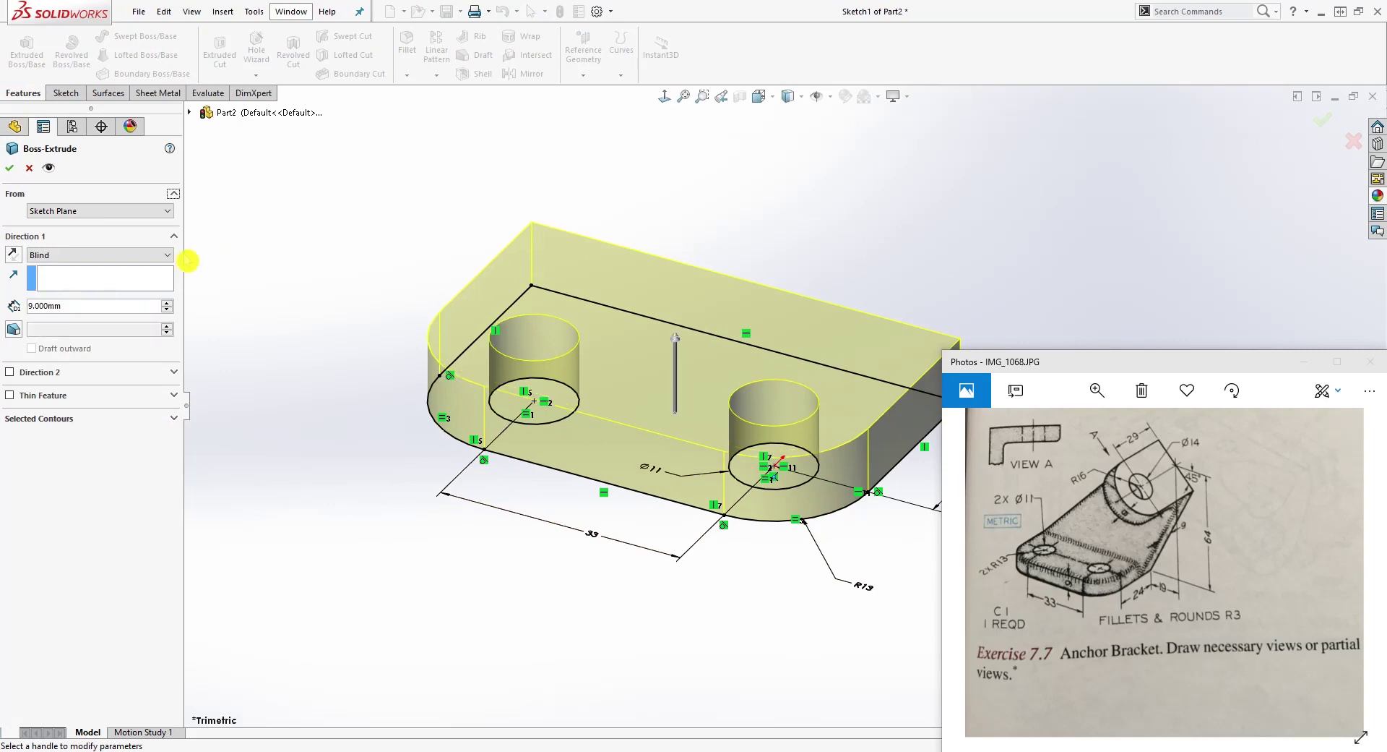
click(9, 167)
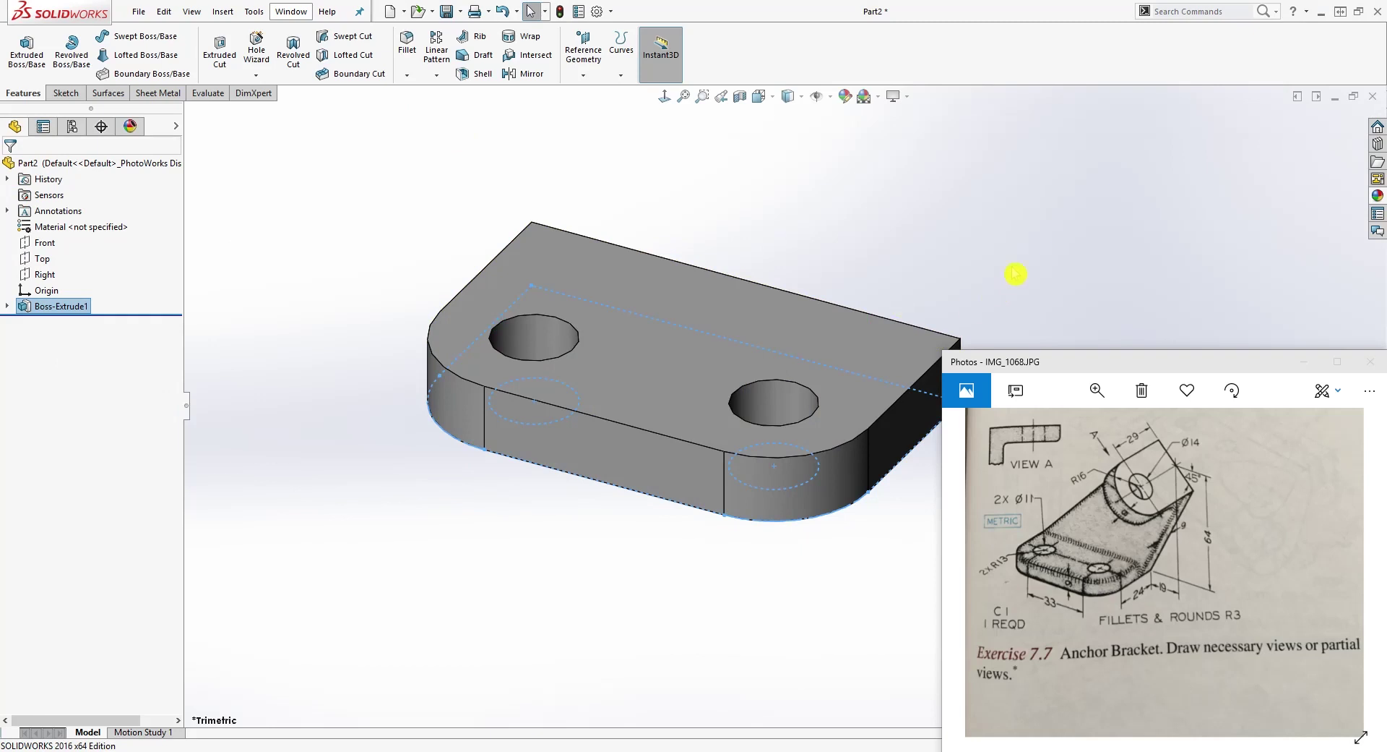
scroll(1006, 223, down, 3)
scroll(815, 461, up, 5)
click(830, 545)
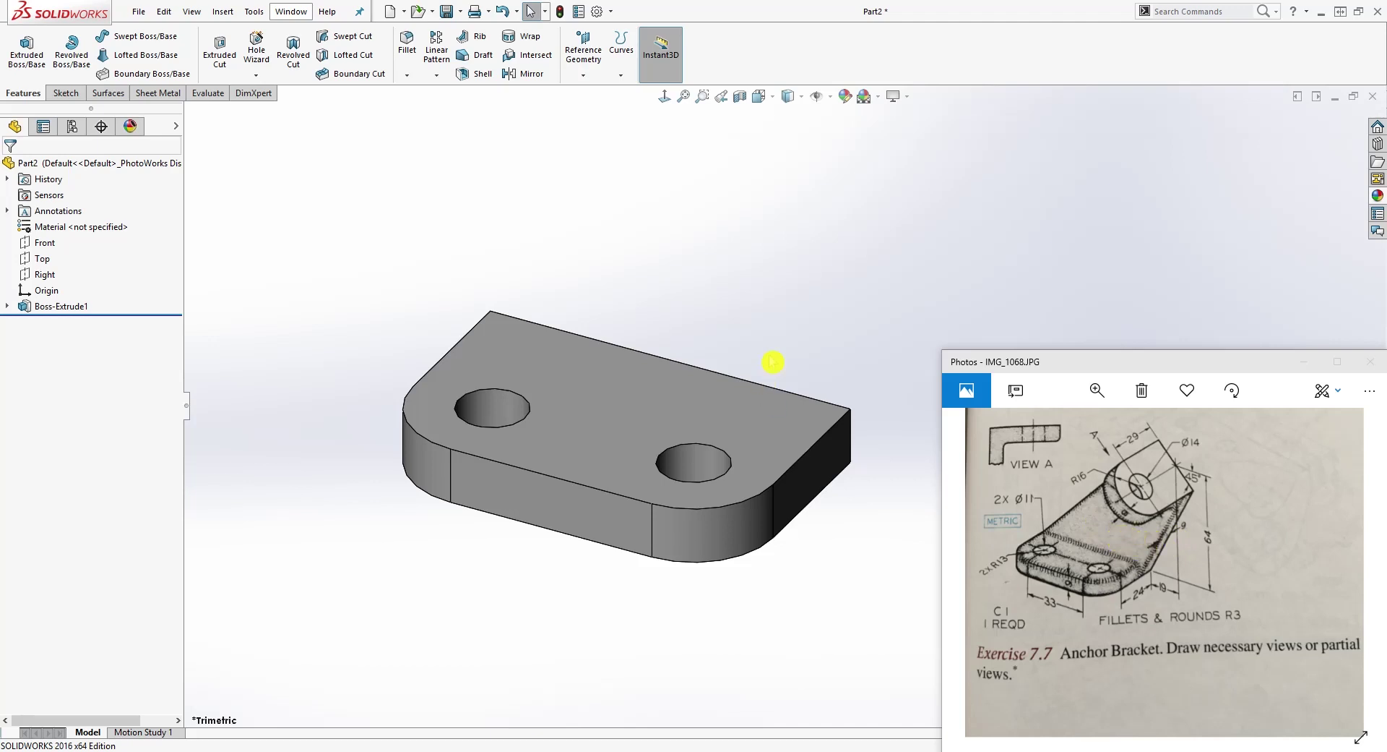
Start a sketch on the base's flat rear face opposite the rounded corners, viewed normal to the face.
mouse_move(771, 362)
middle_down()
mouse_move(656, 397)
mouse_move(752, 347)
middle_up()
click(719, 331)
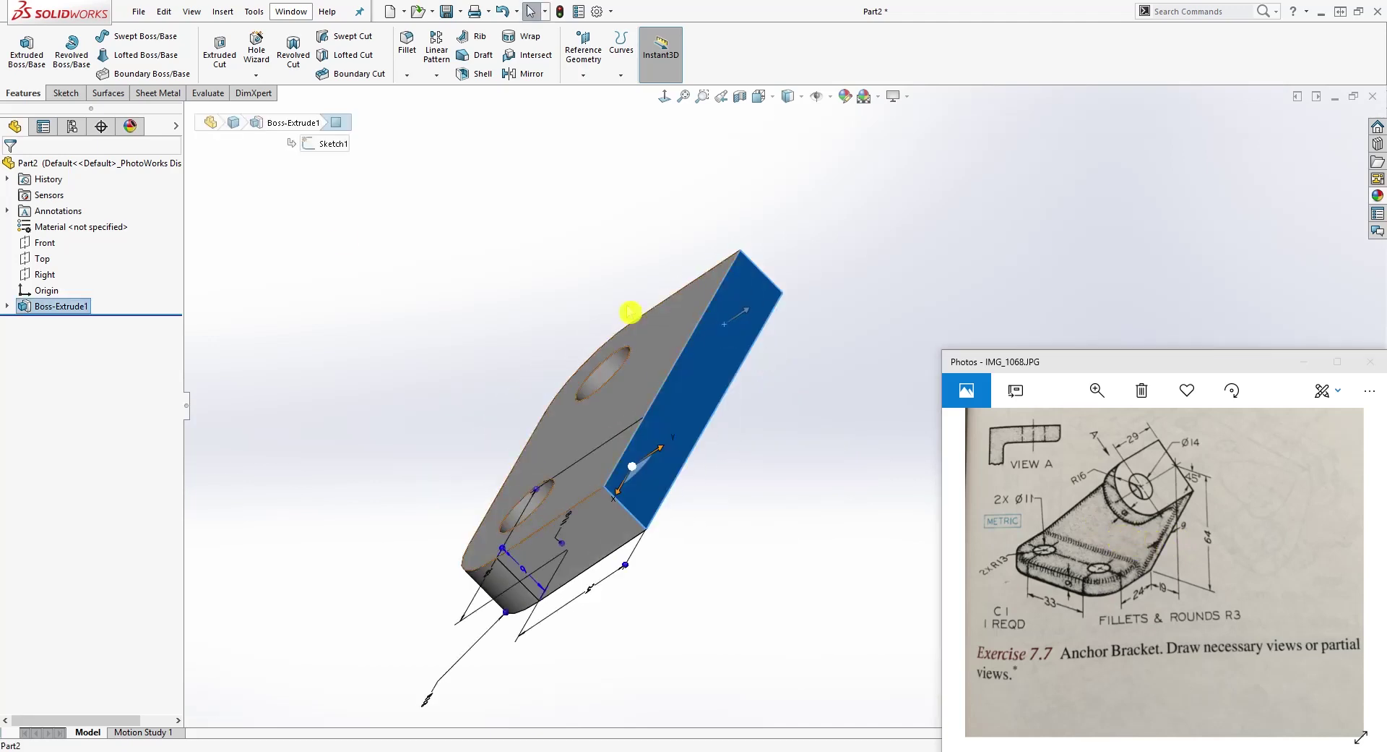
click(64, 93)
click(21, 45)
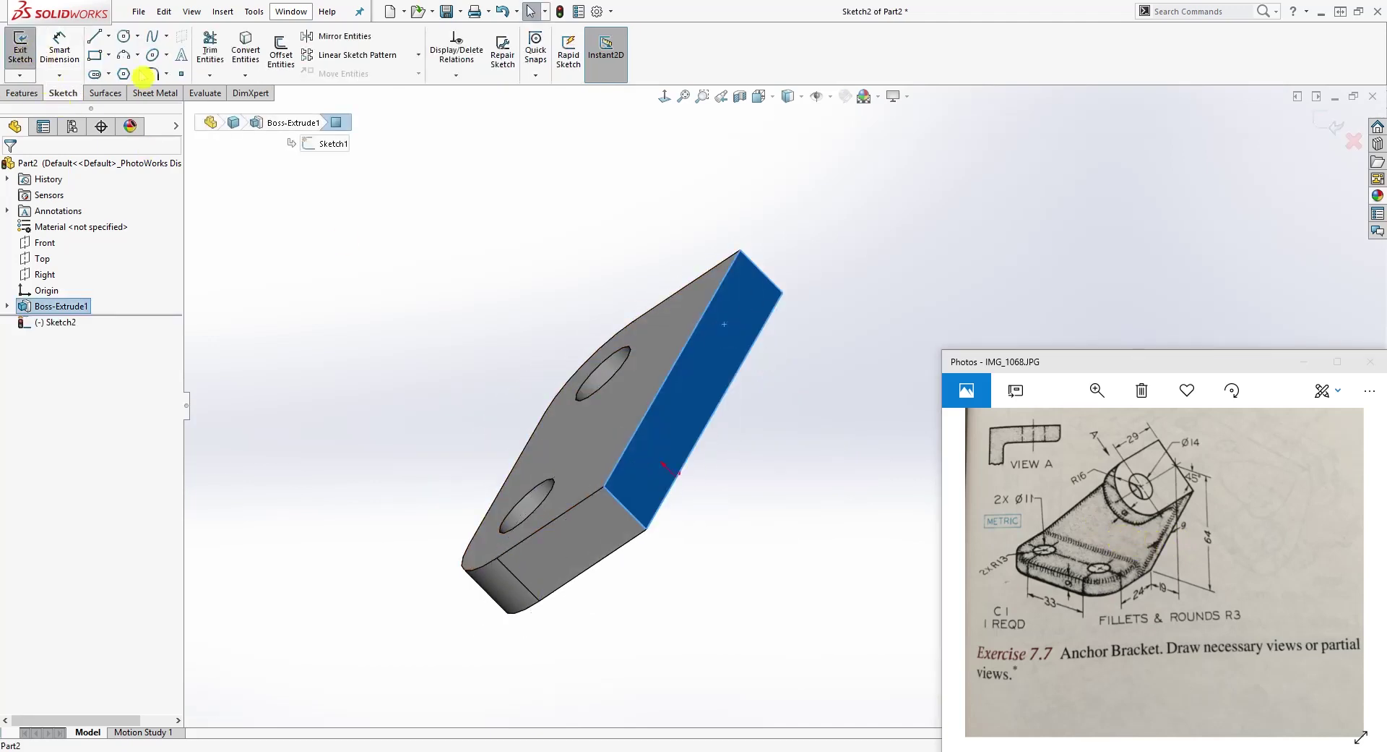
click(668, 102)
scroll(1061, 195, down, 1)
scroll(922, 188, up, 3)
scroll(922, 190, up, 3)
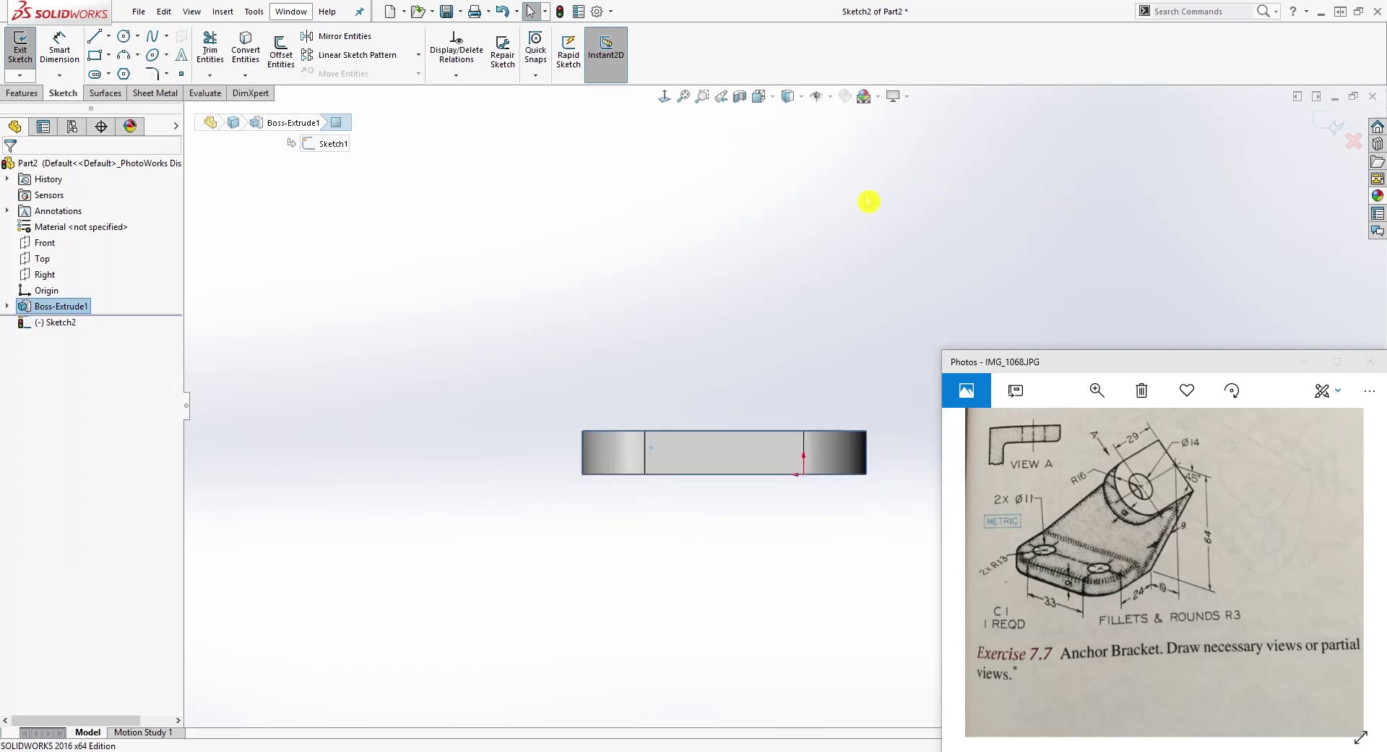
scroll(831, 224, down, 2)
scroll(787, 294, up, 4)
scroll(830, 481, down, 5)
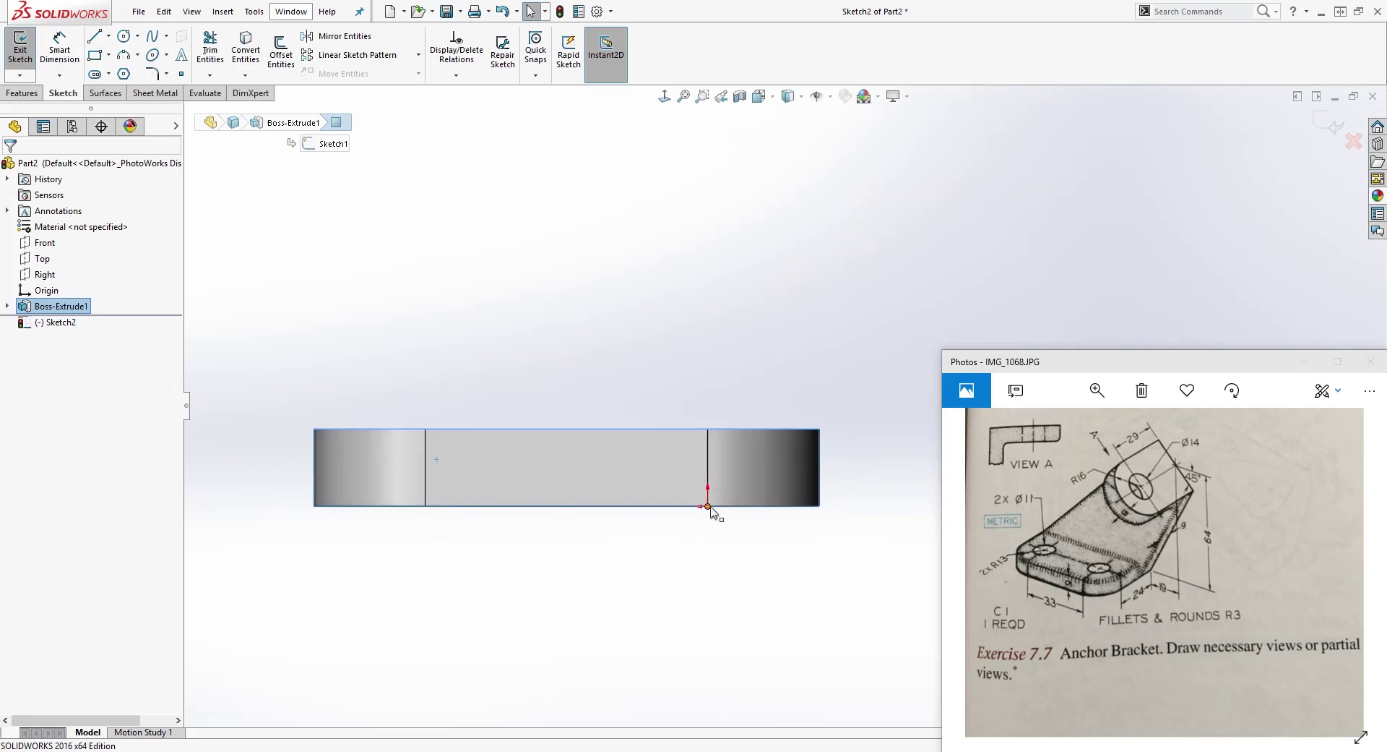
click(708, 527)
click(708, 525)
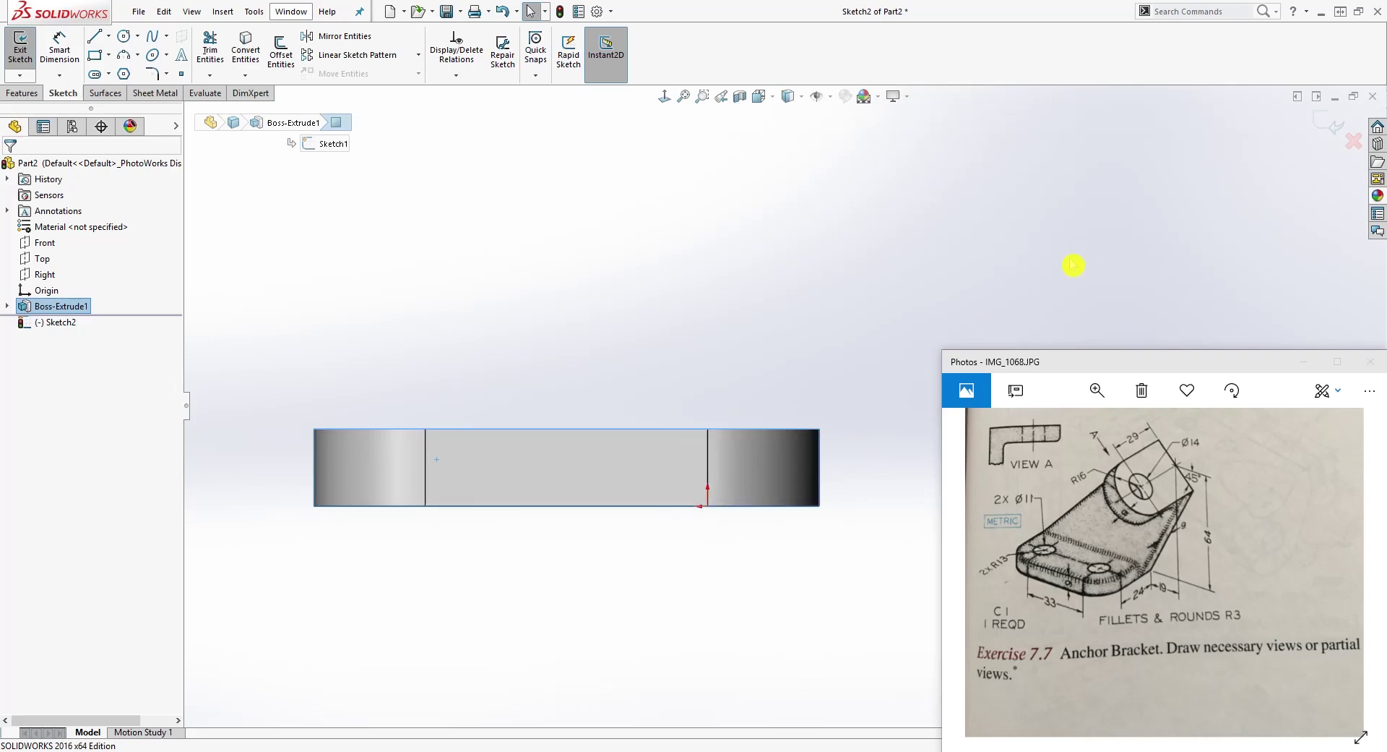
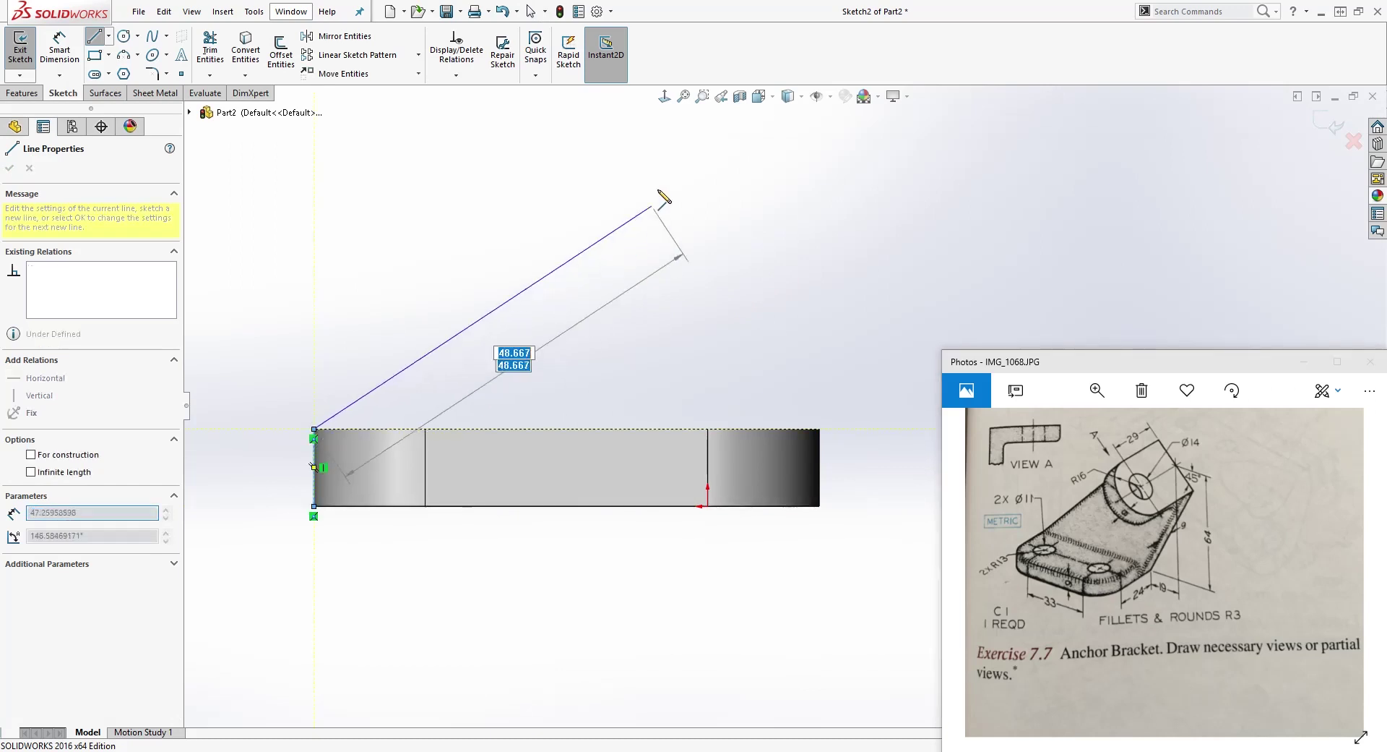
Sketch a slanted line about 82 mm long rising rightward from the base profile's upper left corner.
scroll(654, 199, up, 3)
click(799, 137)
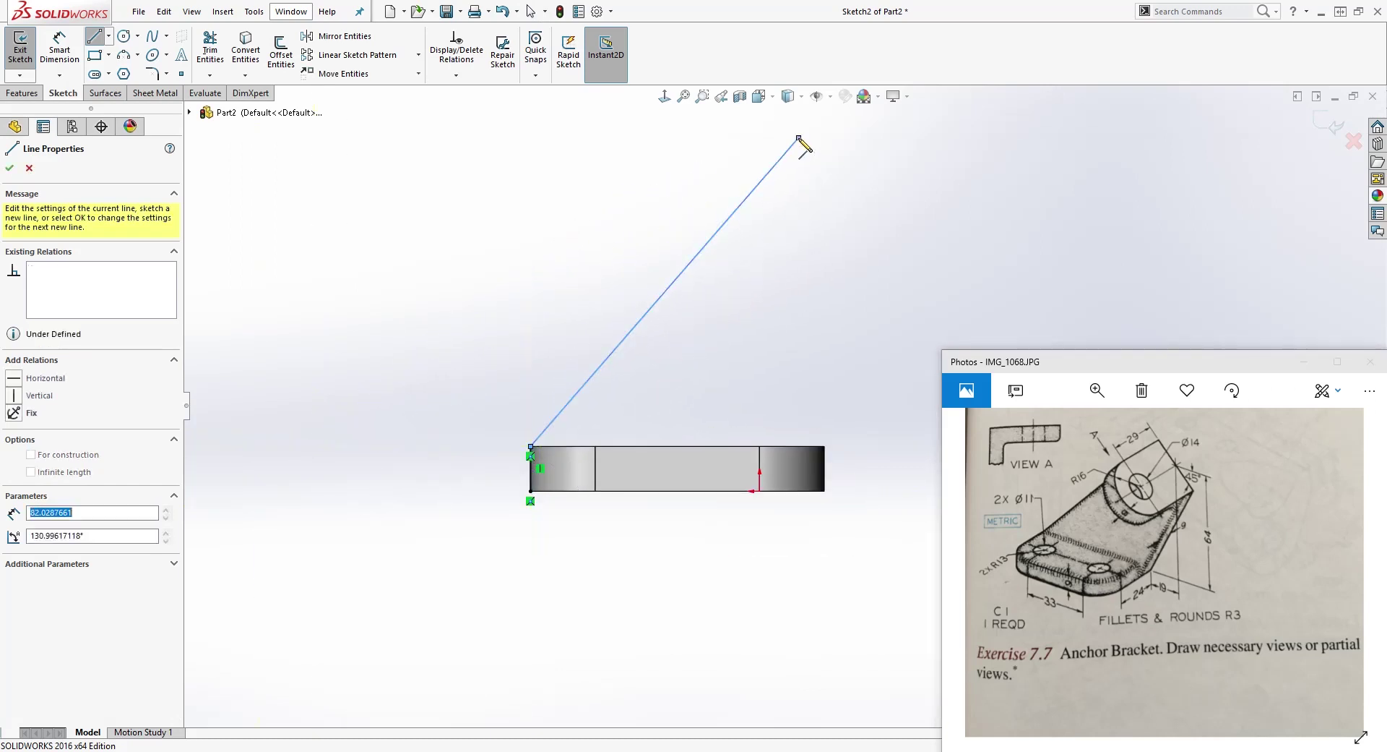
key(Escape)
scroll(972, 188, down, 1)
scroll(860, 374, up, 2)
scroll(861, 374, down, 2)
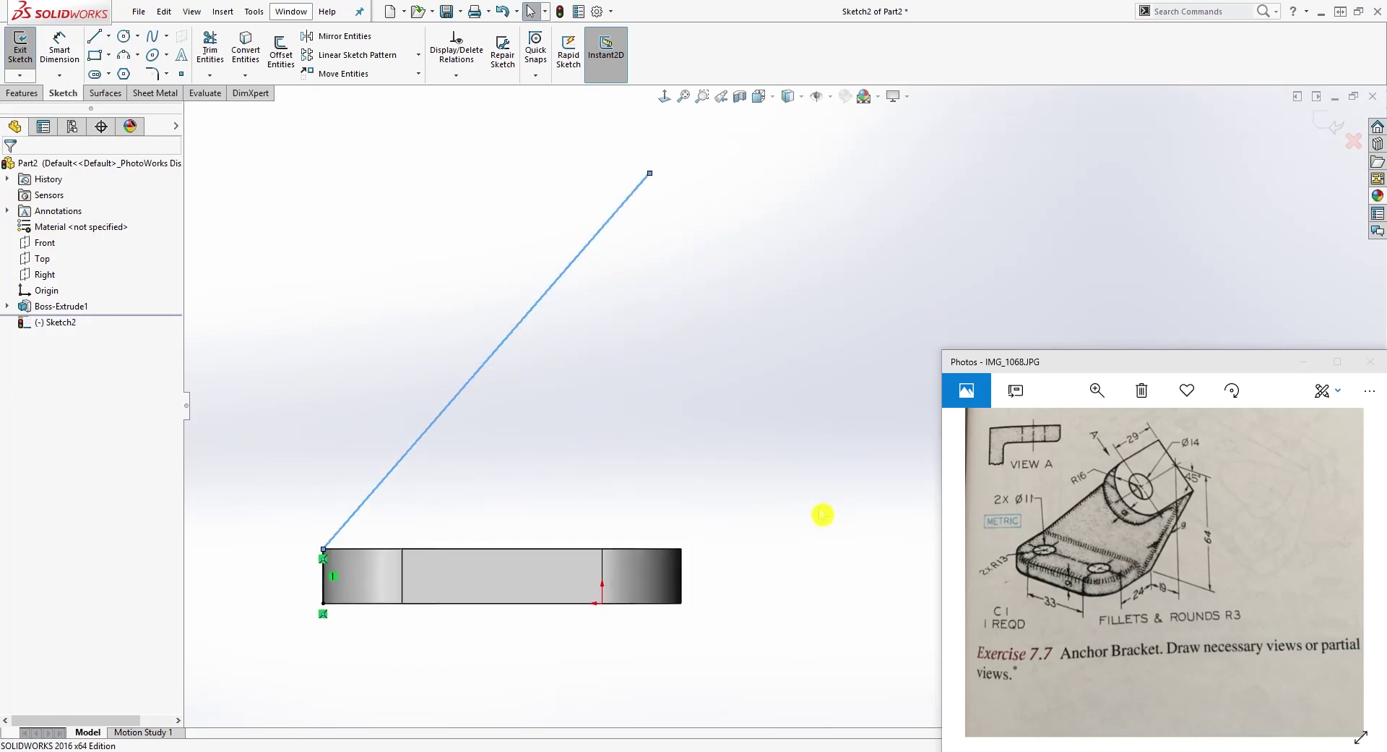
Sketch a second slanted line from the base's lower right corner to a free end at about X -39.3, Y 49.3 mm.
key(l)
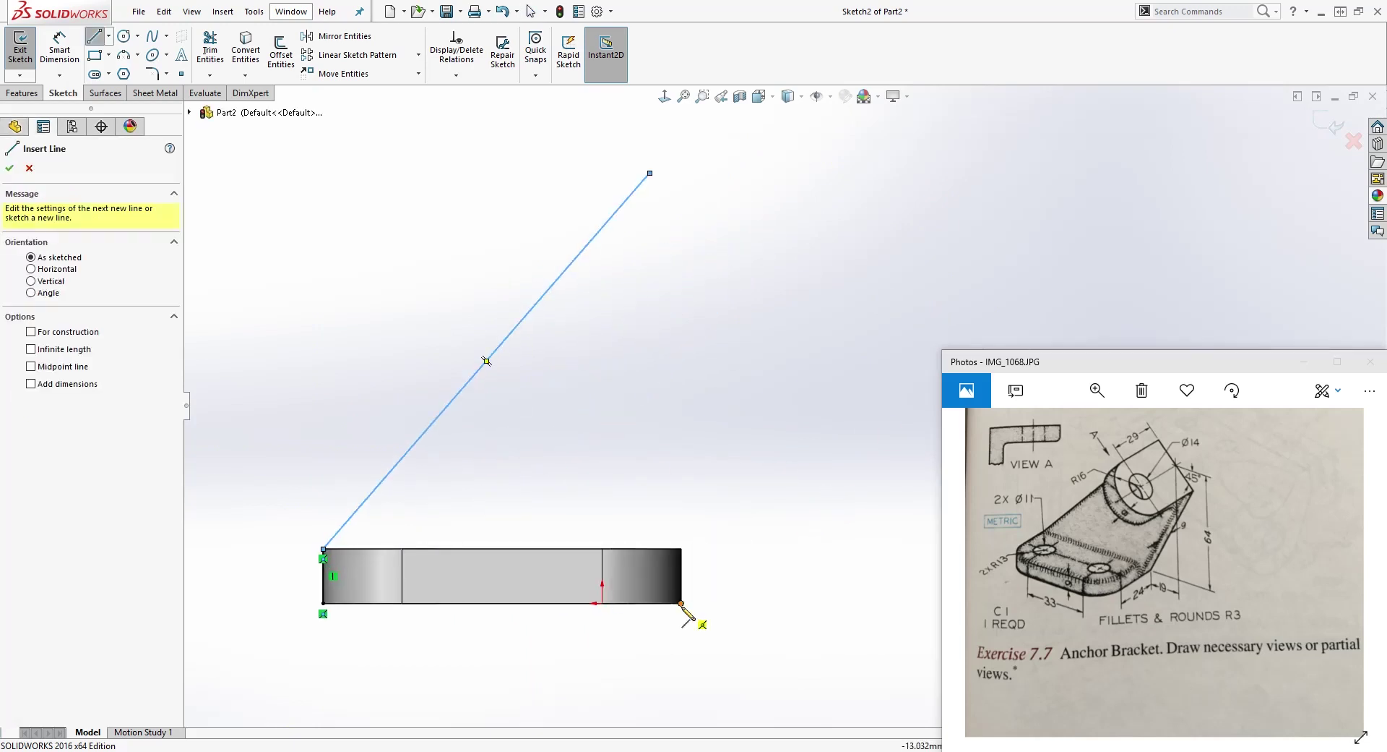
click(681, 602)
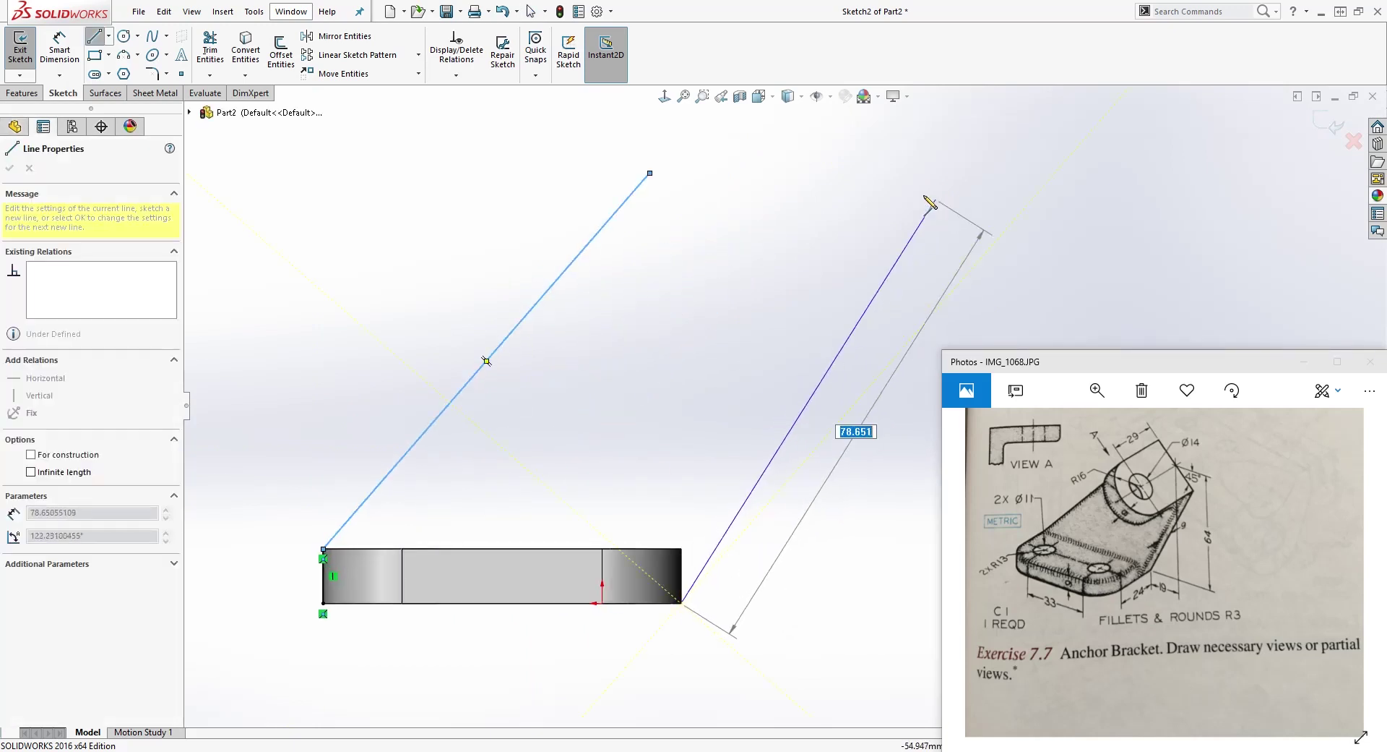
click(881, 254)
key(Escape)
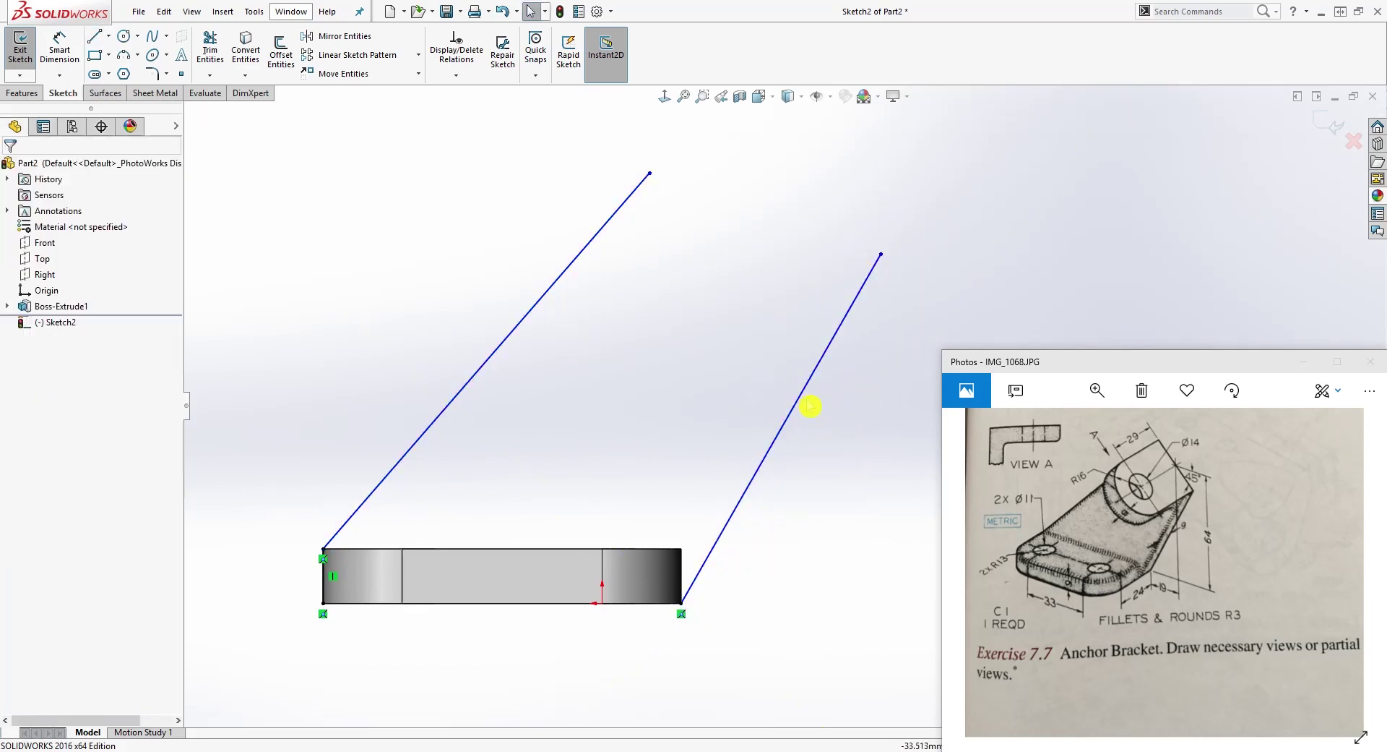
key(l)
key(Escape)
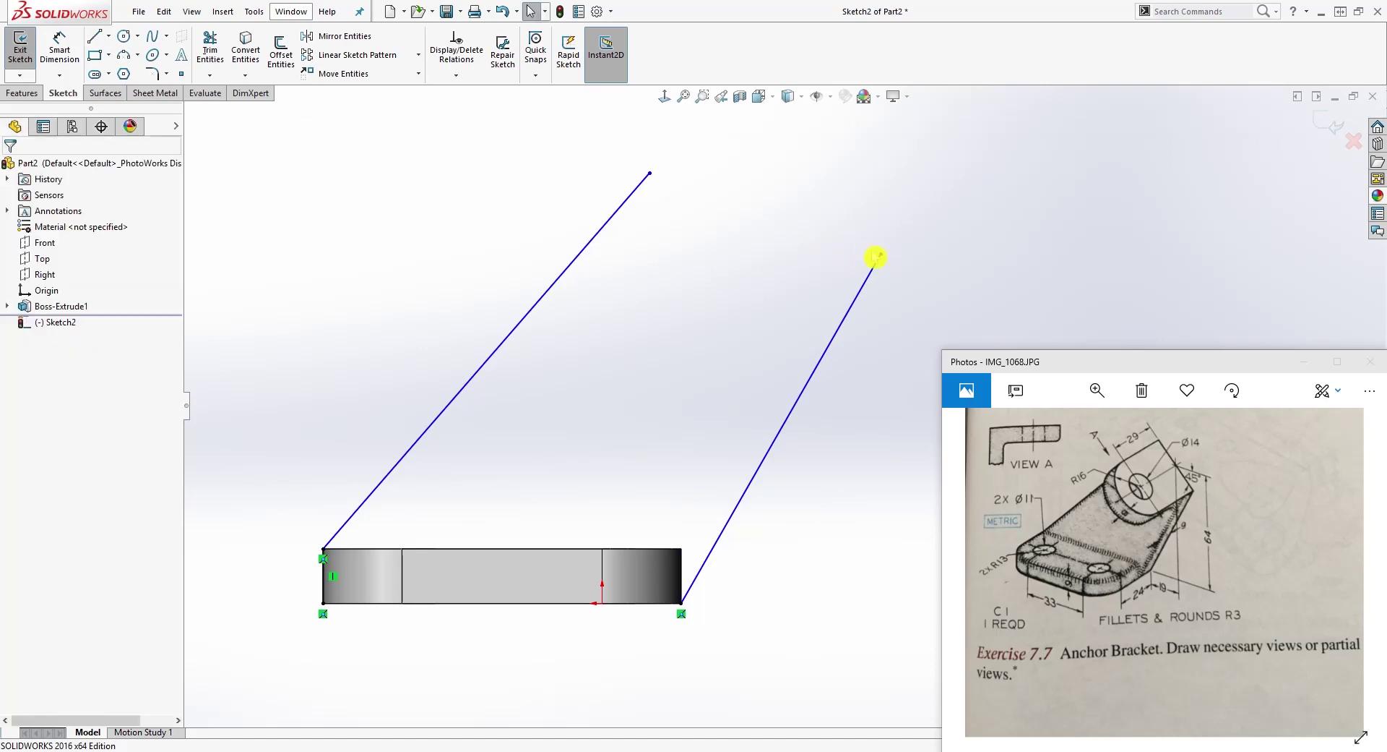
drag(881, 254, 841, 303)
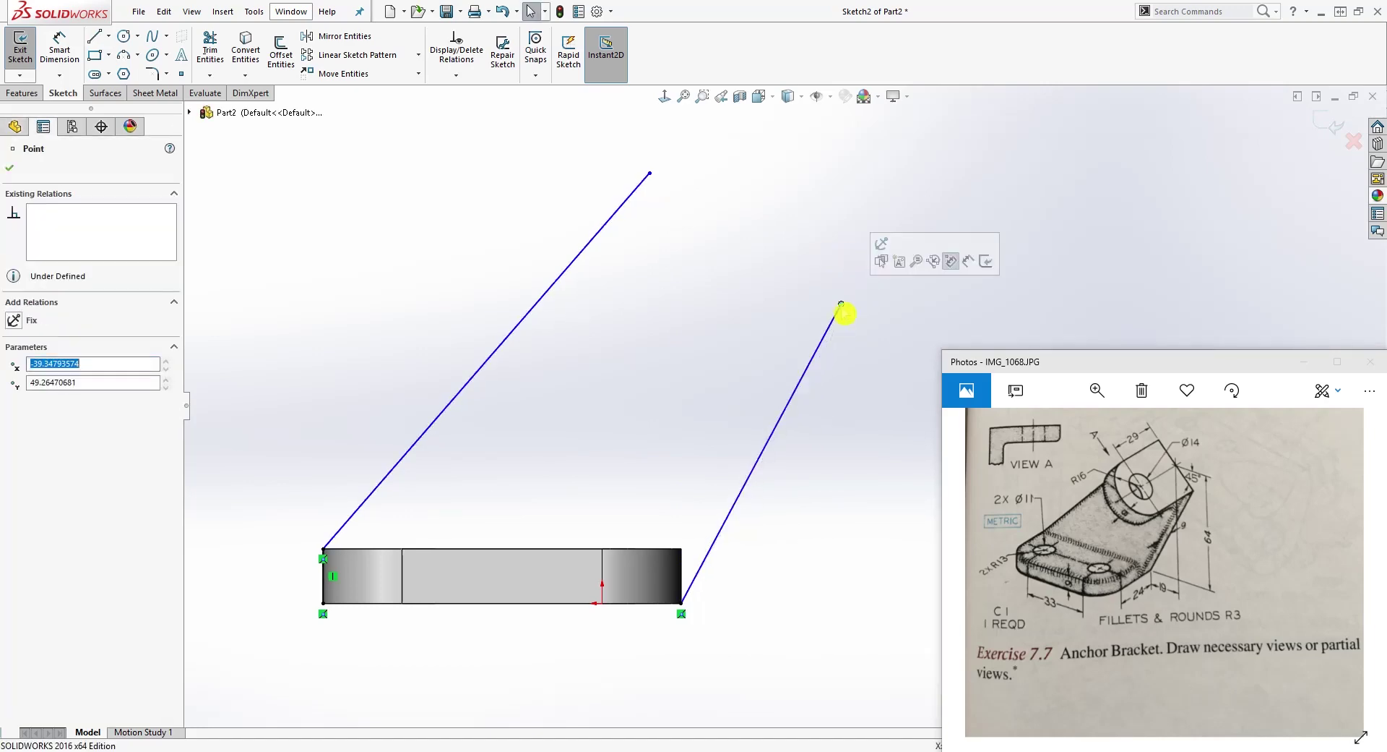
key(Escape)
Join the free upper ends of the two slanted lines with a closing line.
key(l)
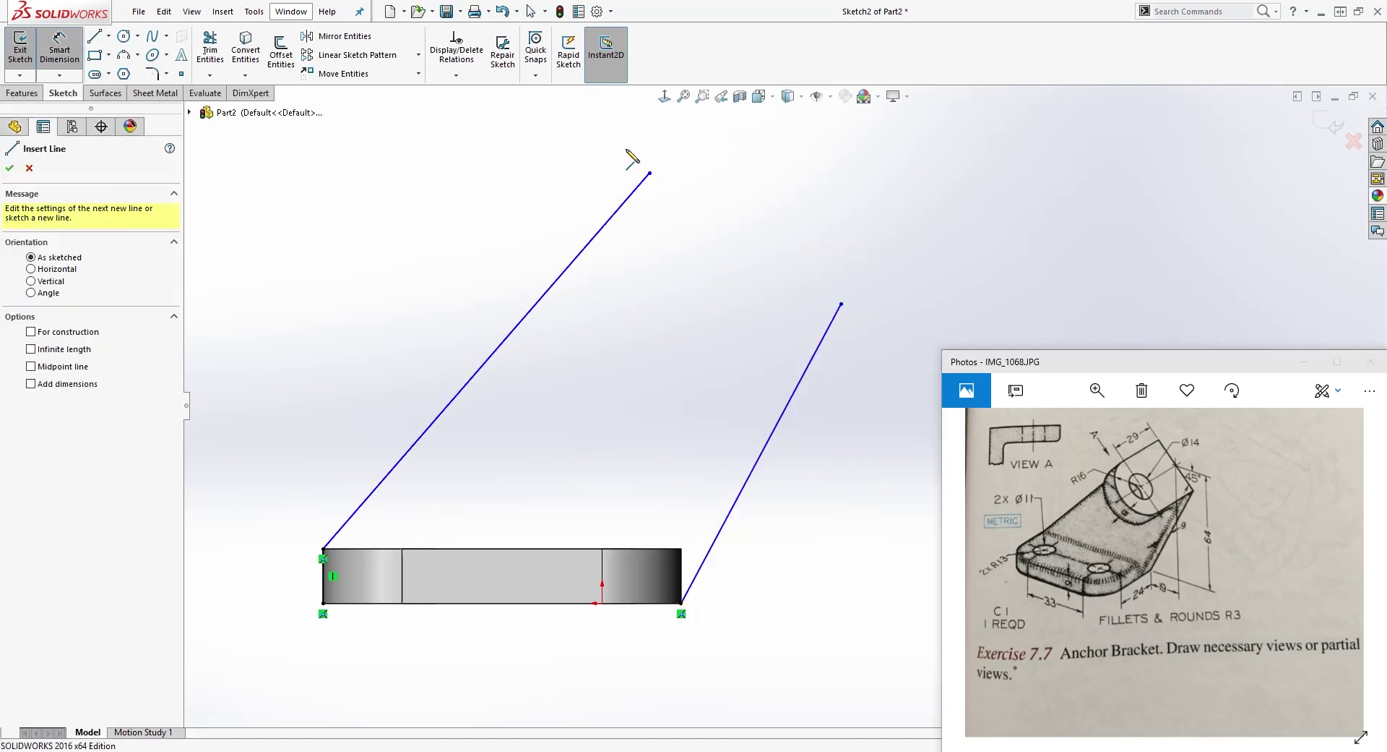
mouse_move(650, 173)
mouse_down()
mouse_move(814, 301)
mouse_move(842, 304)
mouse_up()
key(Escape)
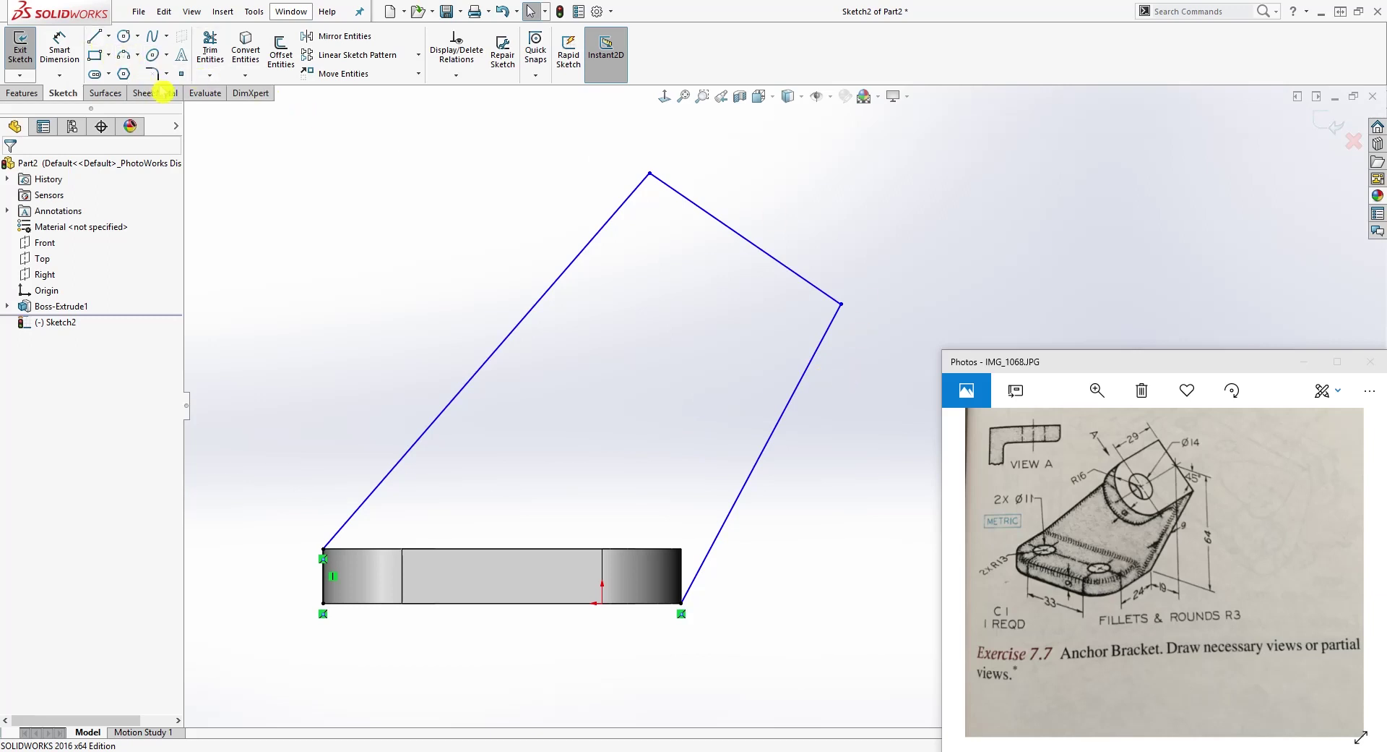
click(182, 73)
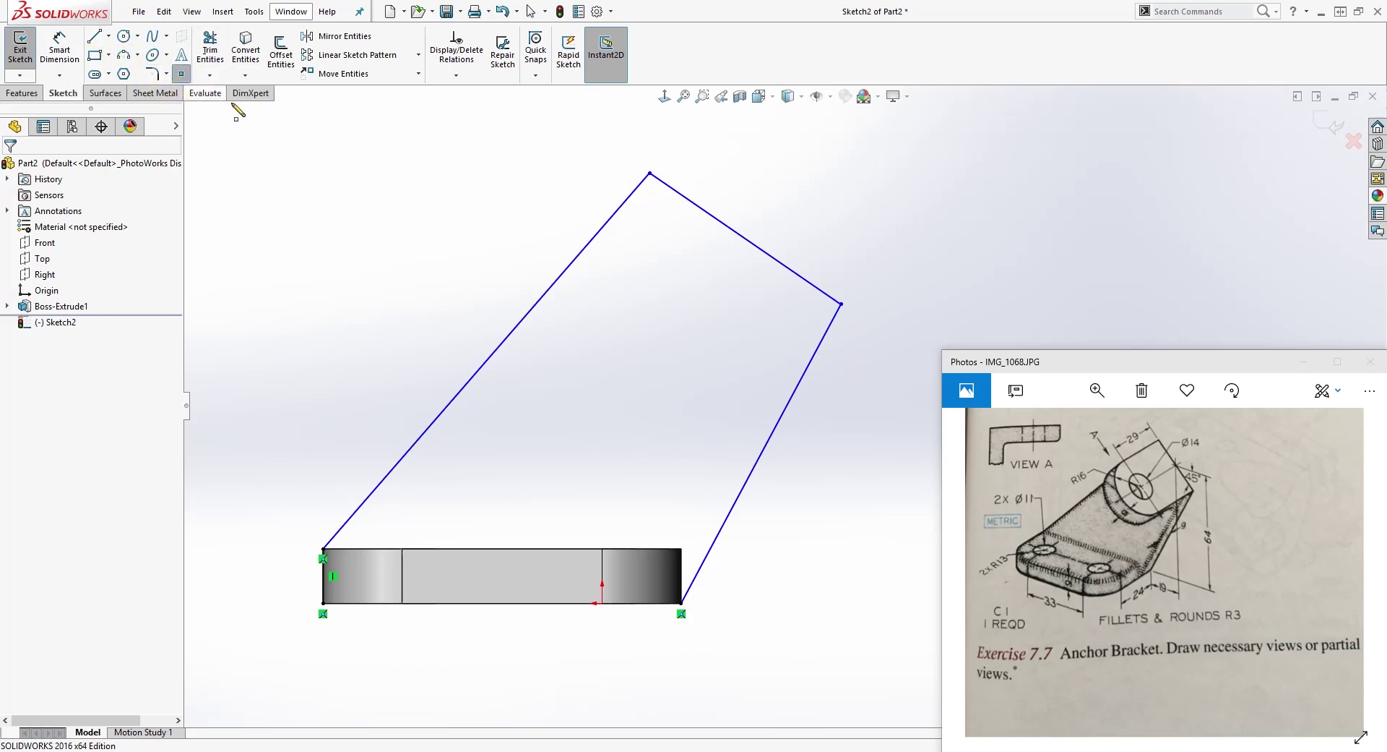
click(745, 239)
key(Escape)
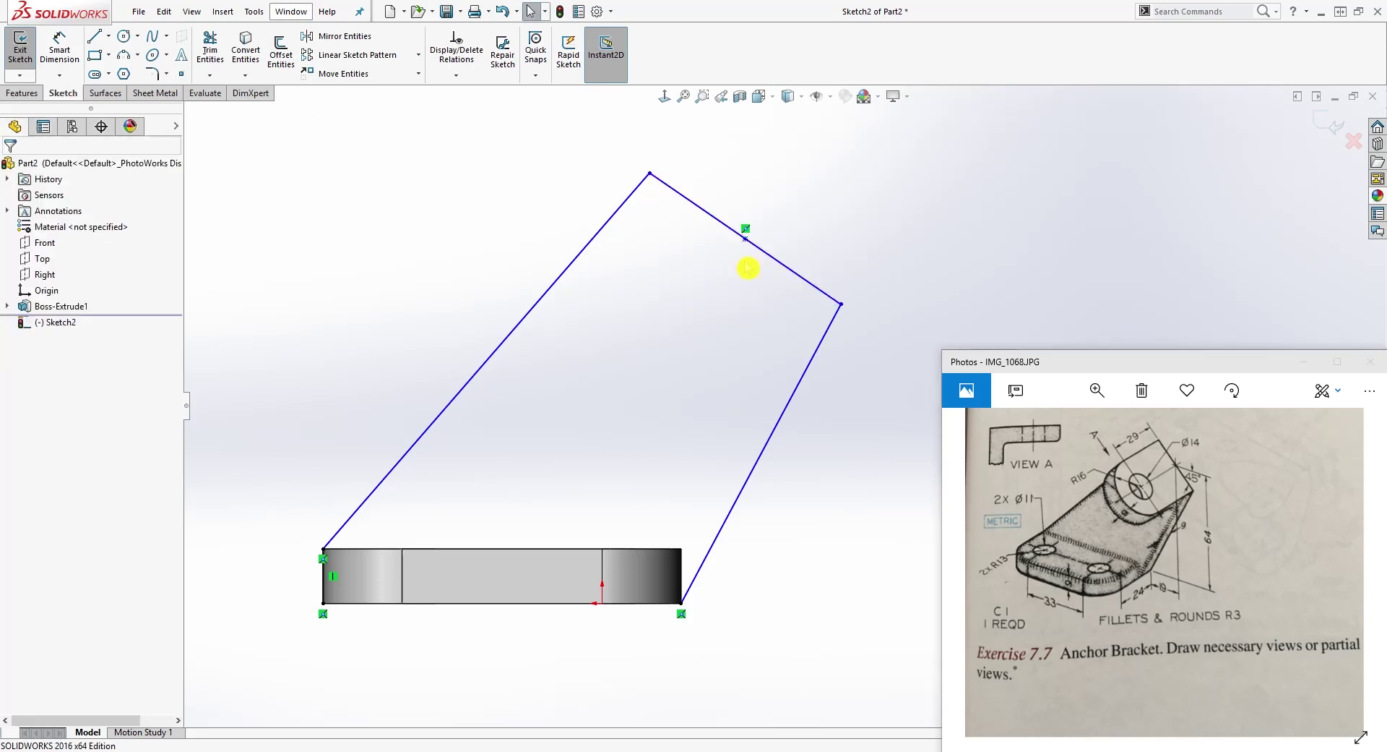
click(745, 240)
key(Delete)
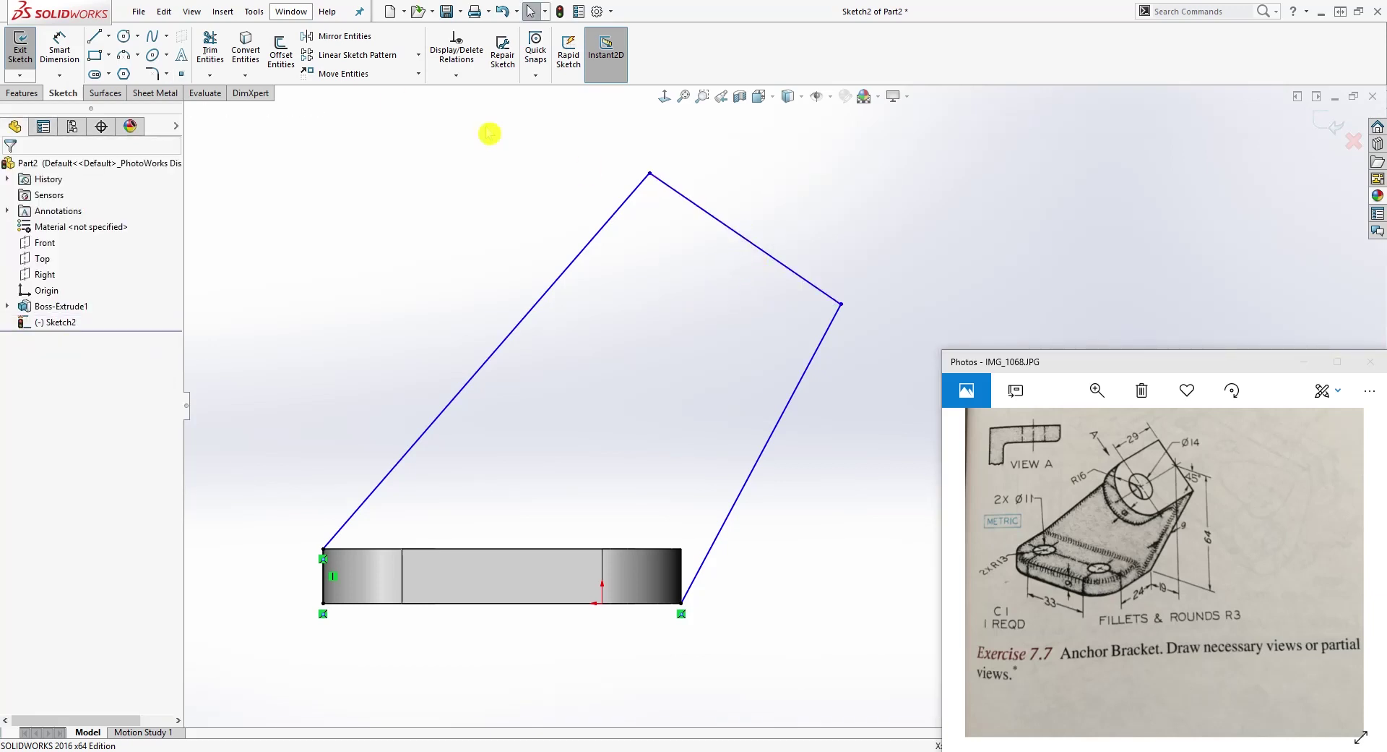
Place a sketch point near the upper closing line and constrain it to that line's midpoint.
click(183, 75)
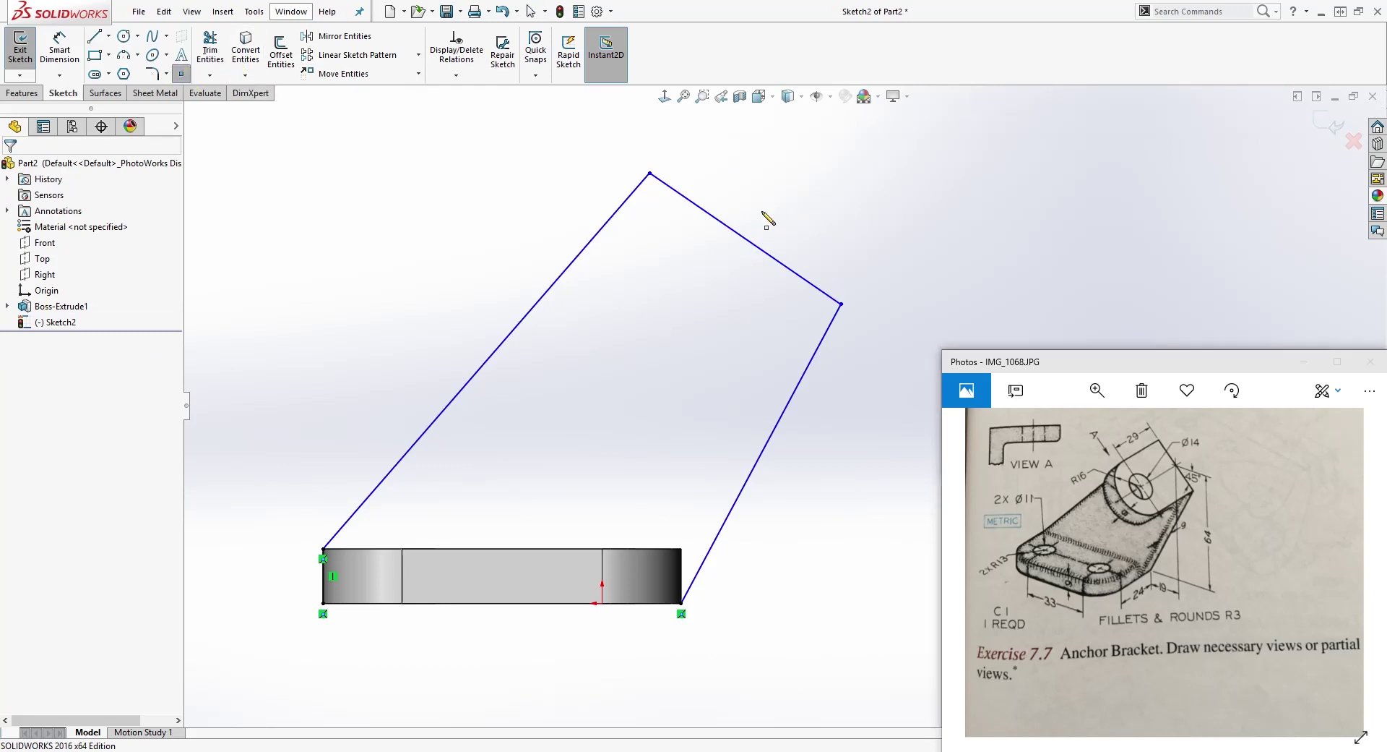
click(759, 203)
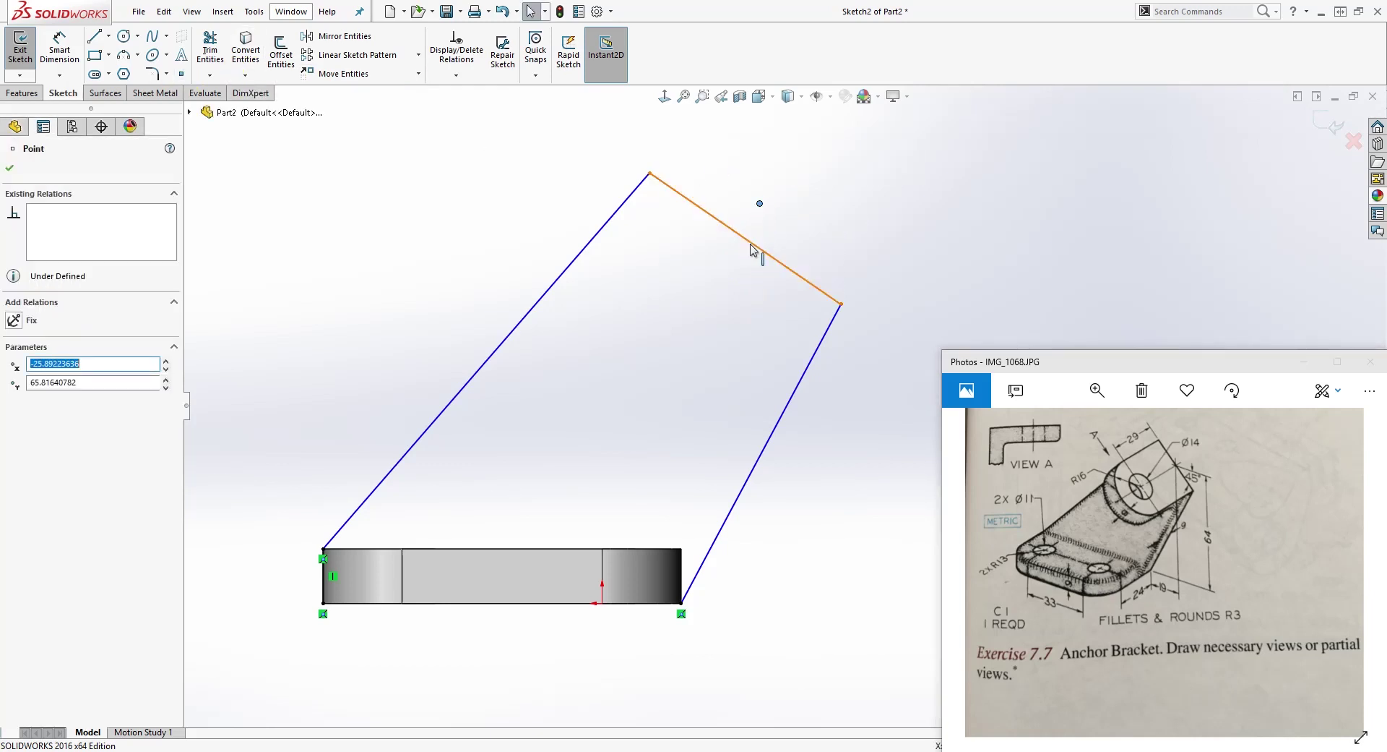
ctrl+click(752, 244)
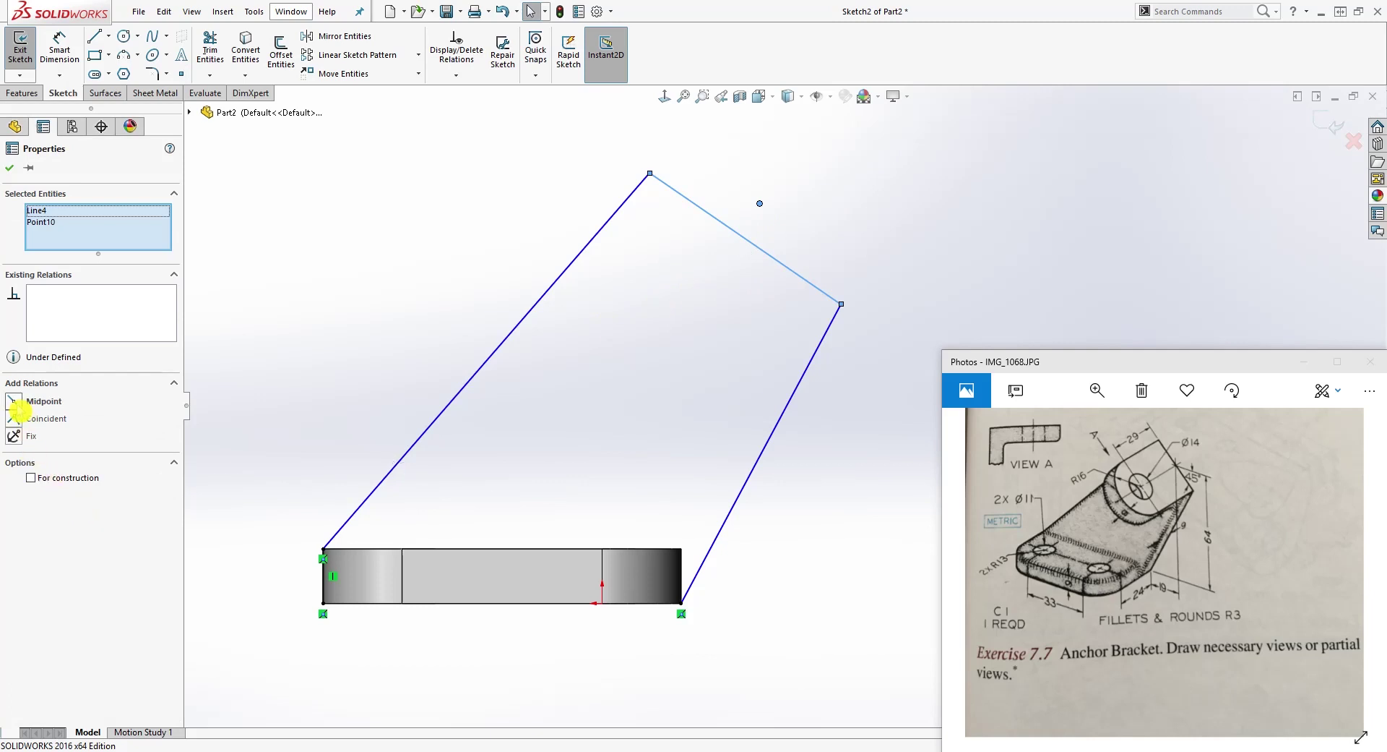
click(19, 402)
click(761, 297)
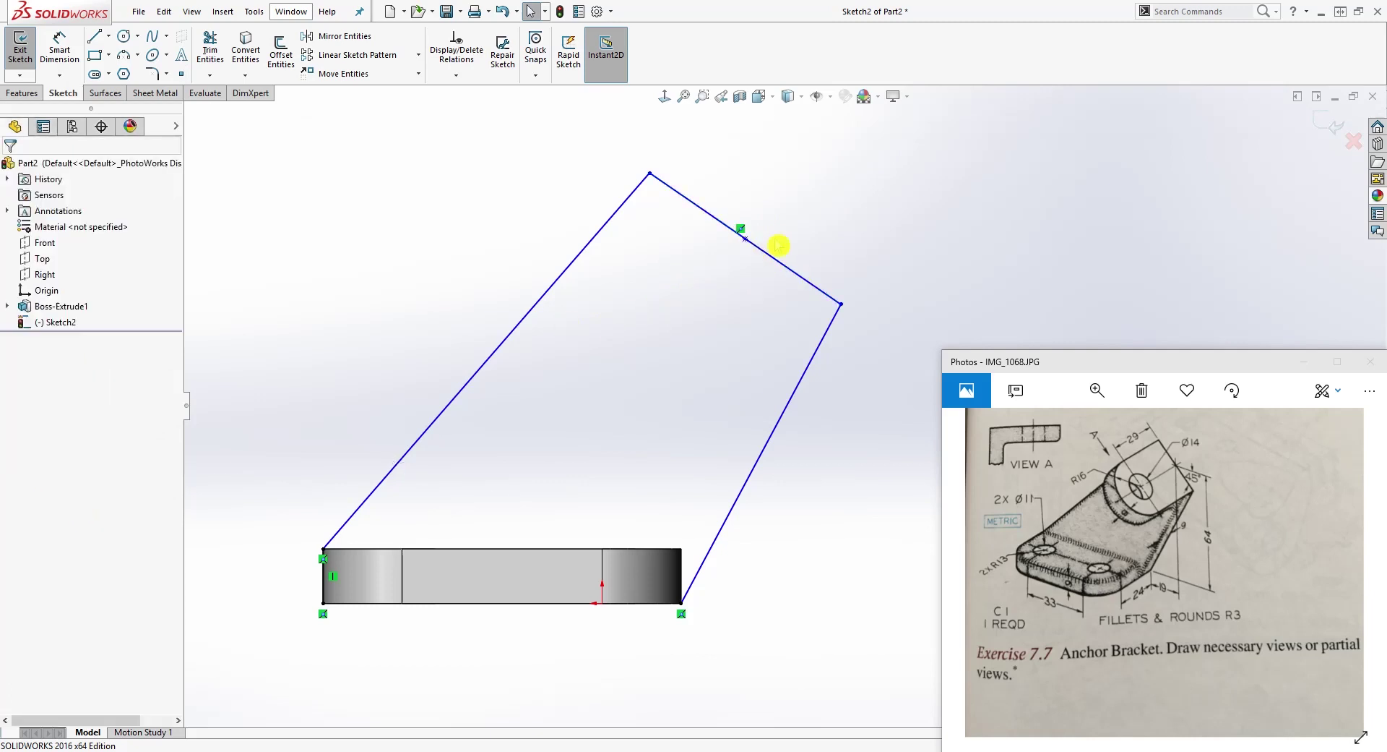
Reshape the profile by moving the upper closing line's midpoint to about X -28.9, Y 59.2 mm.
scroll(932, 279, up, 1)
scroll(933, 278, down, 1)
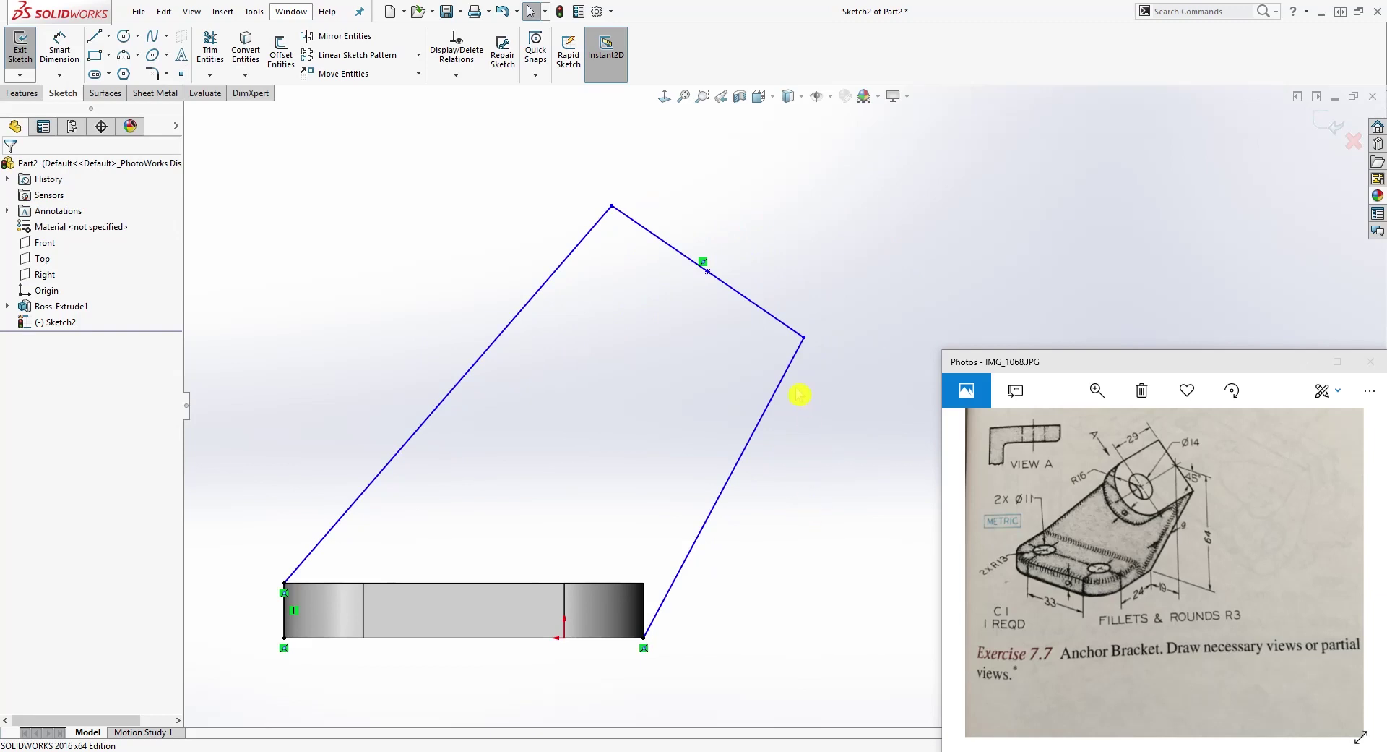
right_drag(748, 519, 712, 261)
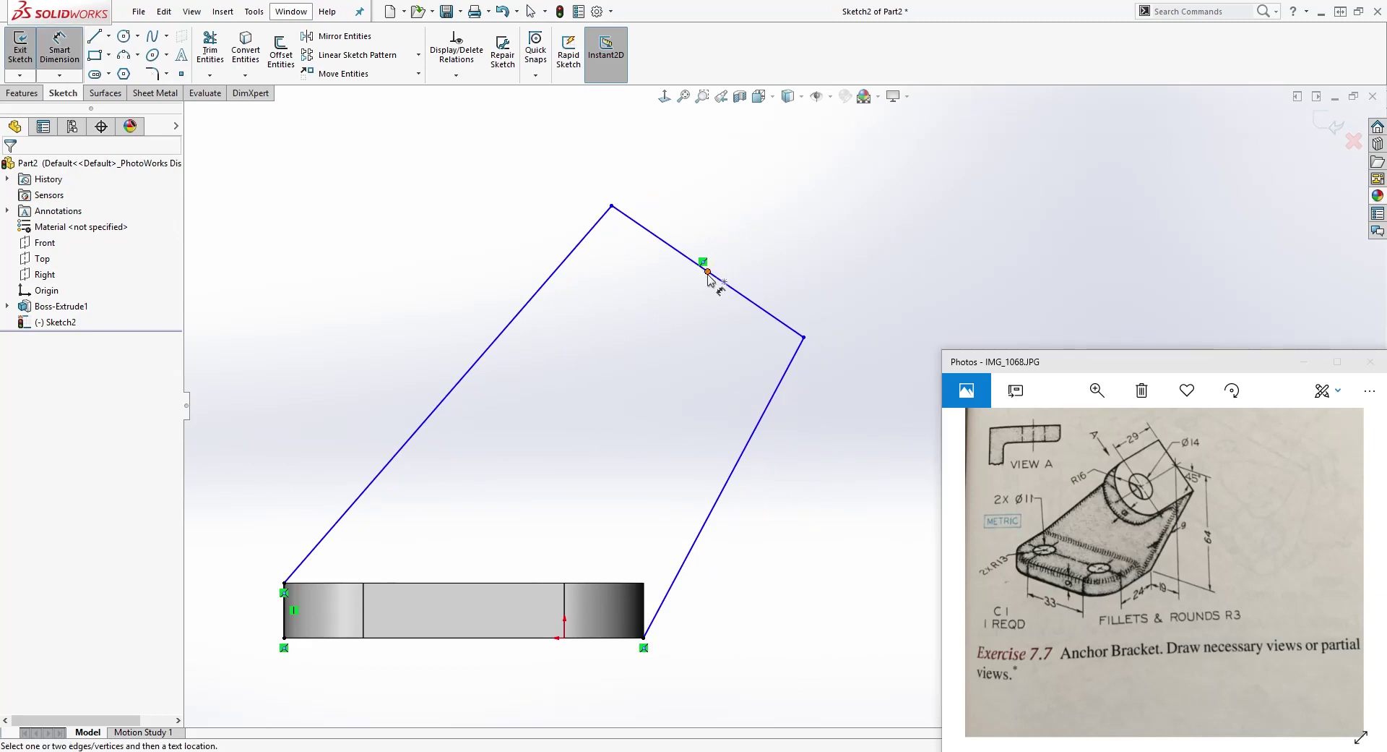
key(Escape)
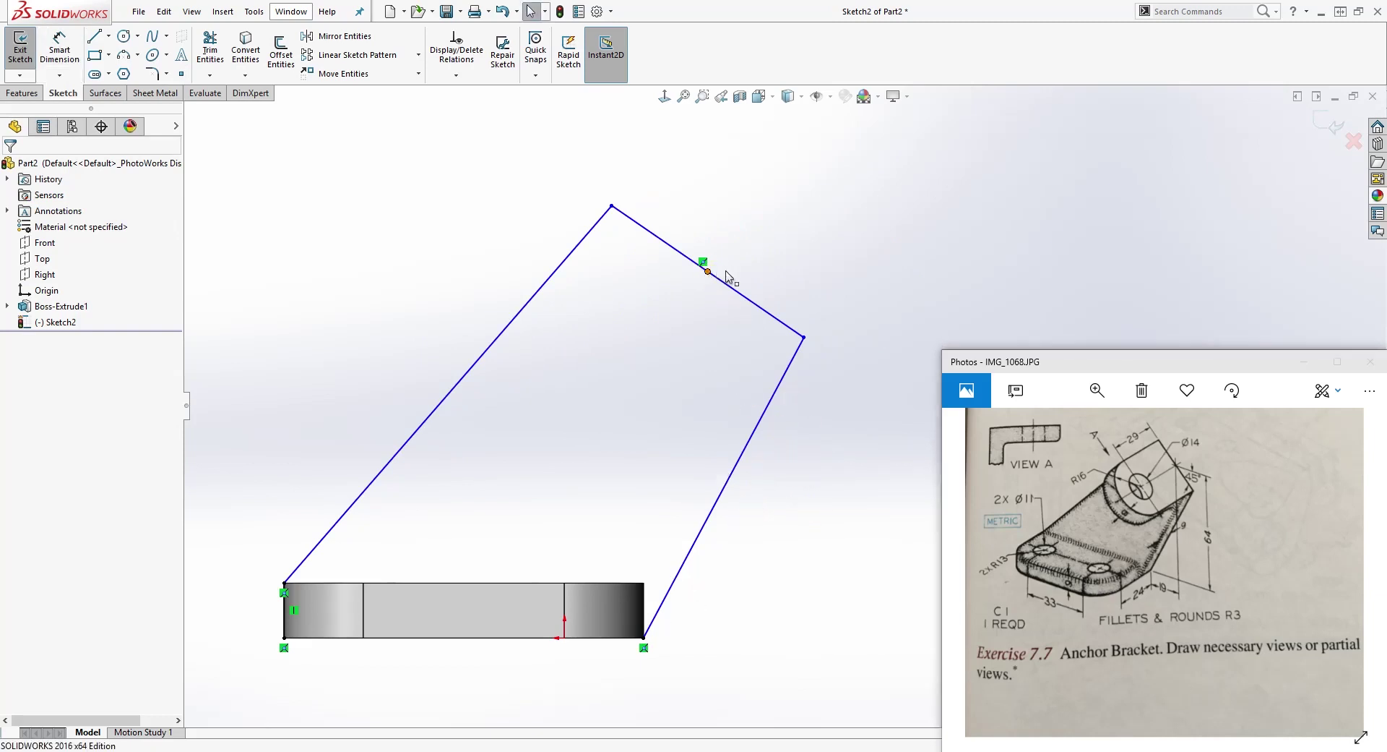
drag(710, 272, 741, 277)
click(756, 543)
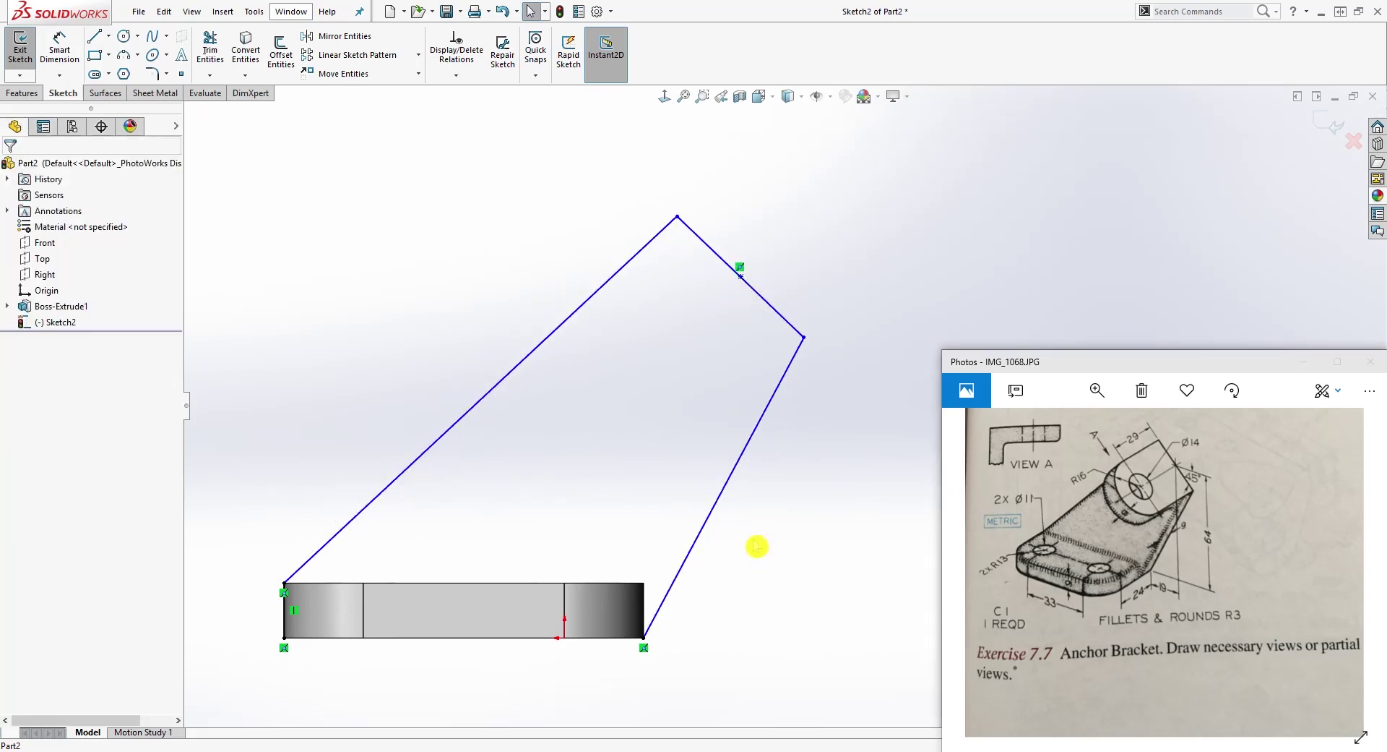
Dimension the horizontal distance from the base's lower right corner to the upper line's midpoint as 19 mm.
right_drag(756, 547, 751, 343)
click(741, 277)
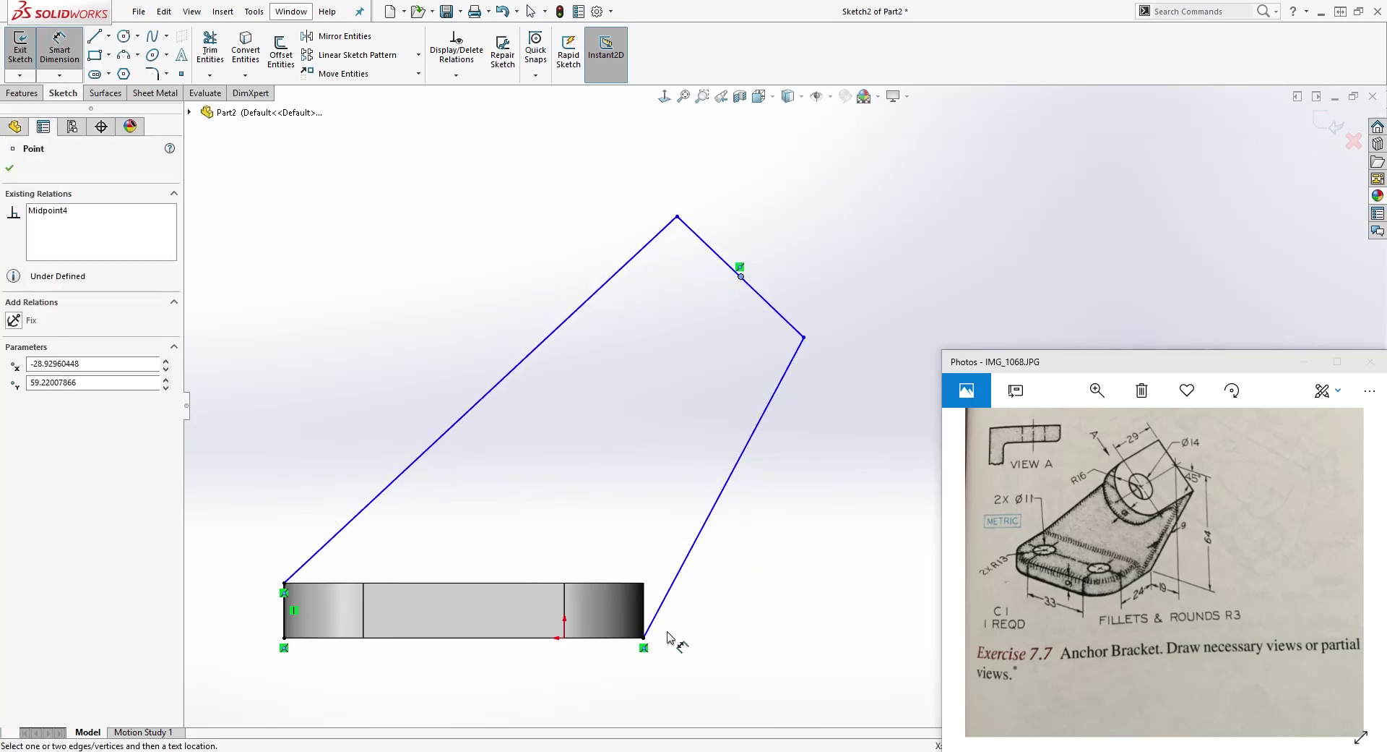
click(644, 638)
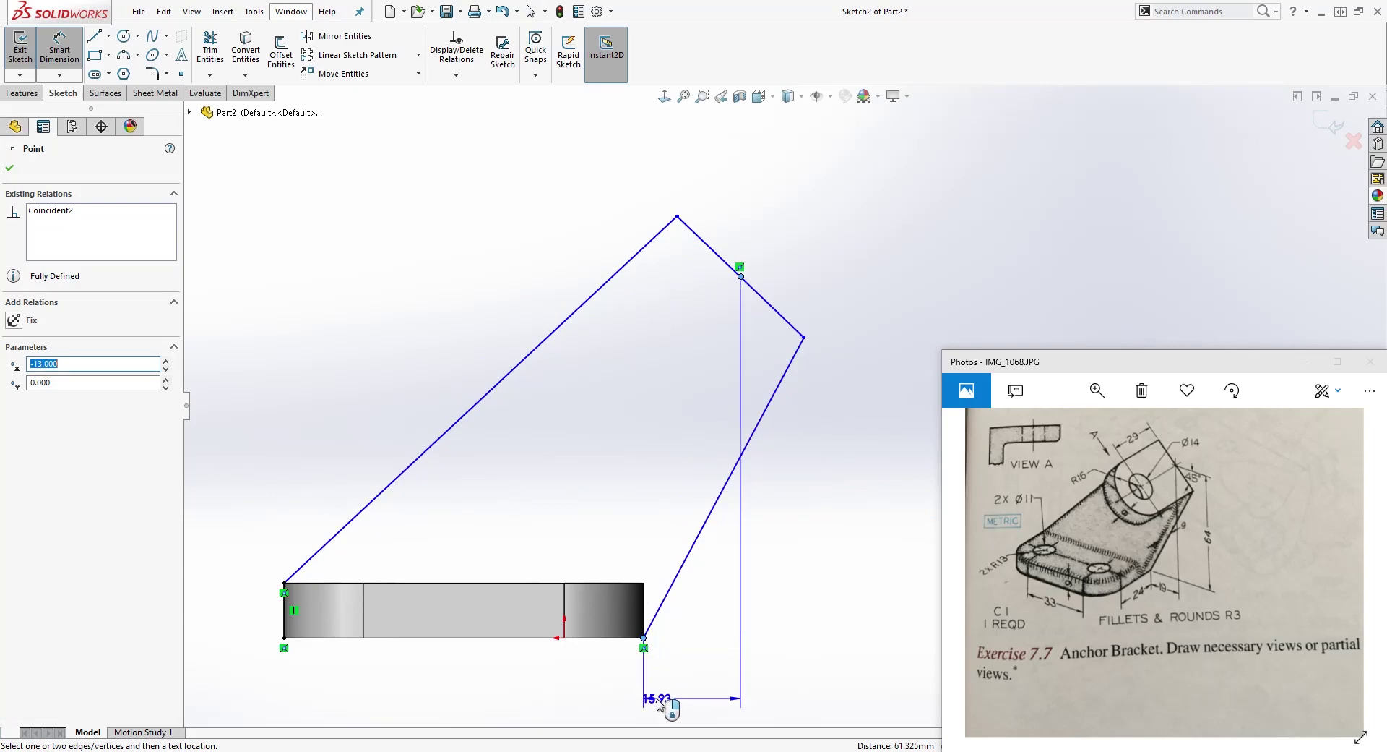
click(666, 694)
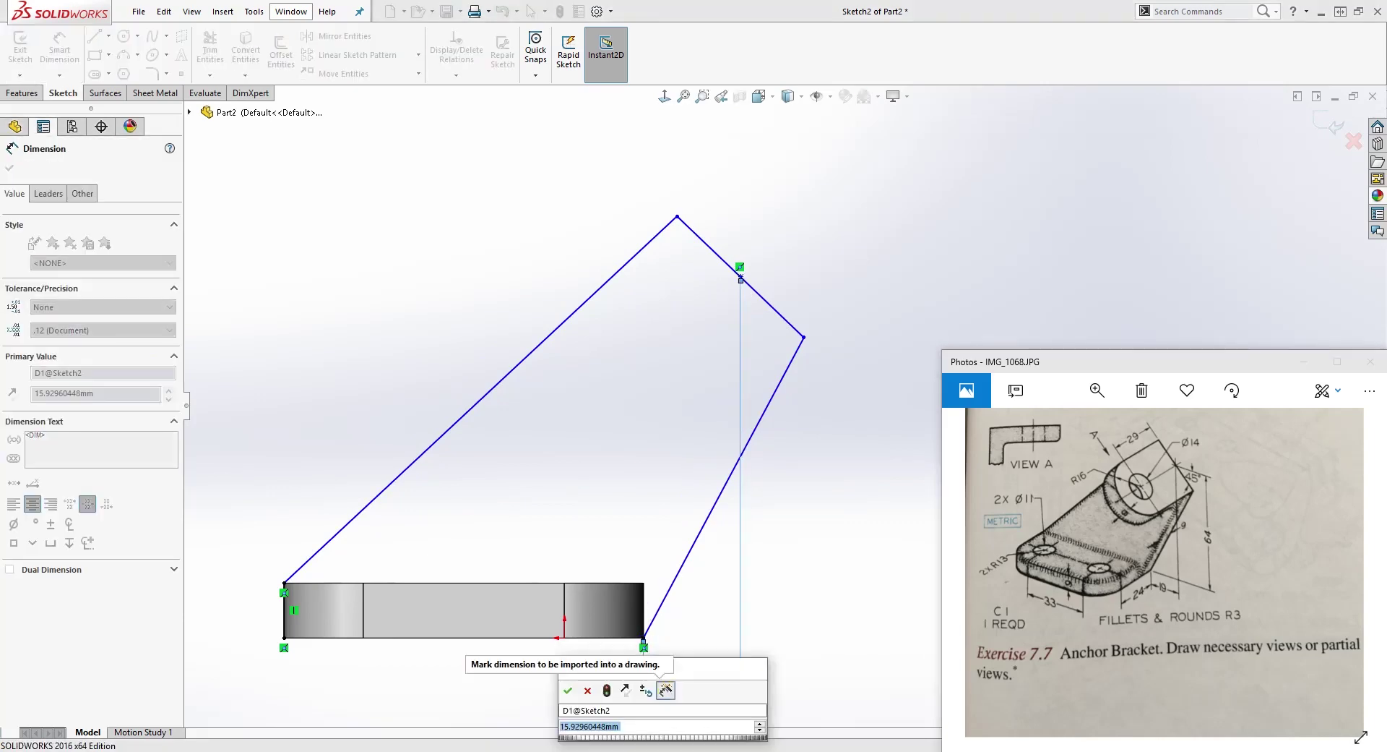
text(19)
key(Return)
key(Escape)
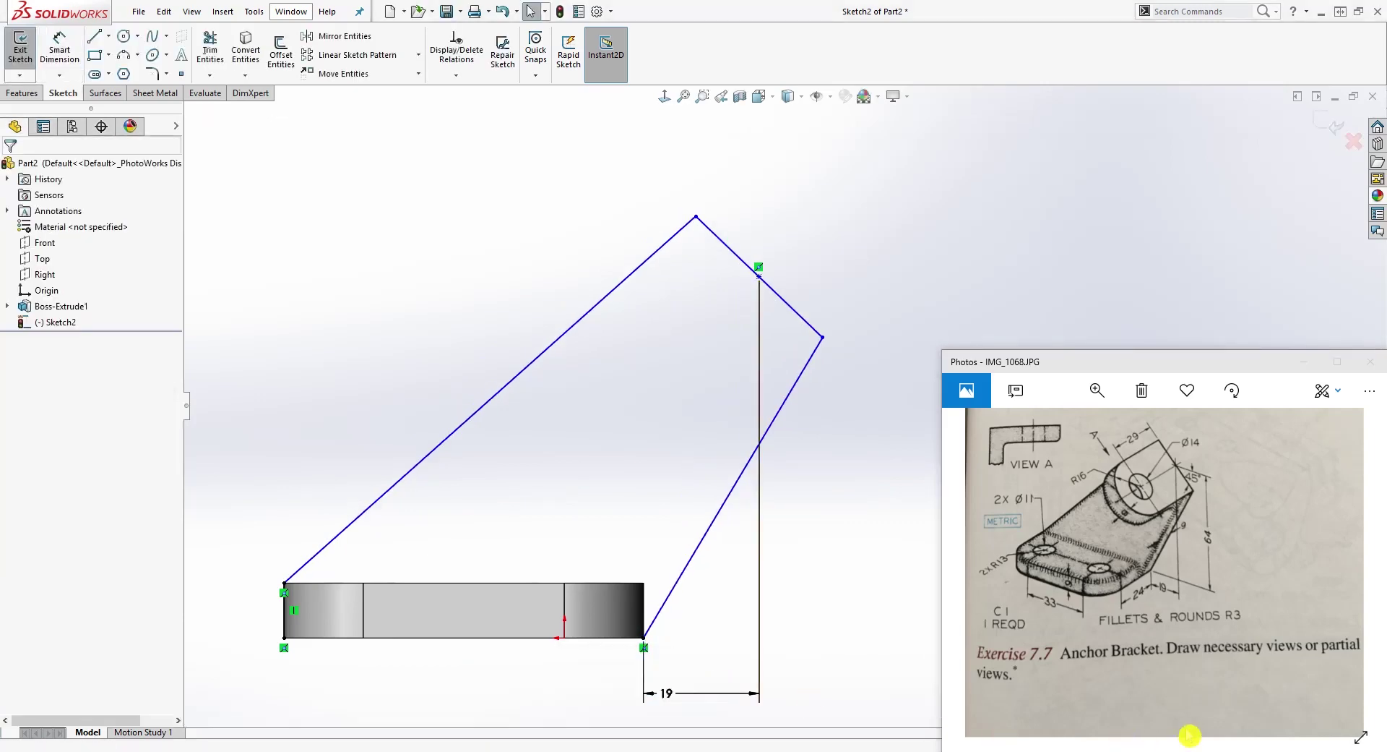
Dimension the vertical distance from the base's lower right corner to the upper line's midpoint as 64 mm.
scroll(855, 513, up, 2)
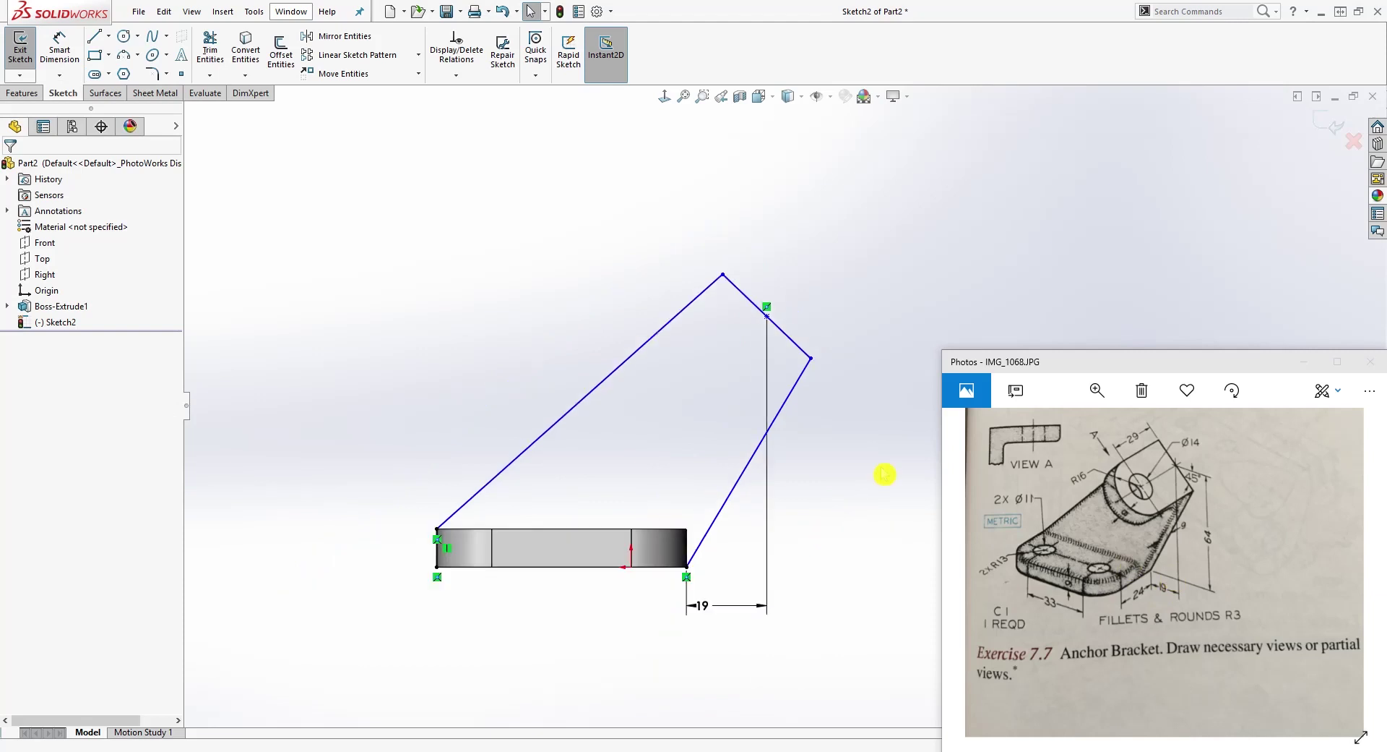
scroll(885, 470, down, 1)
key(d)
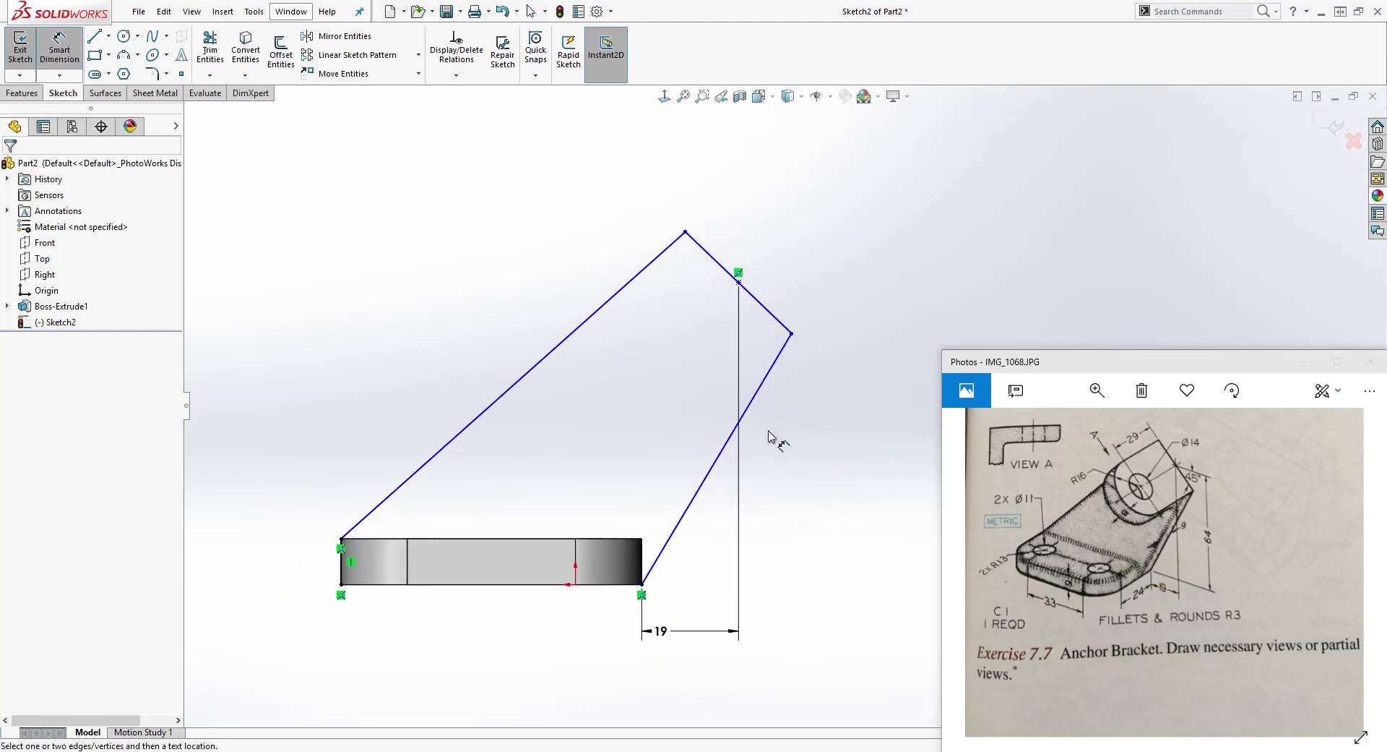
click(642, 585)
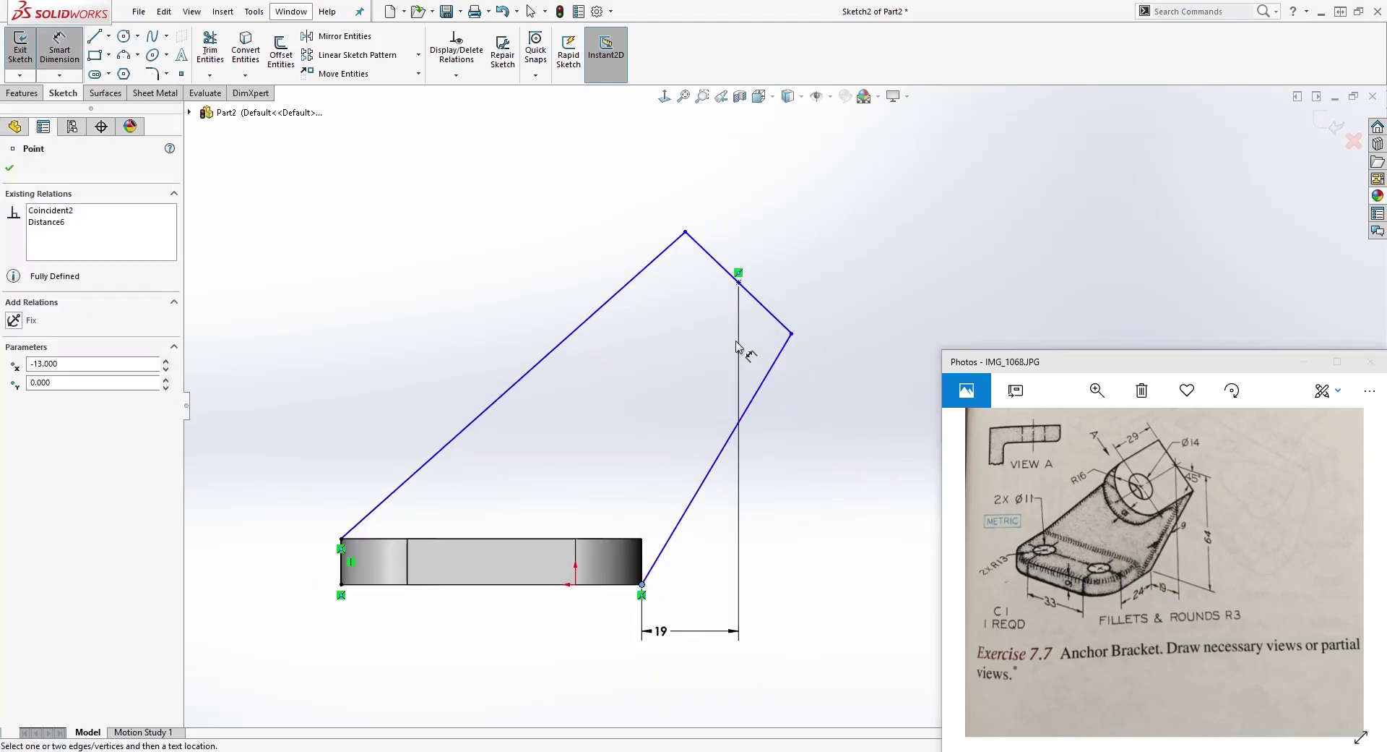
click(739, 282)
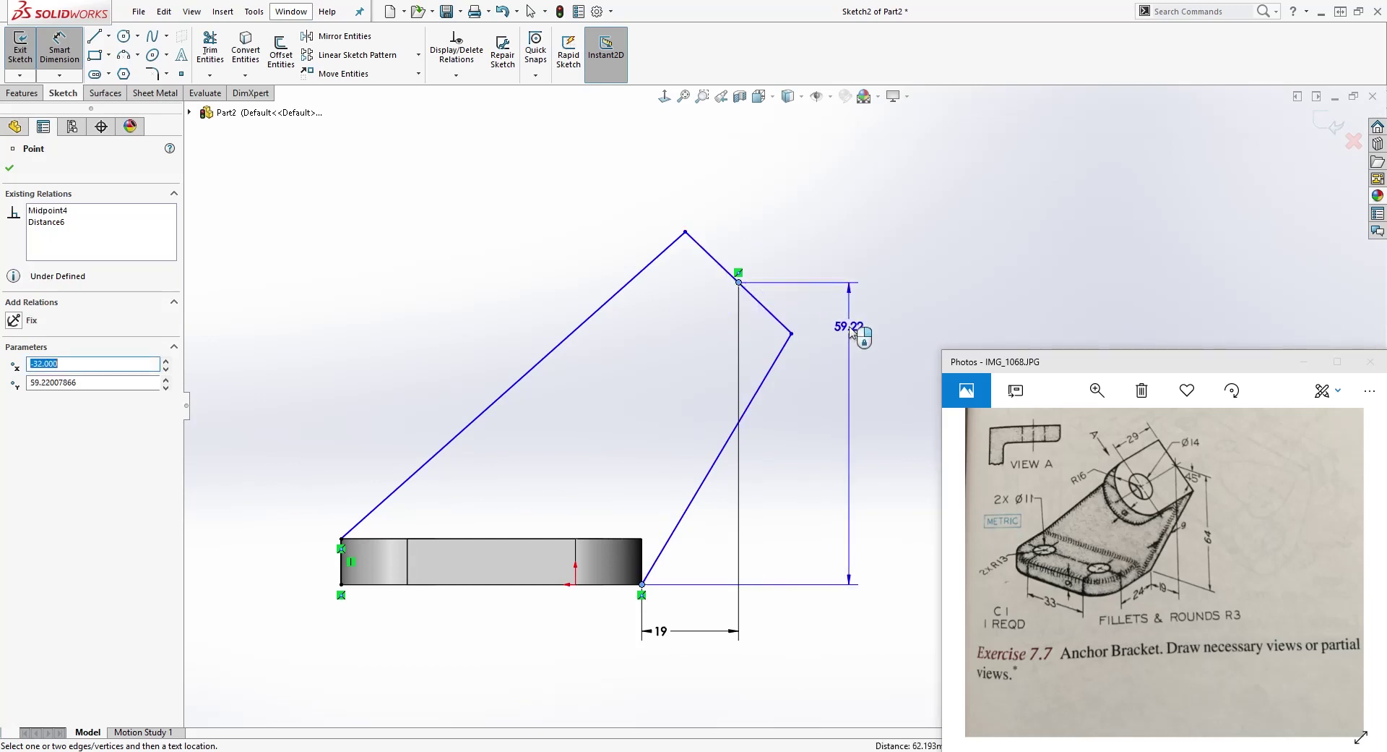
click(870, 361)
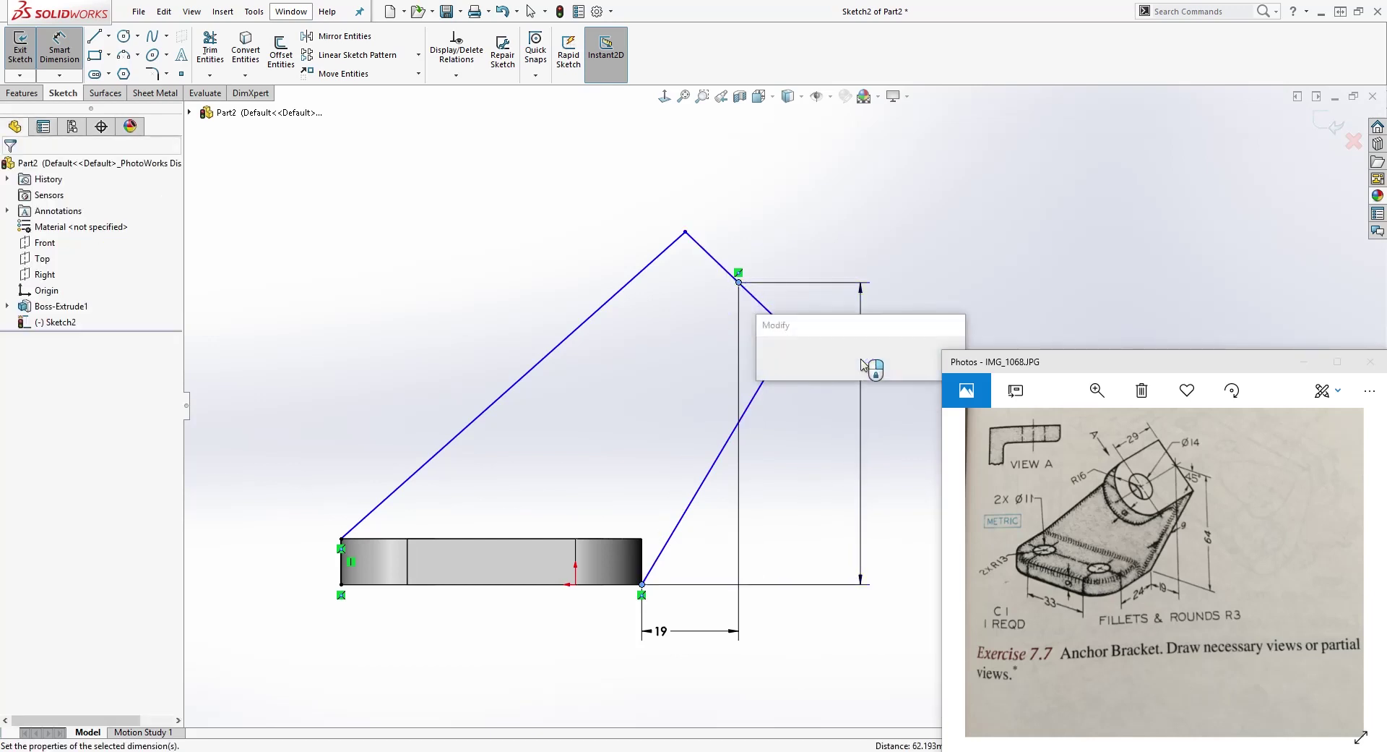
text(64)
key(Return)
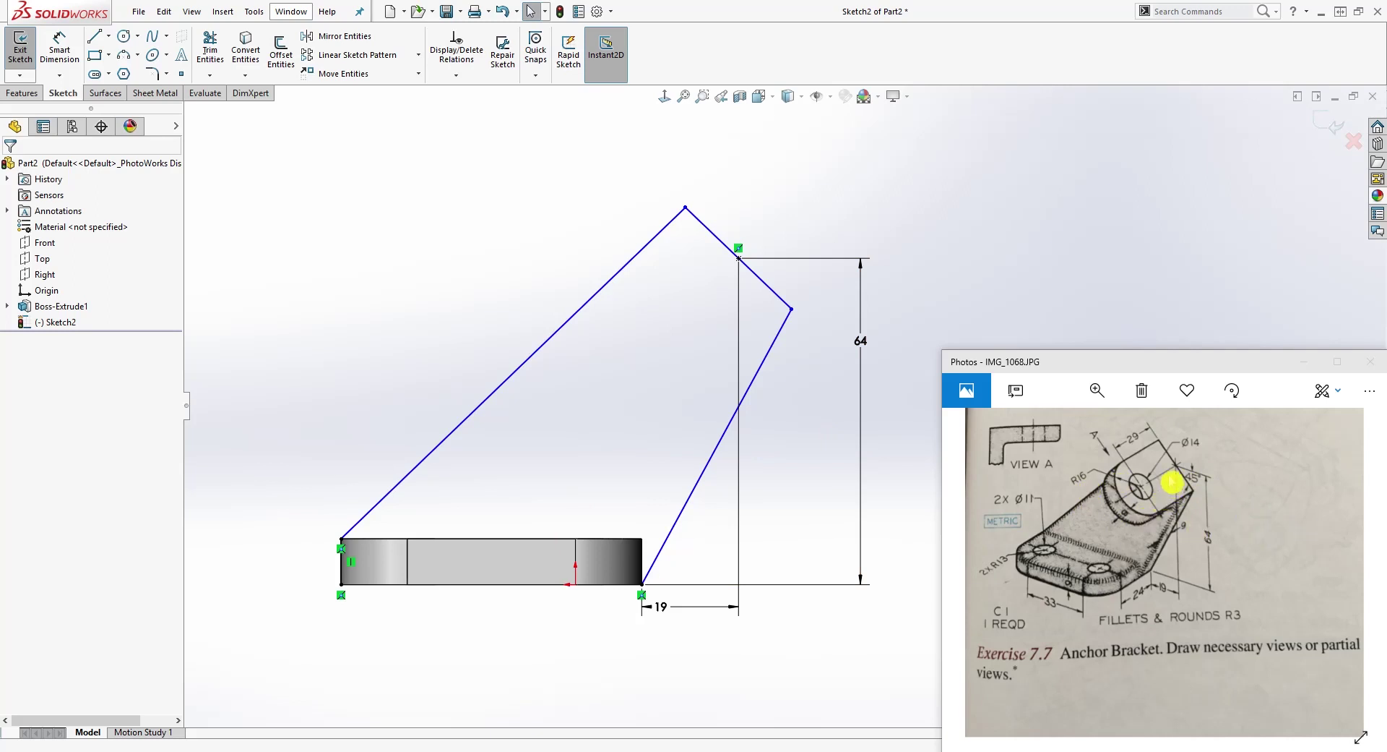
Dimension the angle between the base's upper edge and the upper closing line as 45 degrees.
right_drag(539, 658, 575, 485)
click(534, 538)
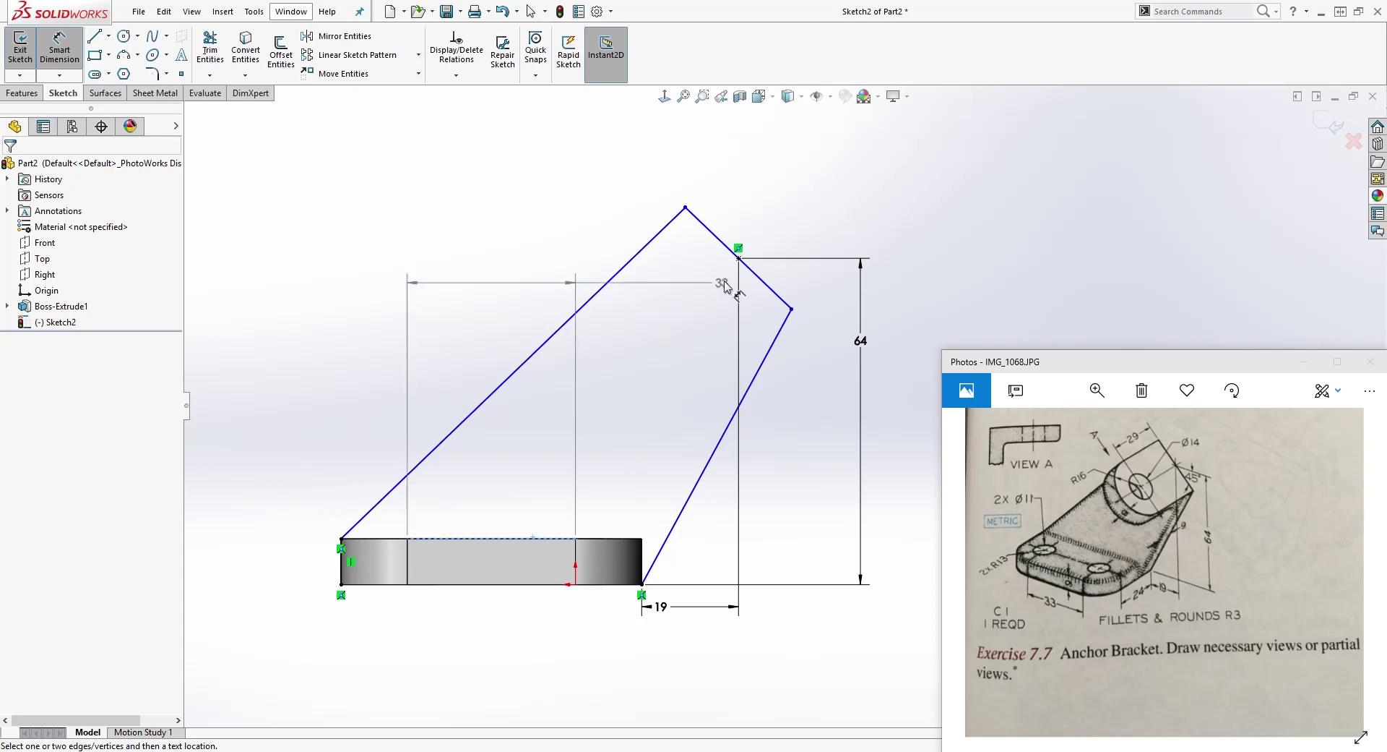
click(743, 265)
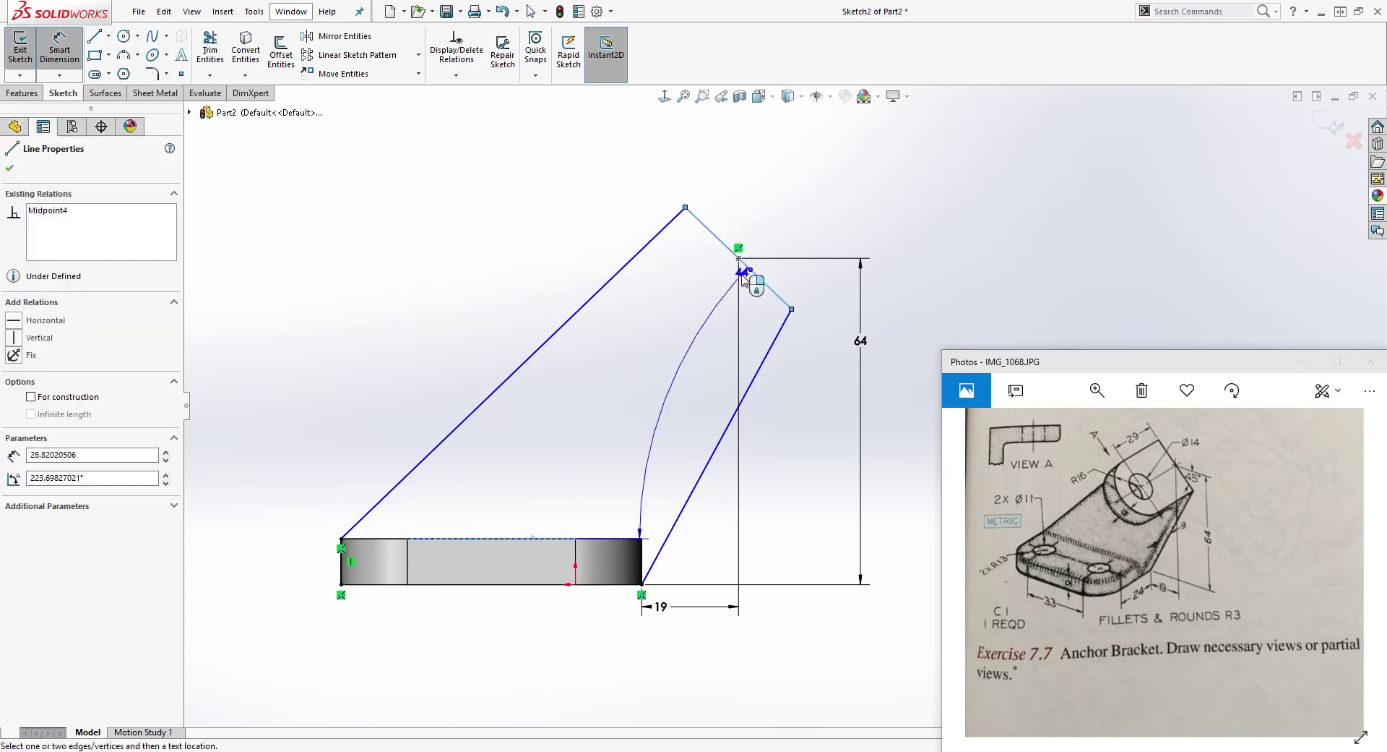
click(657, 350)
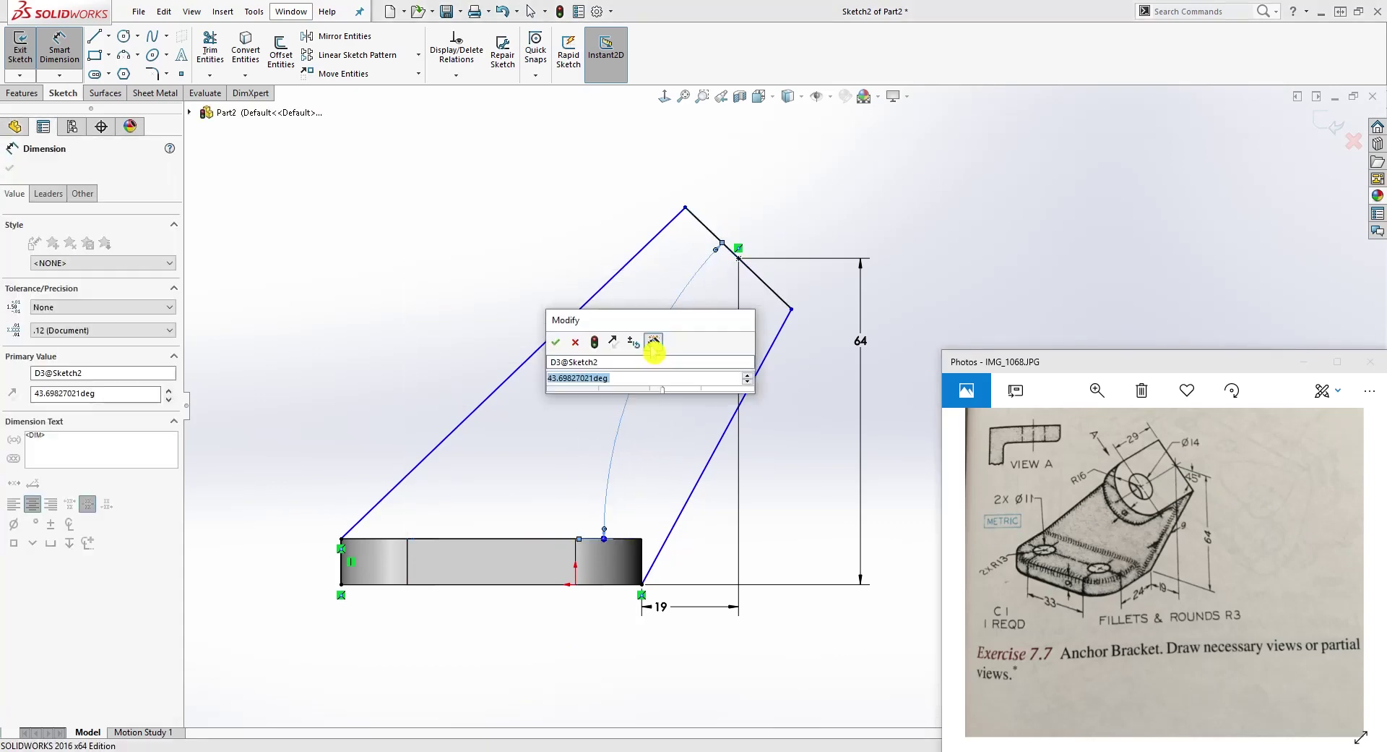
text(45)
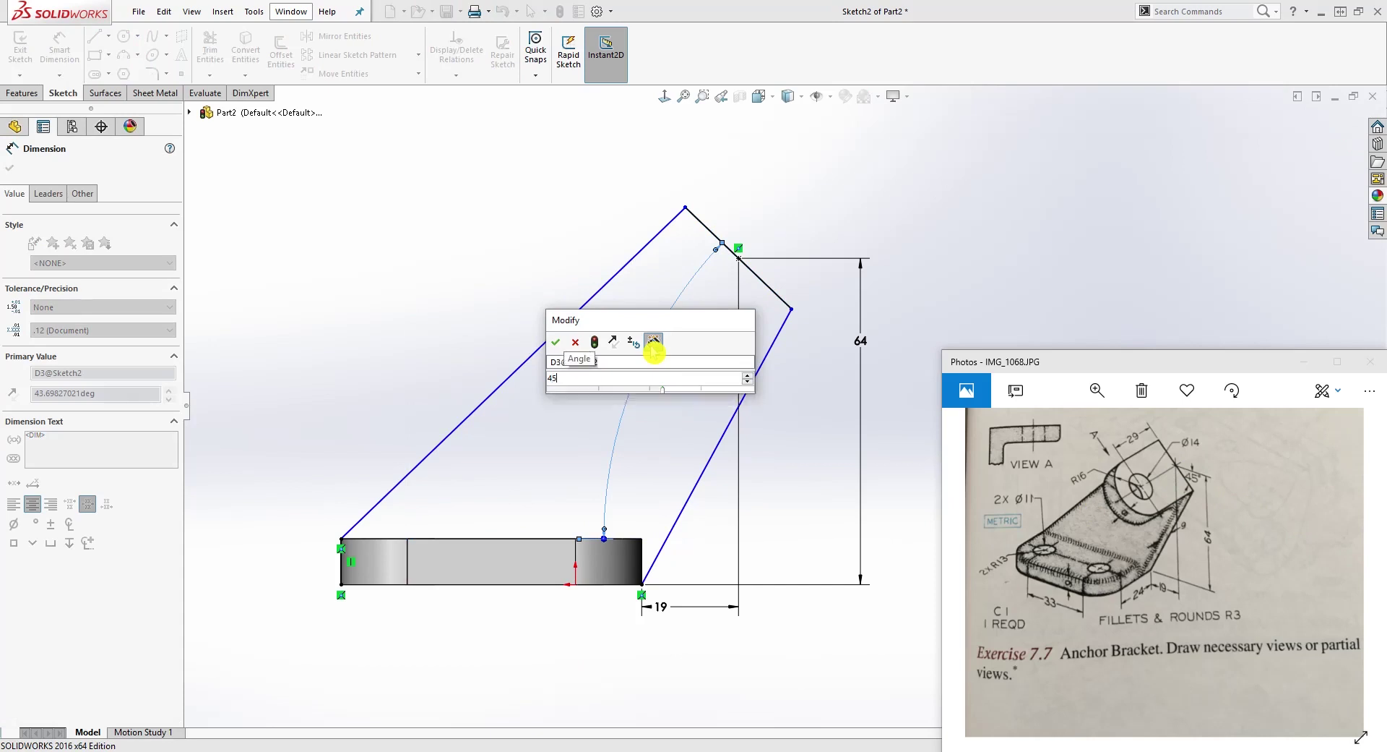
key(Return)
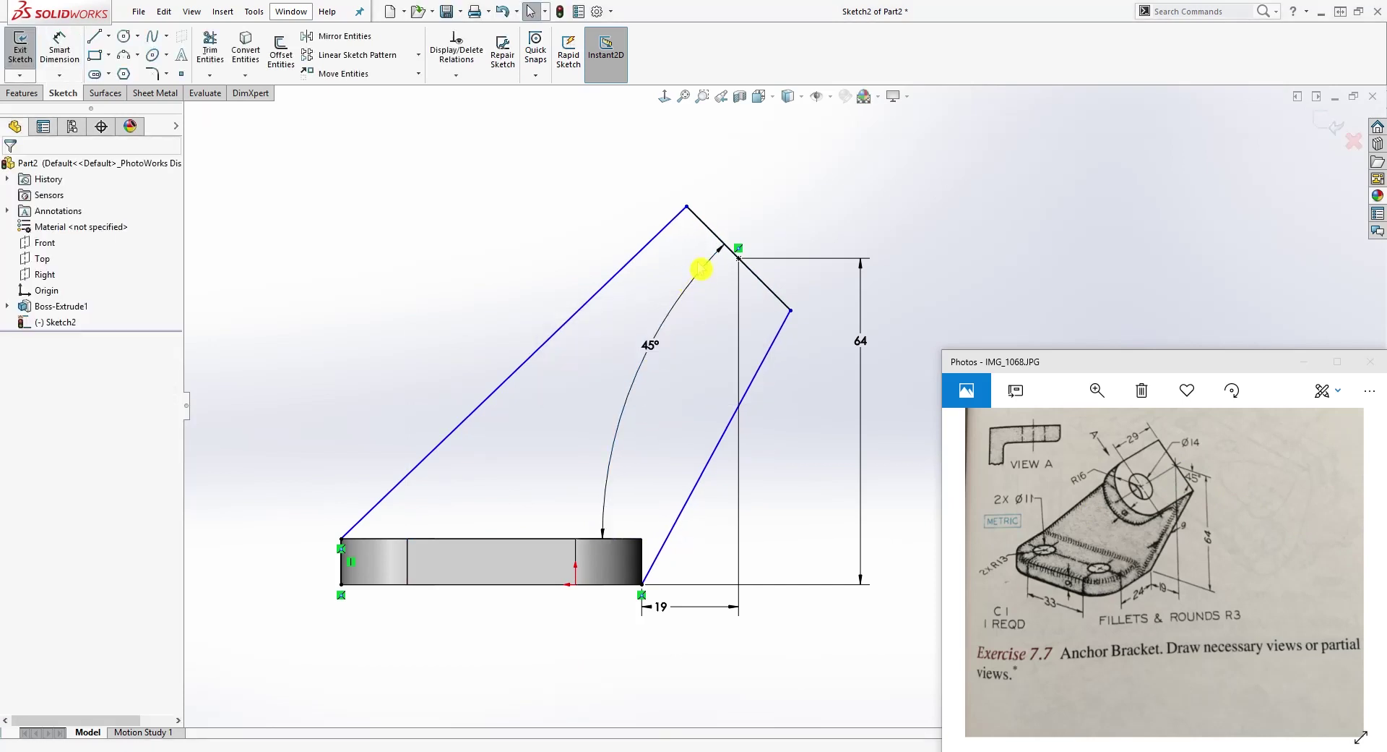
click(736, 279)
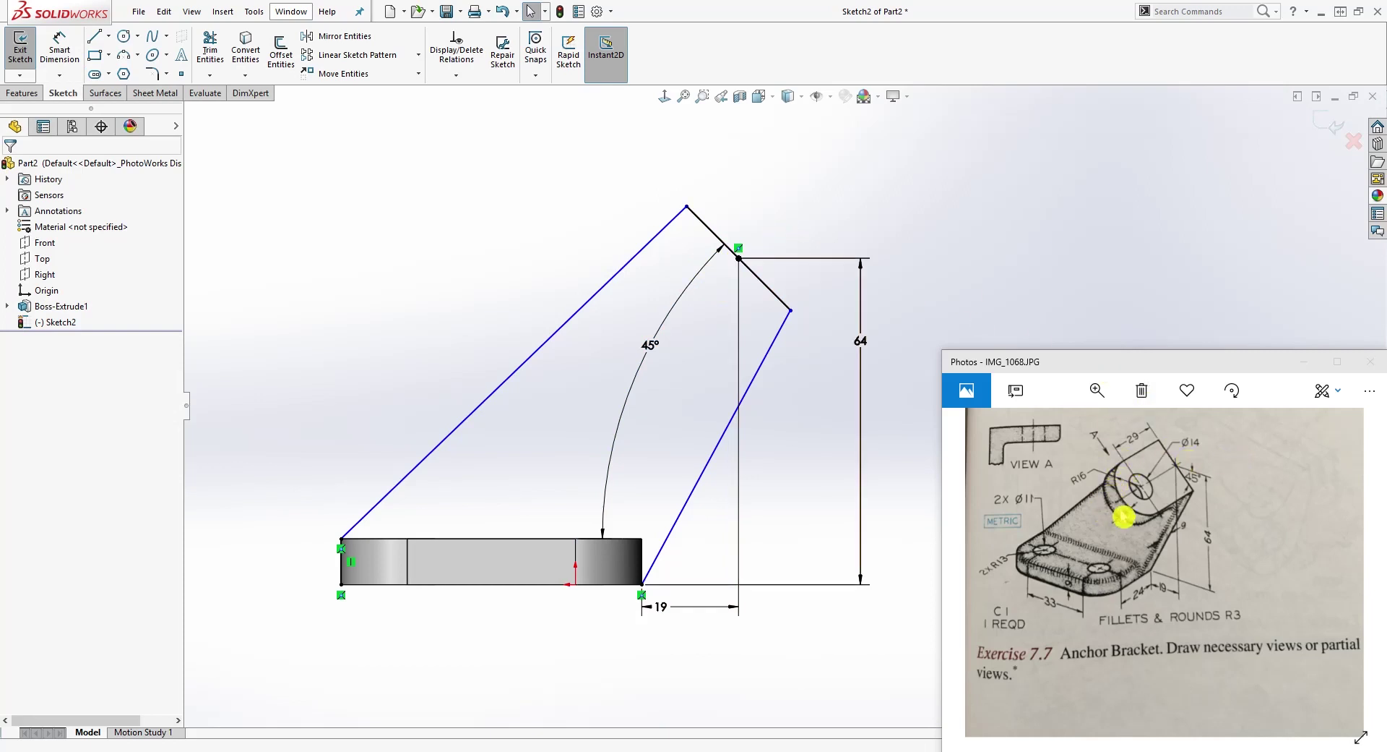
Dimension the upper closing line's length as 32 mm and move the 64 mm height dimension farther from the profile.
click(947, 284)
key(d)
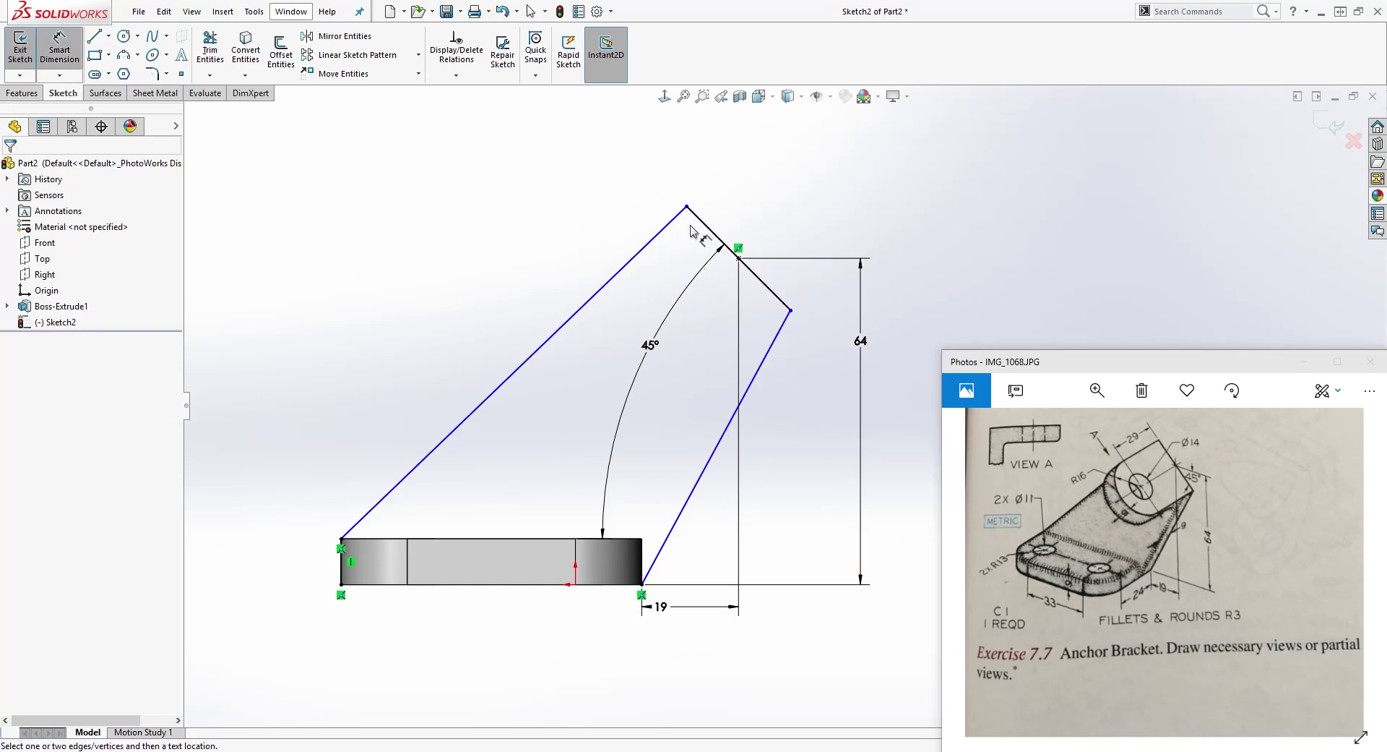
click(707, 228)
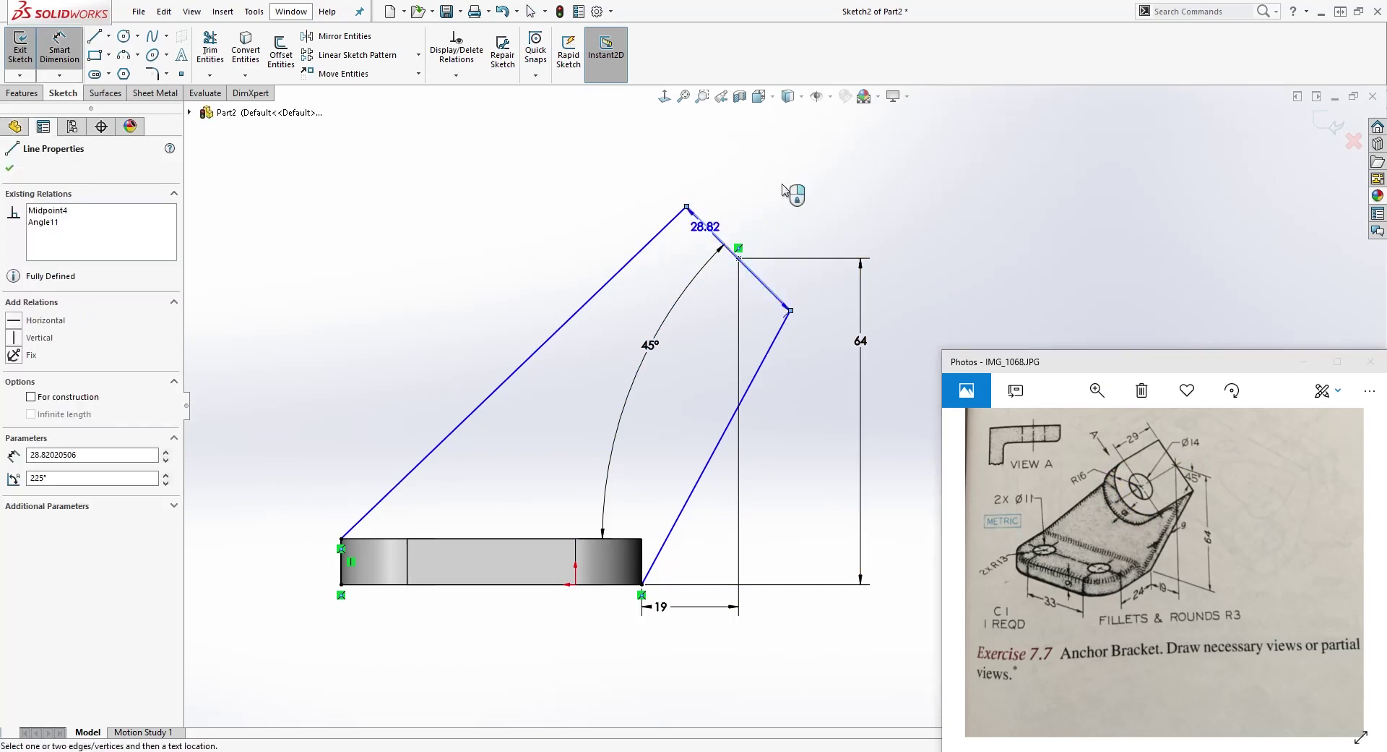
click(813, 154)
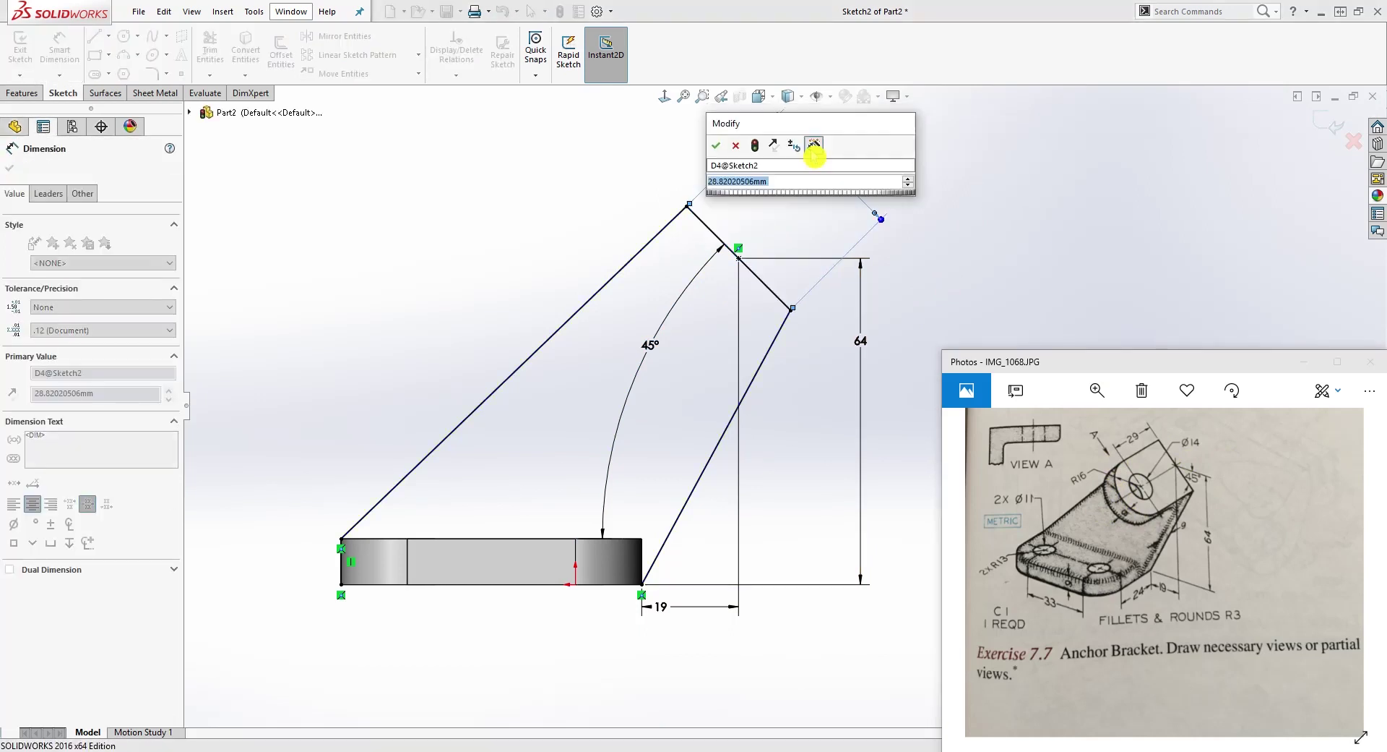
text(32)
key(Return)
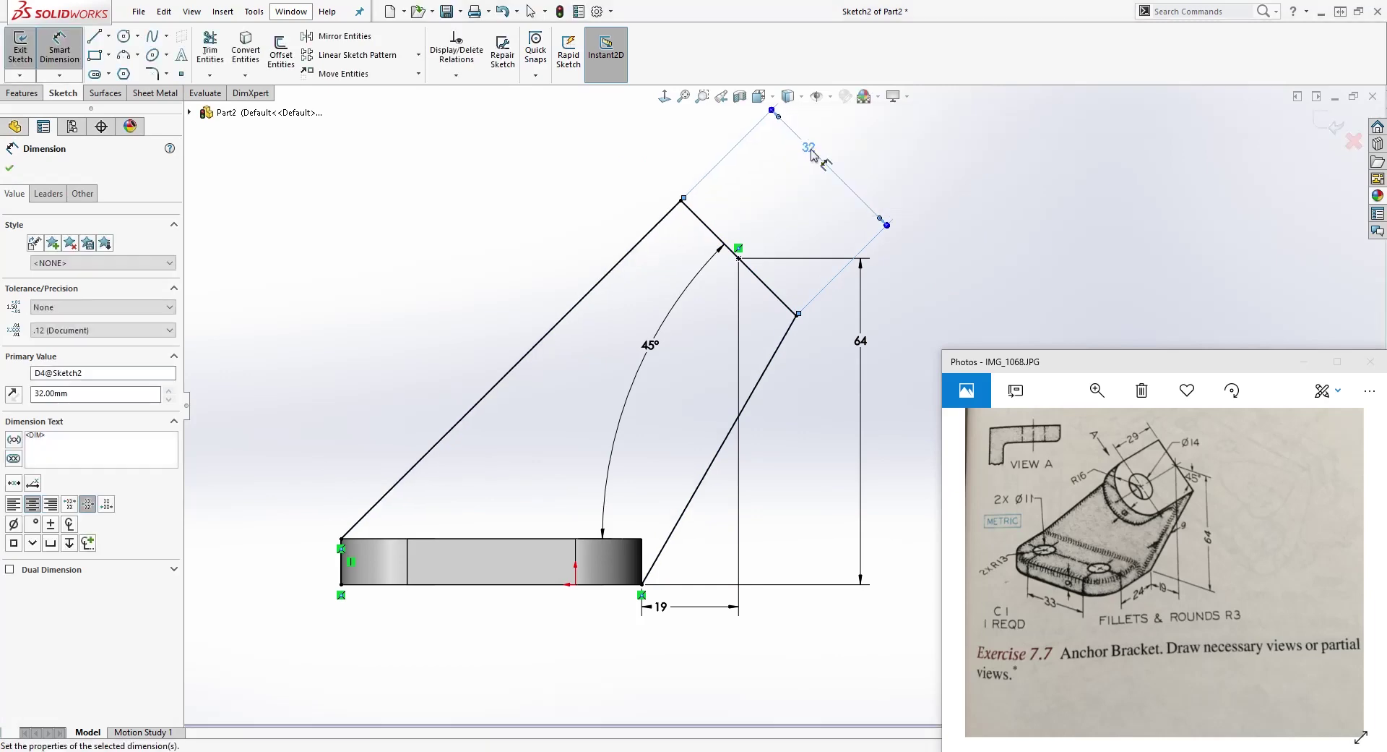
key(Escape)
drag(853, 348, 876, 349)
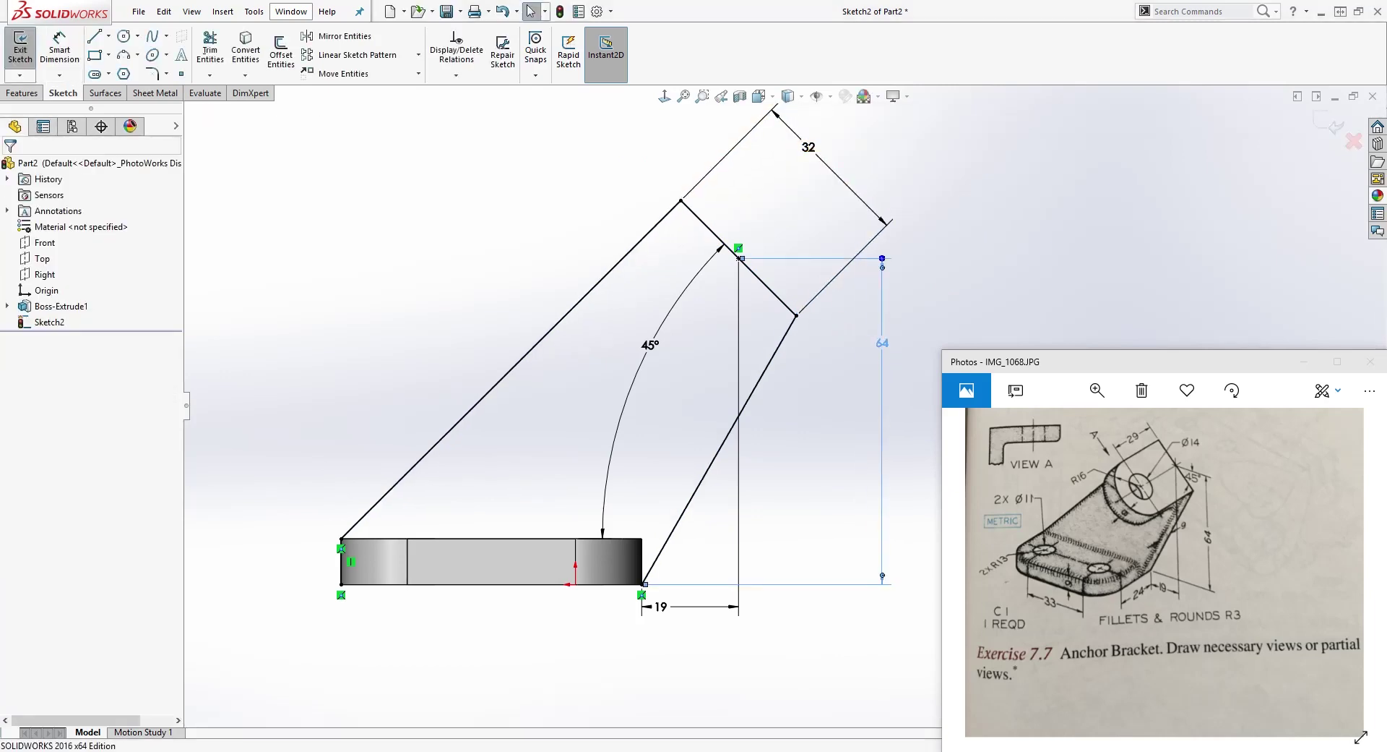
Close the profile with a 59 mm line along the base's bottom edge between the two lower corners.
scroll(1020, 249, up, 2)
scroll(959, 270, down, 1)
click(607, 615)
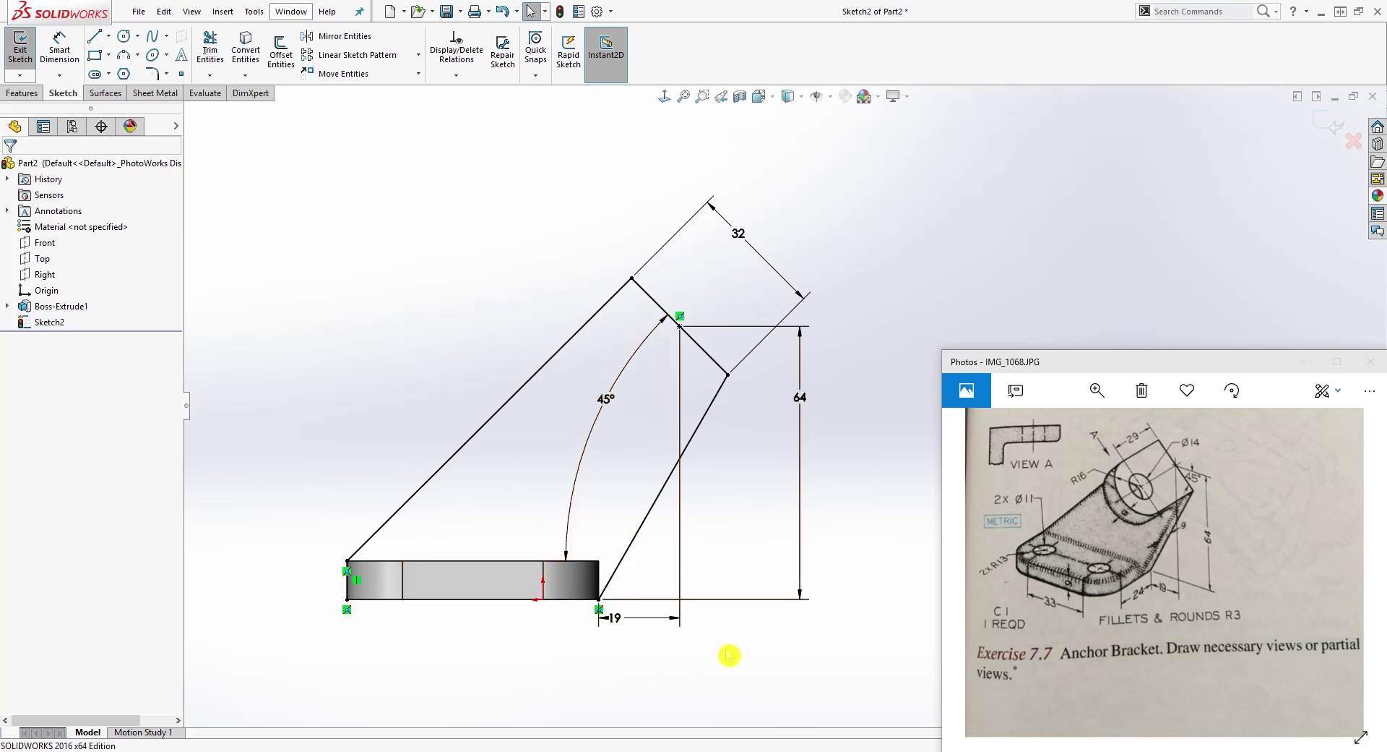
mouse_move(729, 655)
middle_down()
mouse_move(449, 653)
mouse_move(427, 687)
mouse_move(431, 648)
middle_up()
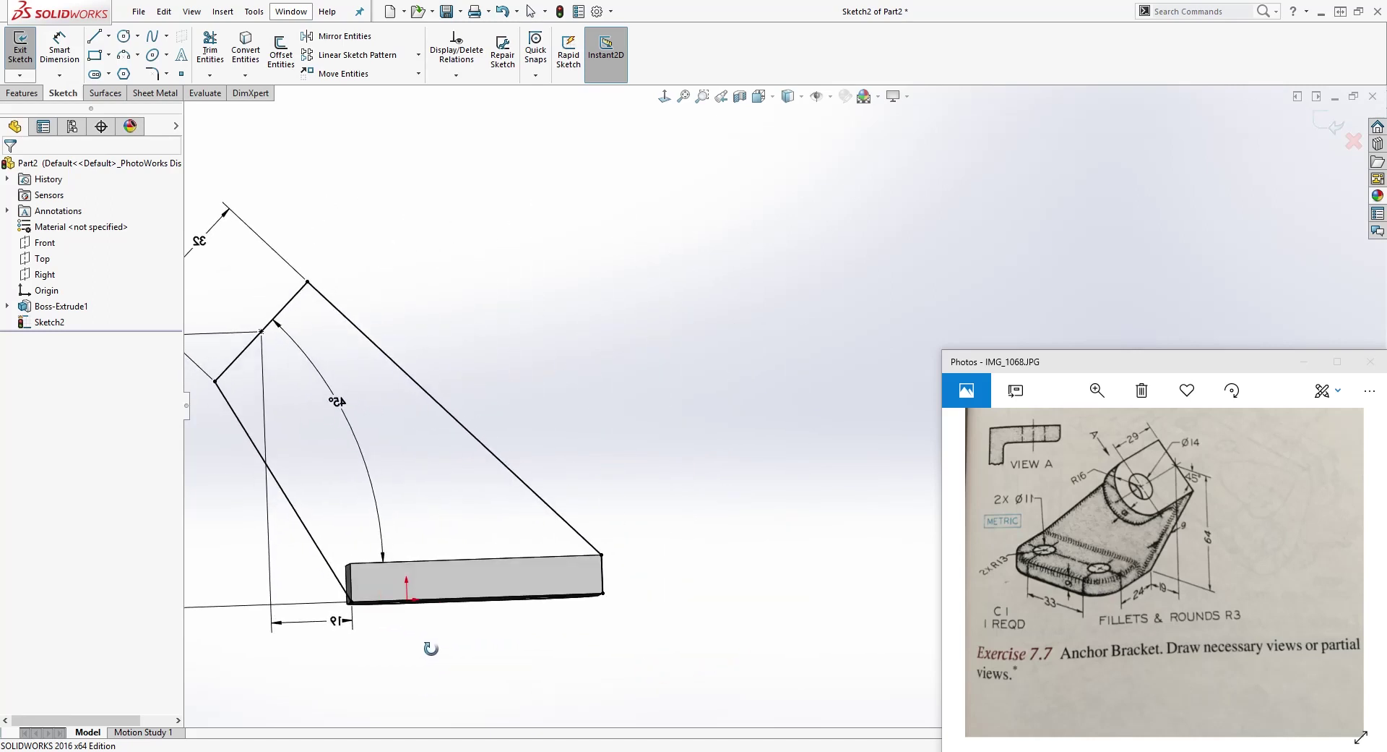
key(l)
scroll(401, 614, down, 3)
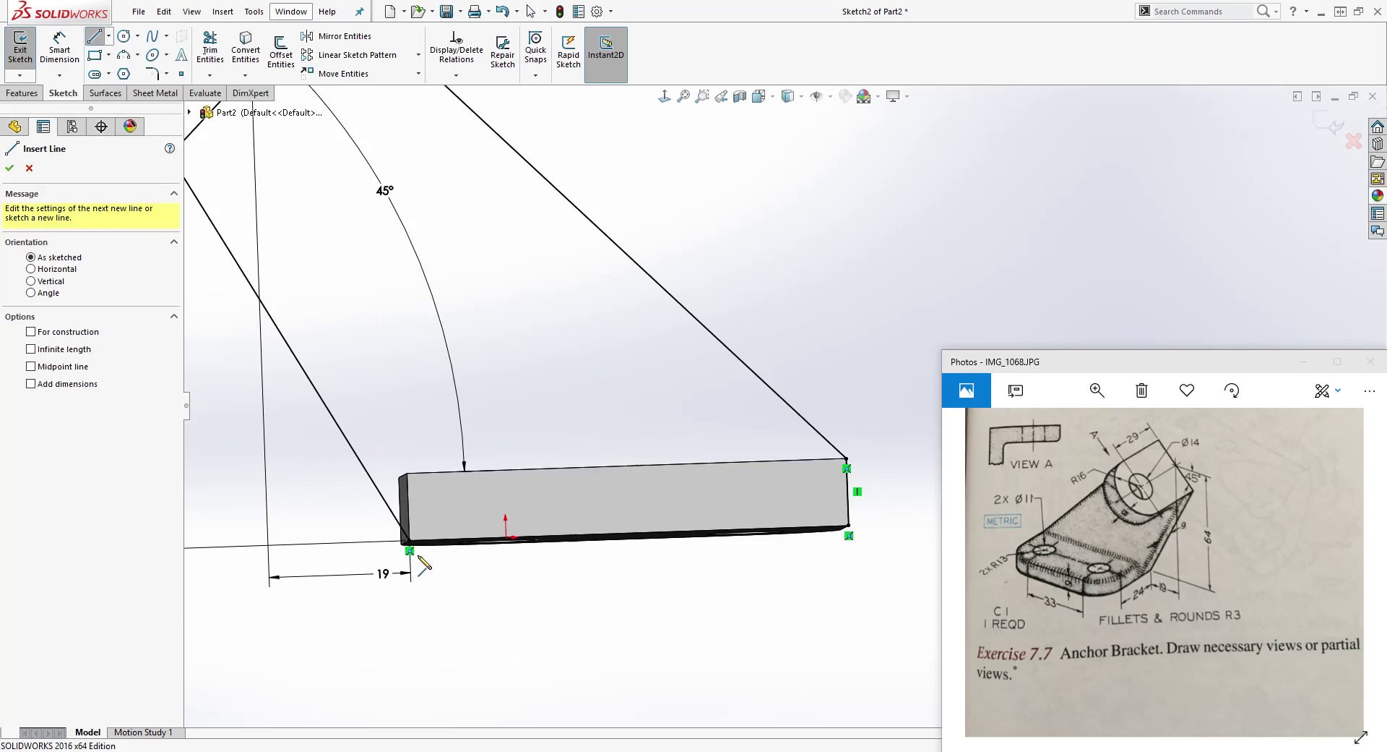
click(410, 550)
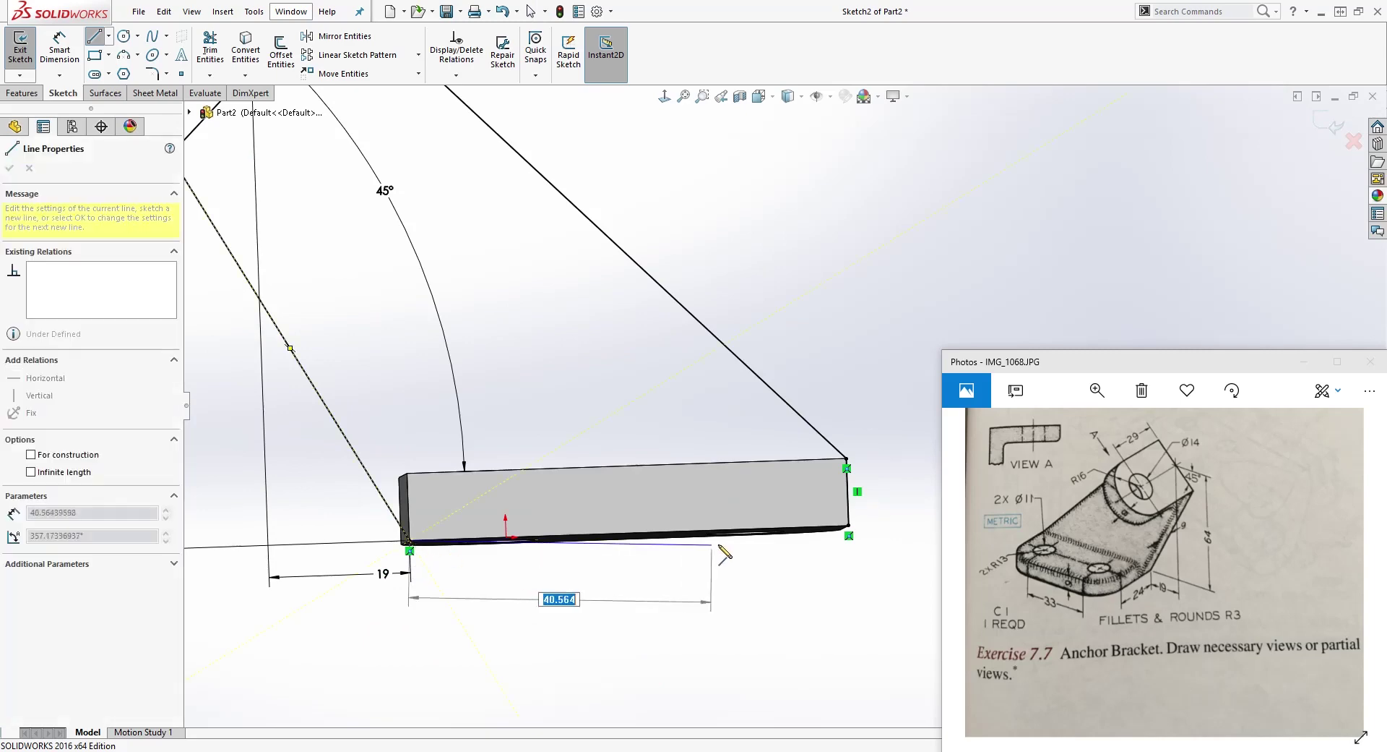
click(849, 527)
key(Escape)
Extrude the closed profile as a 9 mm blind boss, with the direction reversed over the base and the result merged.
mouse_move(781, 425)
middle_down()
mouse_move(758, 432)
mouse_move(821, 384)
mouse_move(683, 383)
mouse_move(462, 430)
mouse_move(415, 517)
middle_up()
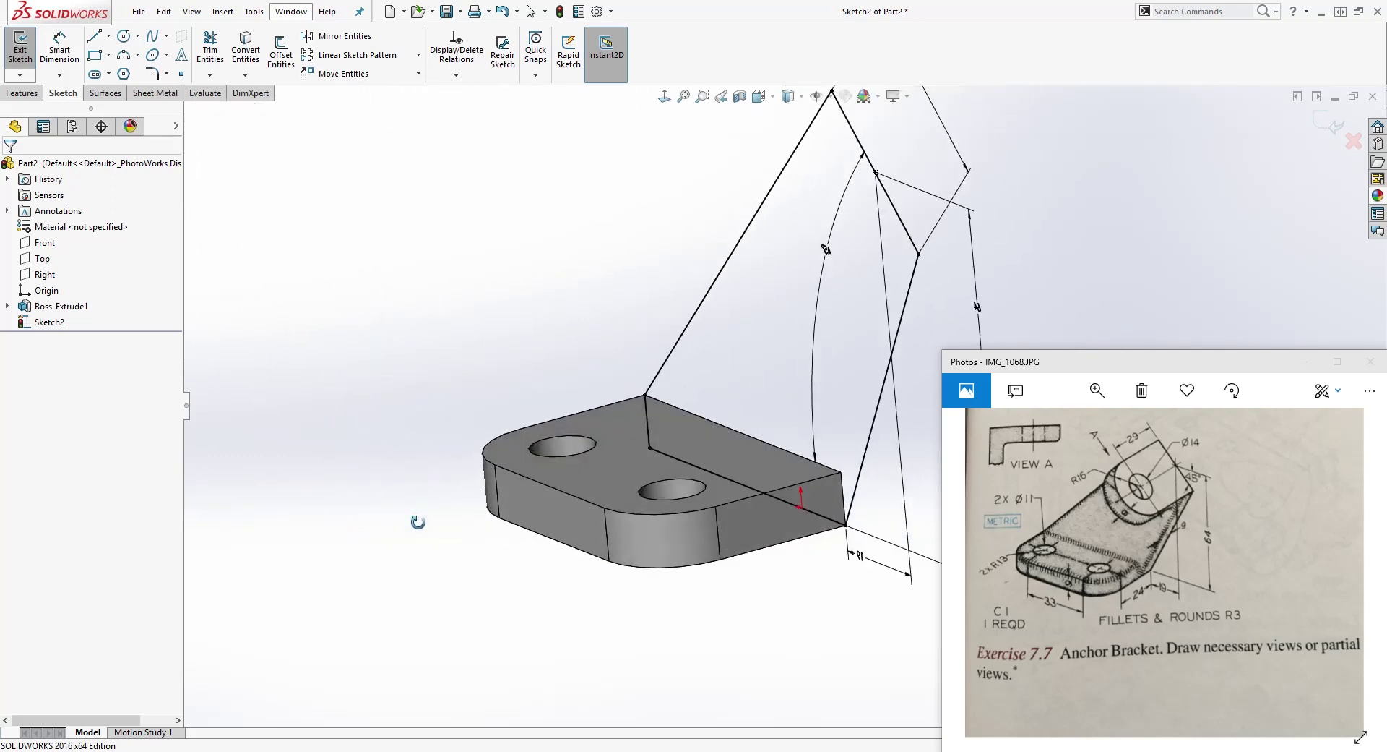
click(27, 93)
click(33, 59)
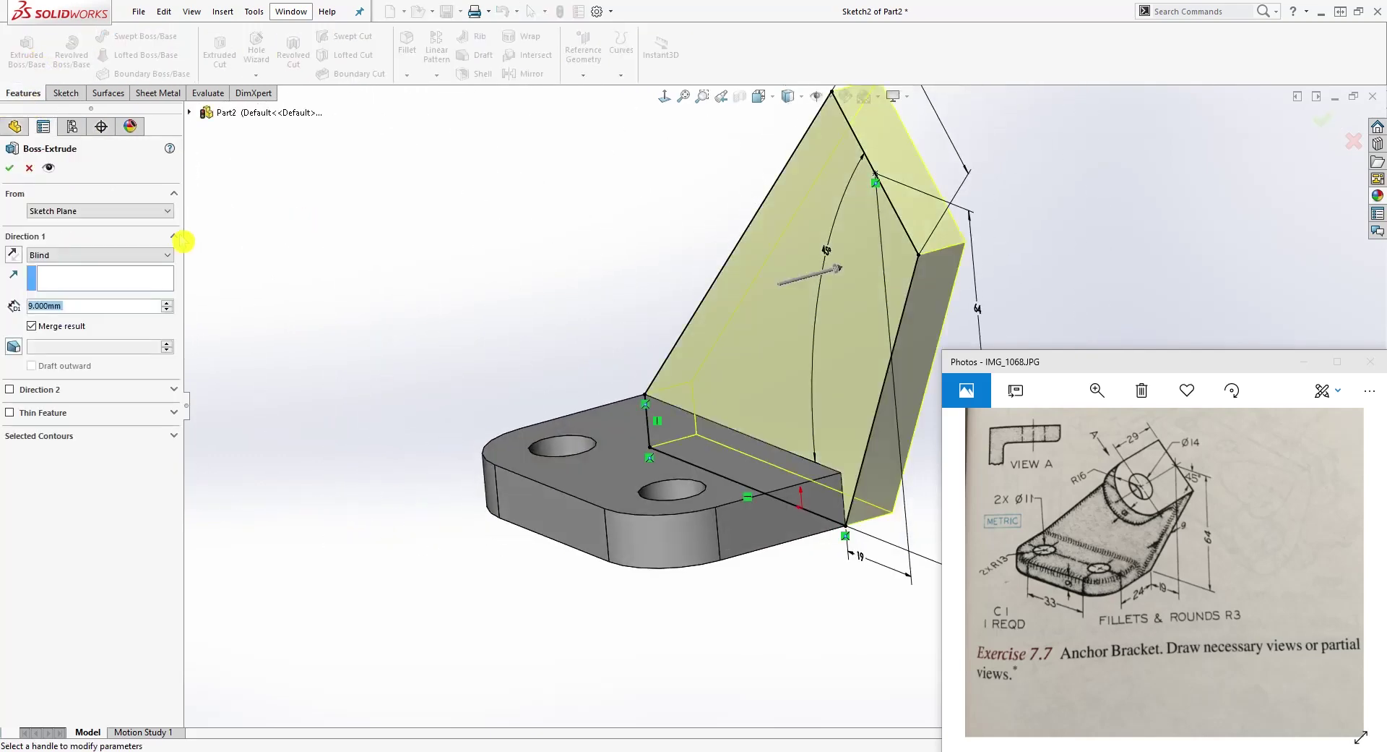
click(14, 255)
middle_drag(627, 540, 643, 568)
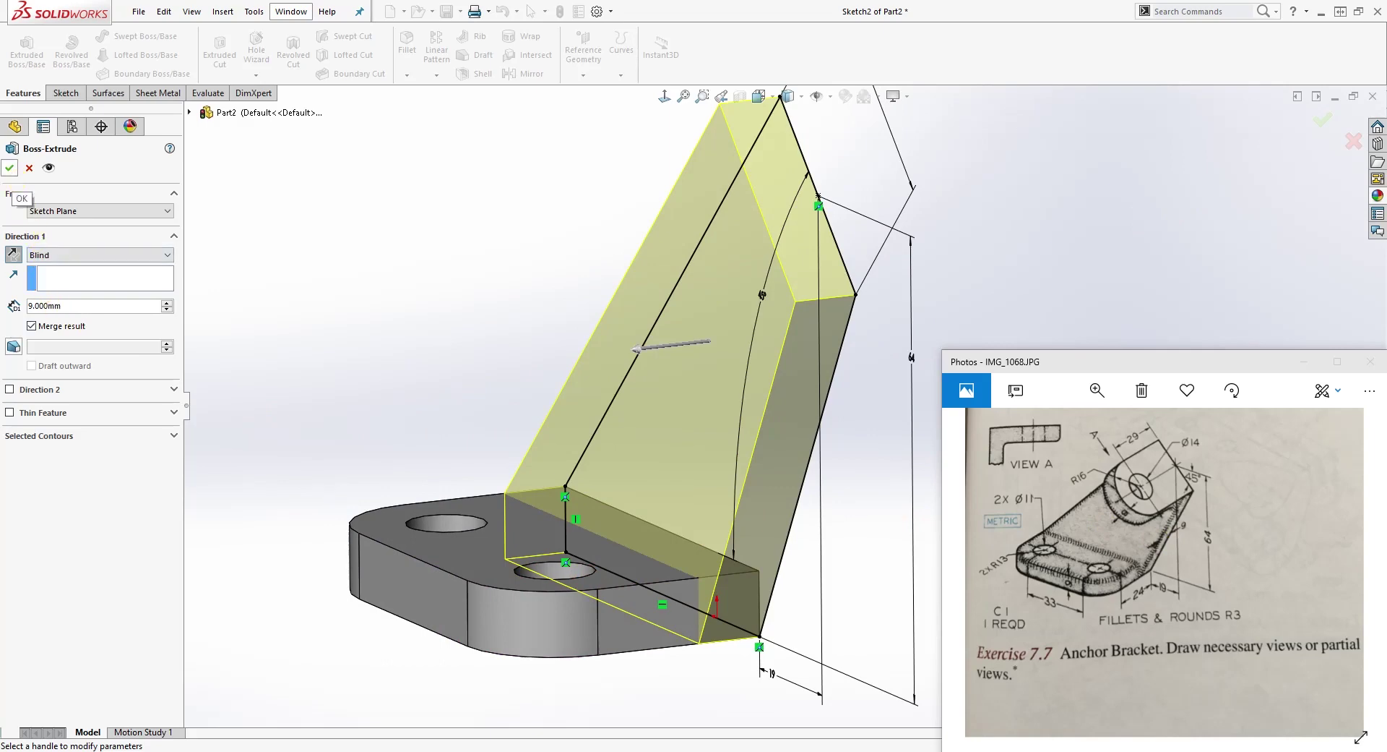
click(9, 167)
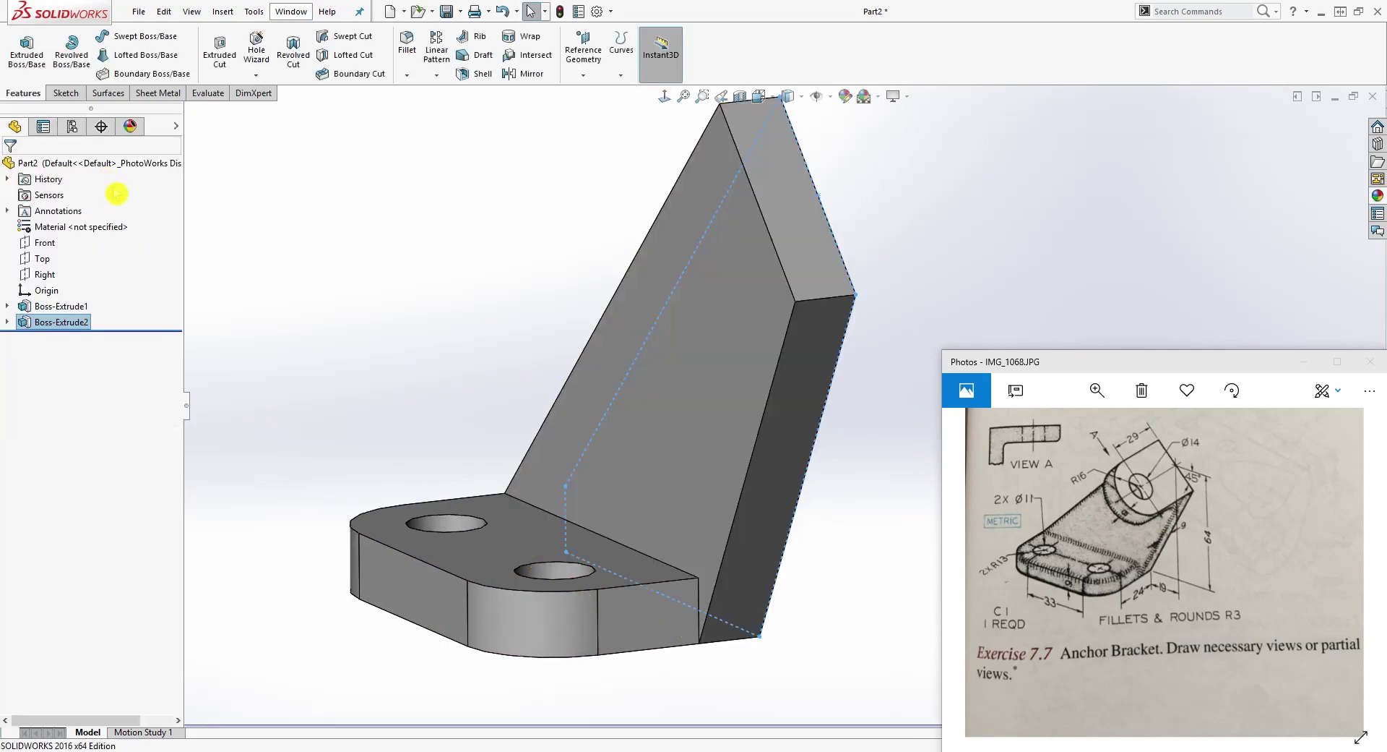
Start a new sketch on the slanted upright's 45-degree upper end face.
key(f)
click(781, 247)
middle_drag(780, 248, 609, 516)
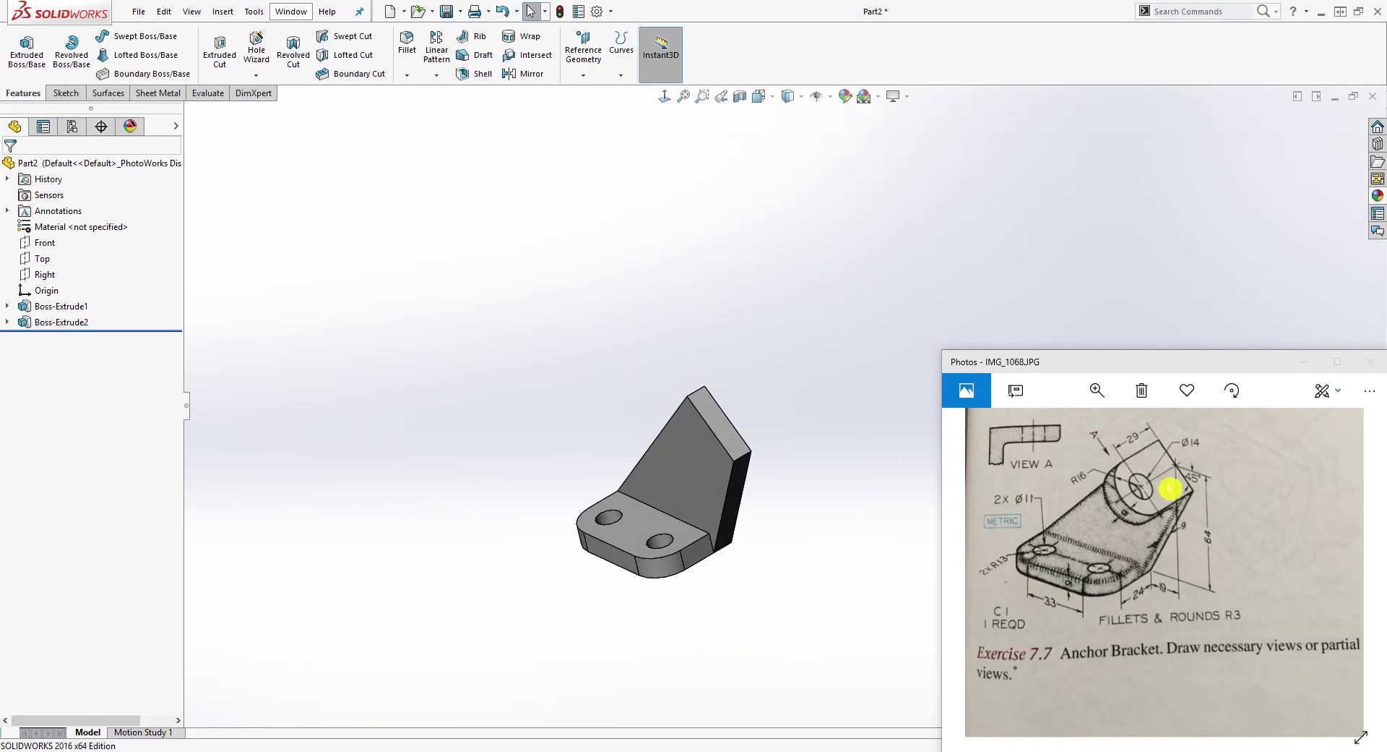
scroll(750, 483, down, 1)
click(708, 394)
scroll(781, 364, down, 2)
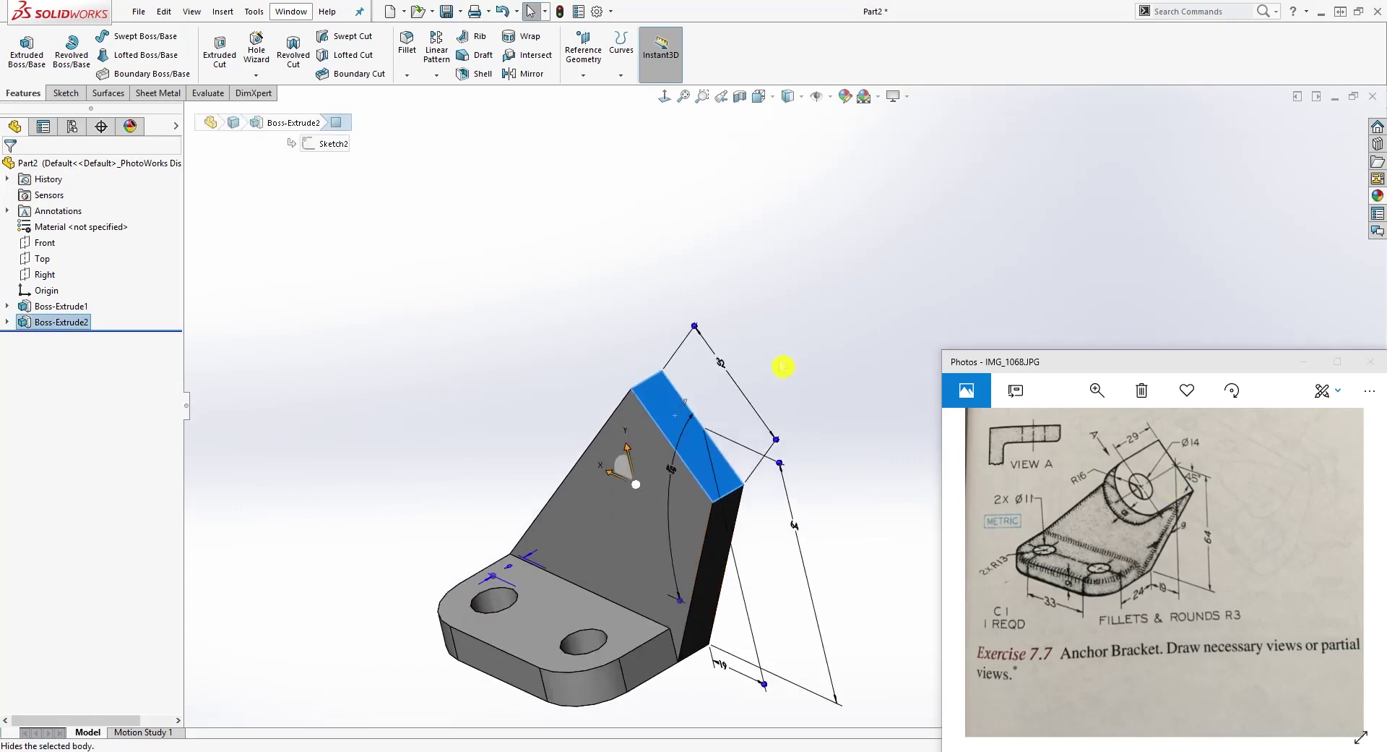
middle_drag(538, 472, 627, 394)
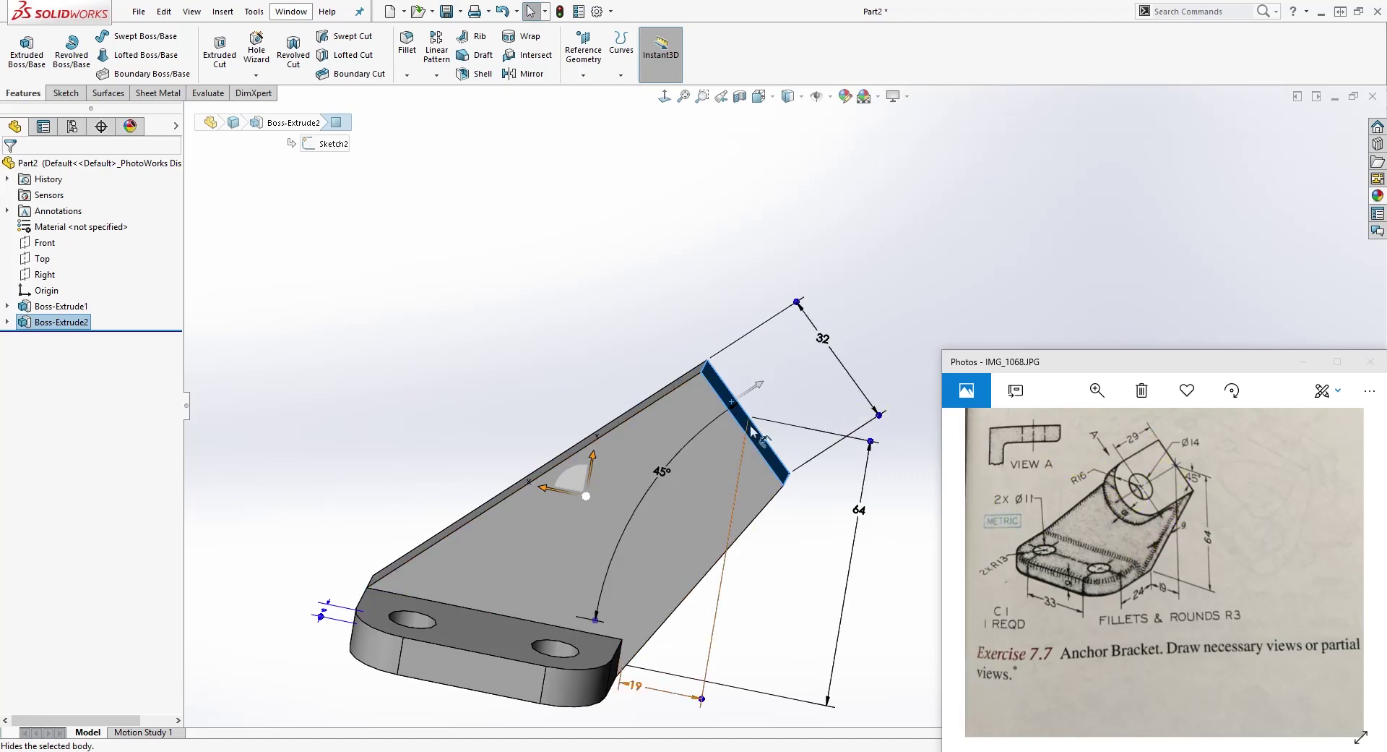
middle_drag(740, 445, 644, 414)
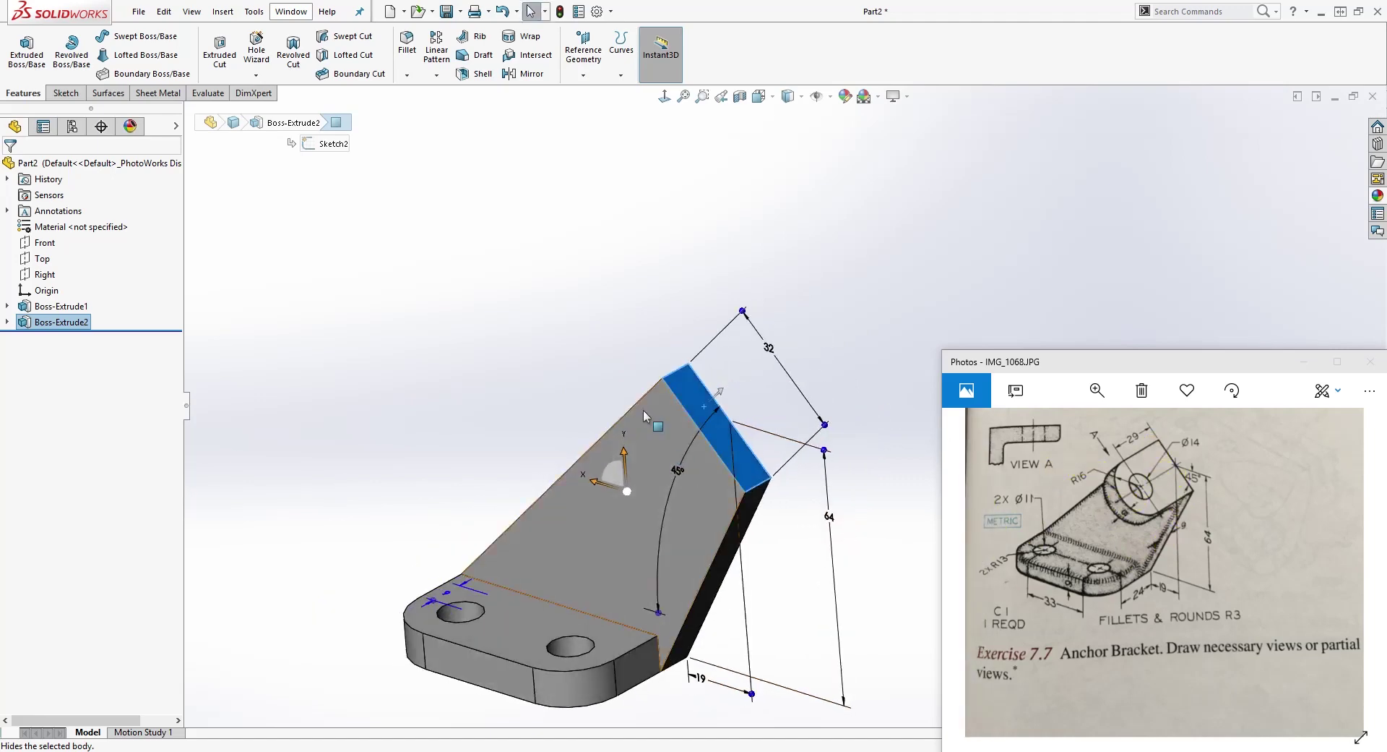
click(66, 92)
click(21, 49)
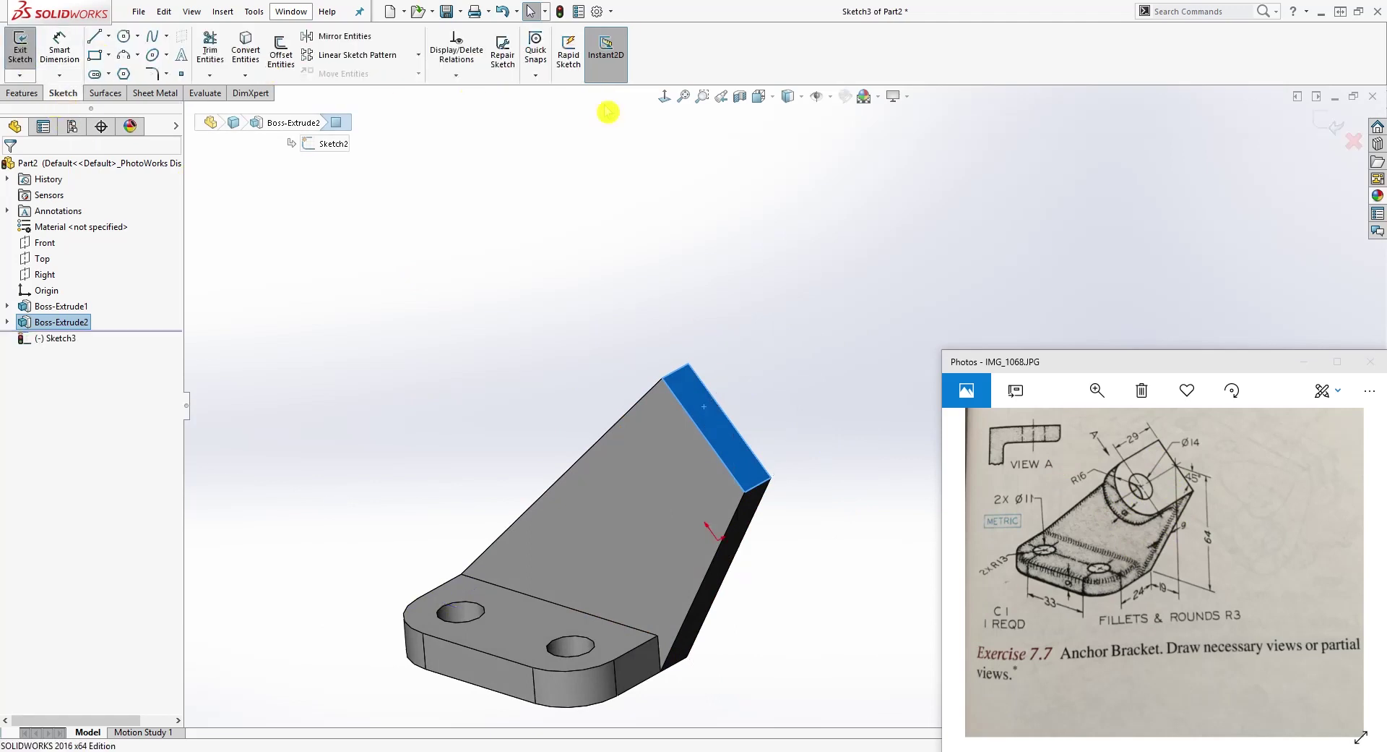
Sketch a circle of about 15 mm radius beside the end face, centred at about X -23.1, Y 21.2 mm.
click(665, 97)
scroll(1109, 145, down, 2)
scroll(795, 405, up, 4)
click(793, 607)
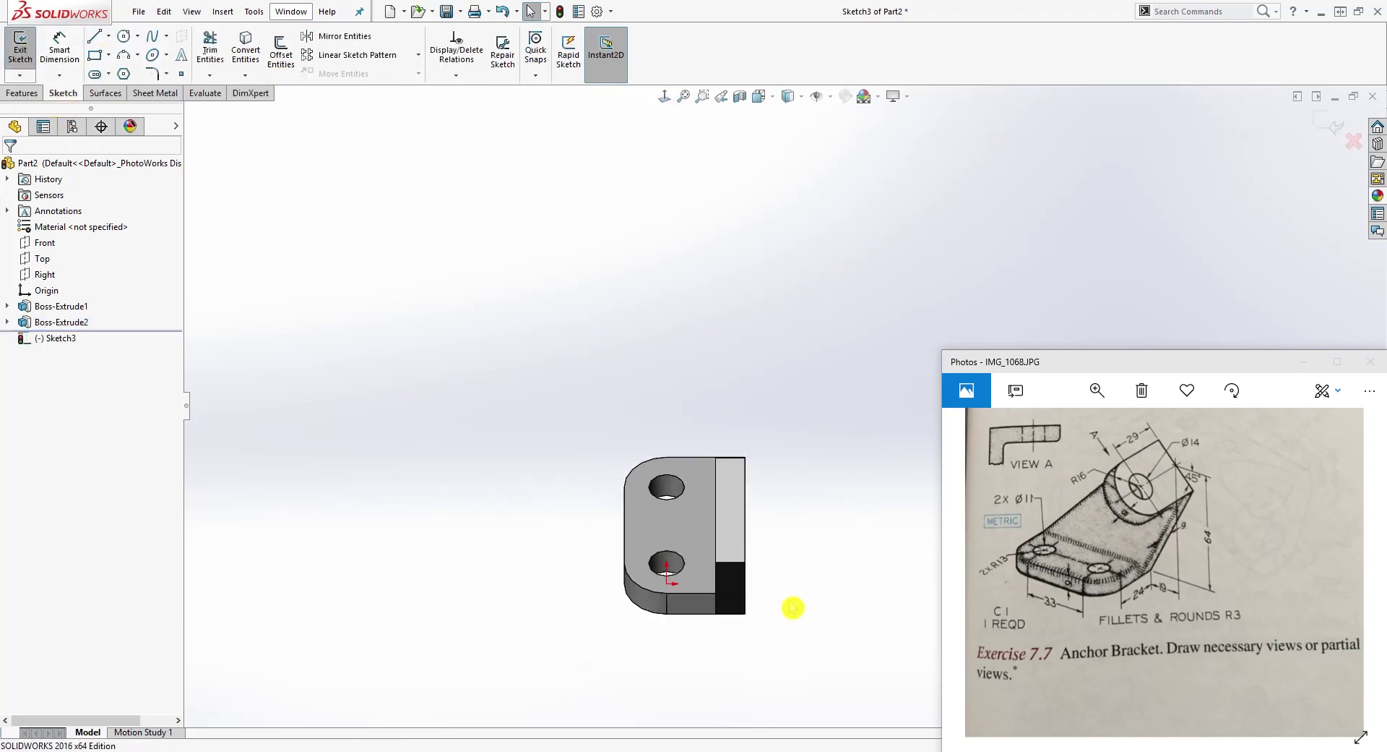
scroll(799, 605, down, 2)
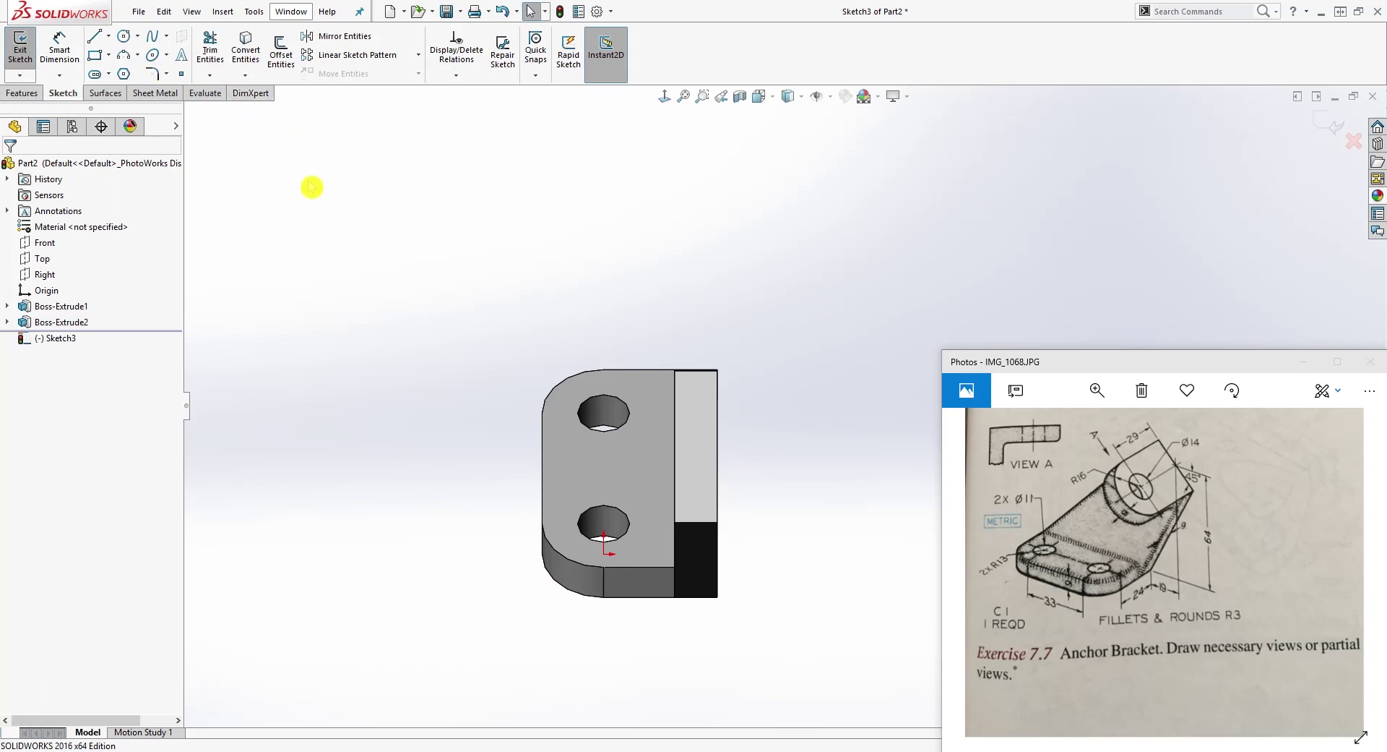
click(124, 36)
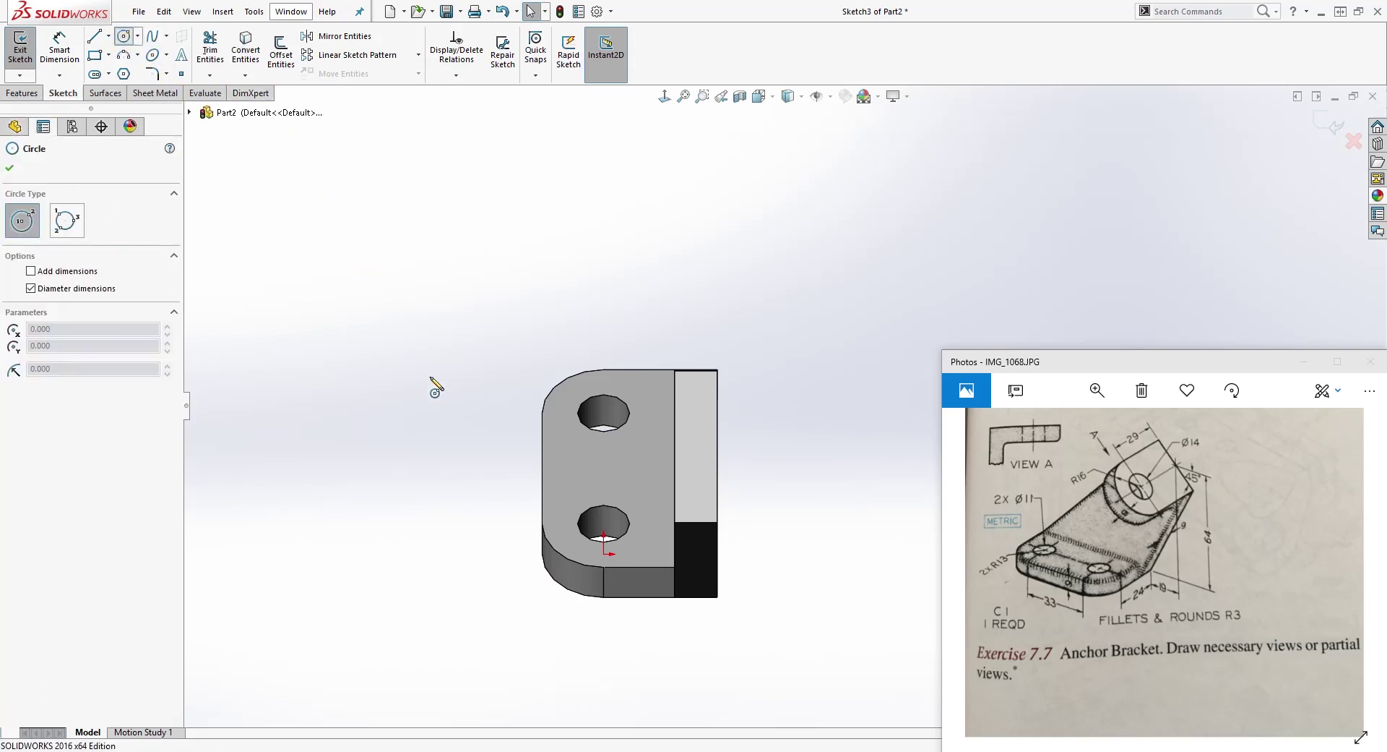
click(479, 420)
click(540, 384)
key(Escape)
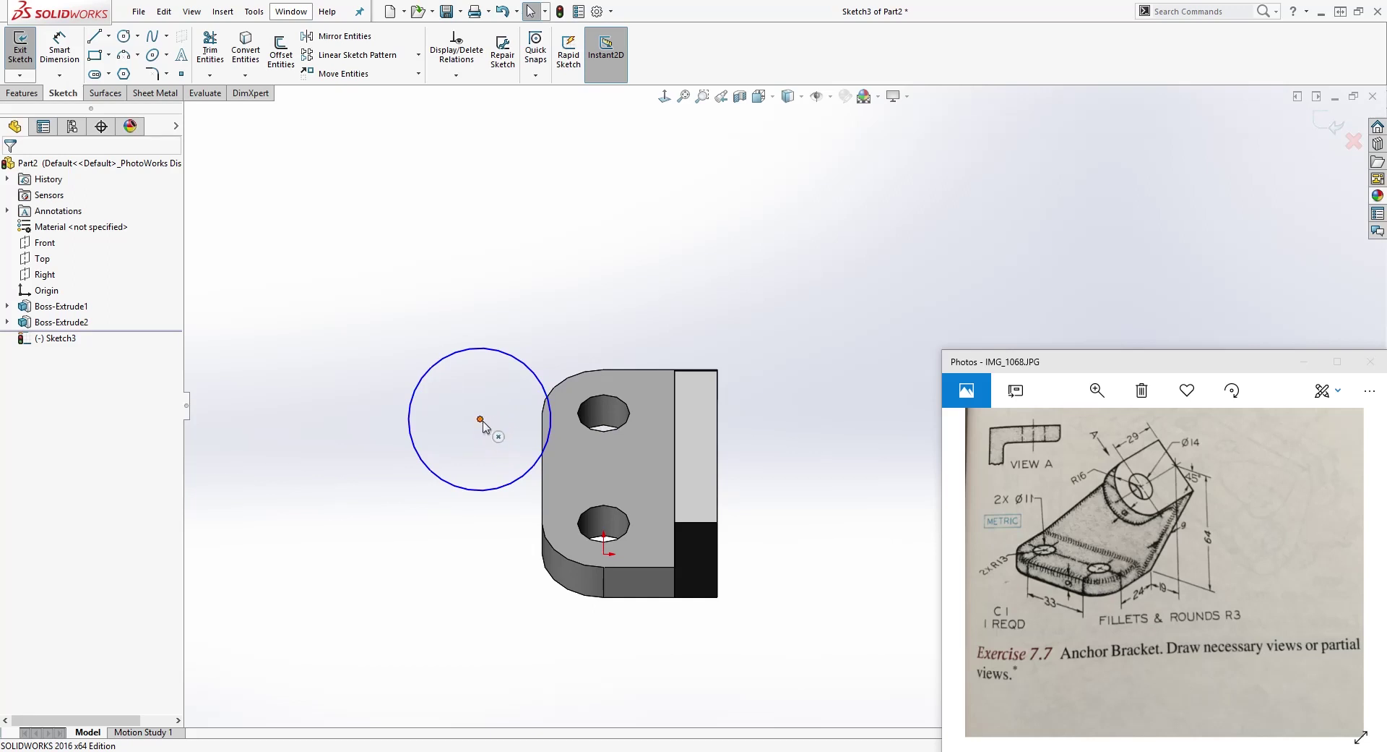
drag(480, 419, 494, 453)
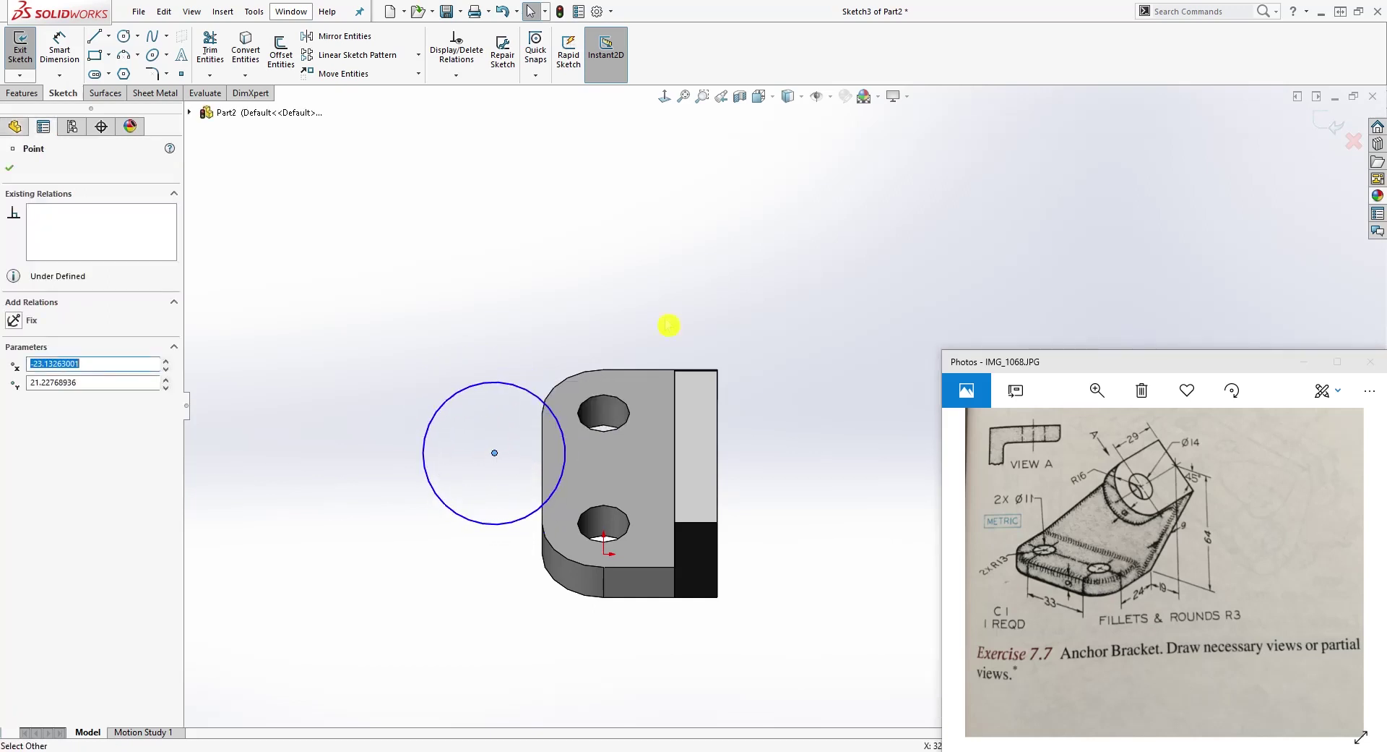
Draw horizontal lines about 82 mm and 88 mm long from the end face's two outer corners past the circle.
key(l)
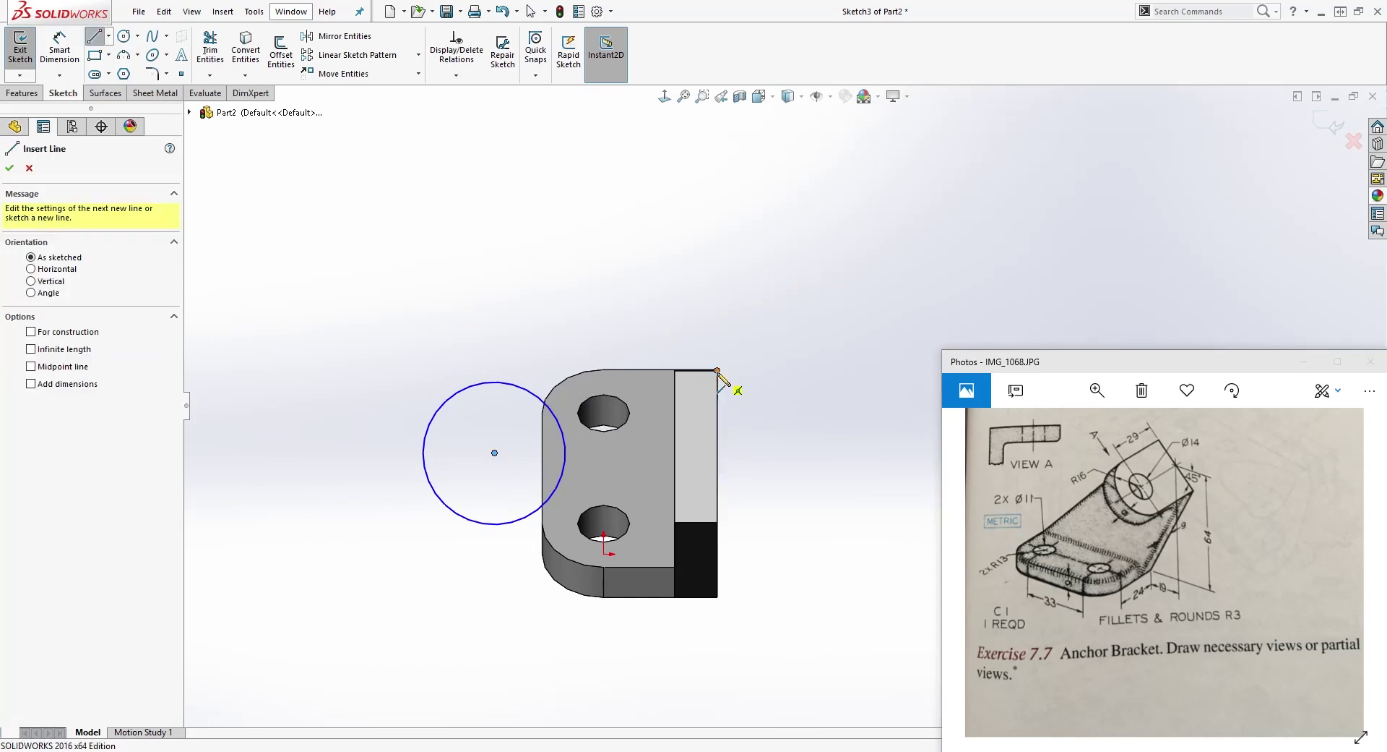
mouse_move(717, 370)
mouse_down()
mouse_move(331, 387)
mouse_move(331, 372)
mouse_up()
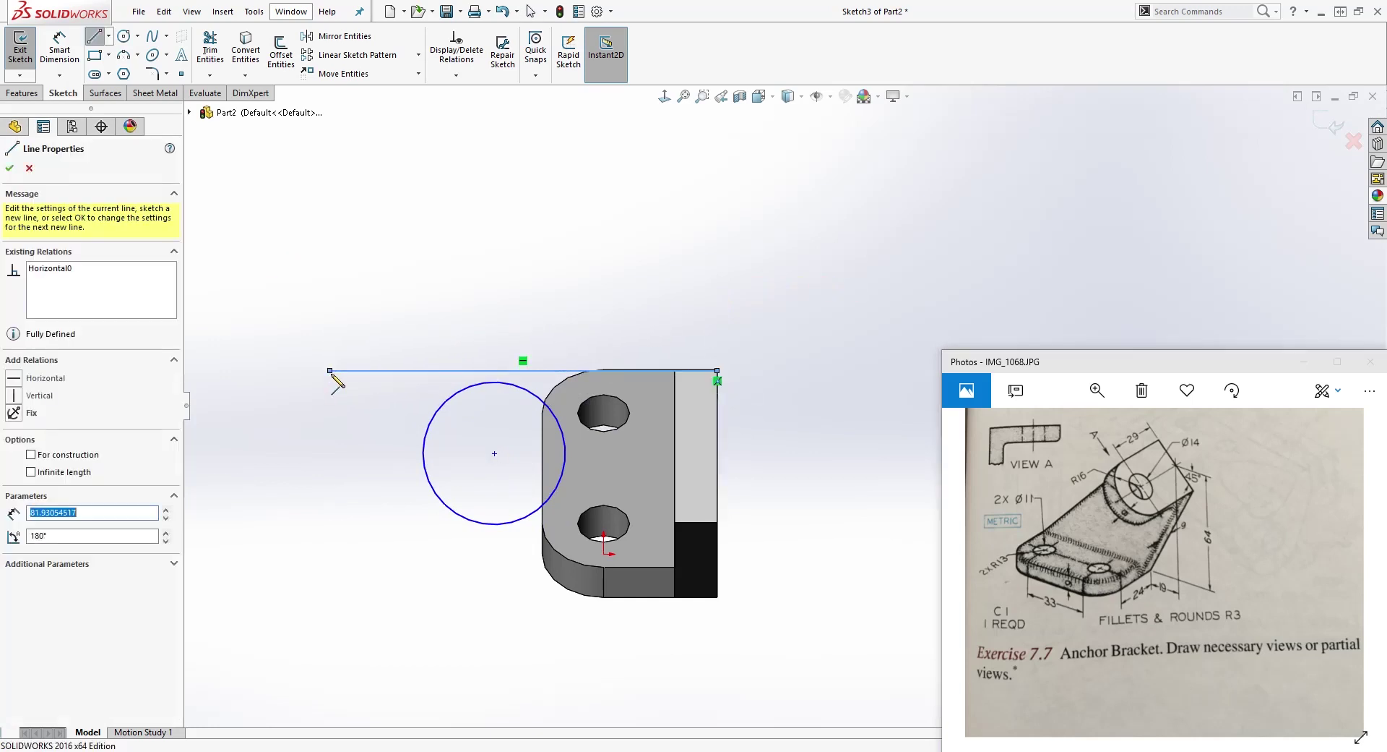
key(Escape)
key(l)
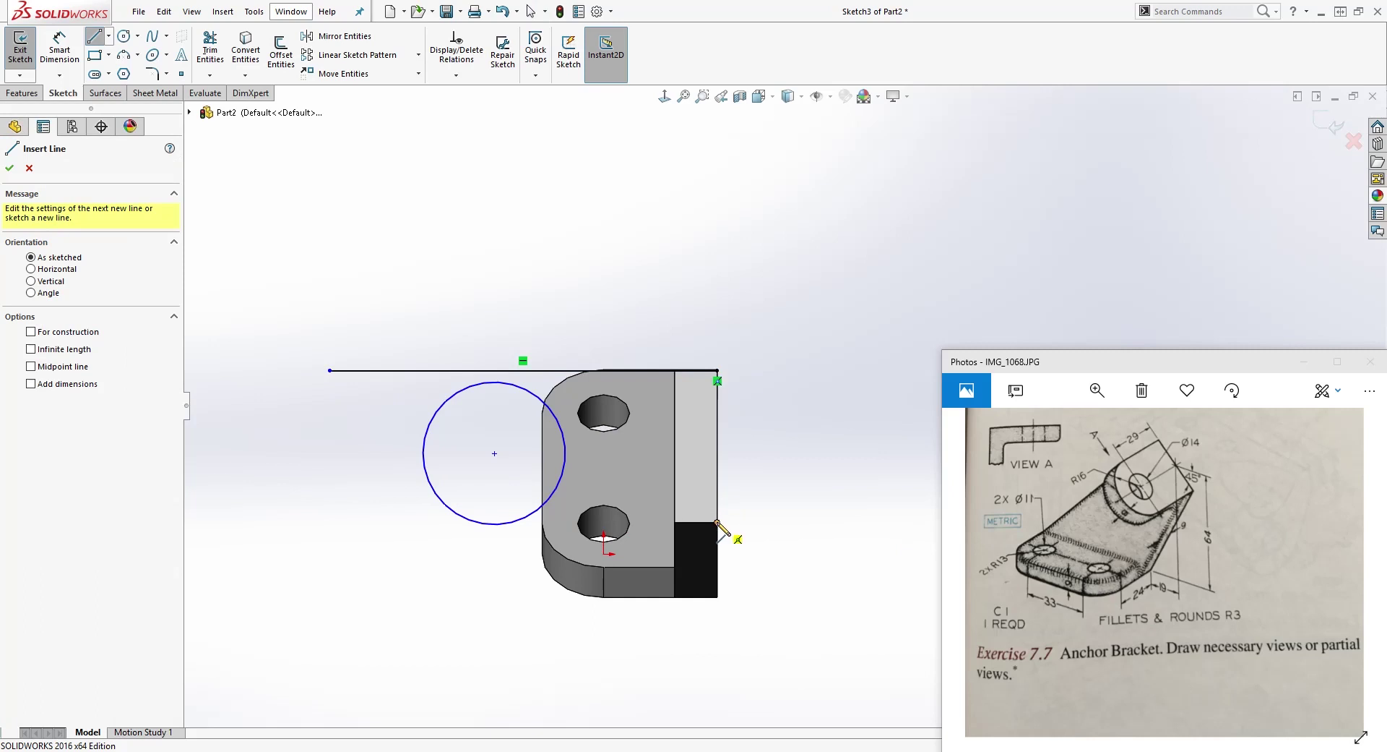
mouse_move(717, 522)
mouse_down()
mouse_move(310, 517)
mouse_move(301, 535)
mouse_move(299, 522)
mouse_up()
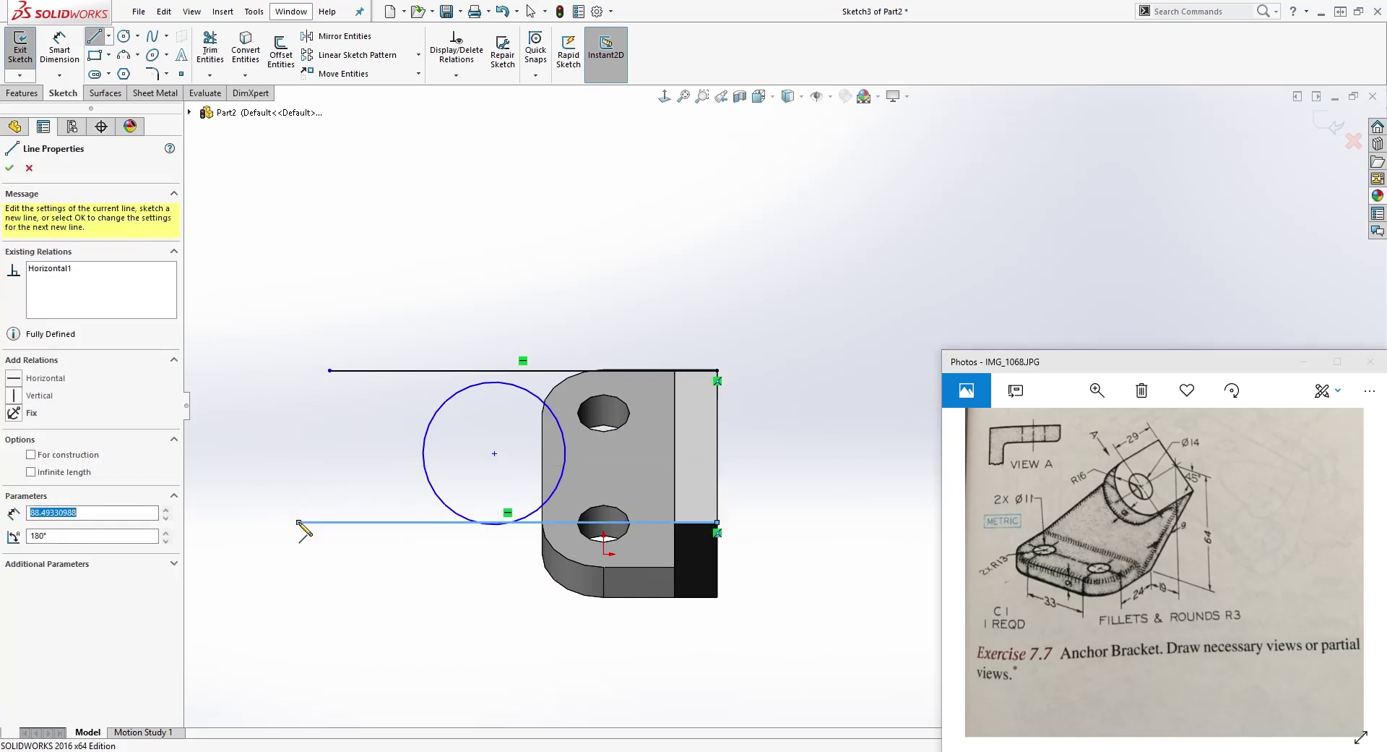
key(Escape)
Join the two horizontal lines with a vertical line along the end face's outer edge.
click(494, 453)
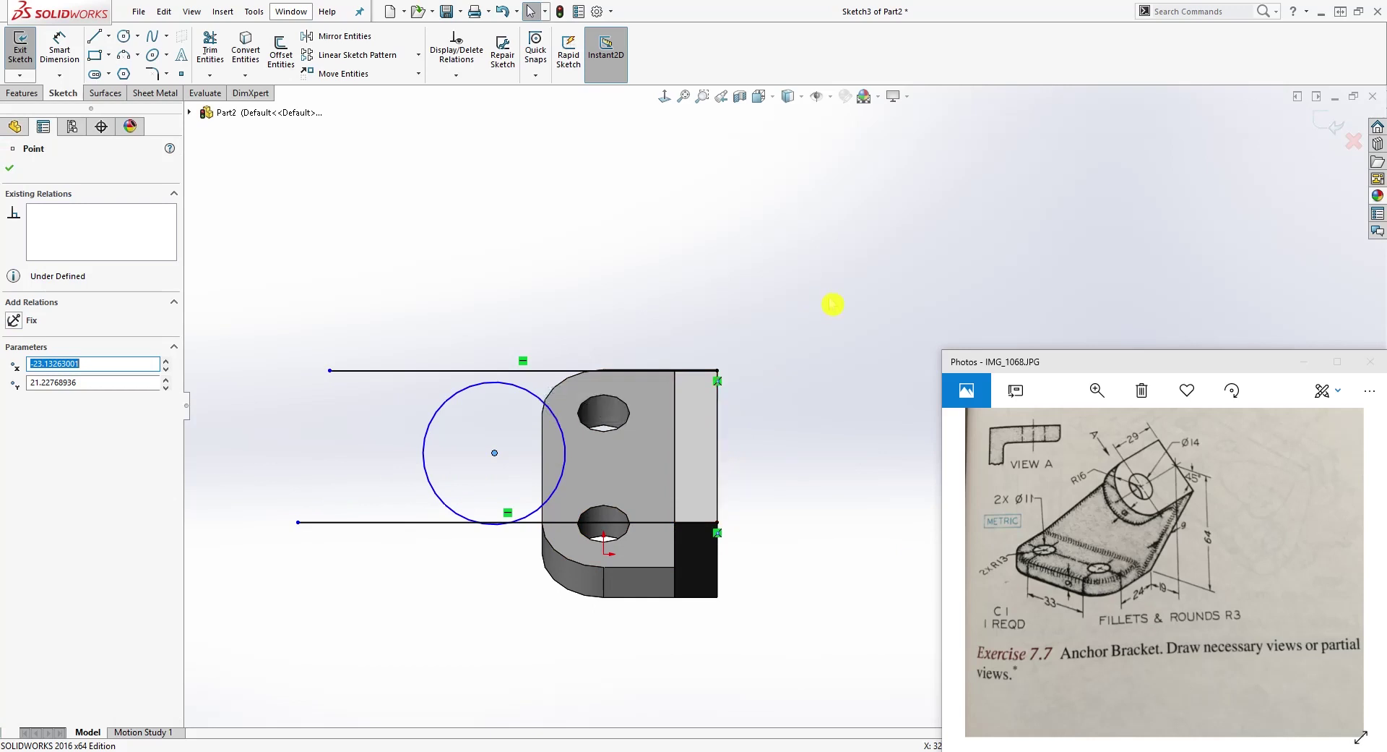
key(Escape)
key(l)
drag(717, 371, 717, 522)
key(Escape)
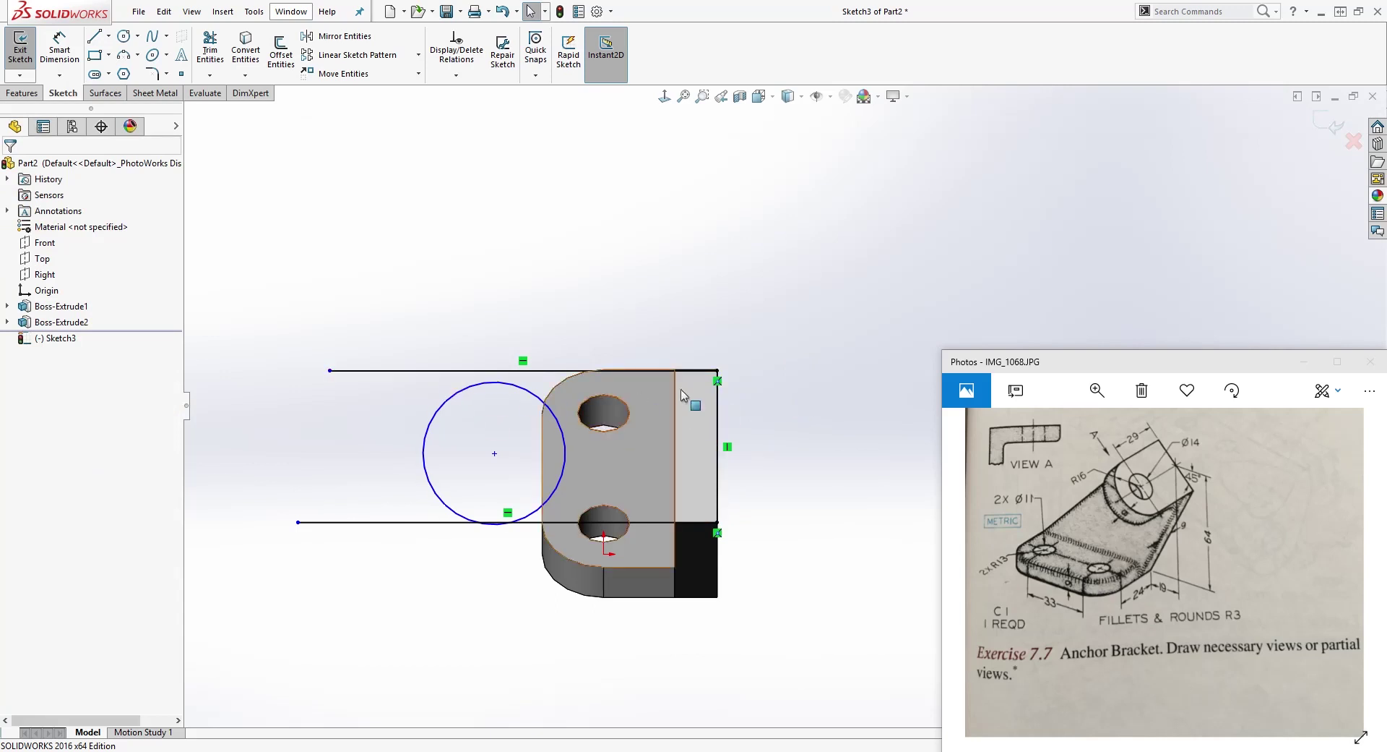
Make the circle tangent to both the upper and the lower horizontal line.
click(489, 383)
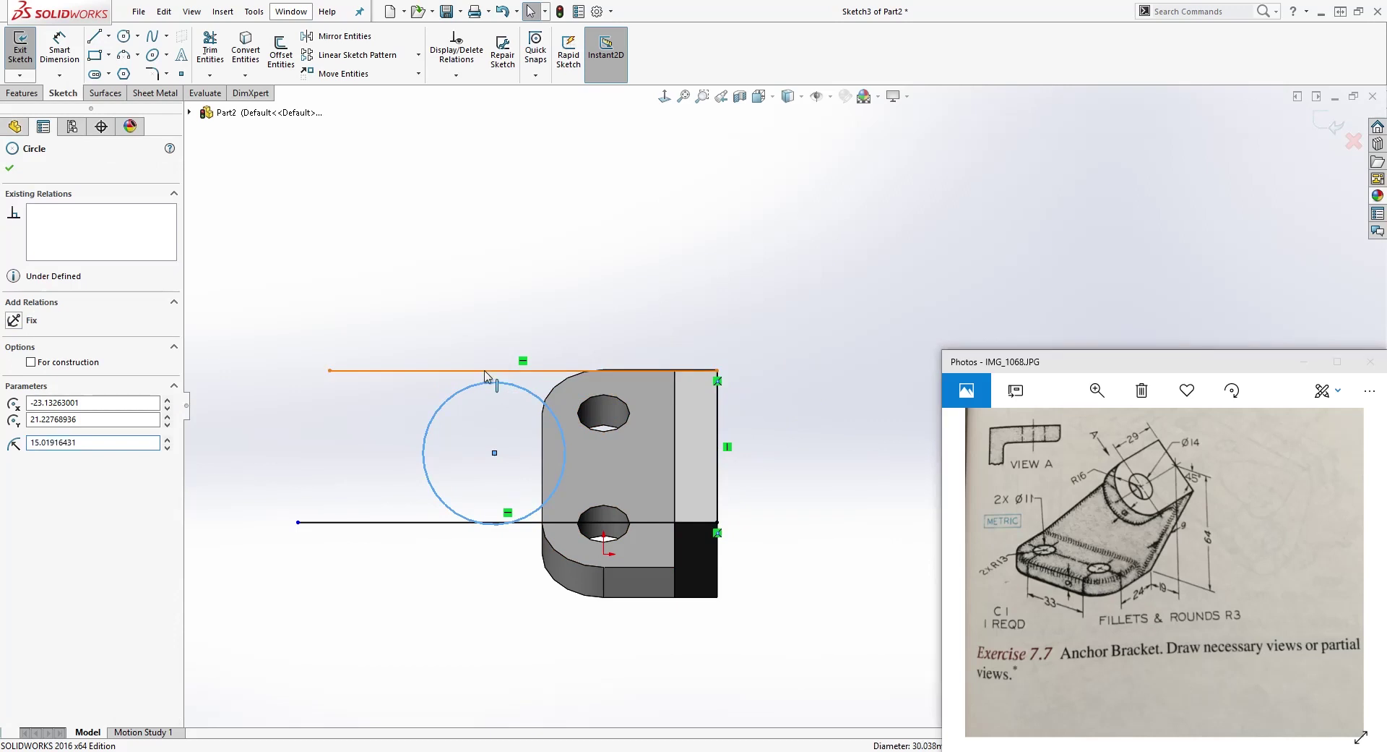
ctrl+click(462, 370)
click(13, 402)
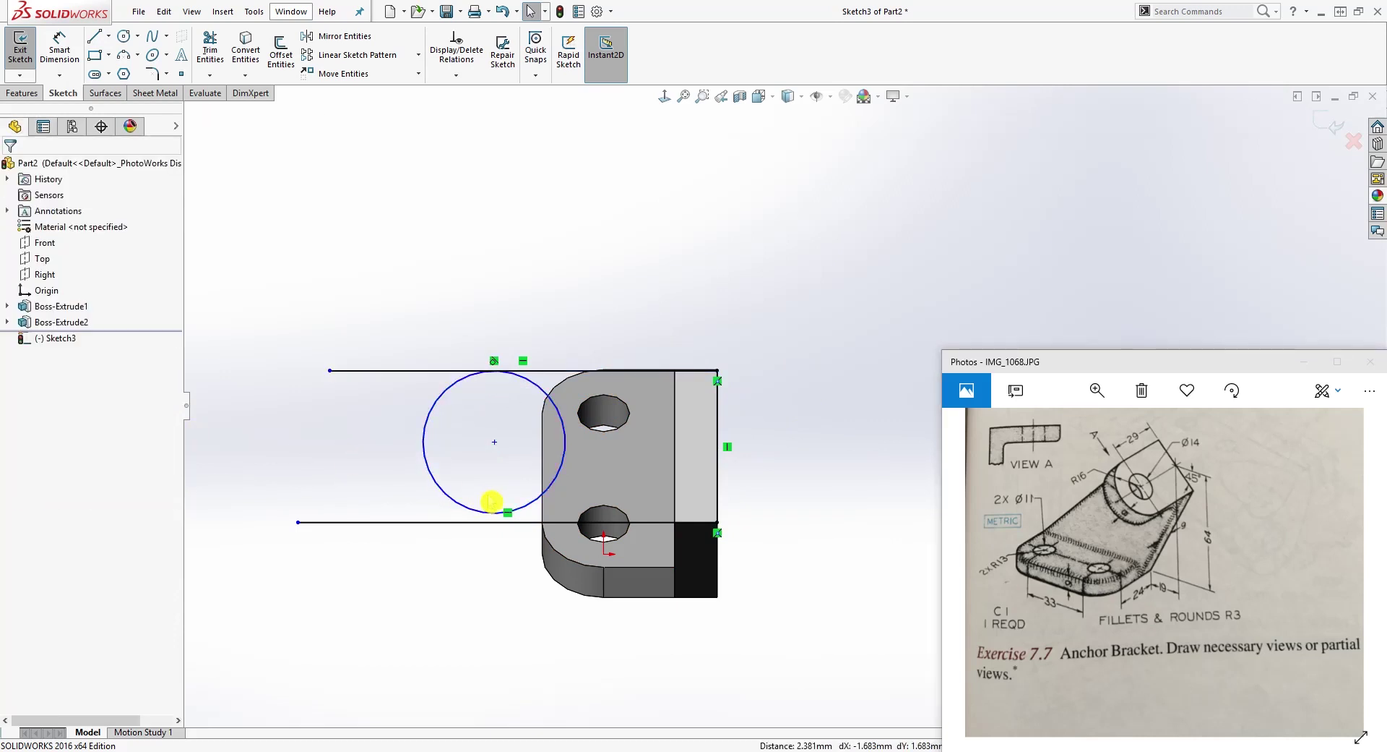
click(492, 514)
ctrl+click(471, 522)
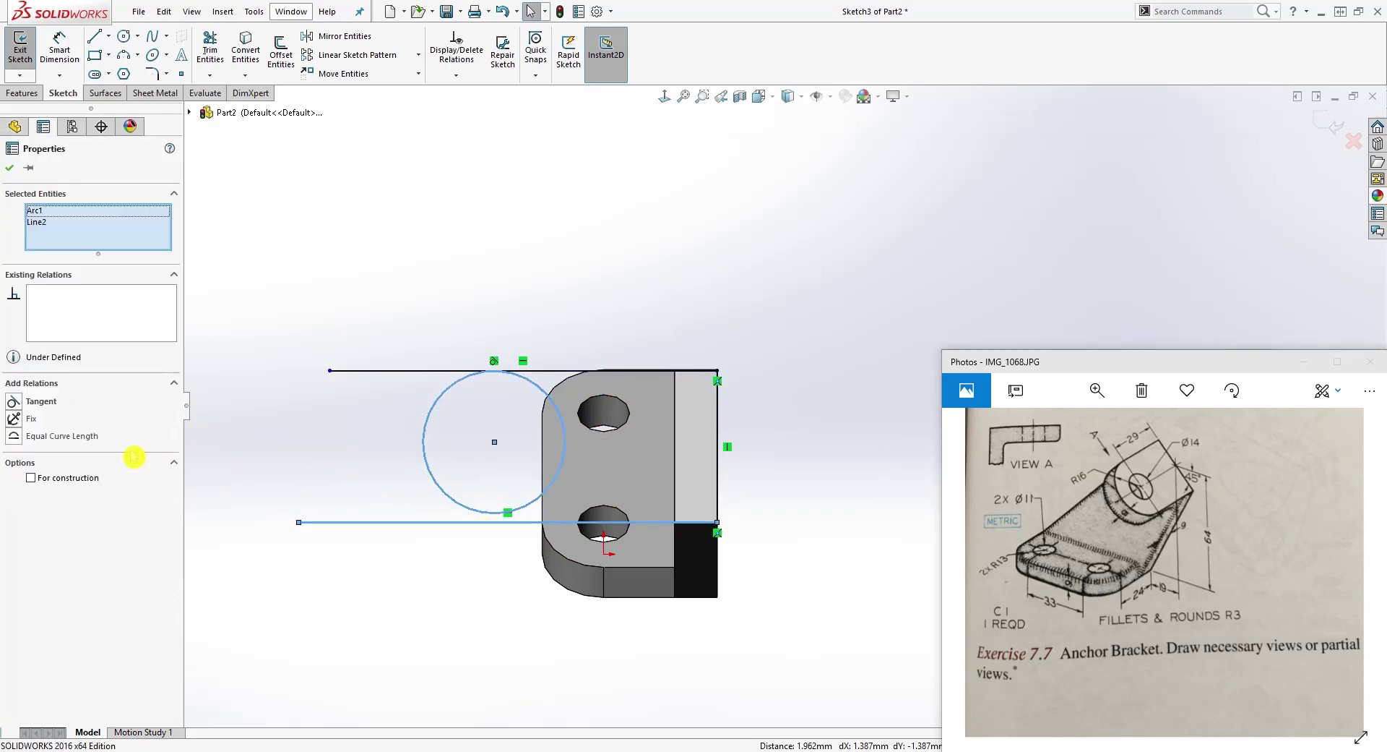
click(14, 403)
click(793, 390)
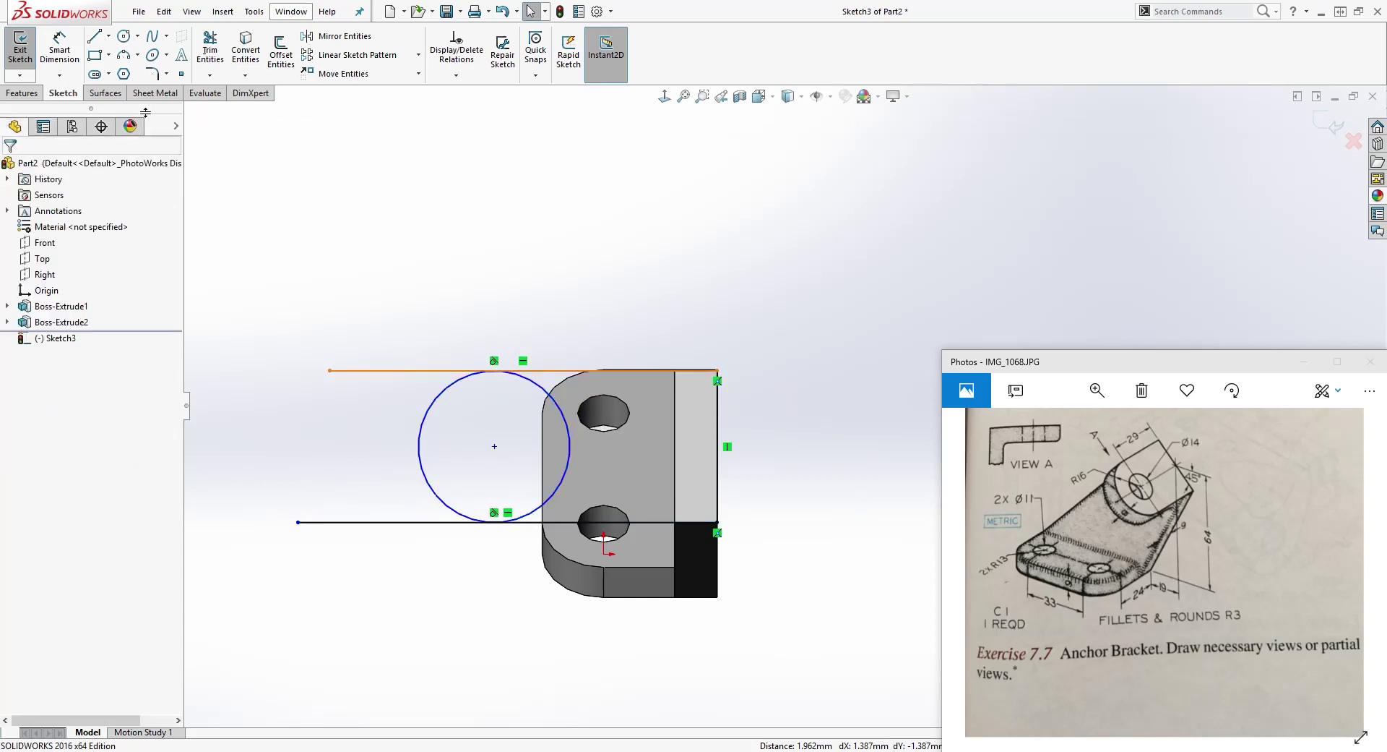
Trim both line ends beyond the tangent points and the circle's inner half to leave a round-ended lug outline.
click(204, 70)
click(401, 370)
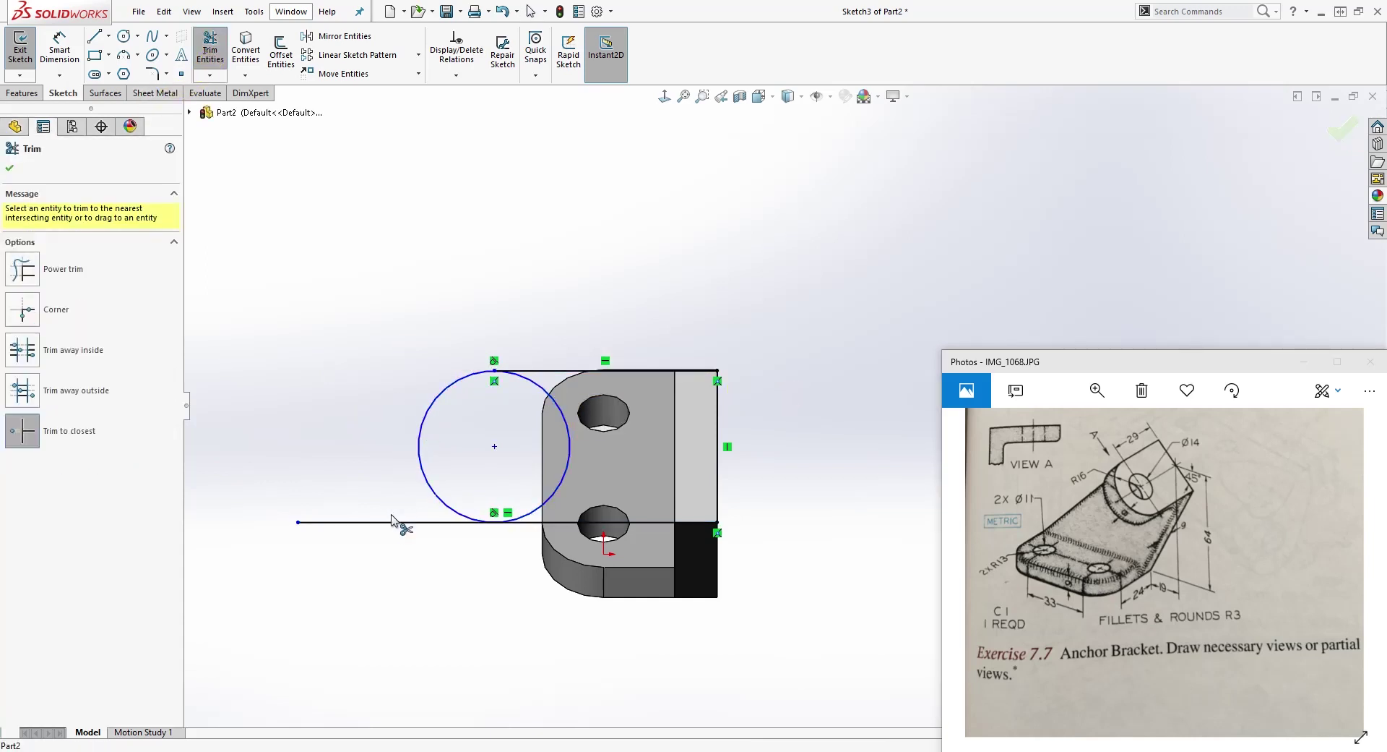
click(401, 522)
click(568, 459)
key(Escape)
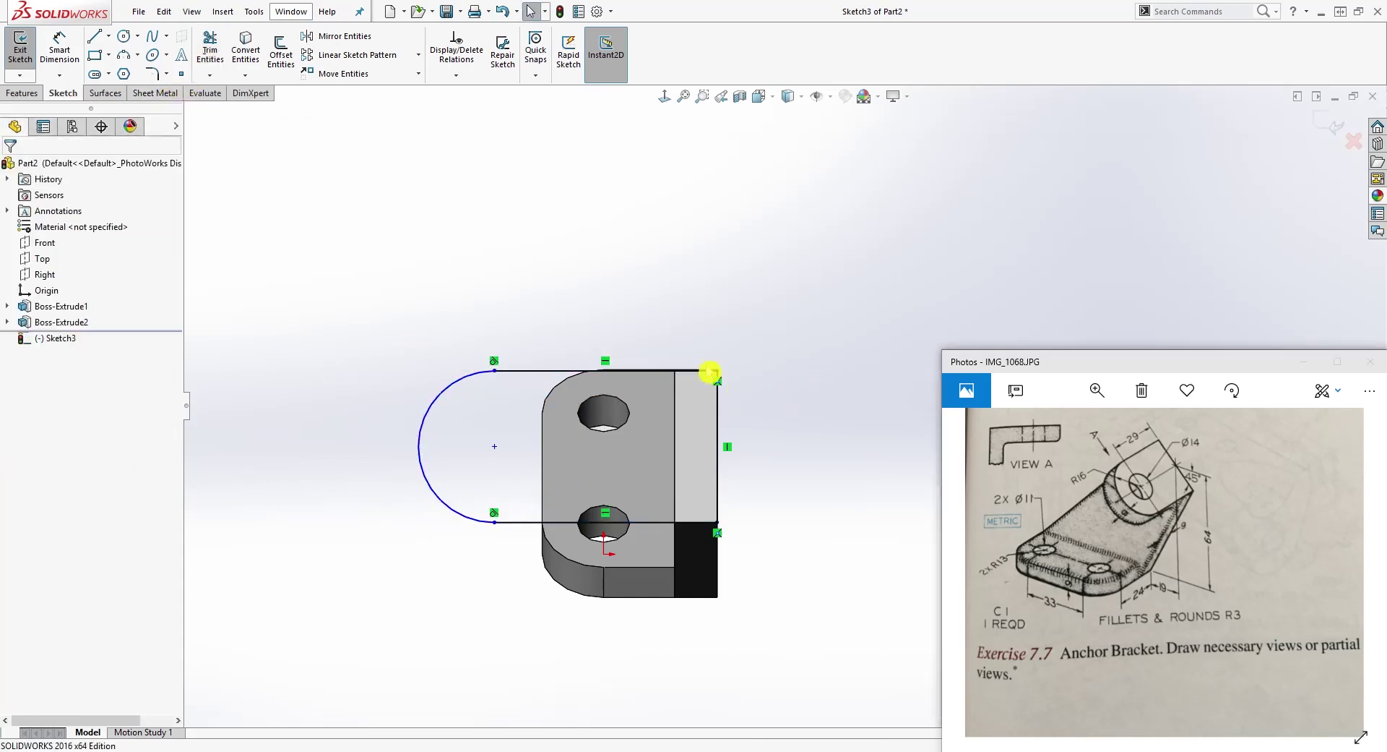
key(l)
click(494, 447)
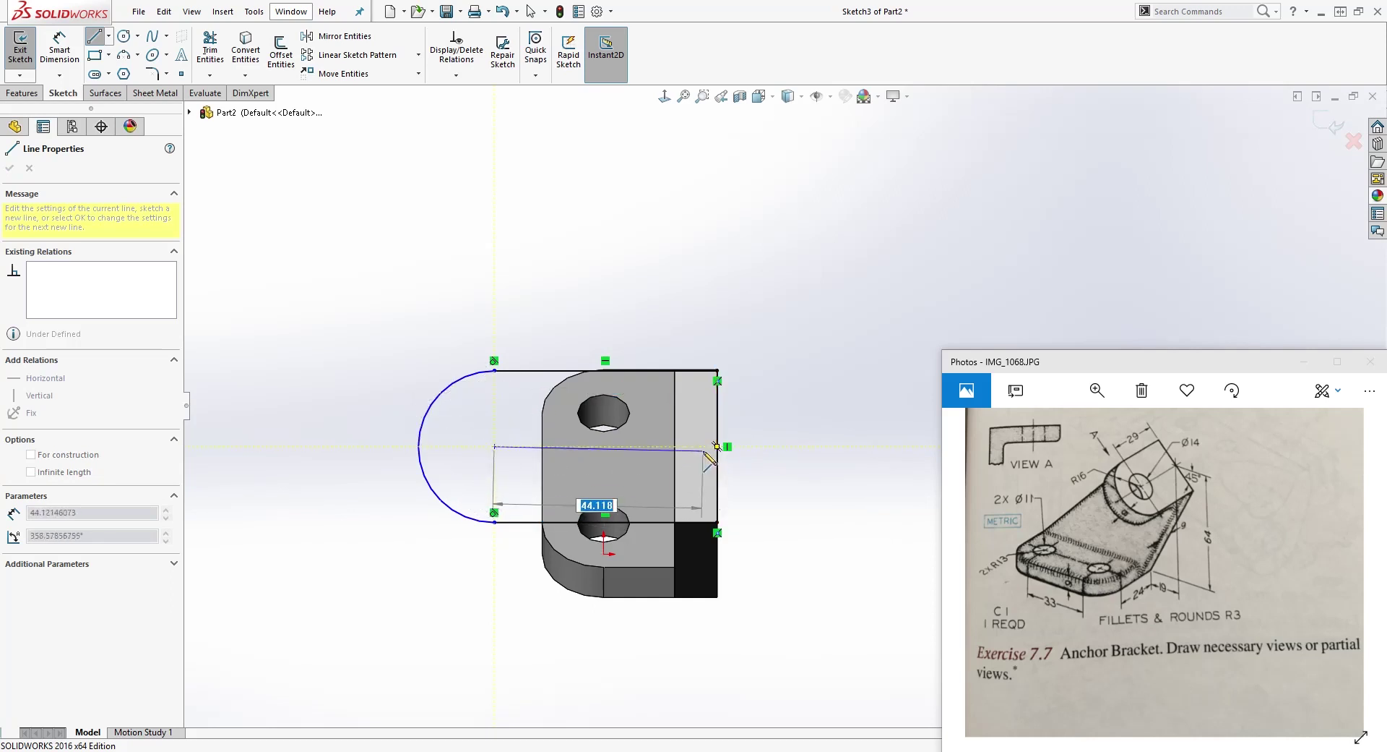
key(Escape)
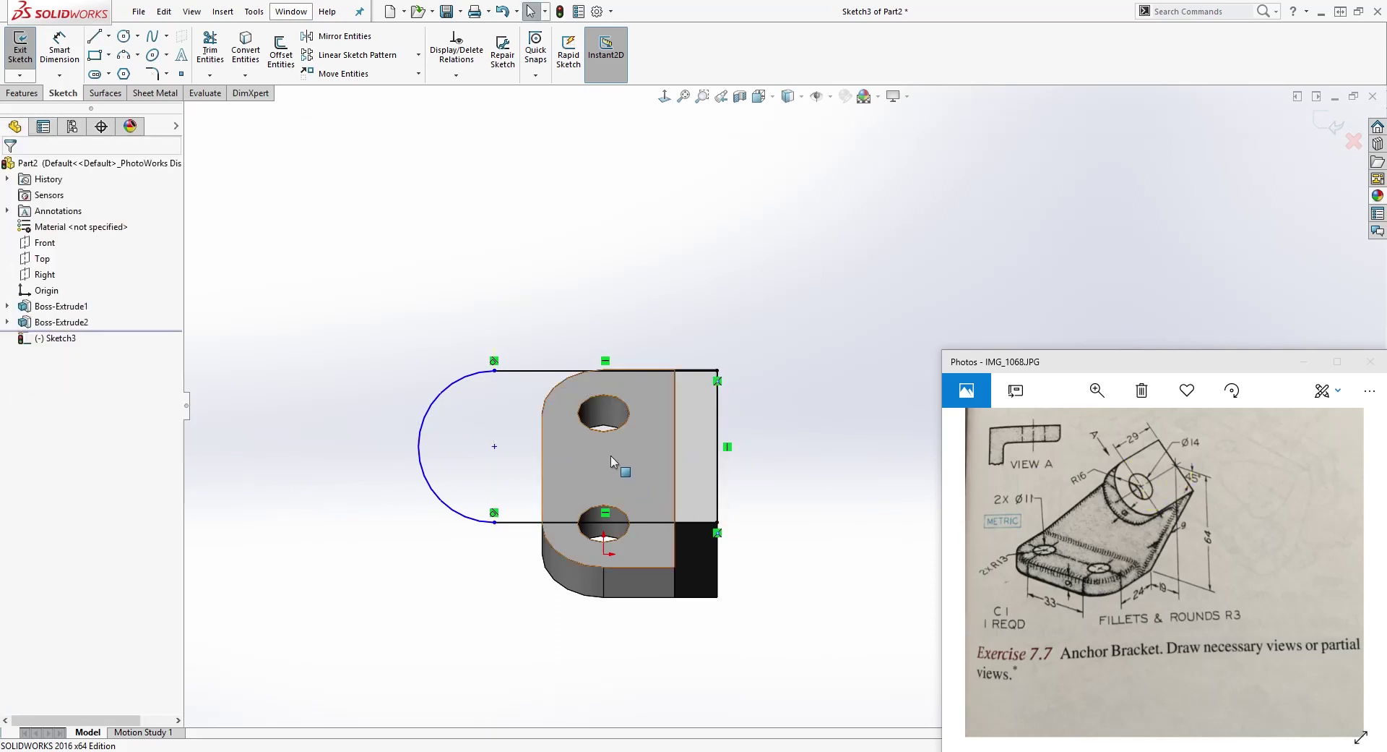
click(572, 313)
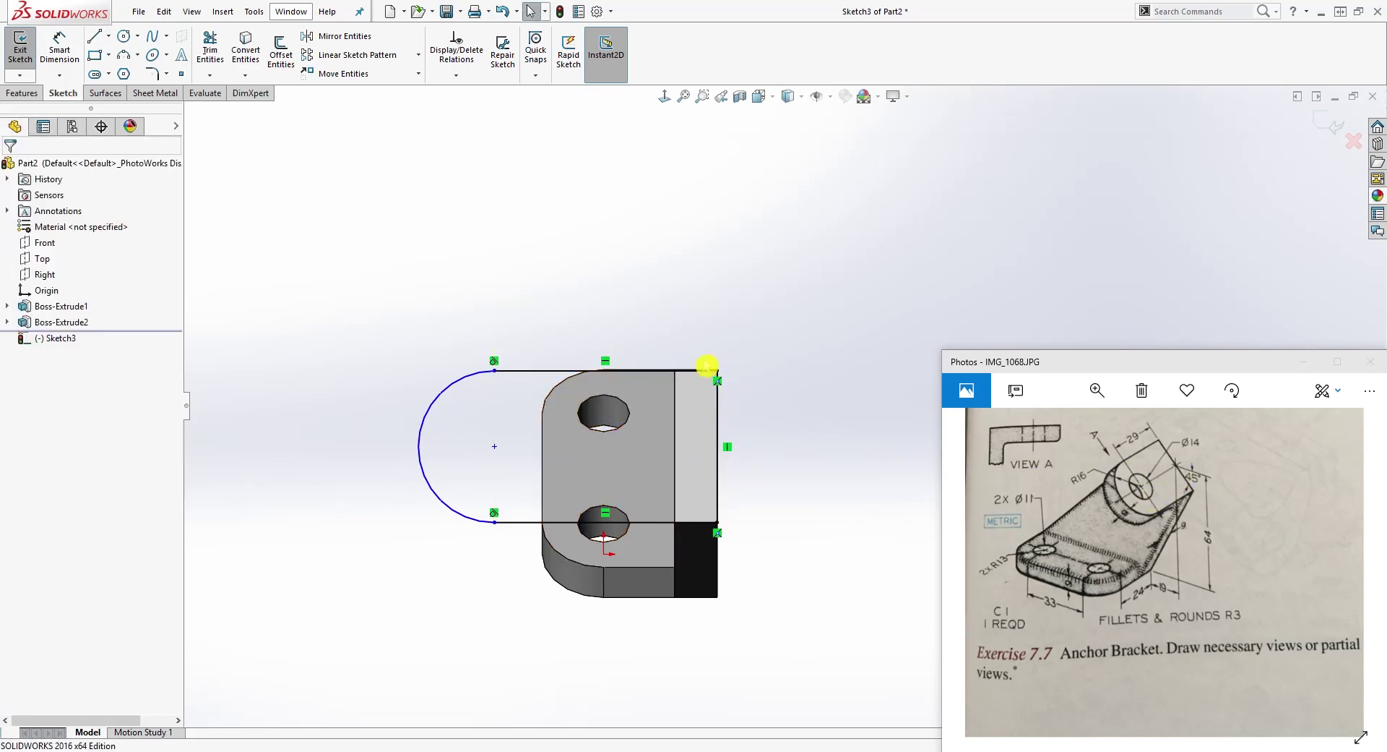
click(59, 47)
click(456, 388)
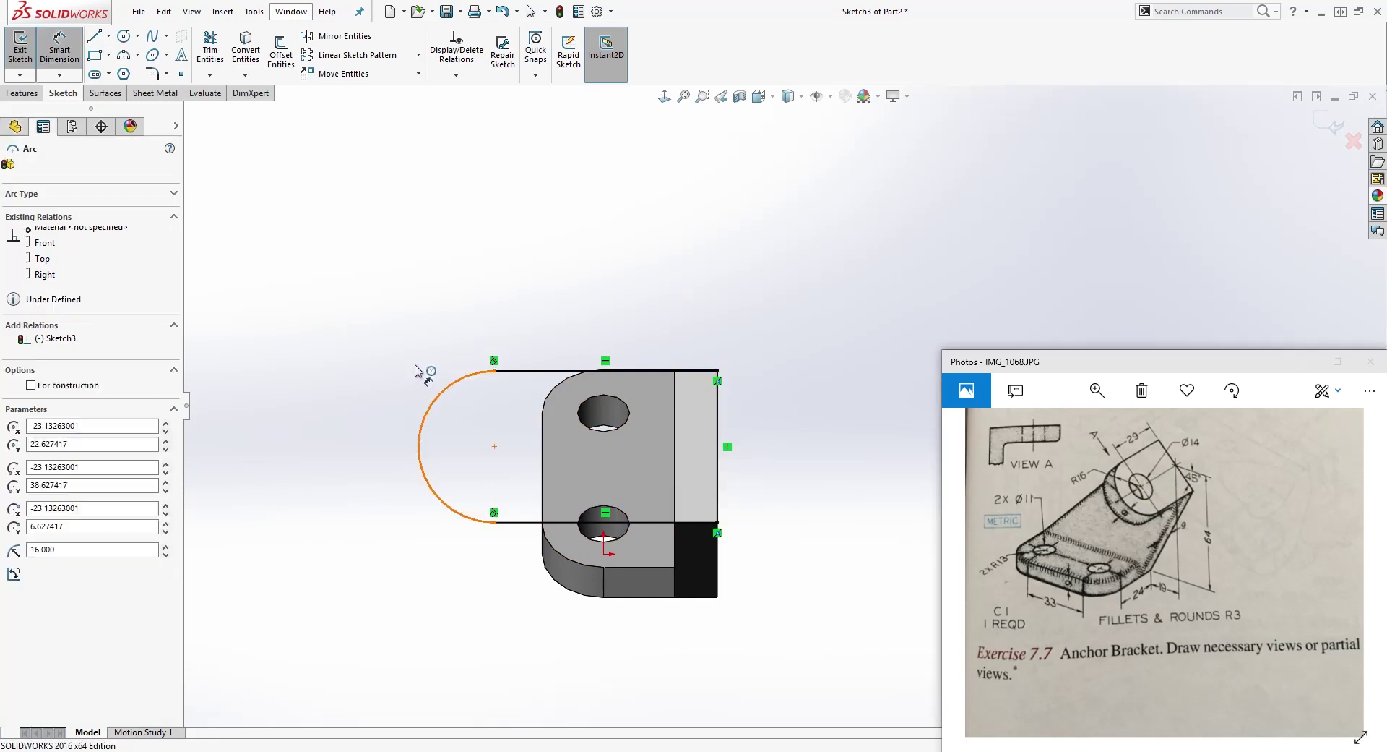
click(362, 343)
key(Escape)
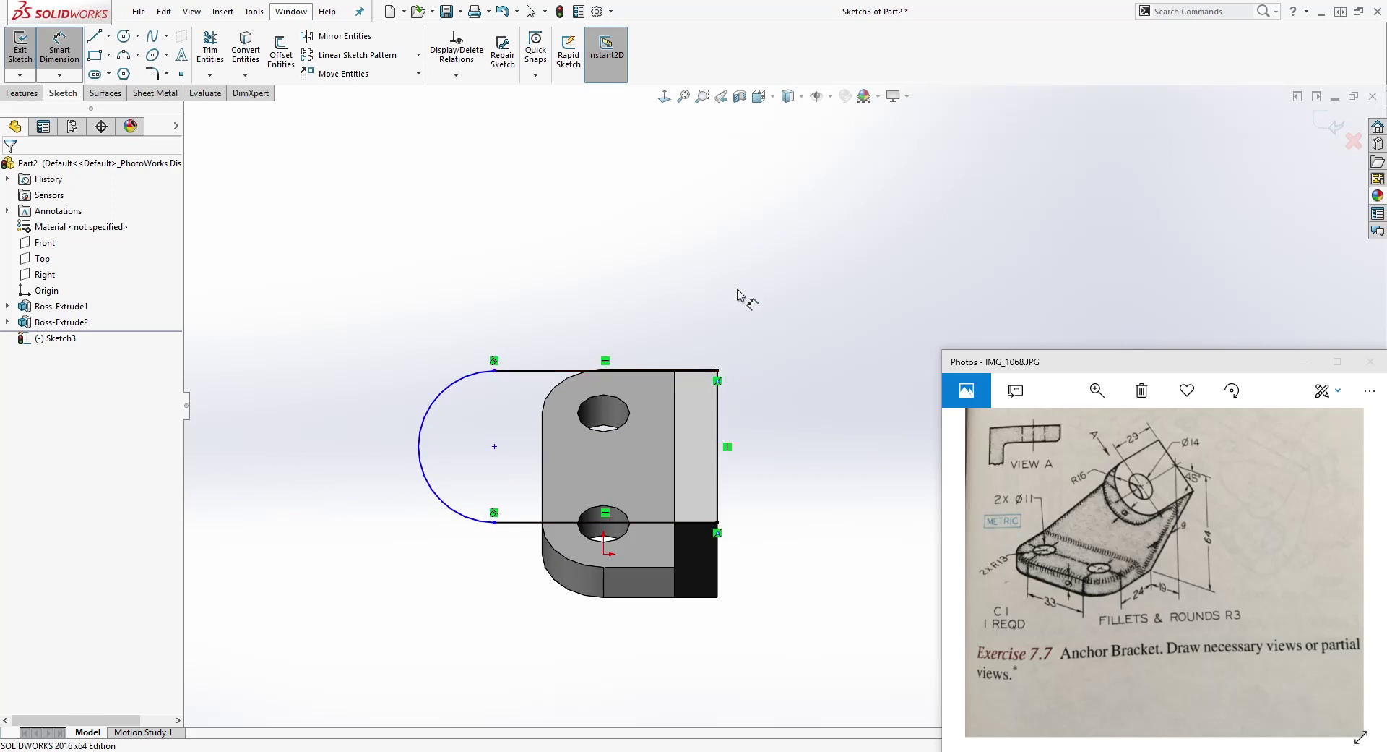
Dimension the distance from the vertical outer edge line to the arc's centre as 29 mm.
click(719, 398)
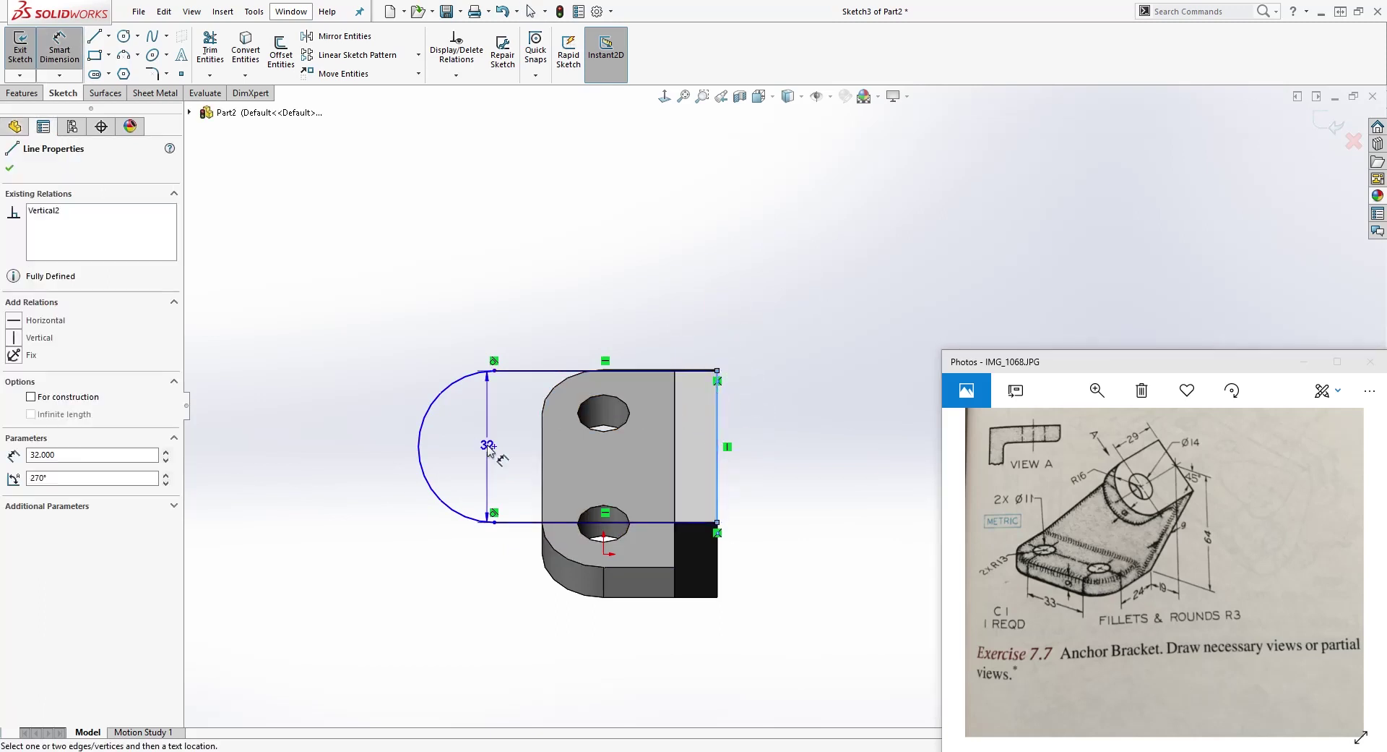
click(494, 446)
click(551, 271)
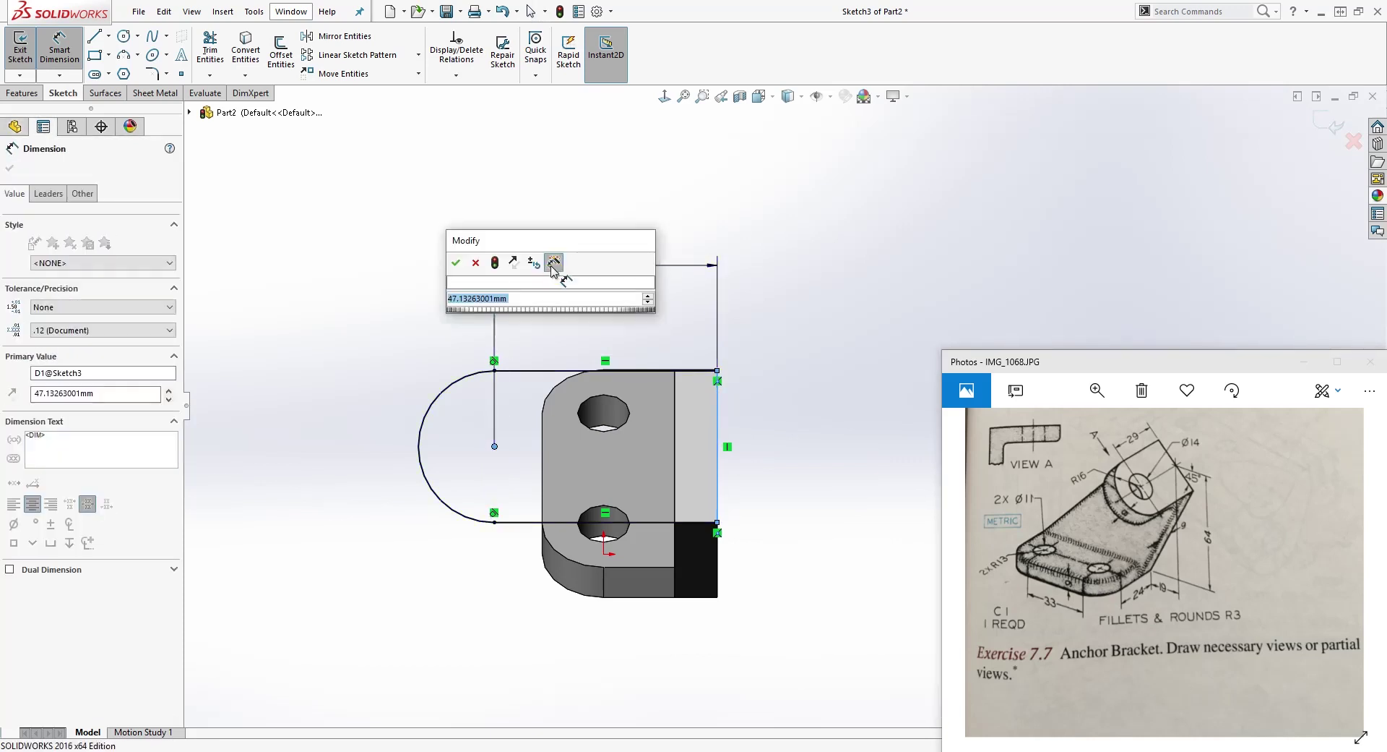
text(29)
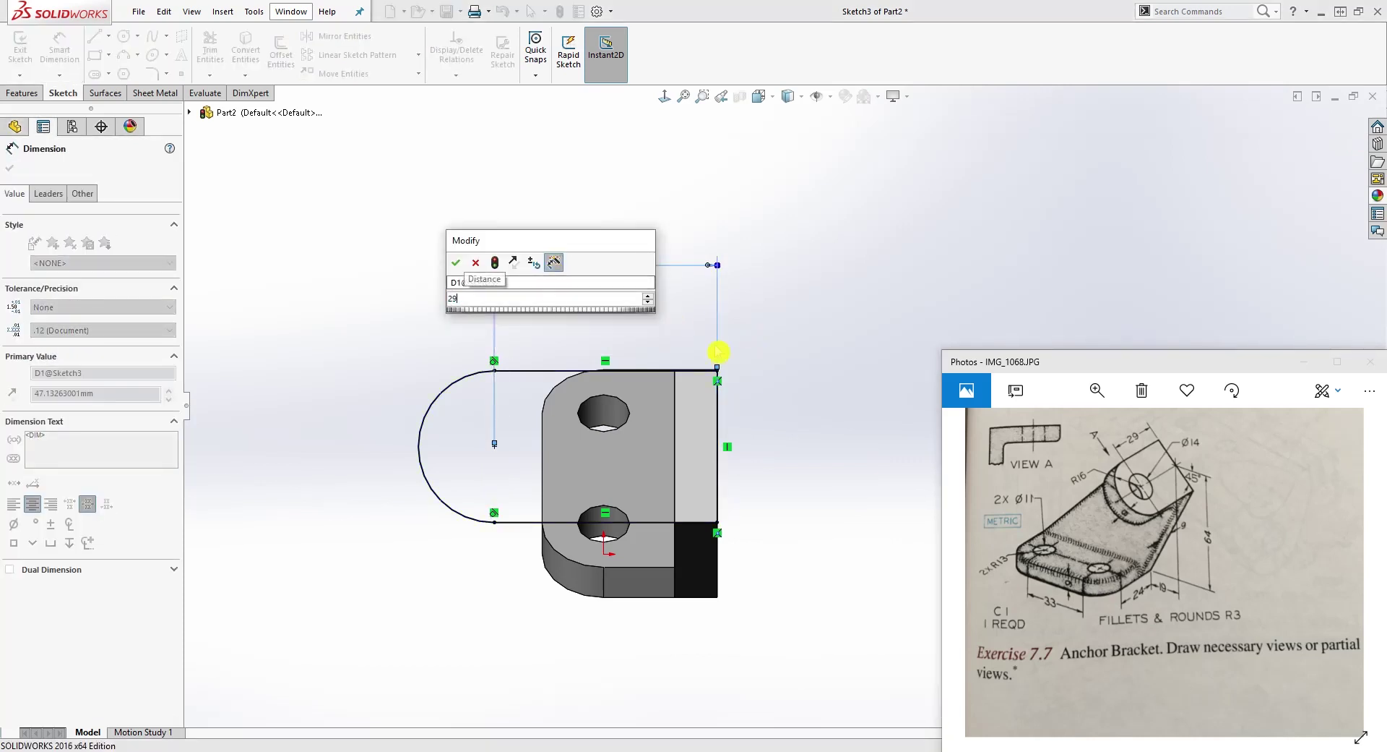
key(Return)
key(Escape)
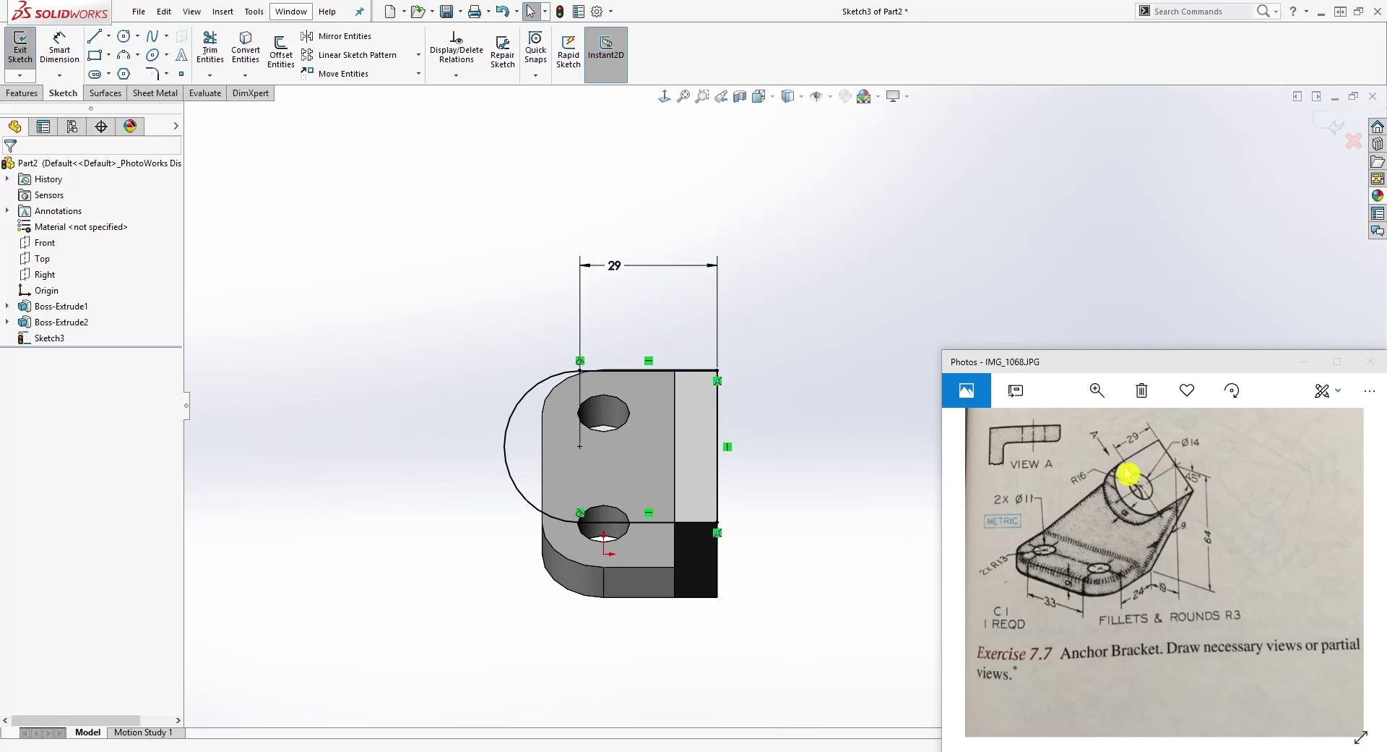
Draw a circle about 8 mm in diameter centred on the lug's arc centre.
click(124, 36)
click(580, 446)
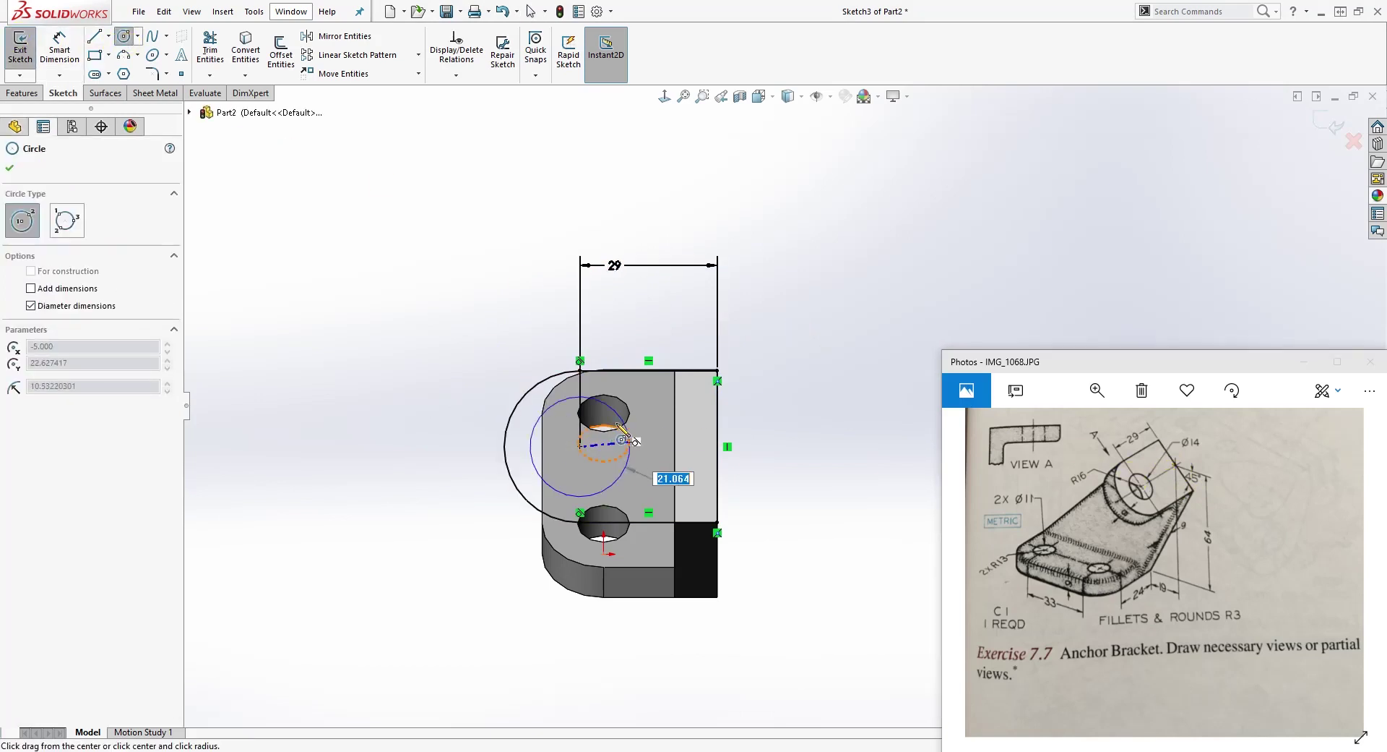
click(599, 442)
key(Escape)
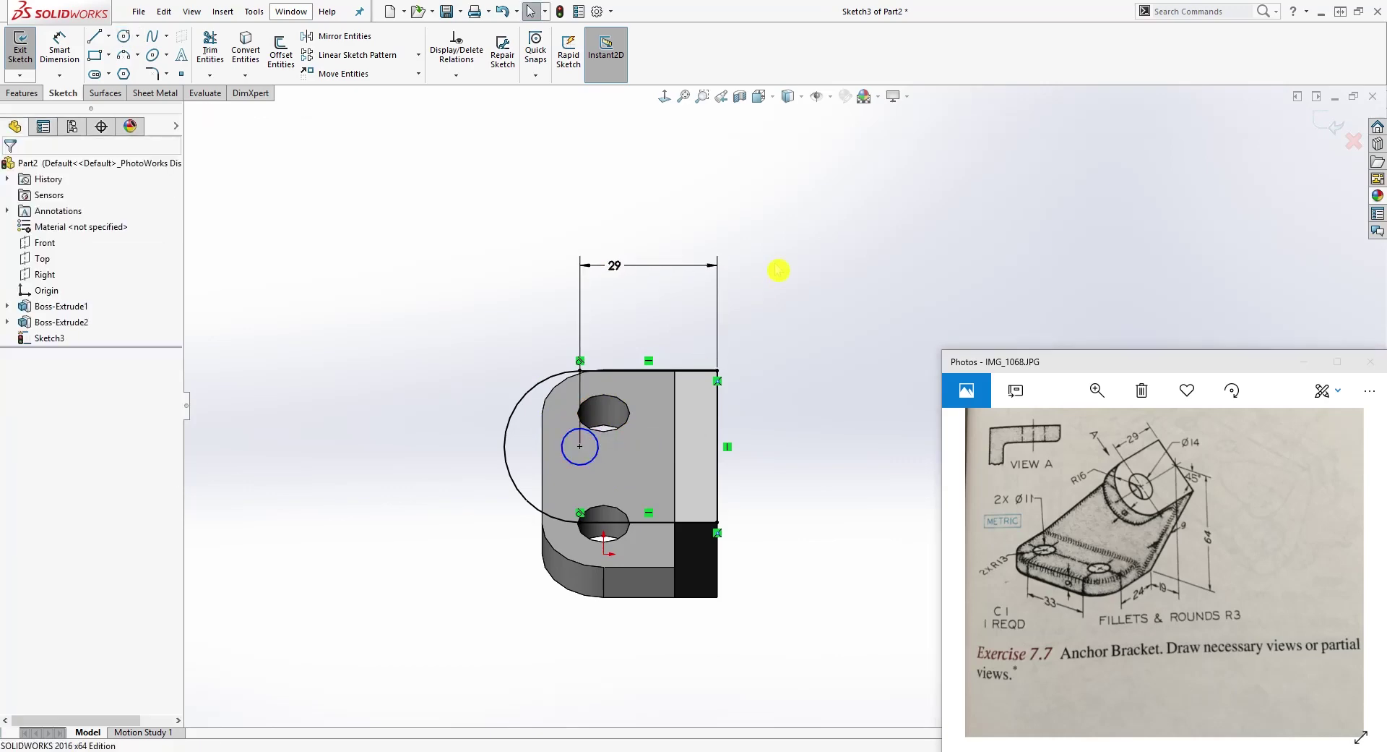
Set the diameter of the lug's hole circle to 14 mm.
right_drag(774, 381, 773, 287)
click(584, 464)
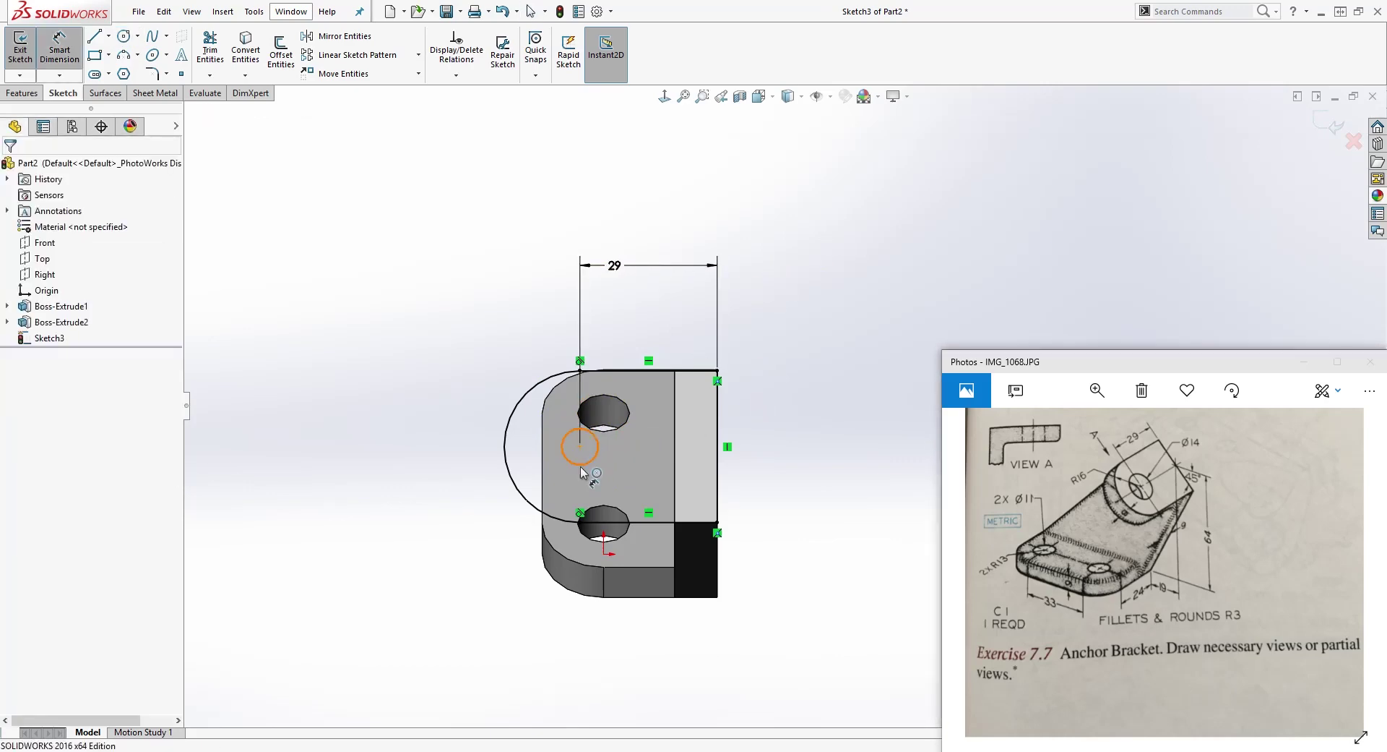
click(445, 563)
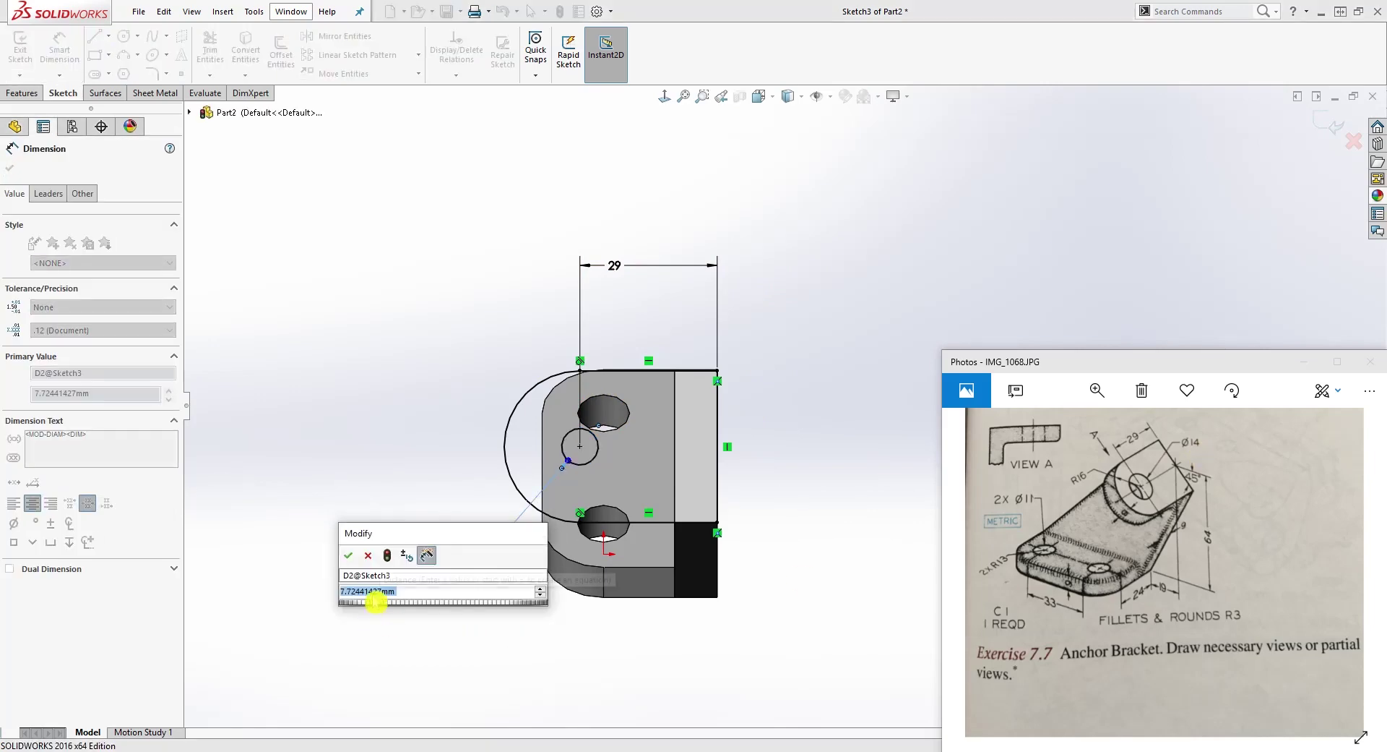
text(14)
key(Return)
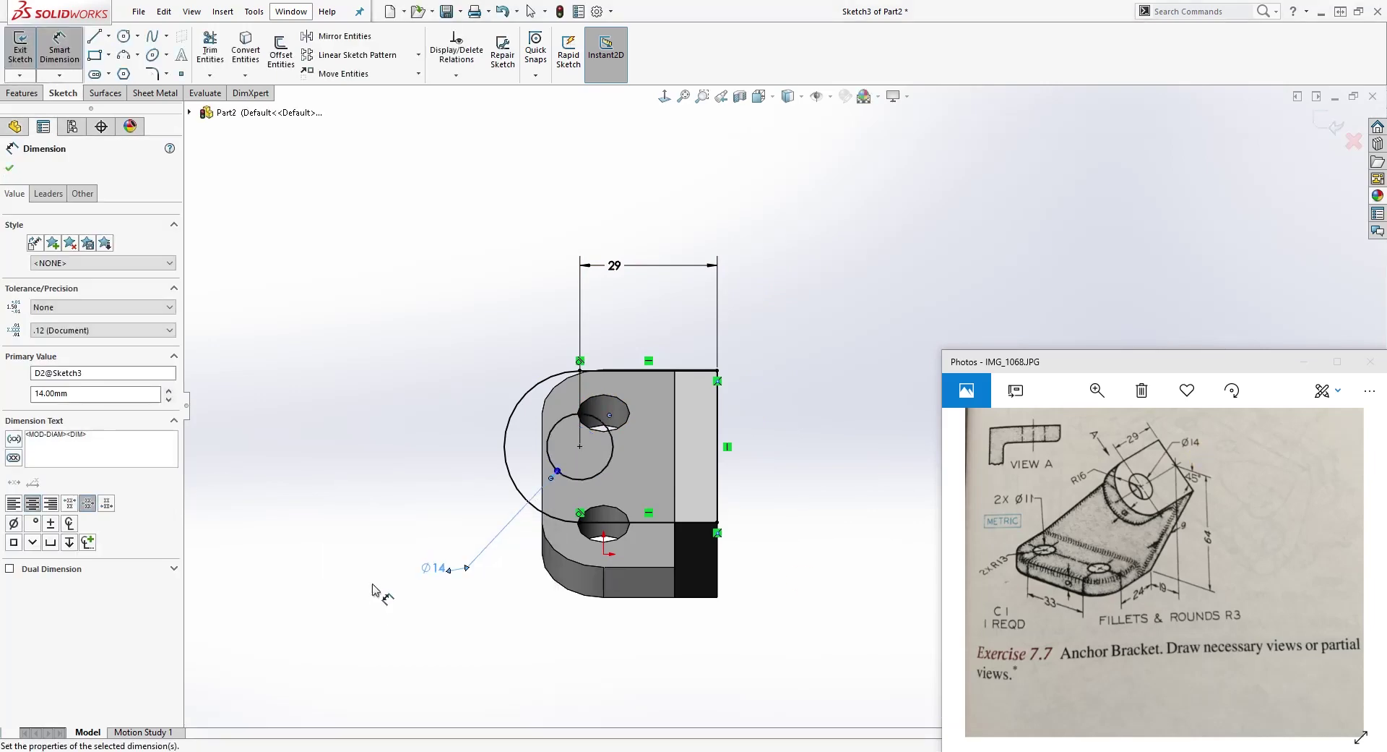
click(409, 548)
Extrude the lug profile 9 mm blind in the reversed direction, merged with the slanted upright.
mouse_move(401, 529)
middle_down()
mouse_move(561, 334)
mouse_move(566, 406)
mouse_move(550, 443)
mouse_move(576, 438)
middle_up()
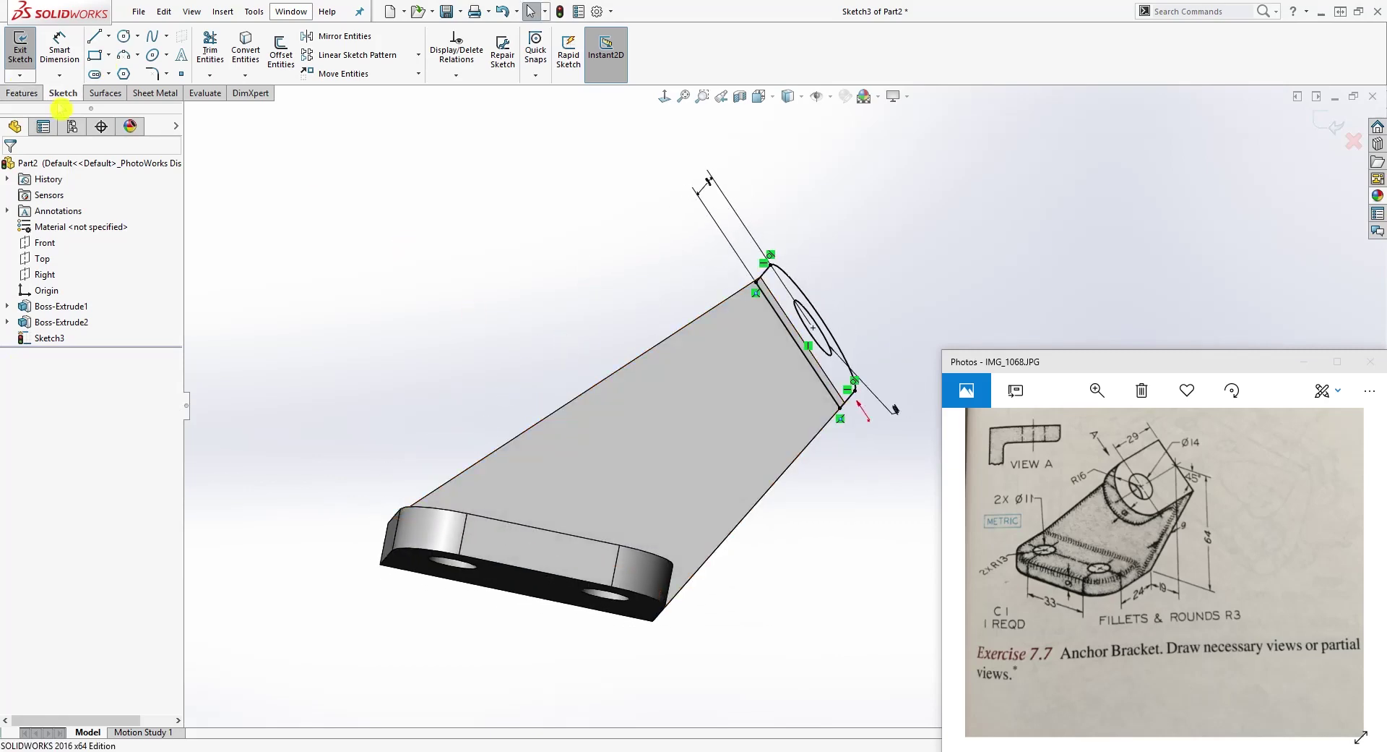
click(24, 93)
click(27, 52)
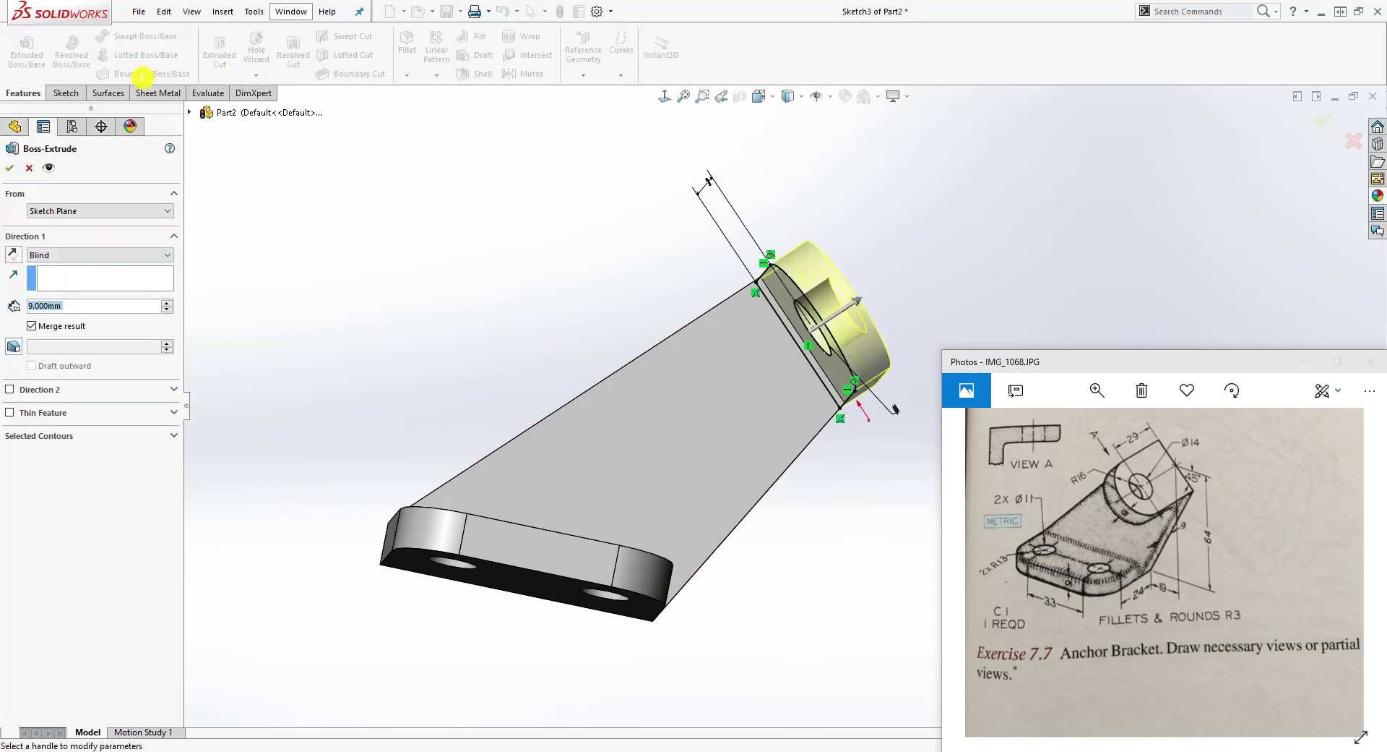
click(13, 255)
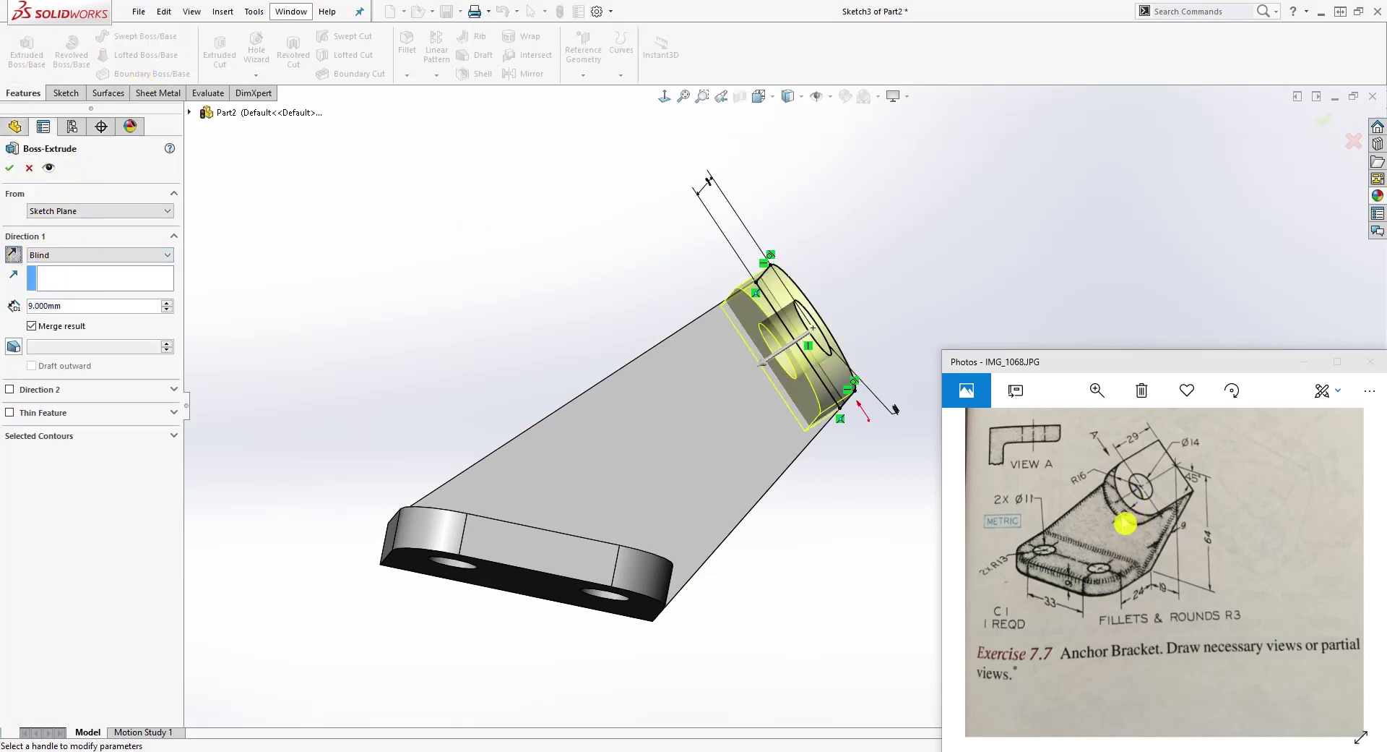
click(13, 176)
Examine the new lug square-on to its flat side face, then the whole bracket, against the reference drawing.
scroll(830, 350, up, 3)
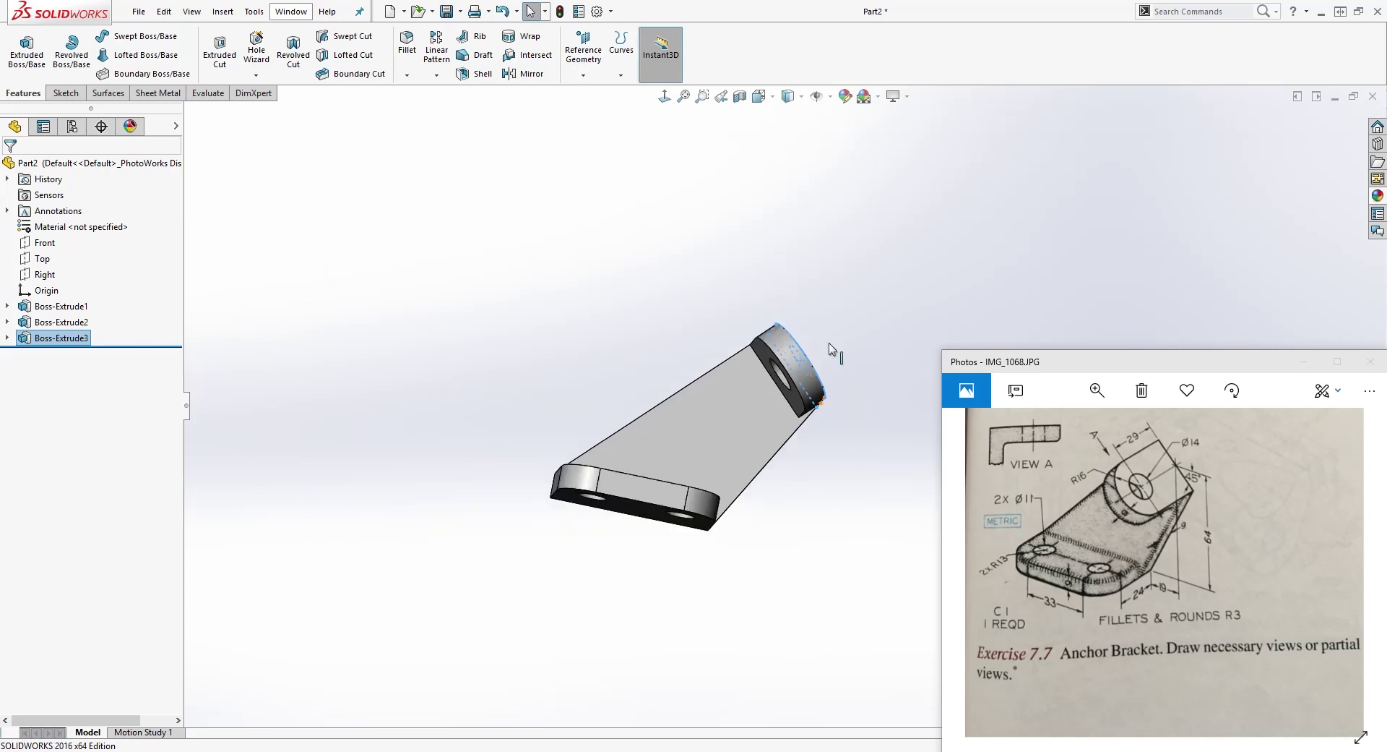
middle_drag(867, 282, 882, 463)
scroll(751, 336, down, 4)
click(751, 336)
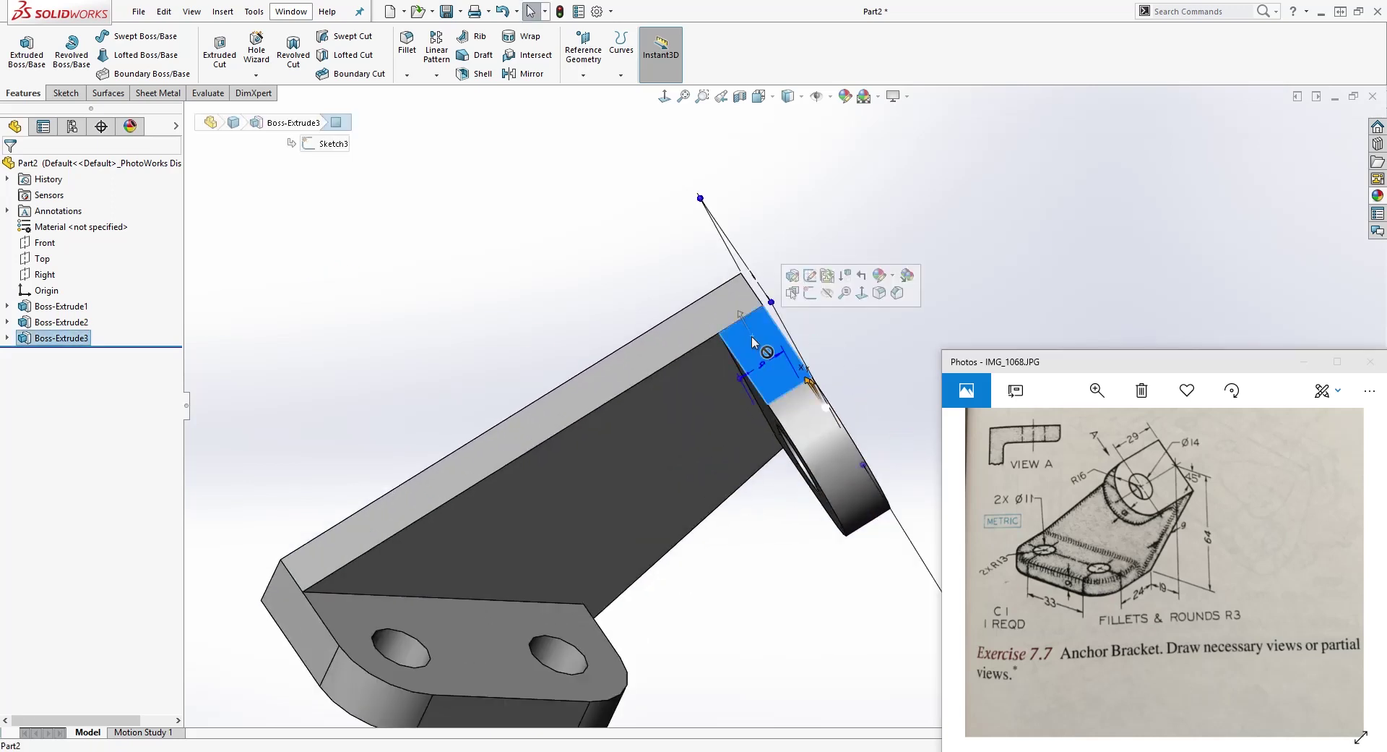
click(664, 96)
click(1185, 231)
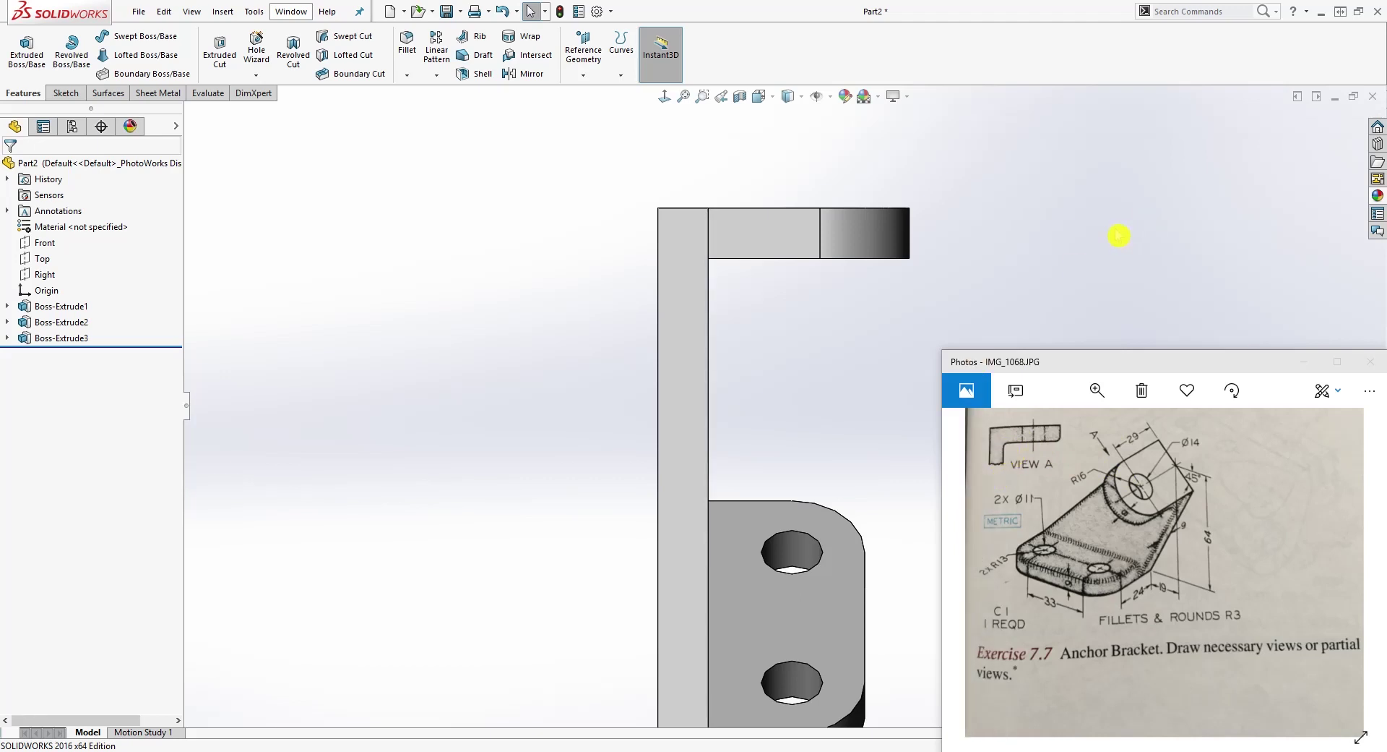
middle_drag(1118, 232, 962, 281)
scroll(756, 495, up, 5)
middle_drag(756, 496, 605, 468)
Start a fillet with a 3 mm radius on the base plate's upper front edge and its two rounded corners.
click(407, 45)
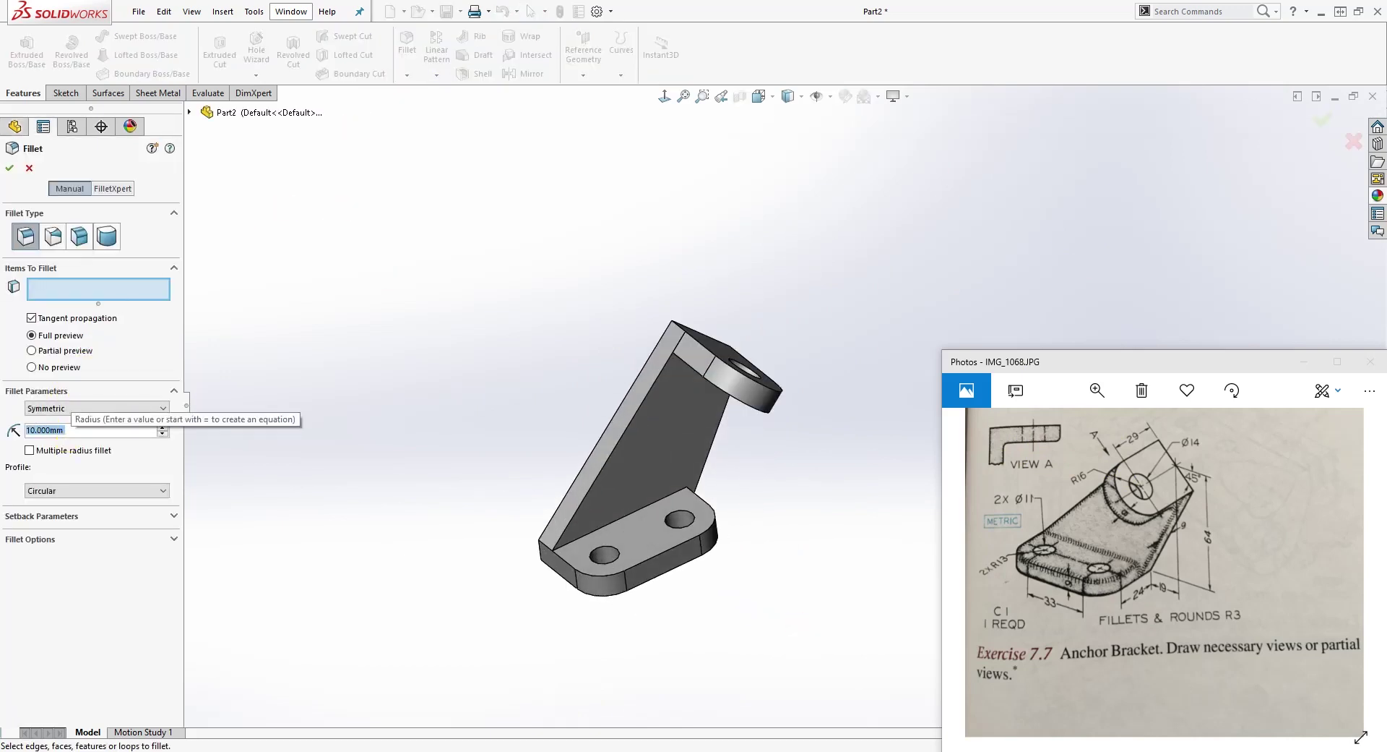
text(3)
middle_drag(809, 511, 660, 557)
click(582, 540)
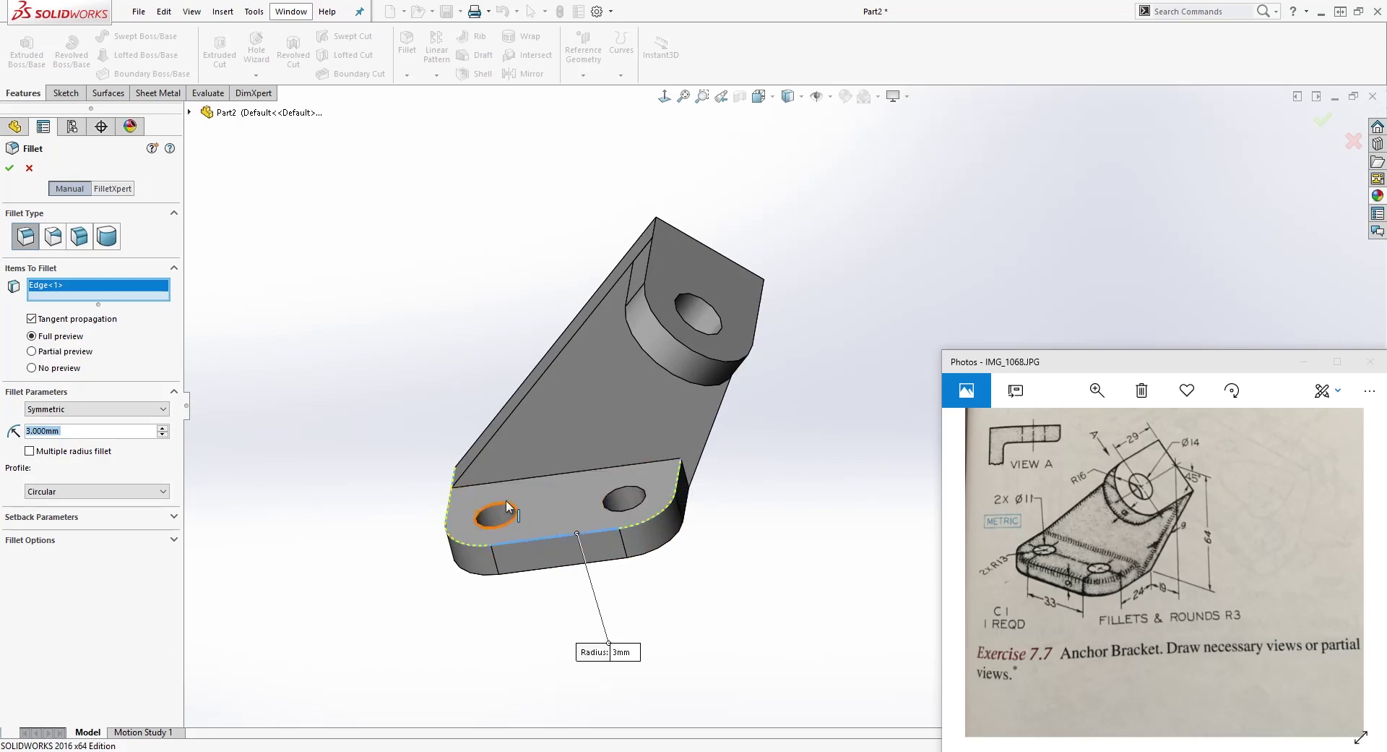
click(637, 529)
click(465, 551)
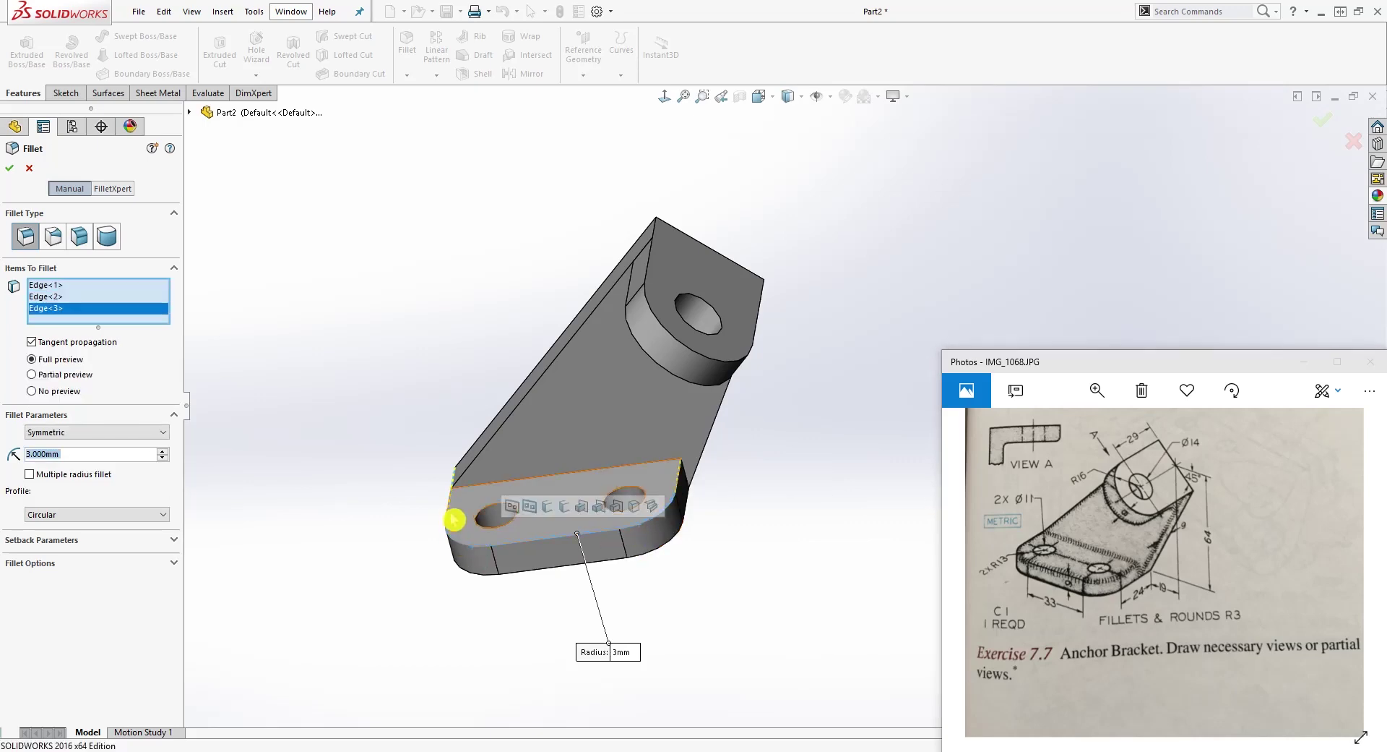
click(454, 519)
middle_drag(576, 579, 631, 479)
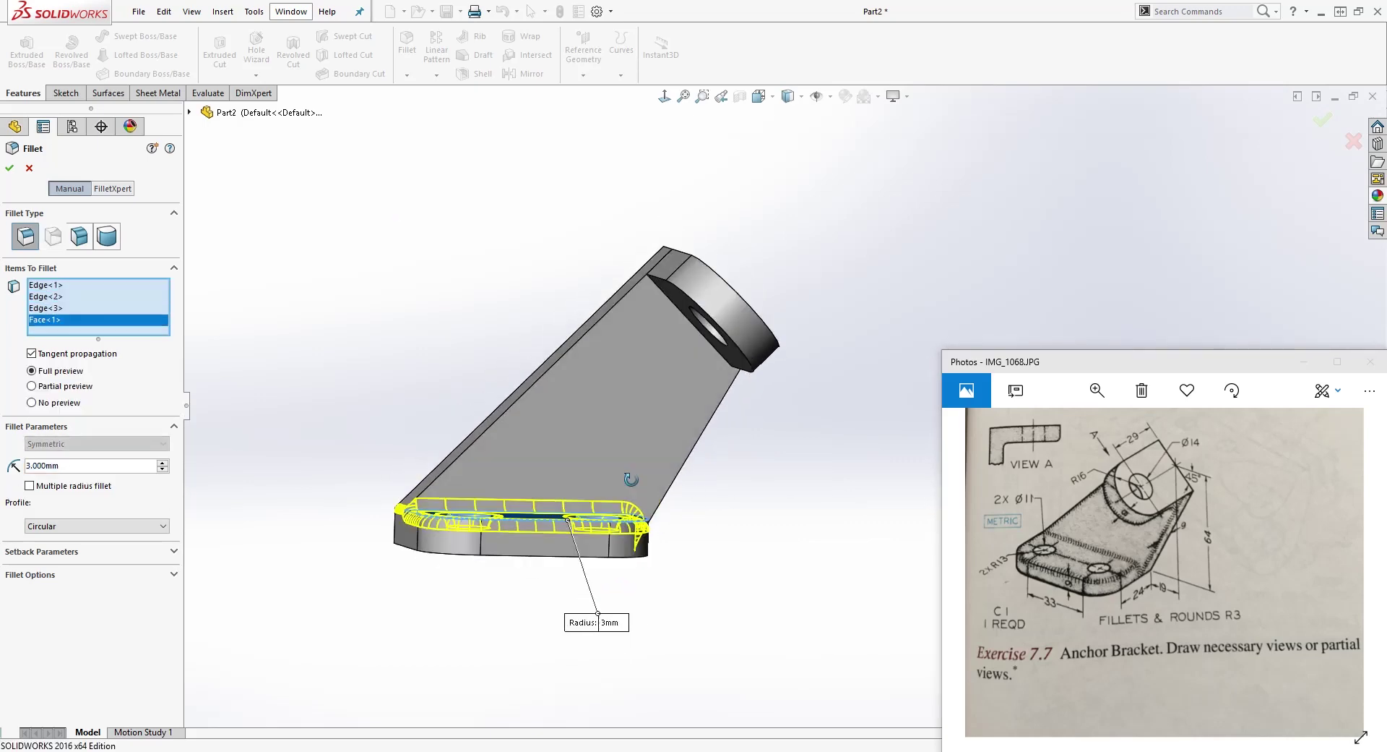
middle_drag(547, 620, 517, 656)
click(545, 522)
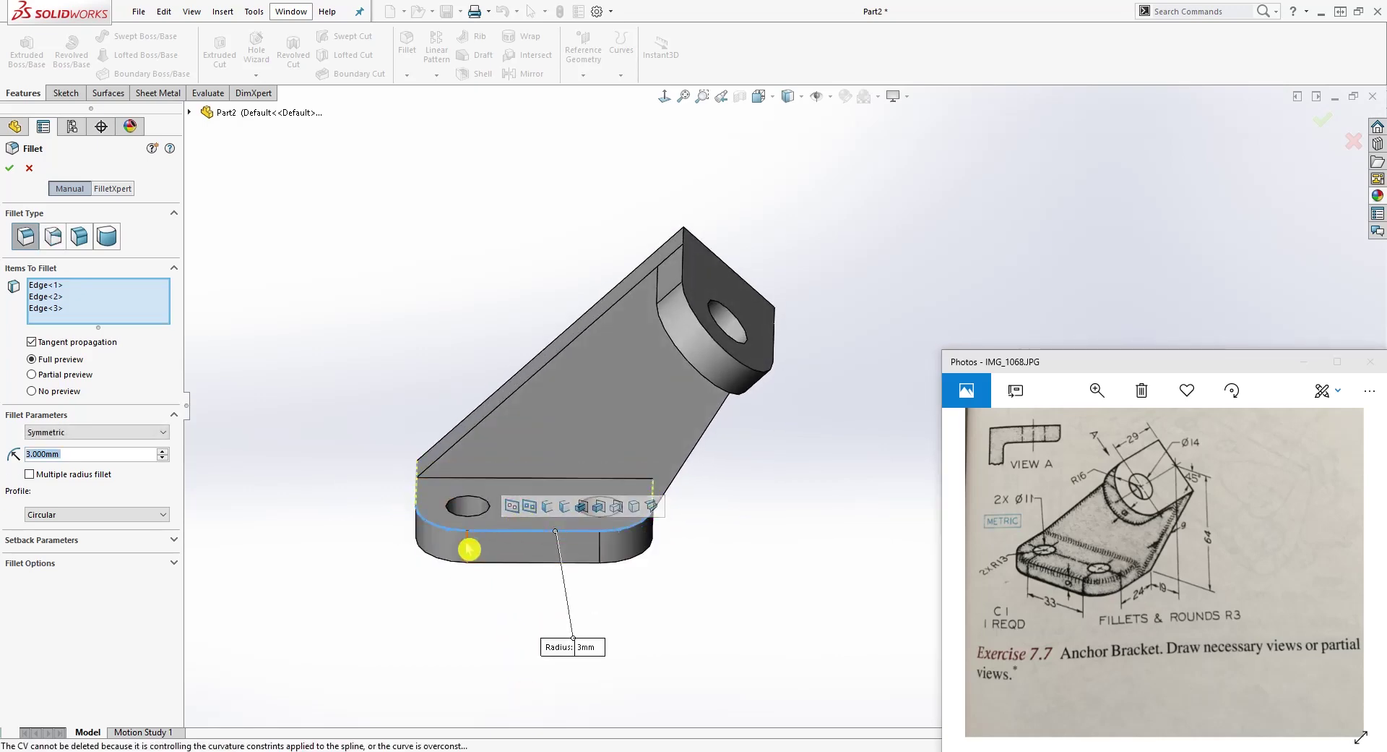
Add the base plate's upper side edge and the inner corner edge where it meets the upright to the fillet.
mouse_move(471, 549)
middle_down()
mouse_move(450, 627)
mouse_move(434, 458)
mouse_move(498, 552)
middle_up()
click(401, 462)
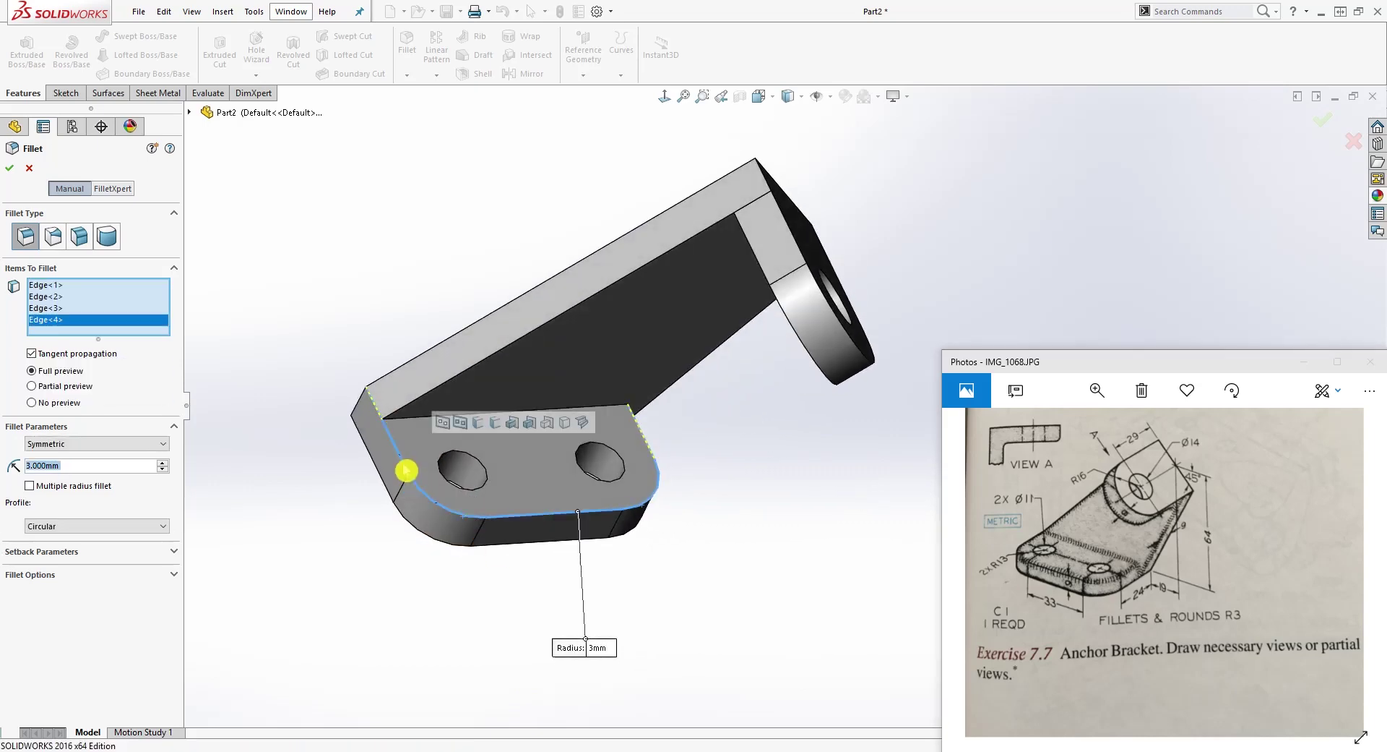
click(408, 418)
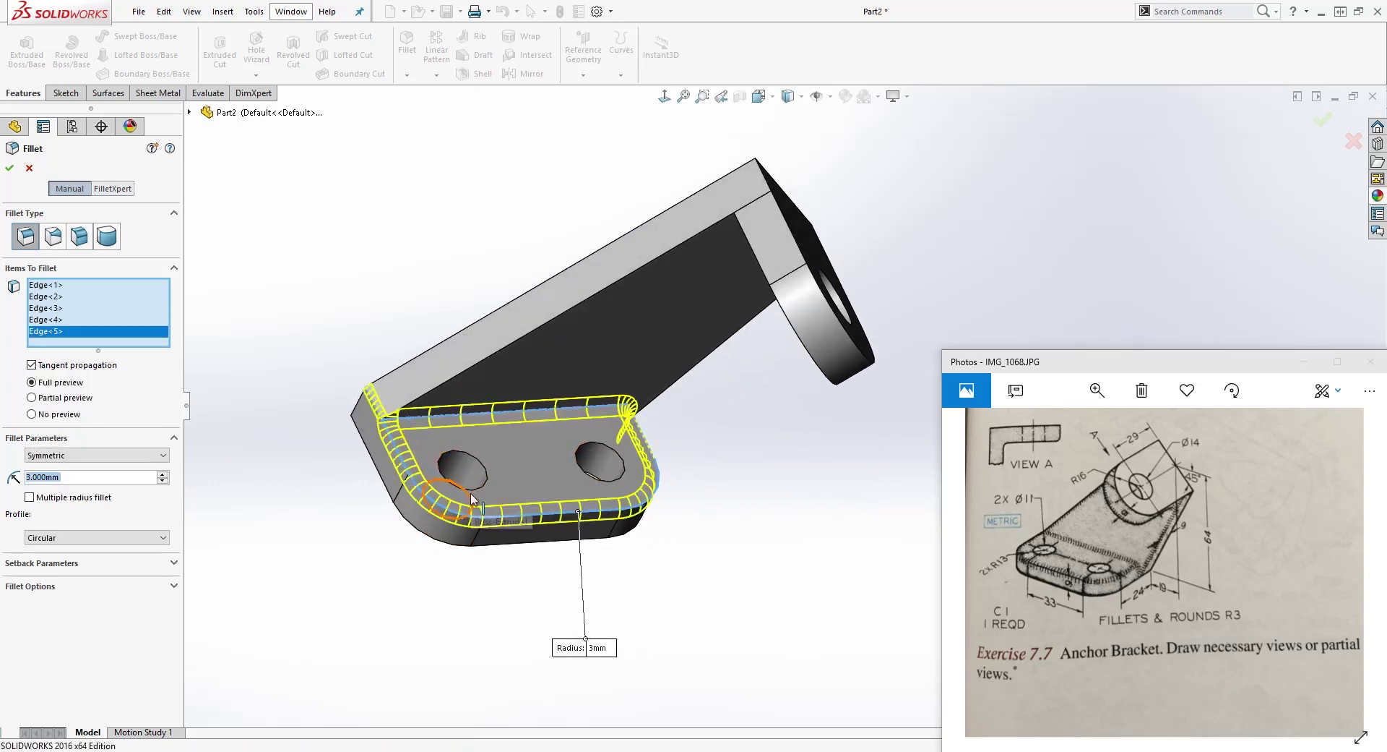
middle_drag(423, 422, 476, 492)
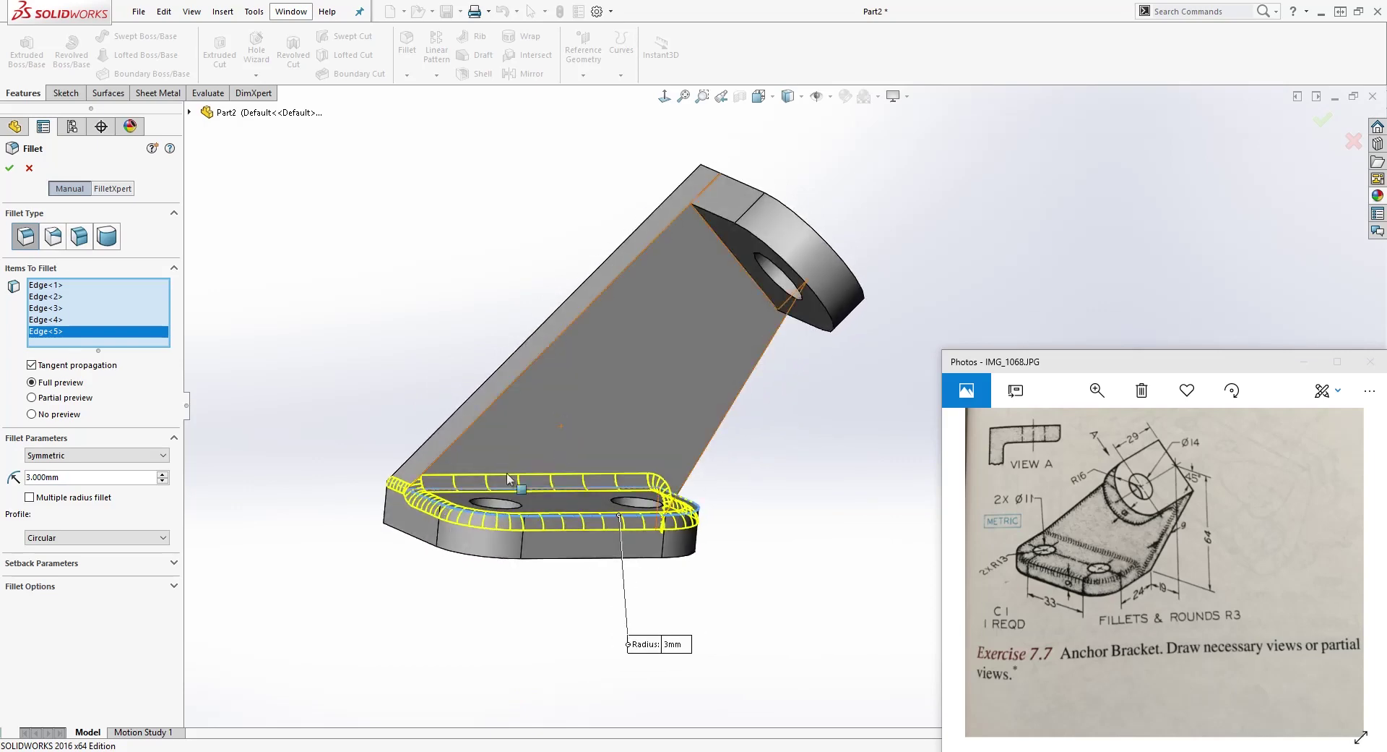
Add the base plate's lower outer edge and the lug's rounded inner edge to the selection and apply the 3 mm fillet.
click(428, 544)
middle_drag(542, 597, 635, 397)
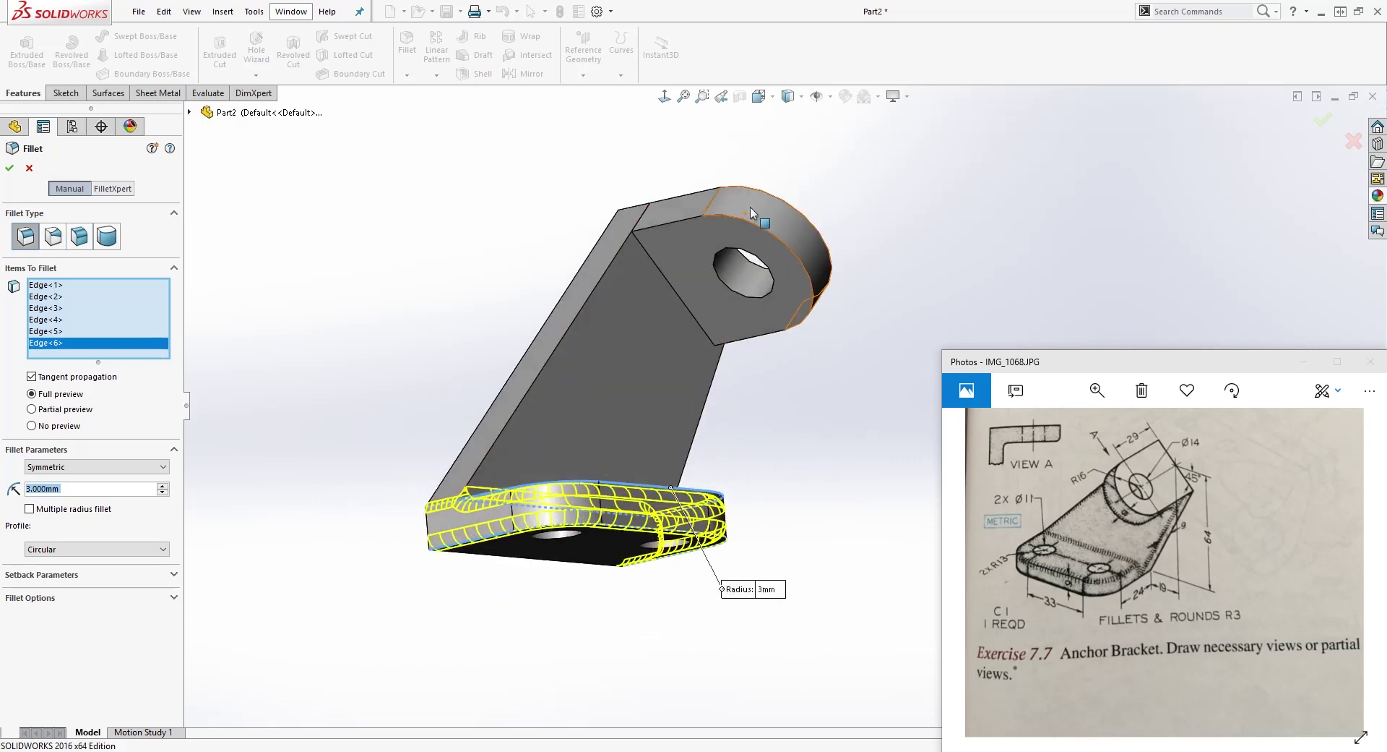
click(690, 215)
middle_drag(723, 347, 763, 557)
scroll(763, 557, down, 1)
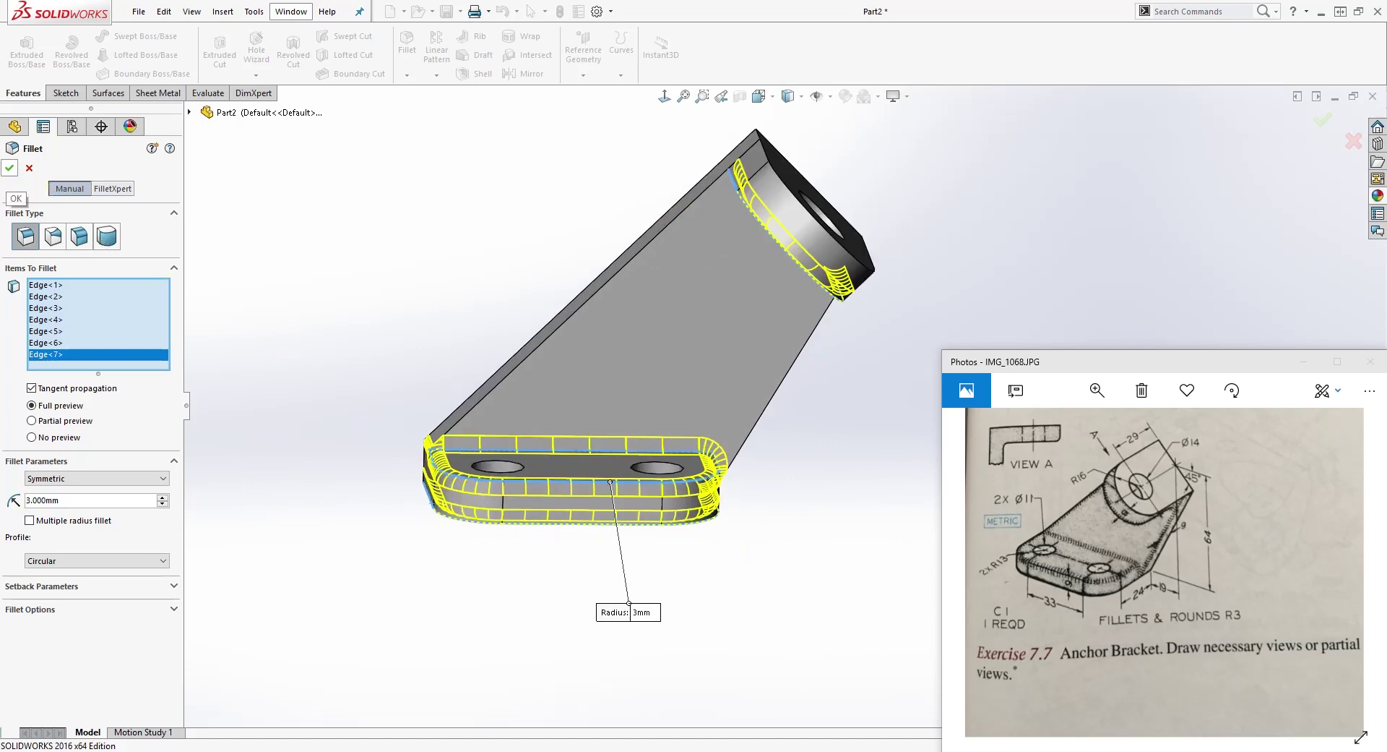
right_click(567, 255)
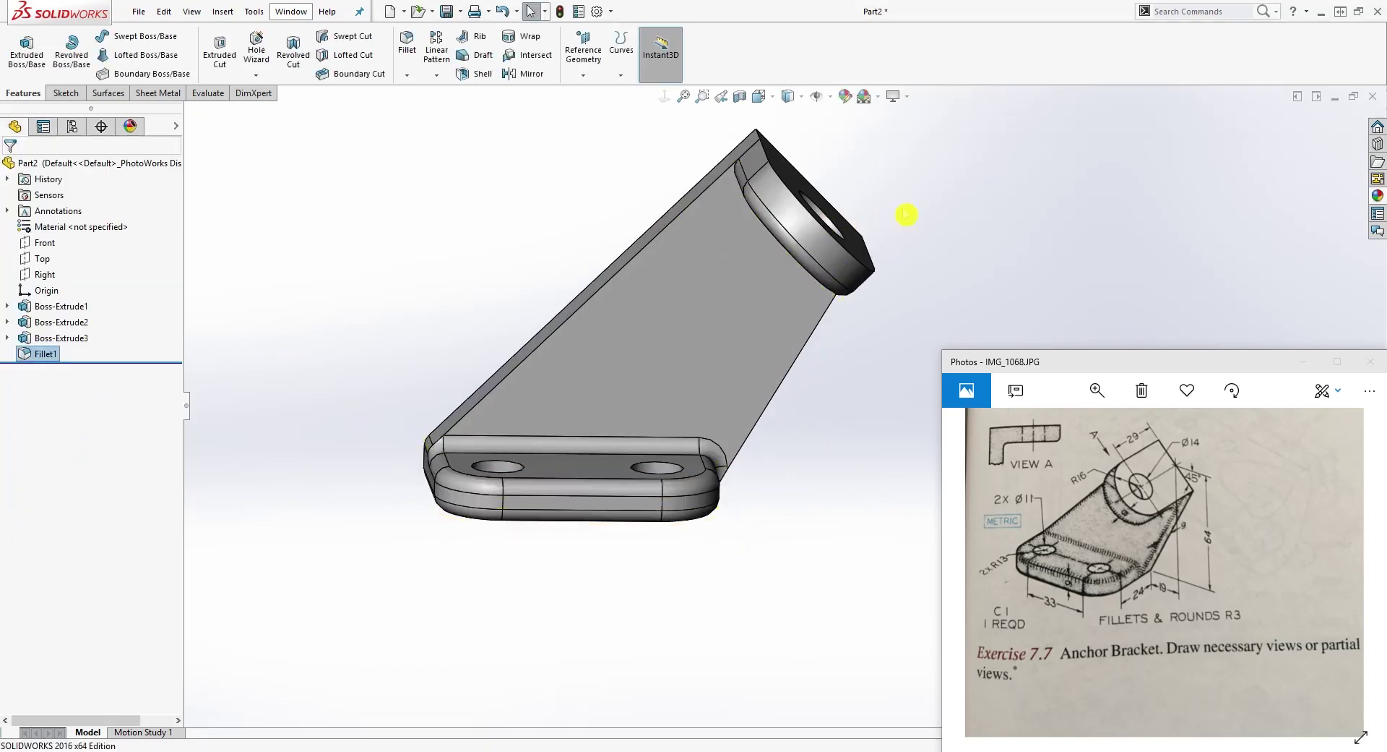
Fillet the slanted upright's two long edges on the side facing the base plate and lug with a 3 mm radius.
scroll(908, 213, down, 2)
scroll(954, 214, up, 2)
middle_drag(743, 498, 665, 376)
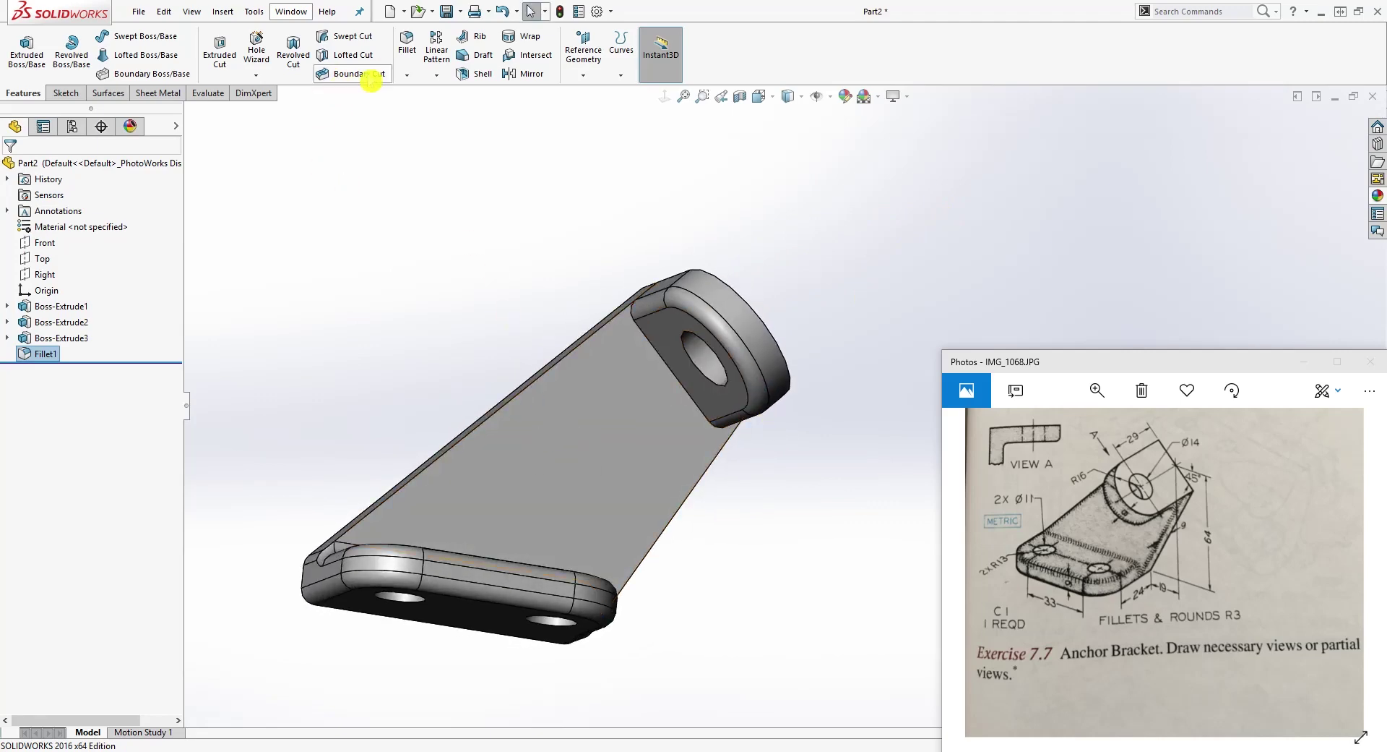
click(407, 41)
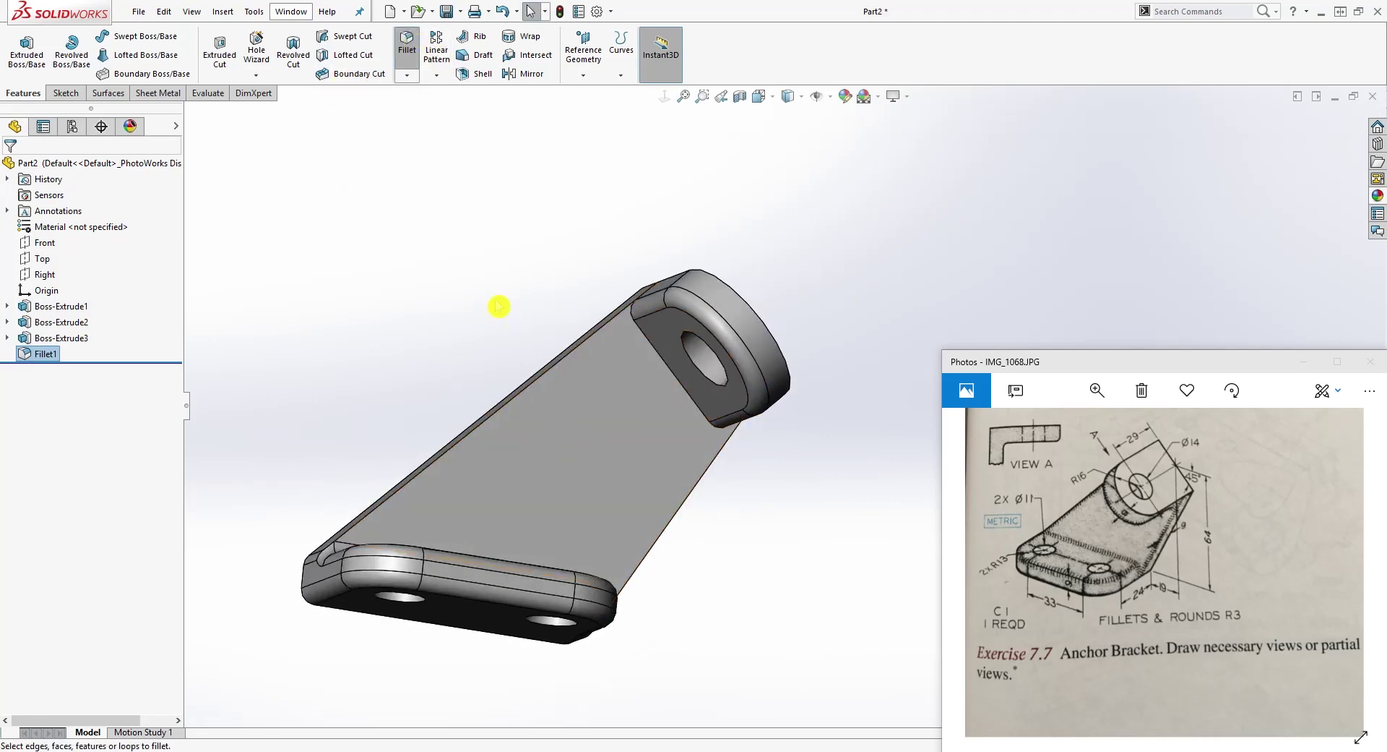
click(532, 384)
middle_drag(659, 436, 697, 466)
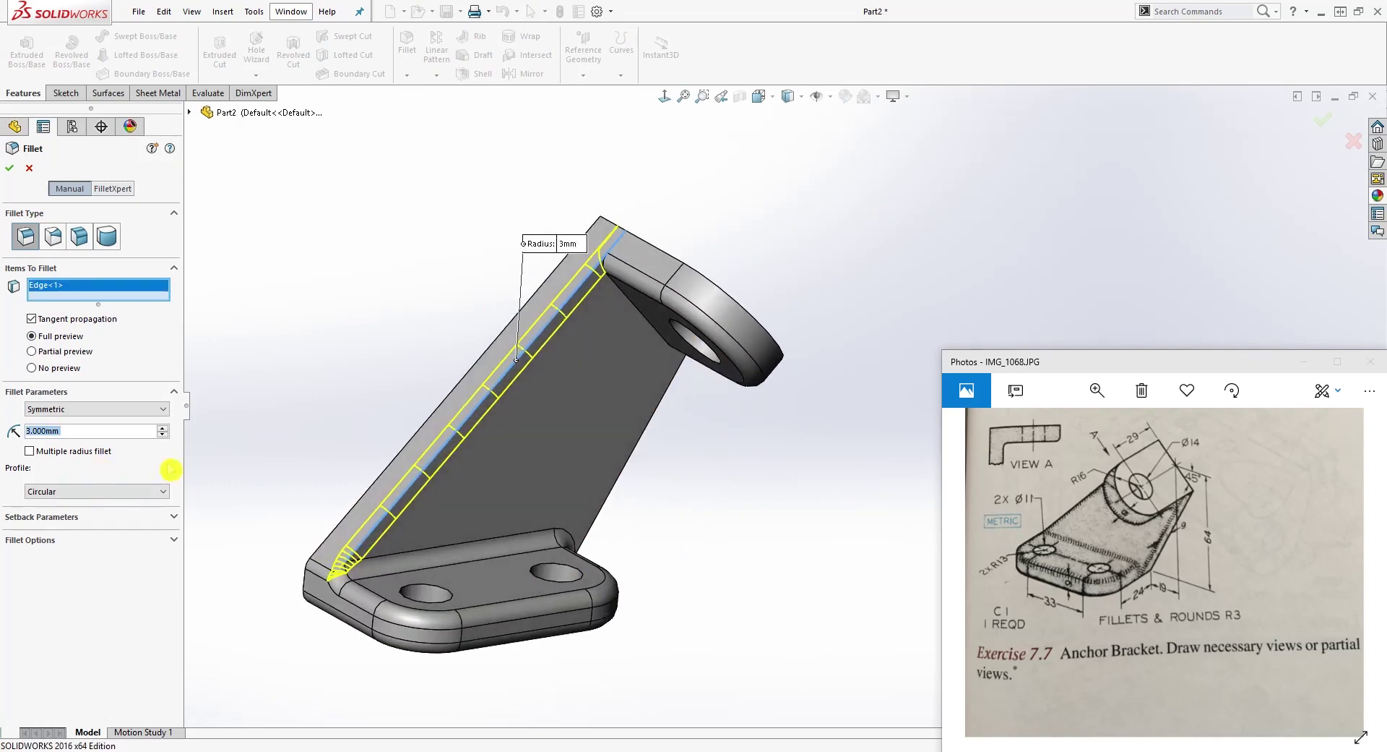
middle_drag(492, 463, 440, 414)
click(735, 448)
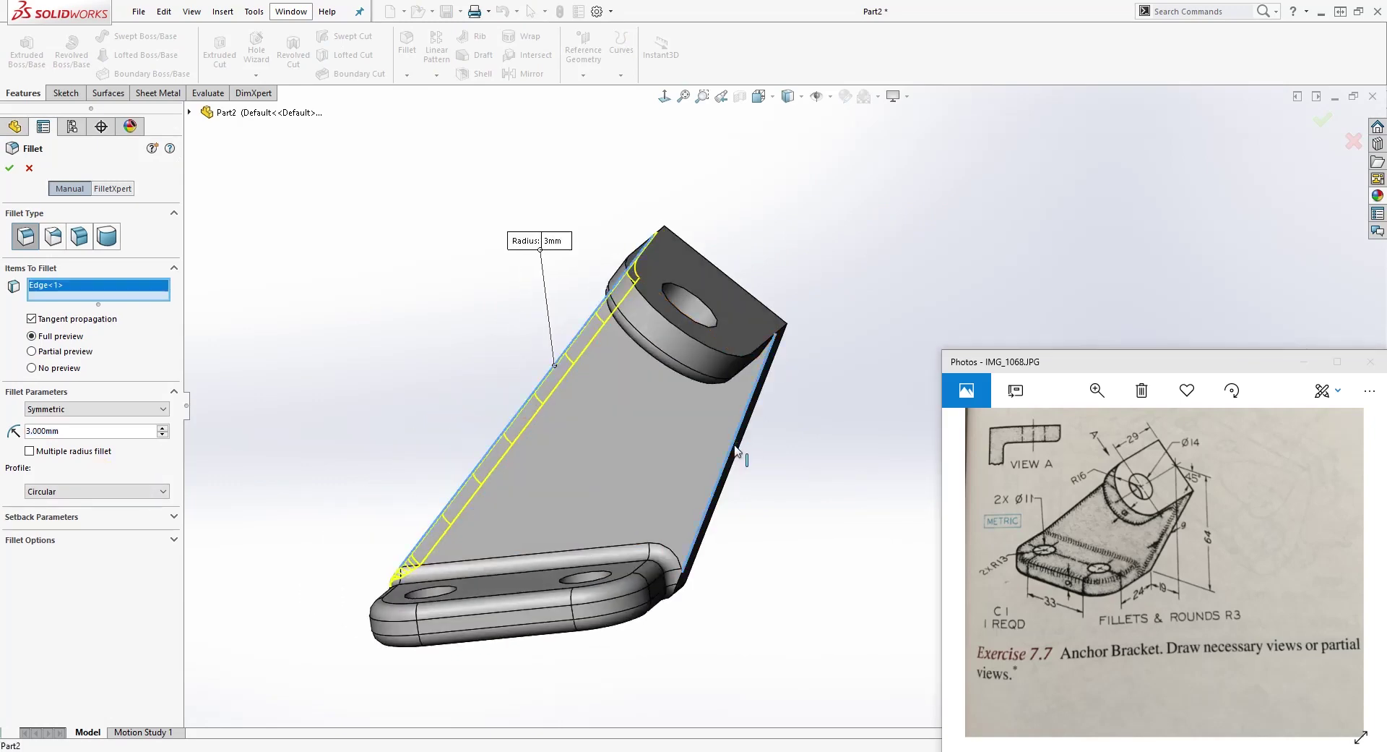
click(735, 451)
middle_drag(737, 510, 723, 421)
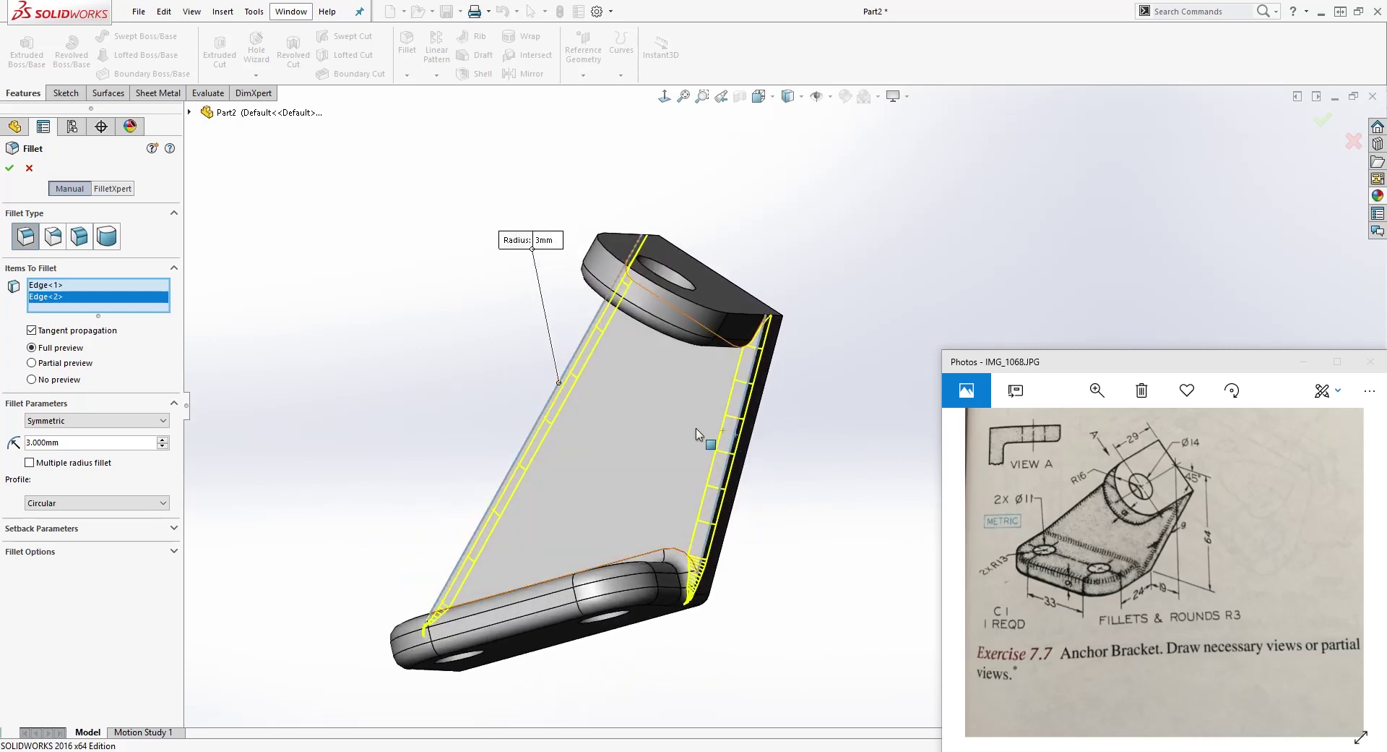
click(11, 172)
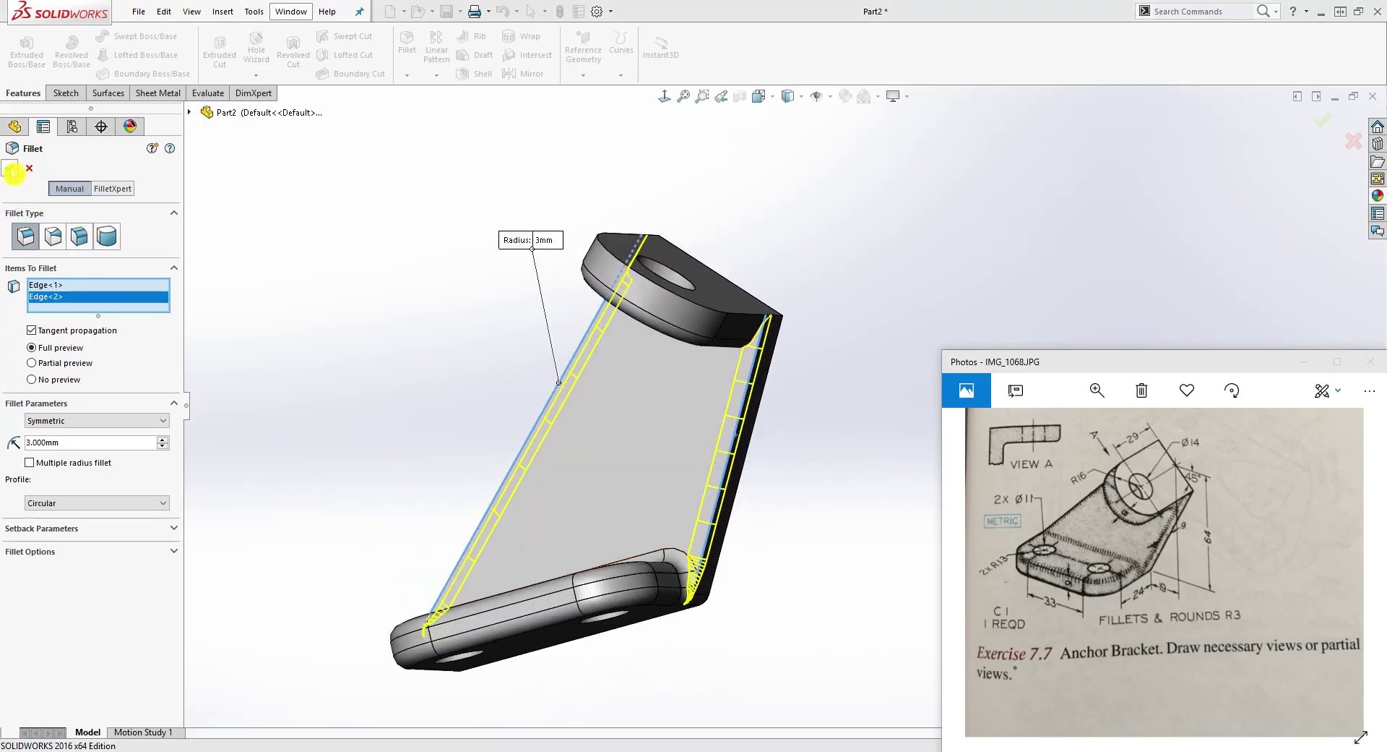
Fillet the inner corner edge where the lug meets the slanted upright with a 3 mm radius.
middle_drag(386, 300, 524, 321)
scroll(793, 287, down, 2)
scroll(735, 345, up, 3)
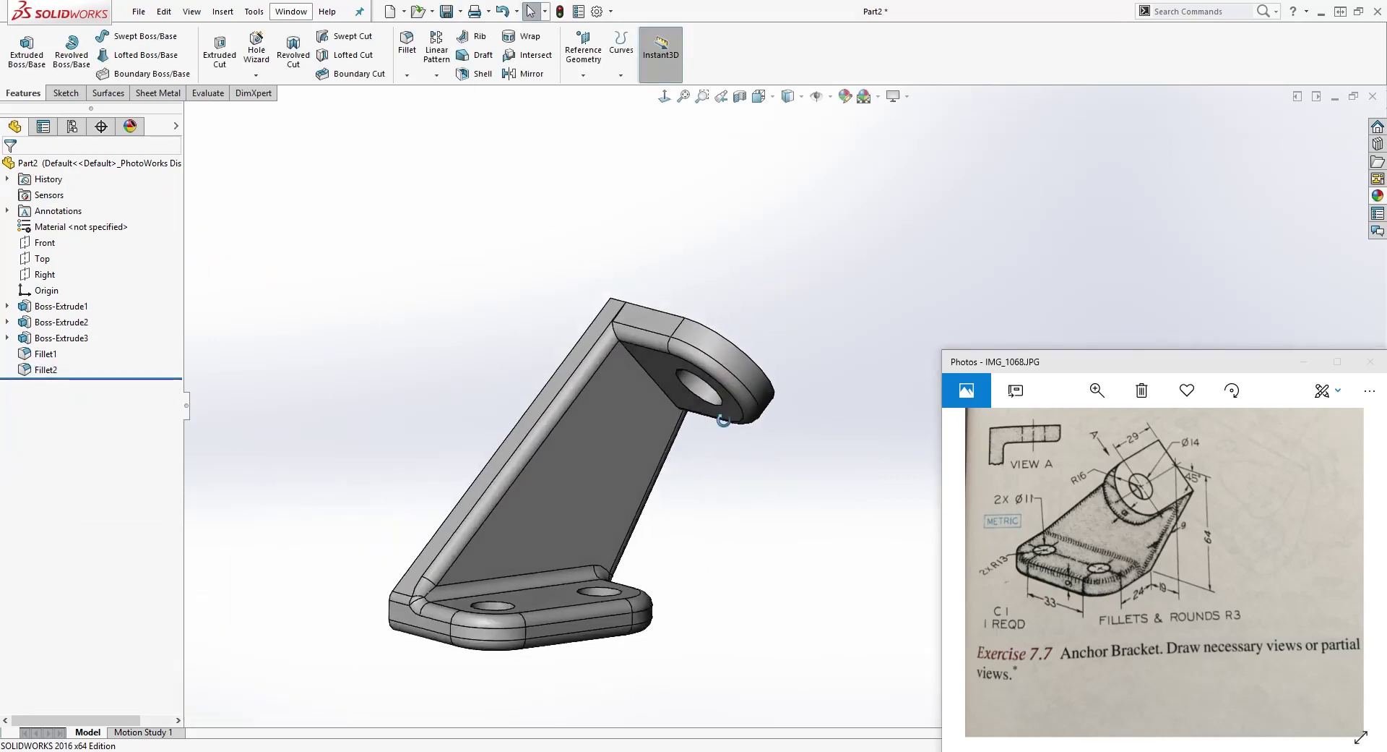
middle_drag(724, 417, 712, 280)
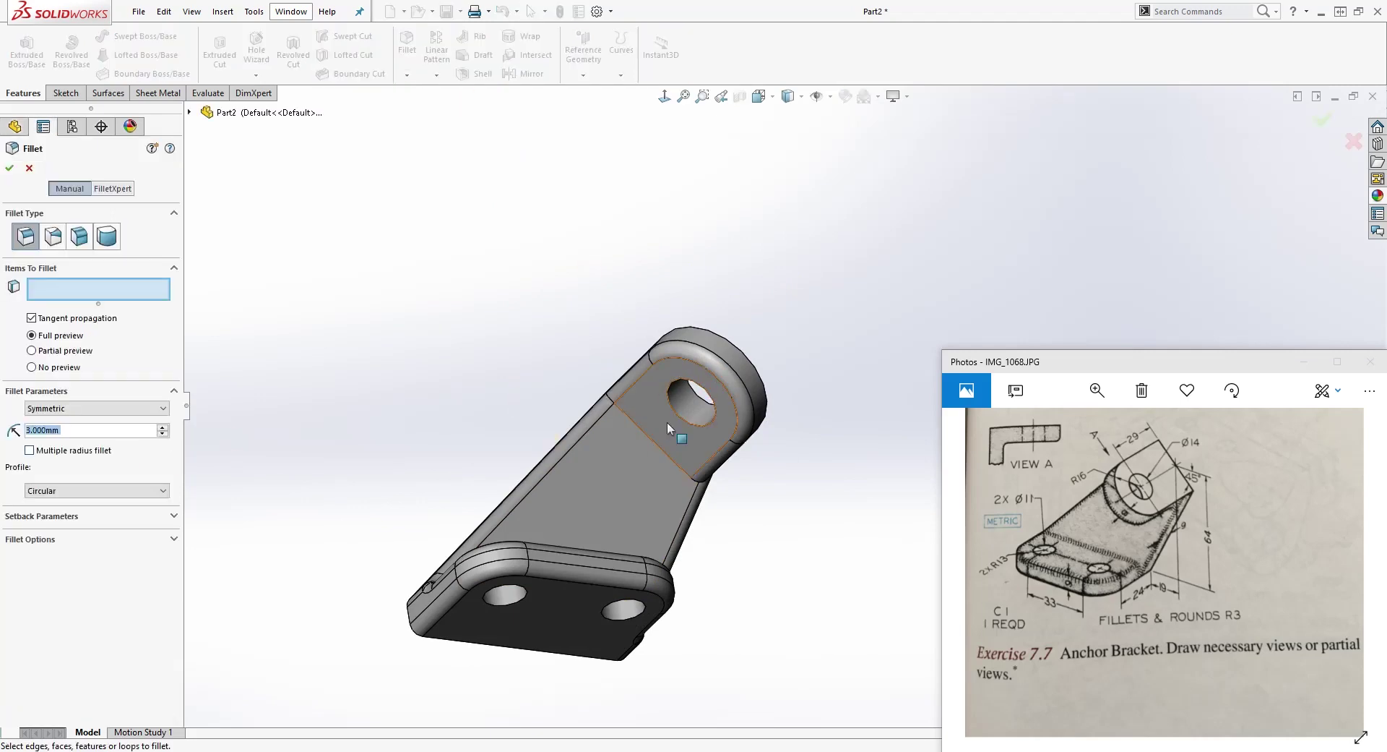
click(631, 416)
middle_drag(760, 488, 755, 611)
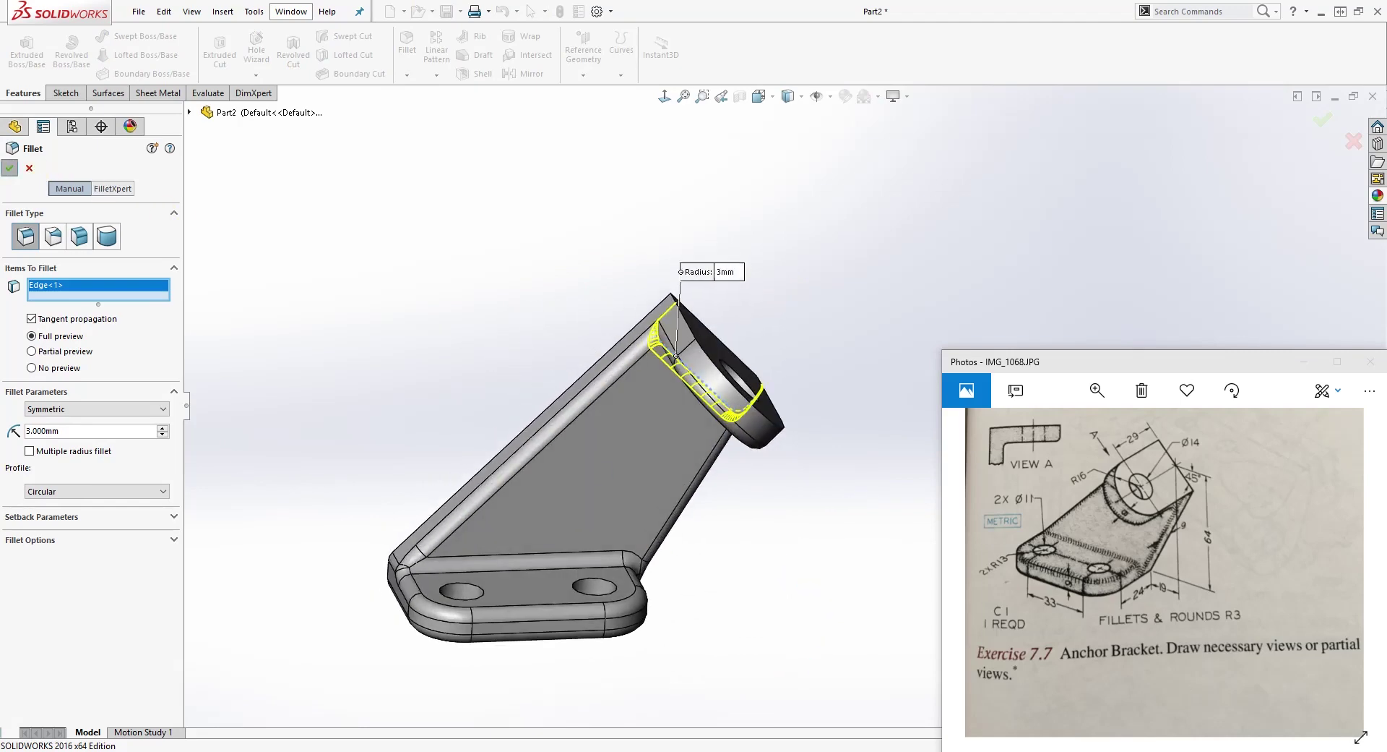
click(9, 168)
Examine the filleted bracket from the front and at an angle, checking the rounds on the upright, lug and base plate.
scroll(896, 318, down, 2)
scroll(759, 424, up, 2)
middle_drag(759, 424, 738, 339)
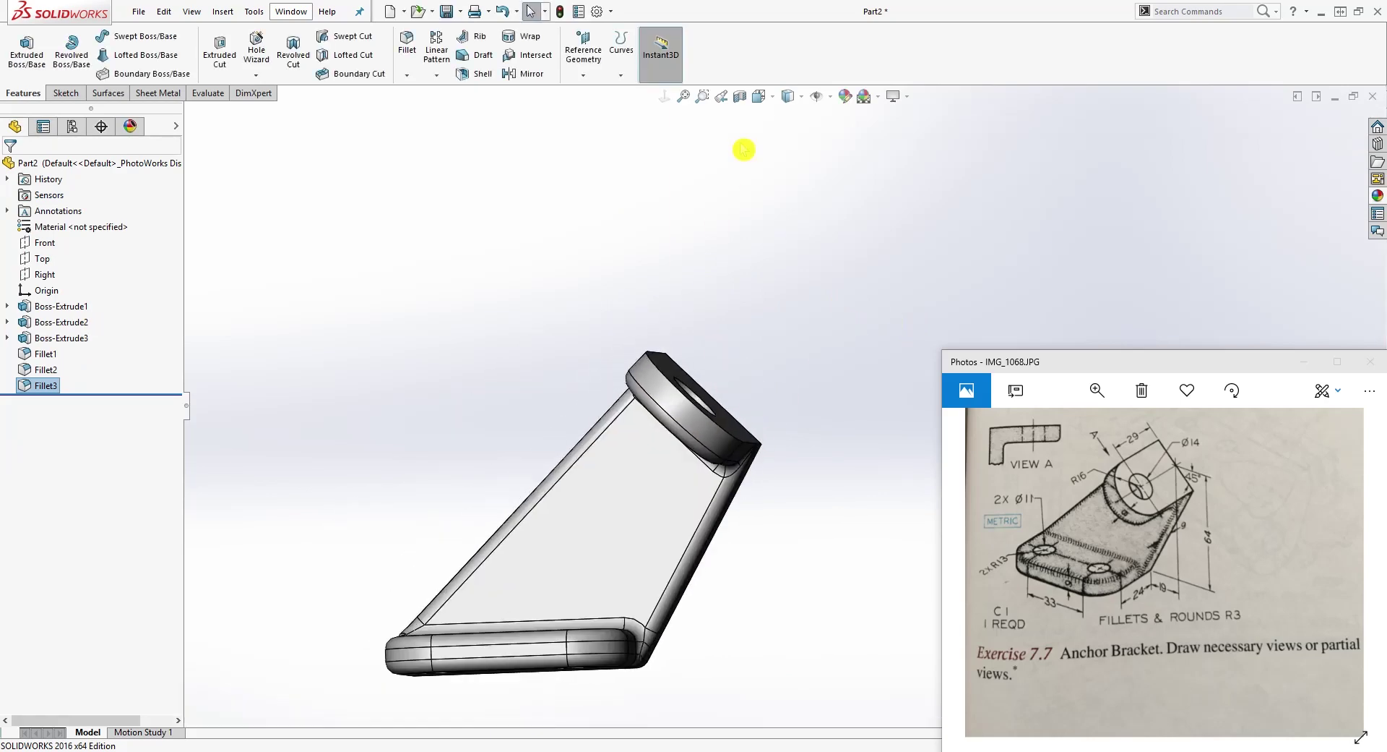
click(725, 249)
click(666, 98)
scroll(853, 209, down, 2)
scroll(639, 487, up, 4)
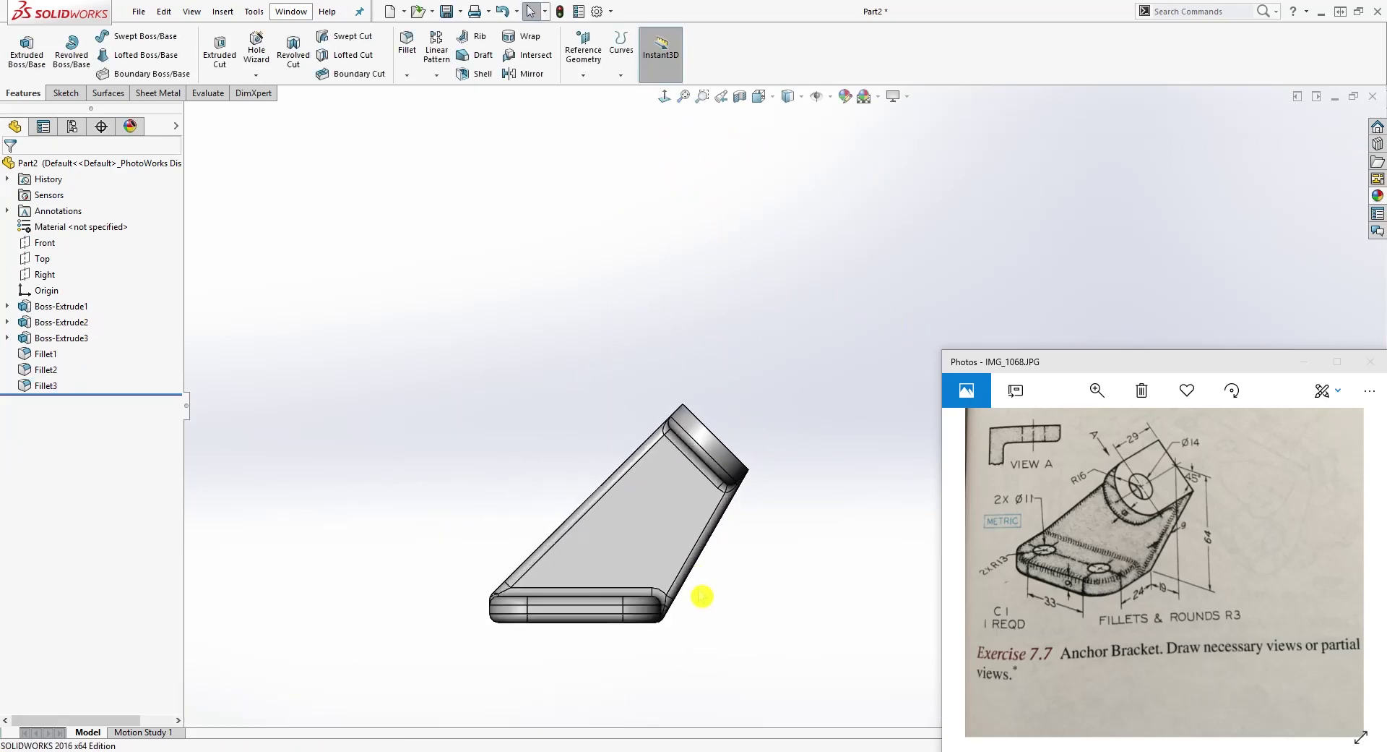
middle_drag(702, 596, 857, 583)
middle_drag(692, 530, 837, 539)
Examine the lug square-on to its flat side face against View A of the reference drawing, then the whole bracket.
scroll(687, 393, down, 3)
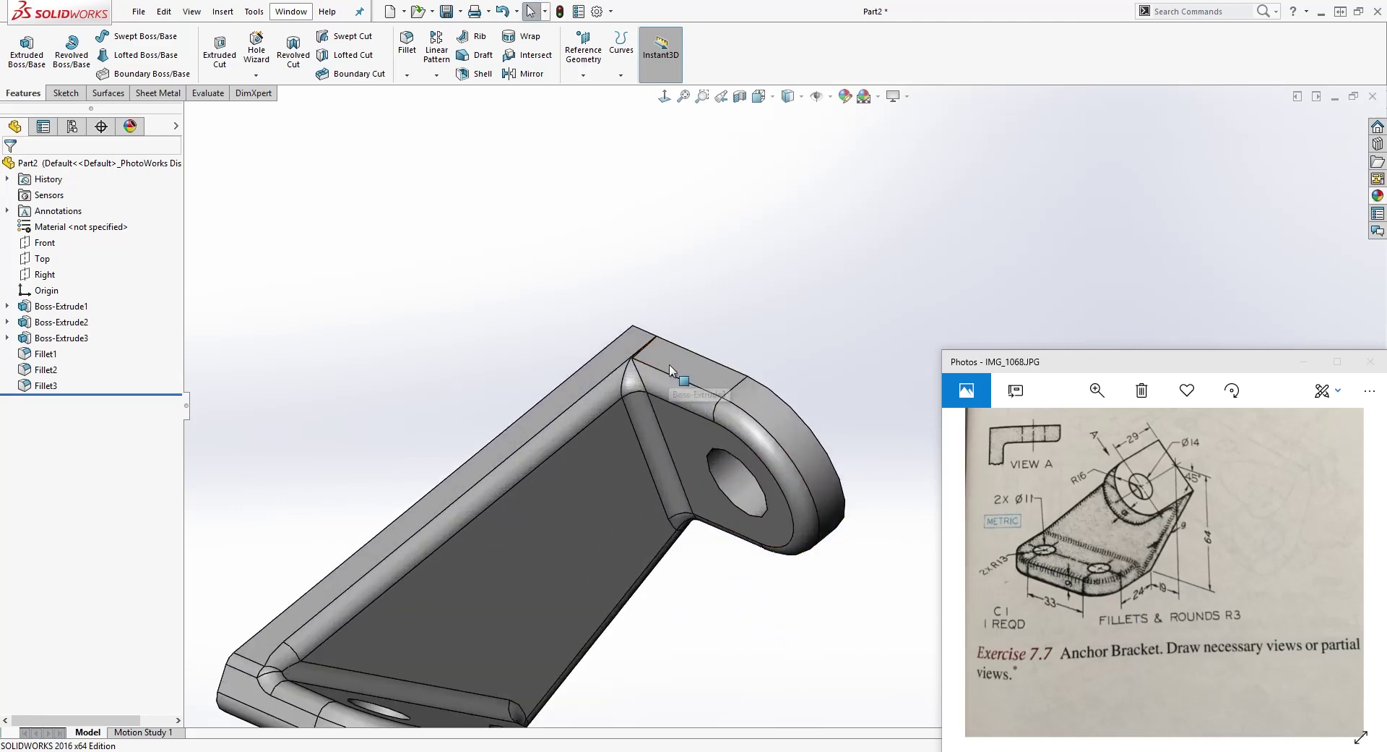
click(670, 370)
scroll(1077, 255, down, 3)
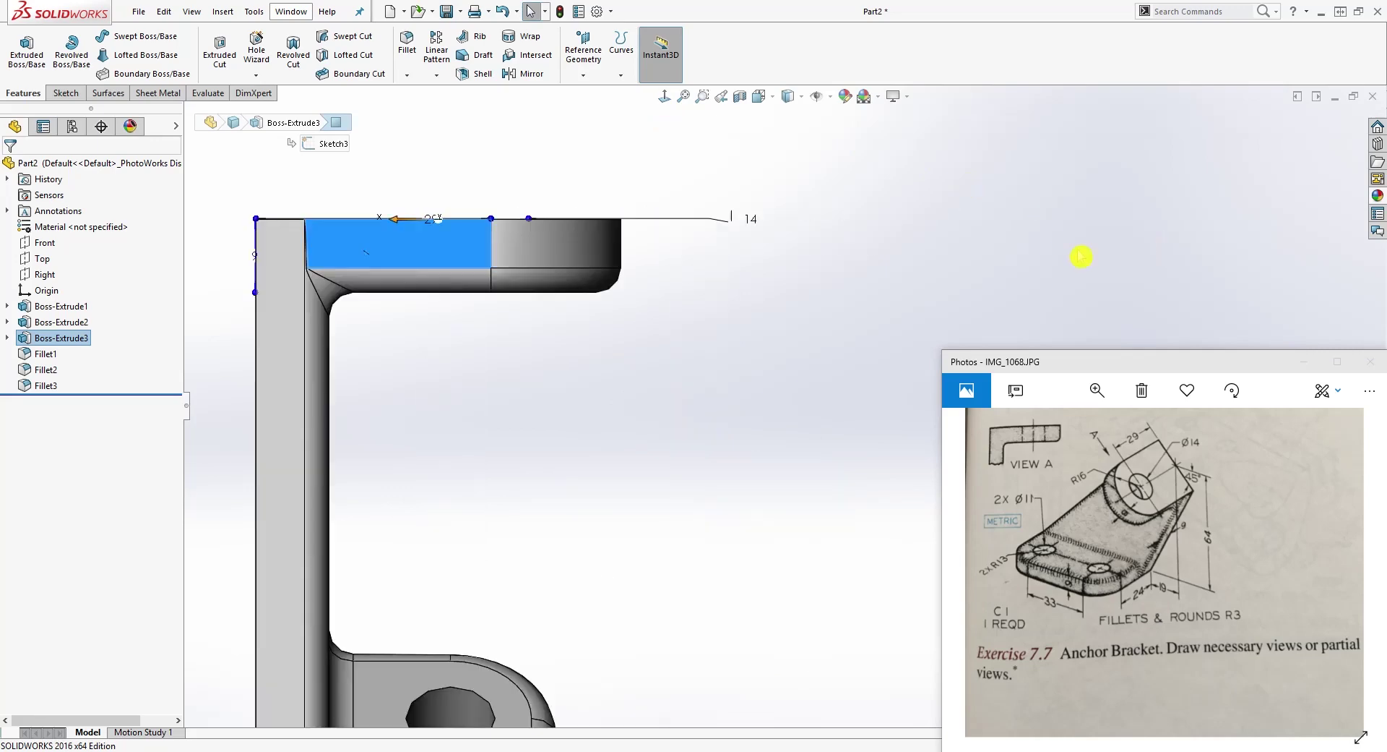
click(675, 380)
scroll(679, 381, up, 2)
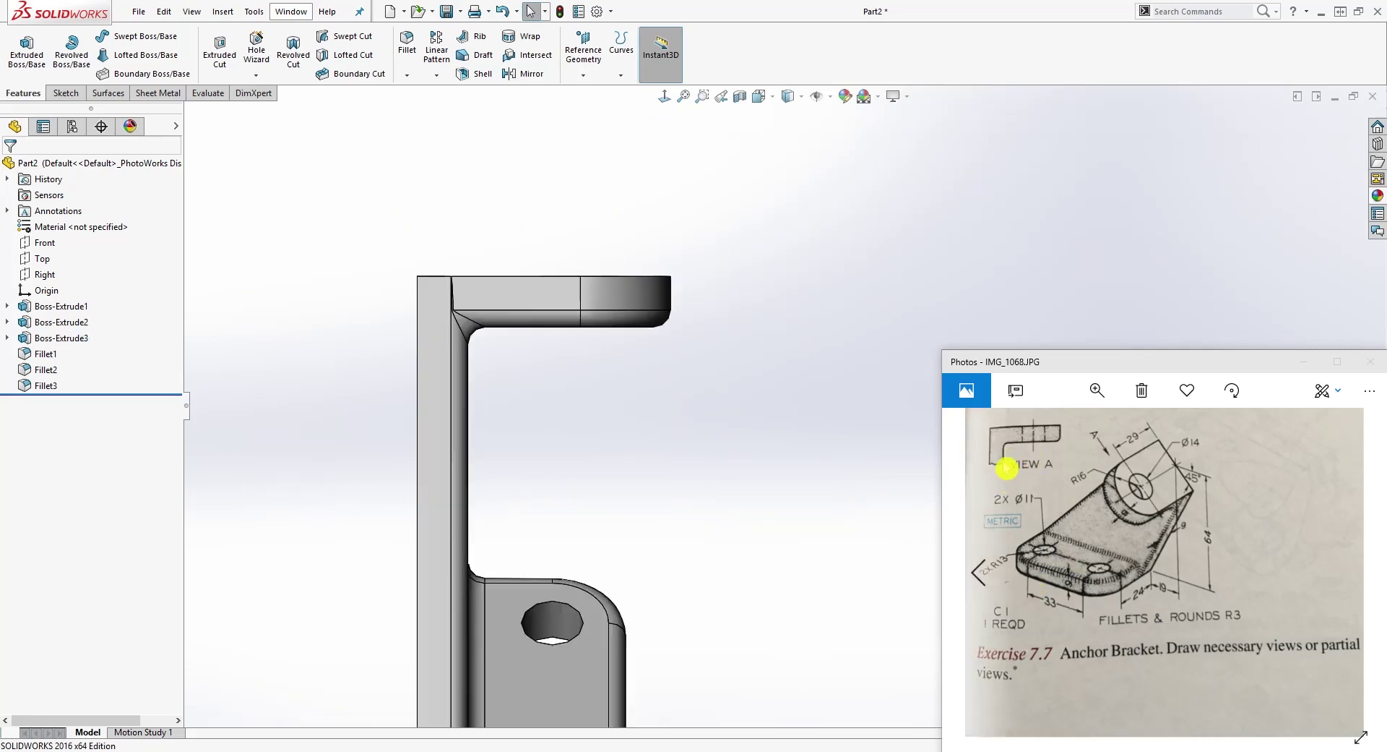
middle_drag(732, 471, 676, 506)
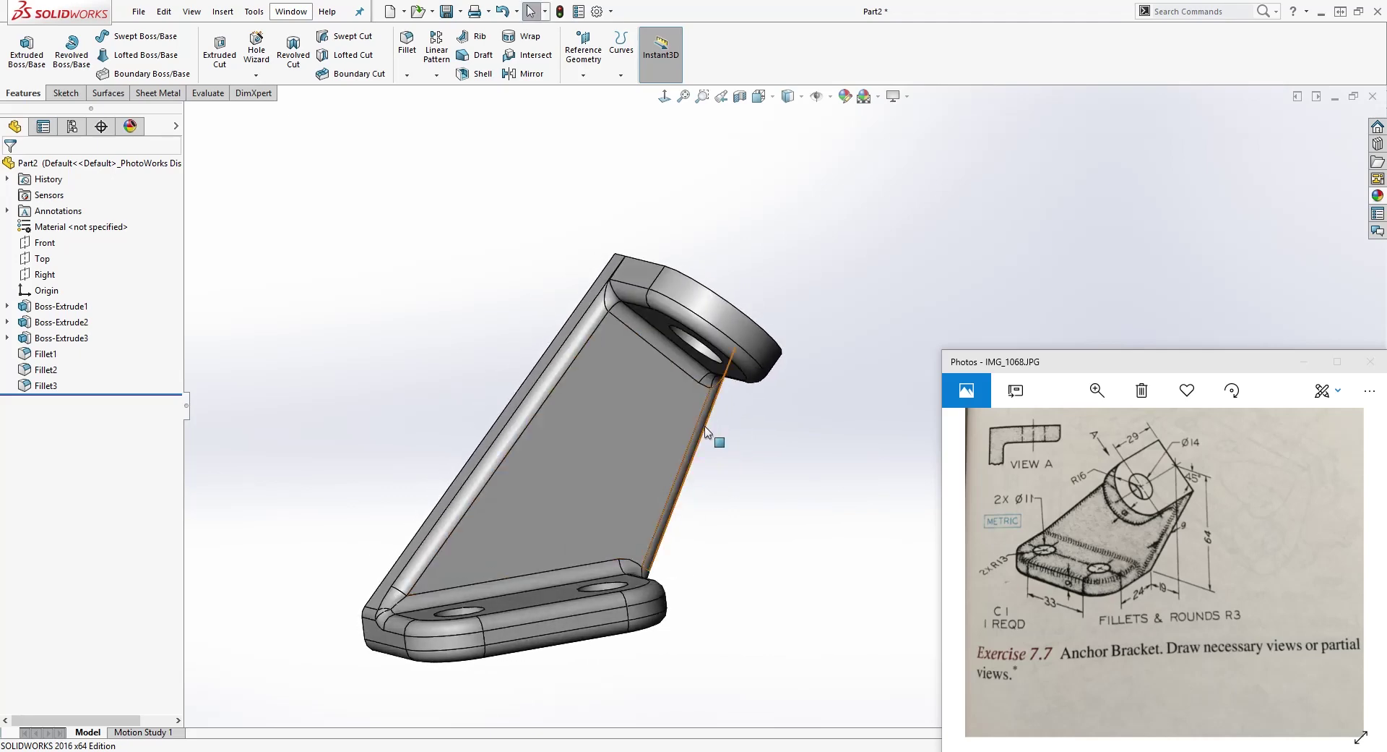
middle_drag(761, 390, 741, 409)
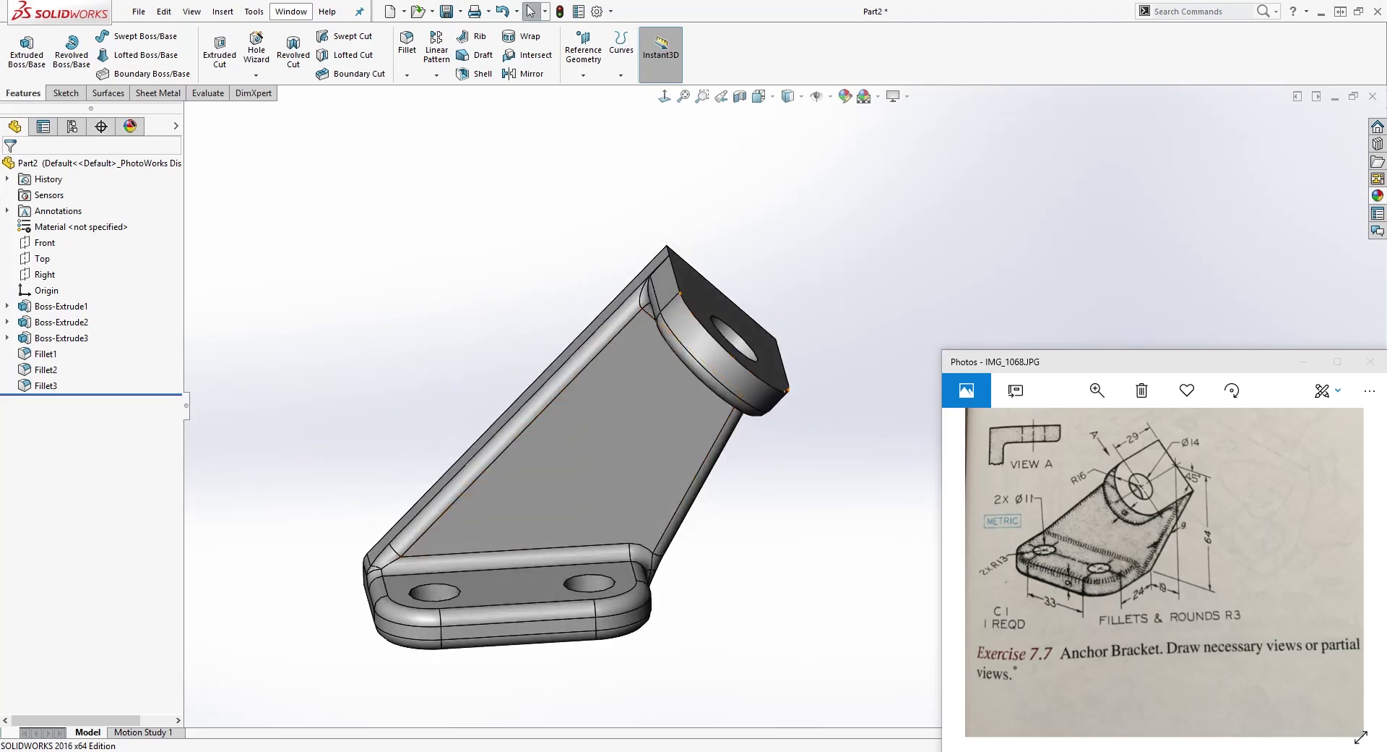